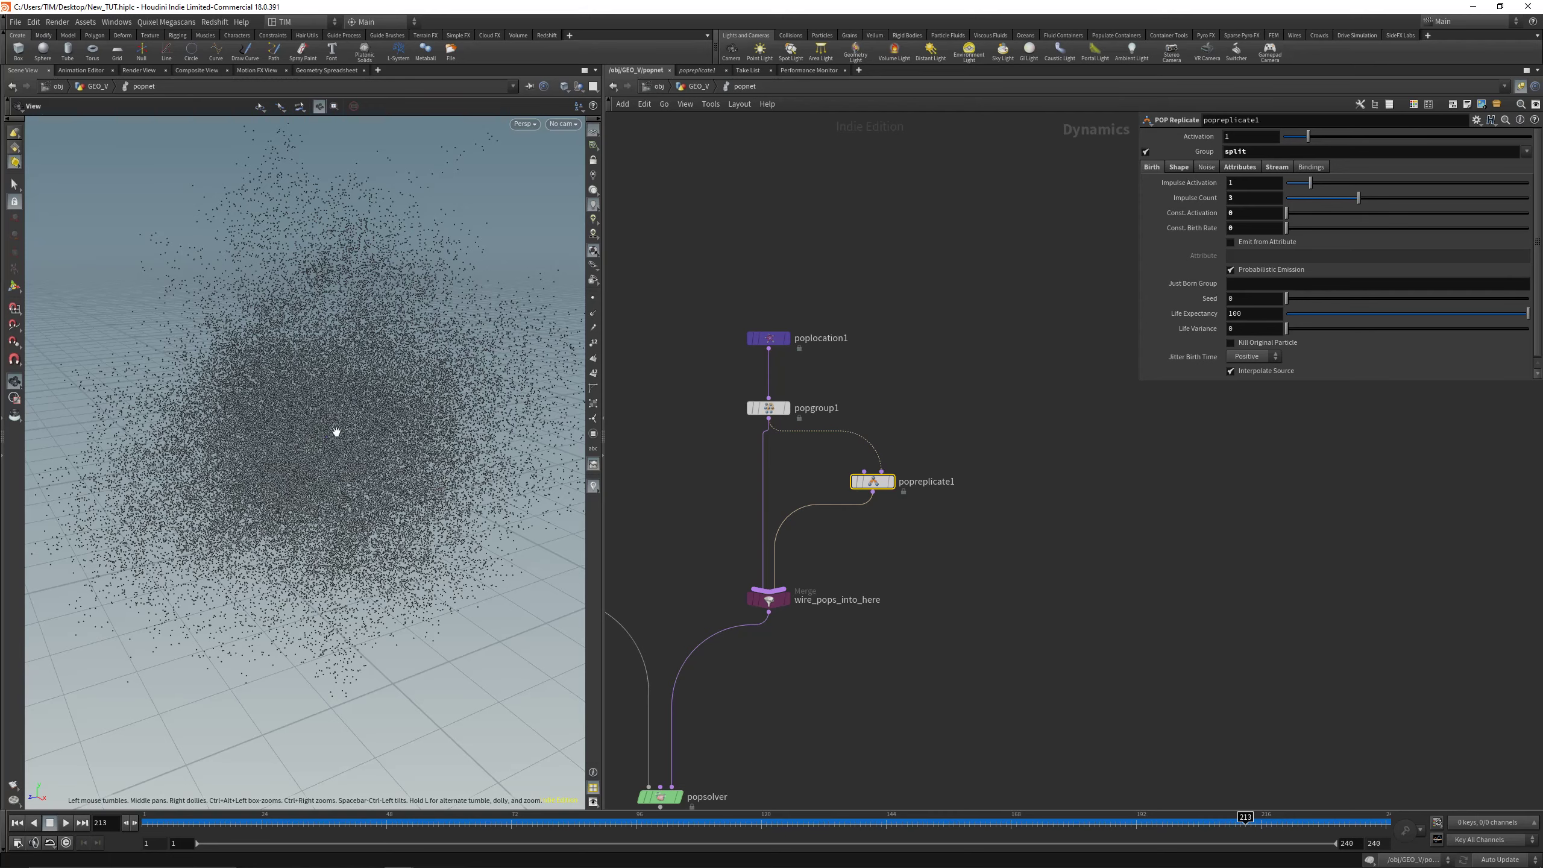
# Scrub through the replicated particle simulation and inspect how the particle cloud grows over time
pyautogui.moveTo(256, 433); pyautogui.dragTo(276, 297)
pyautogui.moveTo(276, 297); pyautogui.dragTo(283, 343, button='right')
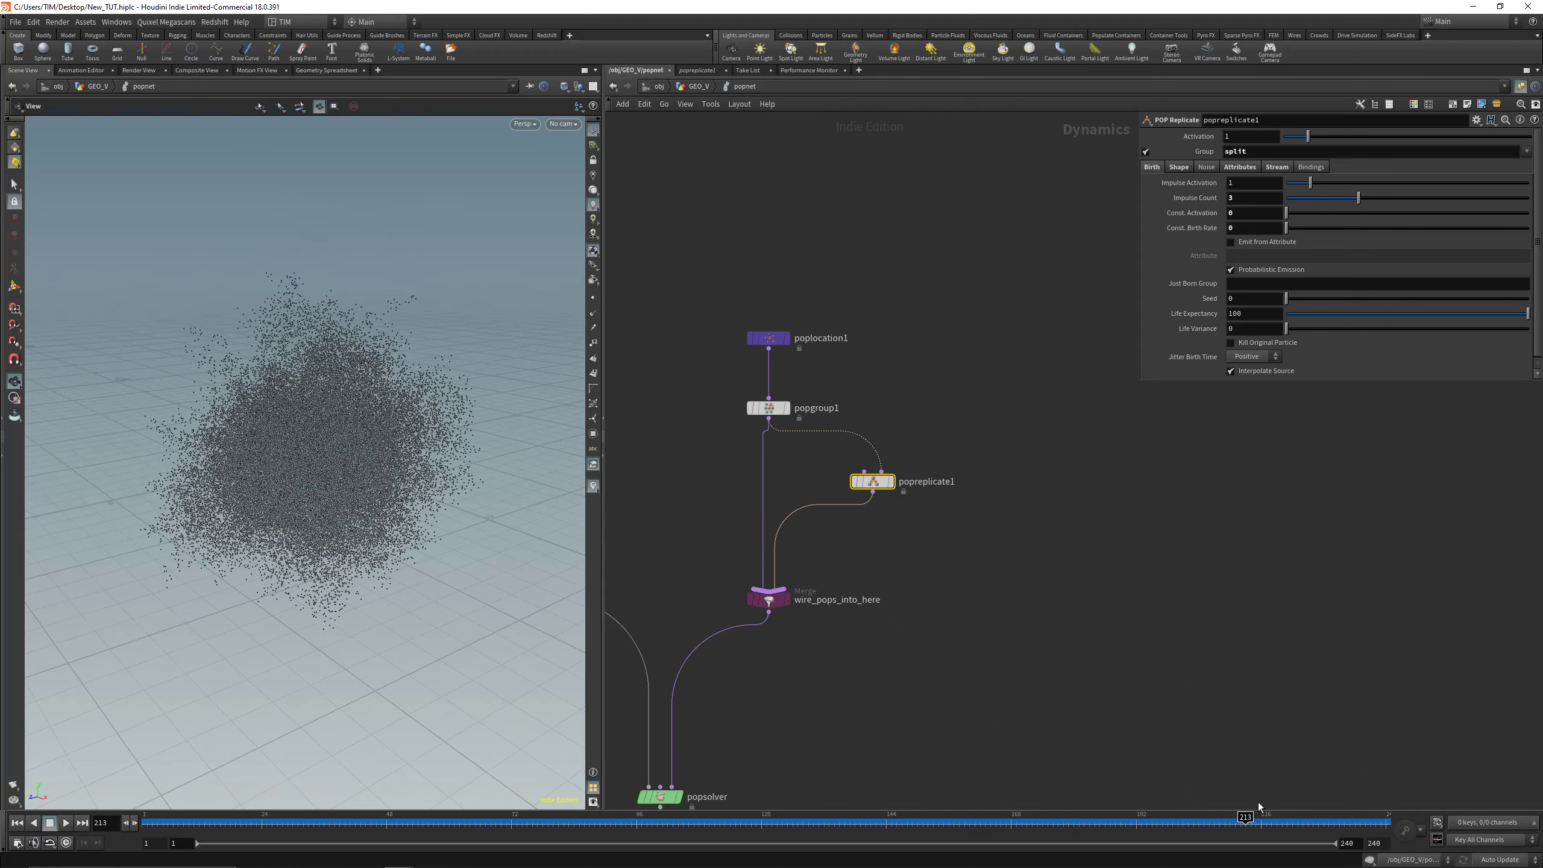
pyautogui.moveTo(469, 822); pyautogui.dragTo(891, 818)
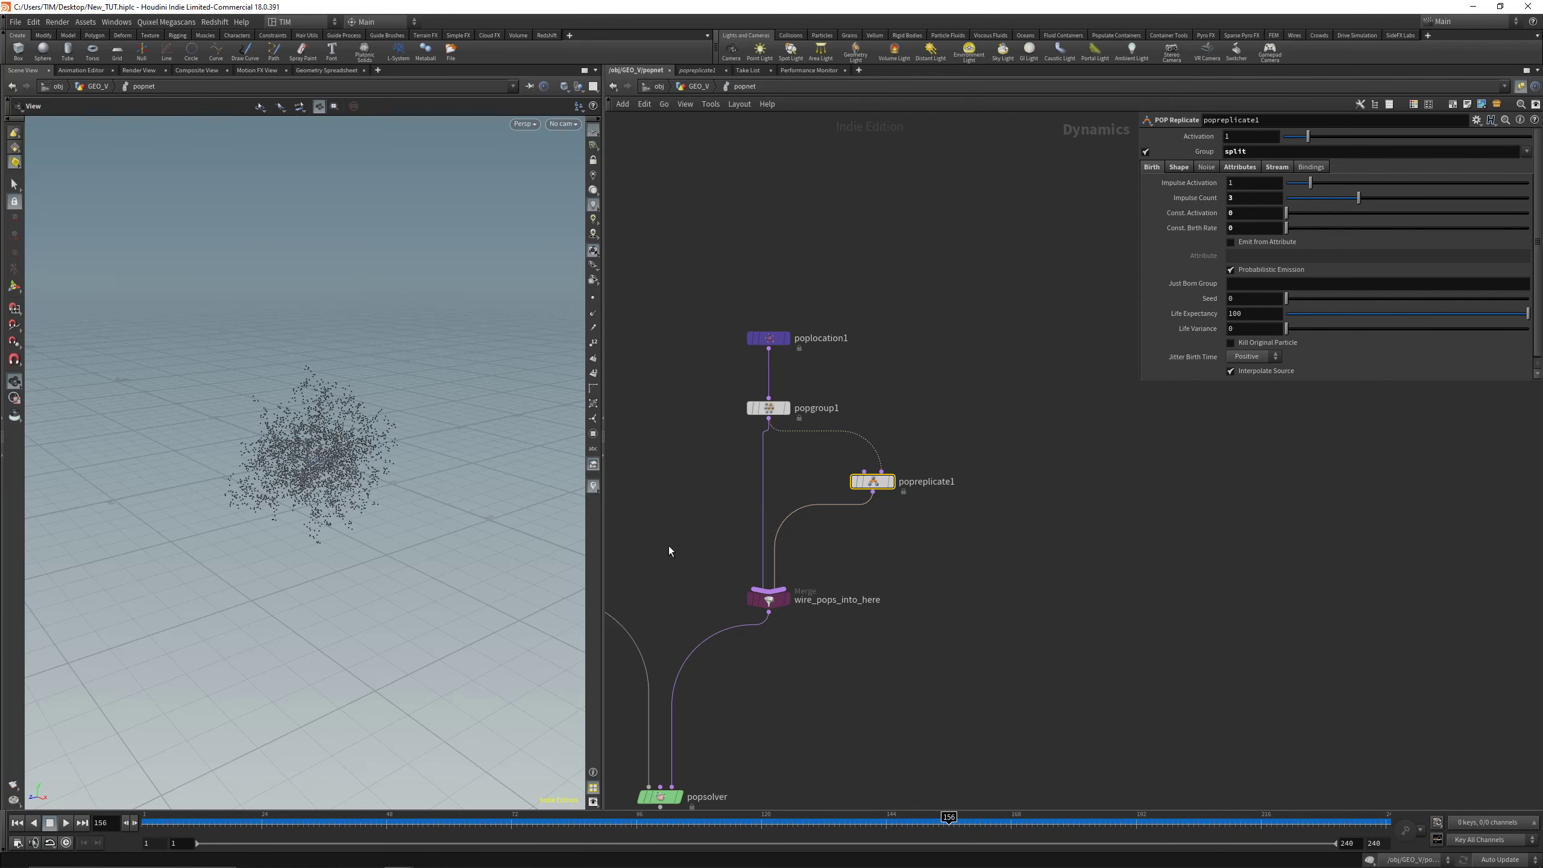
pyautogui.moveTo(668, 546); pyautogui.dragTo(823, 493, button='middle')
pyautogui.moveTo(344, 472); pyautogui.dragTo(366, 274, button='right')
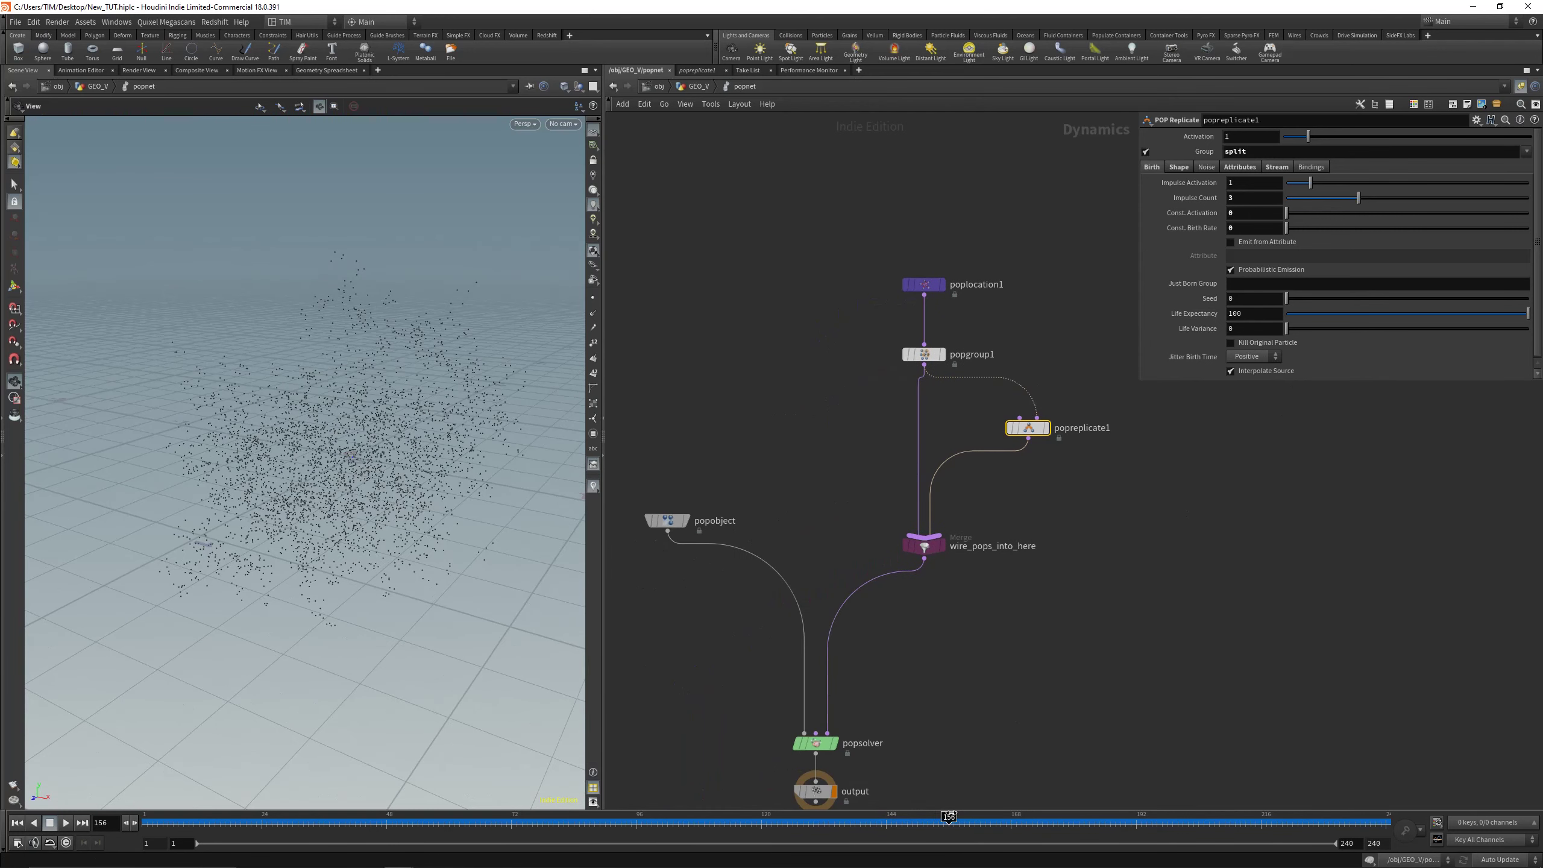
pyautogui.moveTo(948, 817); pyautogui.dragTo(886, 819)
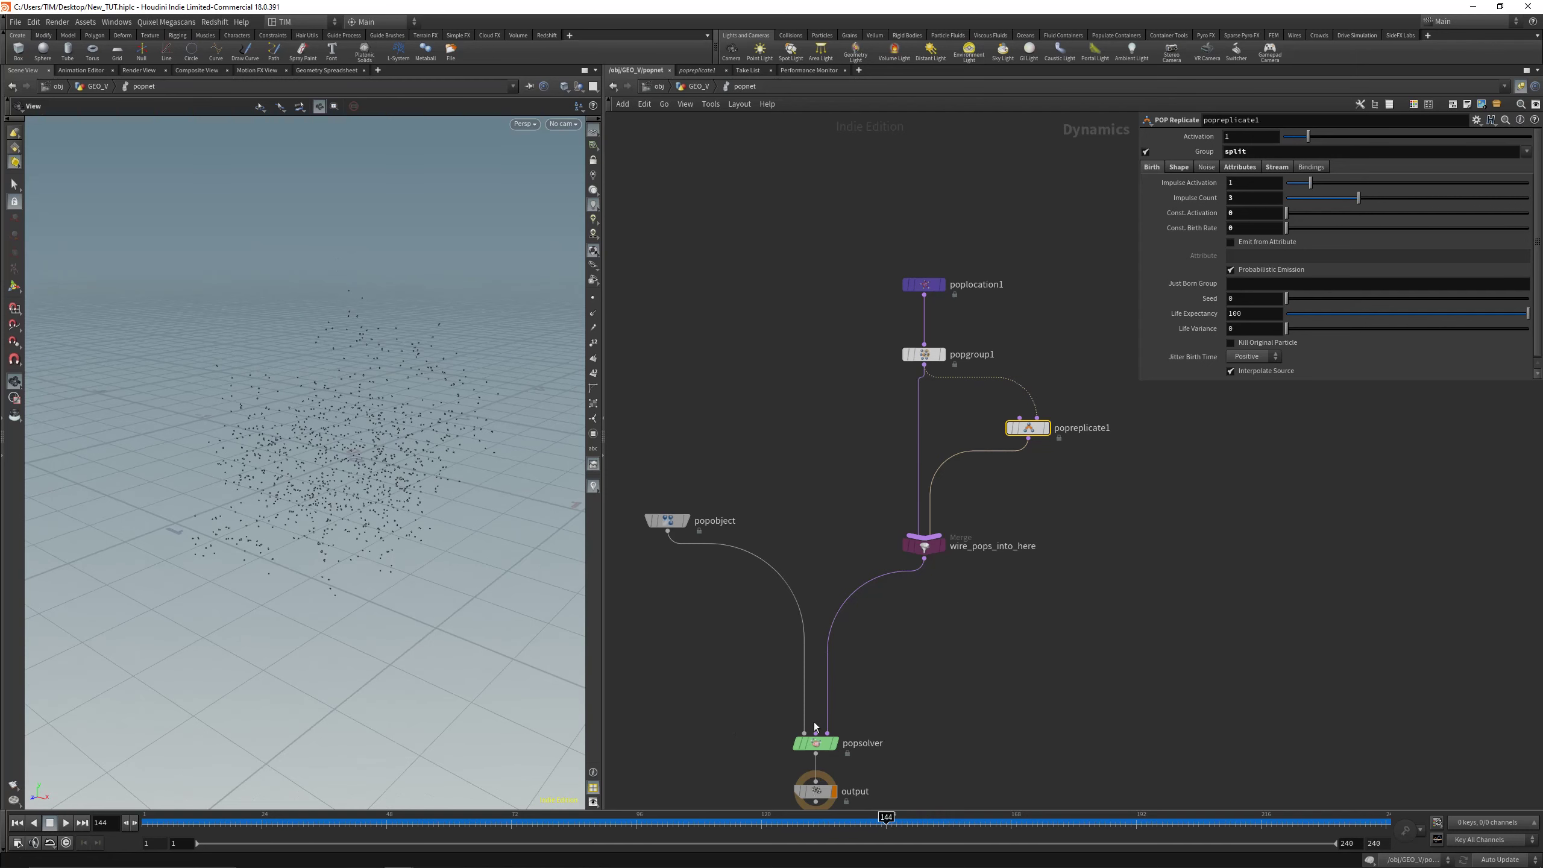
# Save the scene, add a POP Wind node with a noise amplitude of 0.125 feeding popsolver, and play the simulation
pyautogui.hotkey('ctrl', 's')
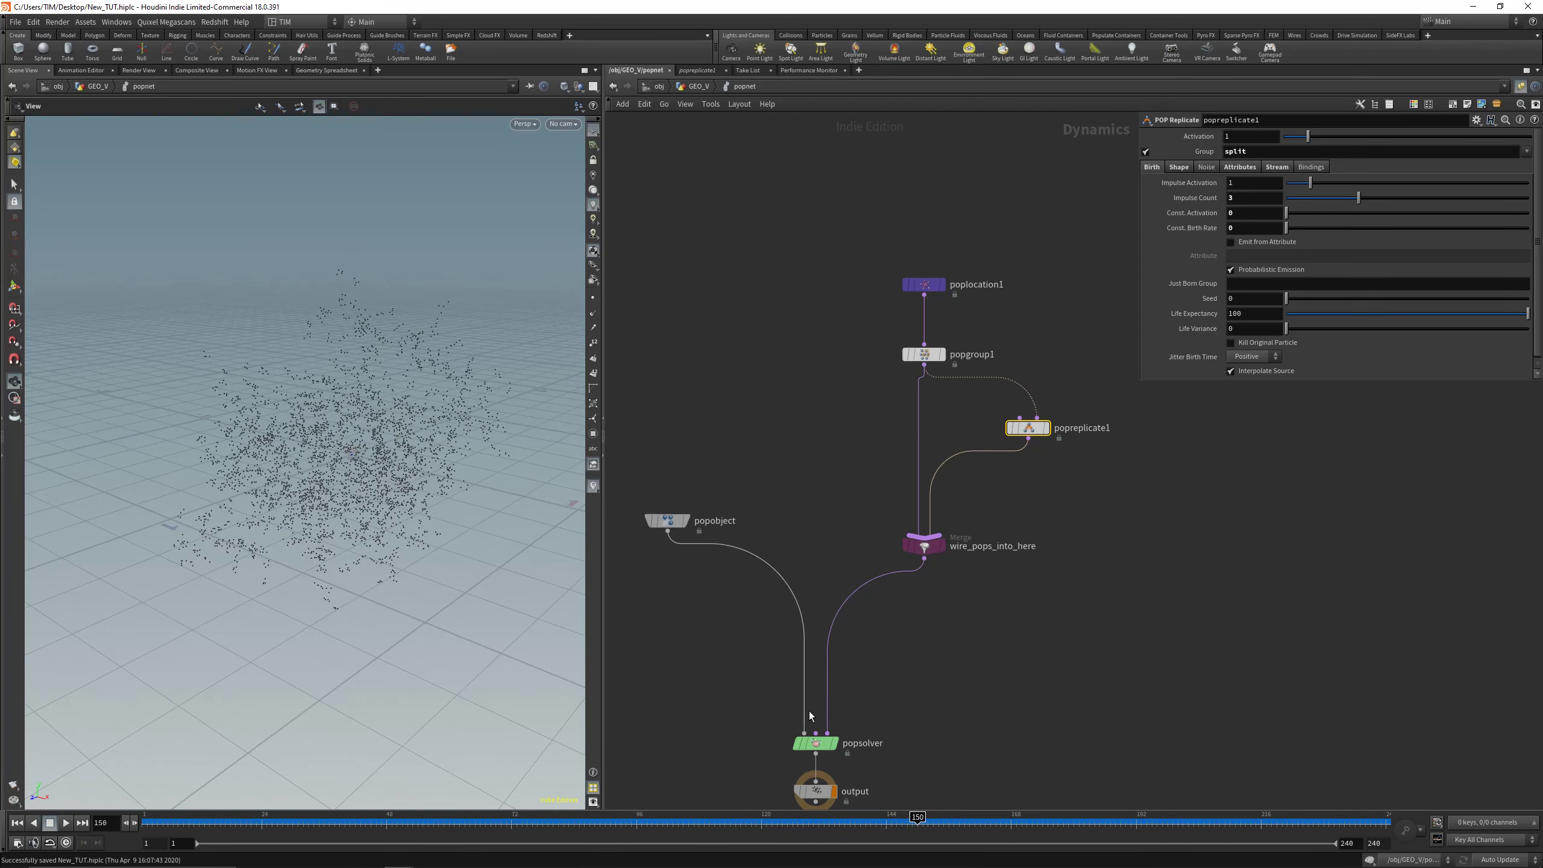
pyautogui.press('Tab')
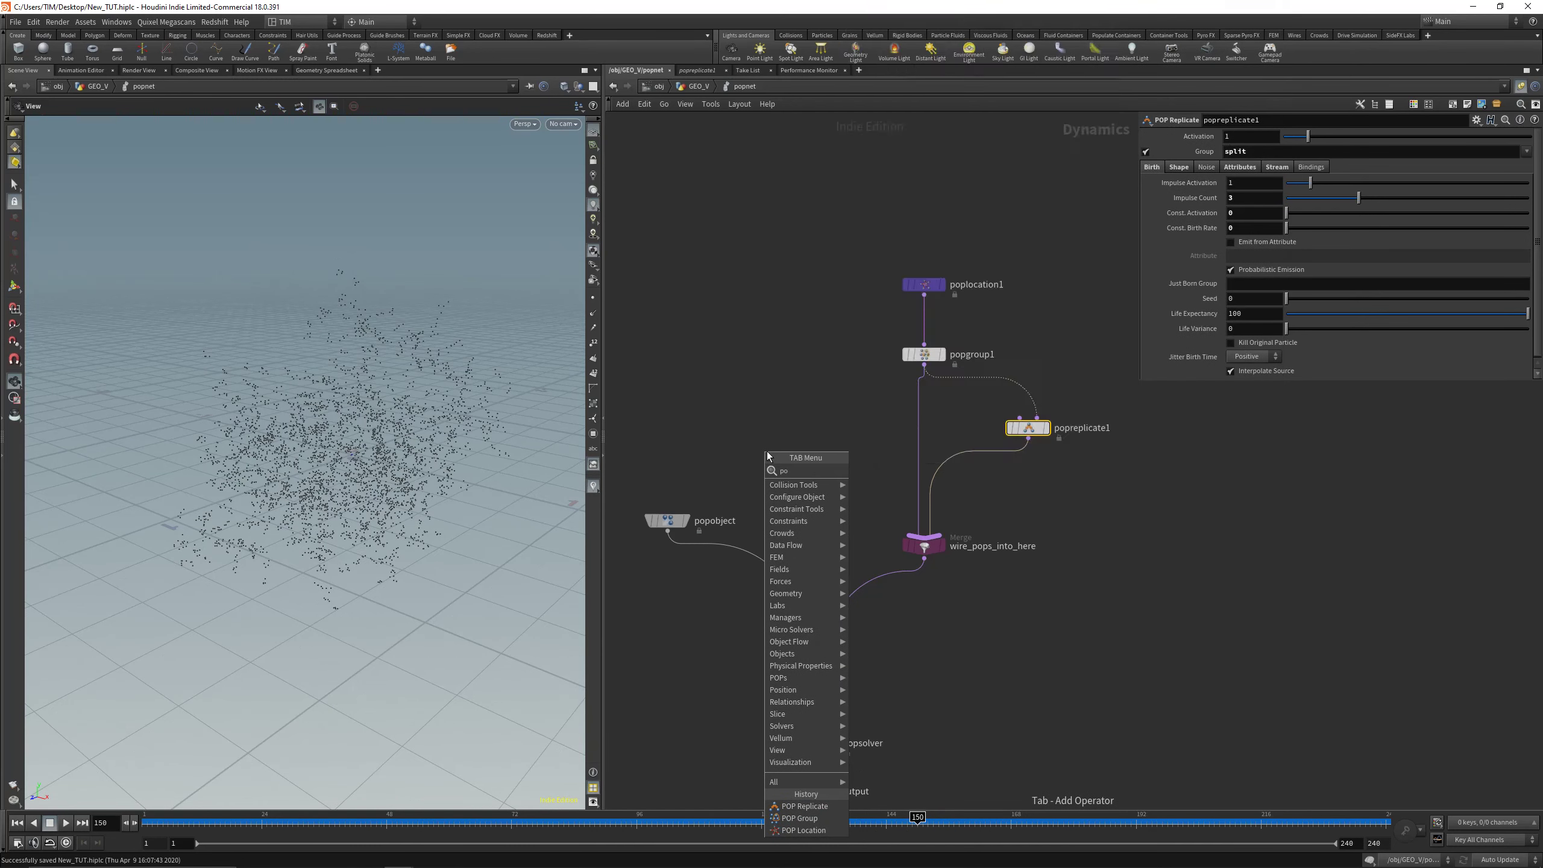
pyautogui.write('wind')
pyautogui.press('Return')
pyautogui.click(767, 451)
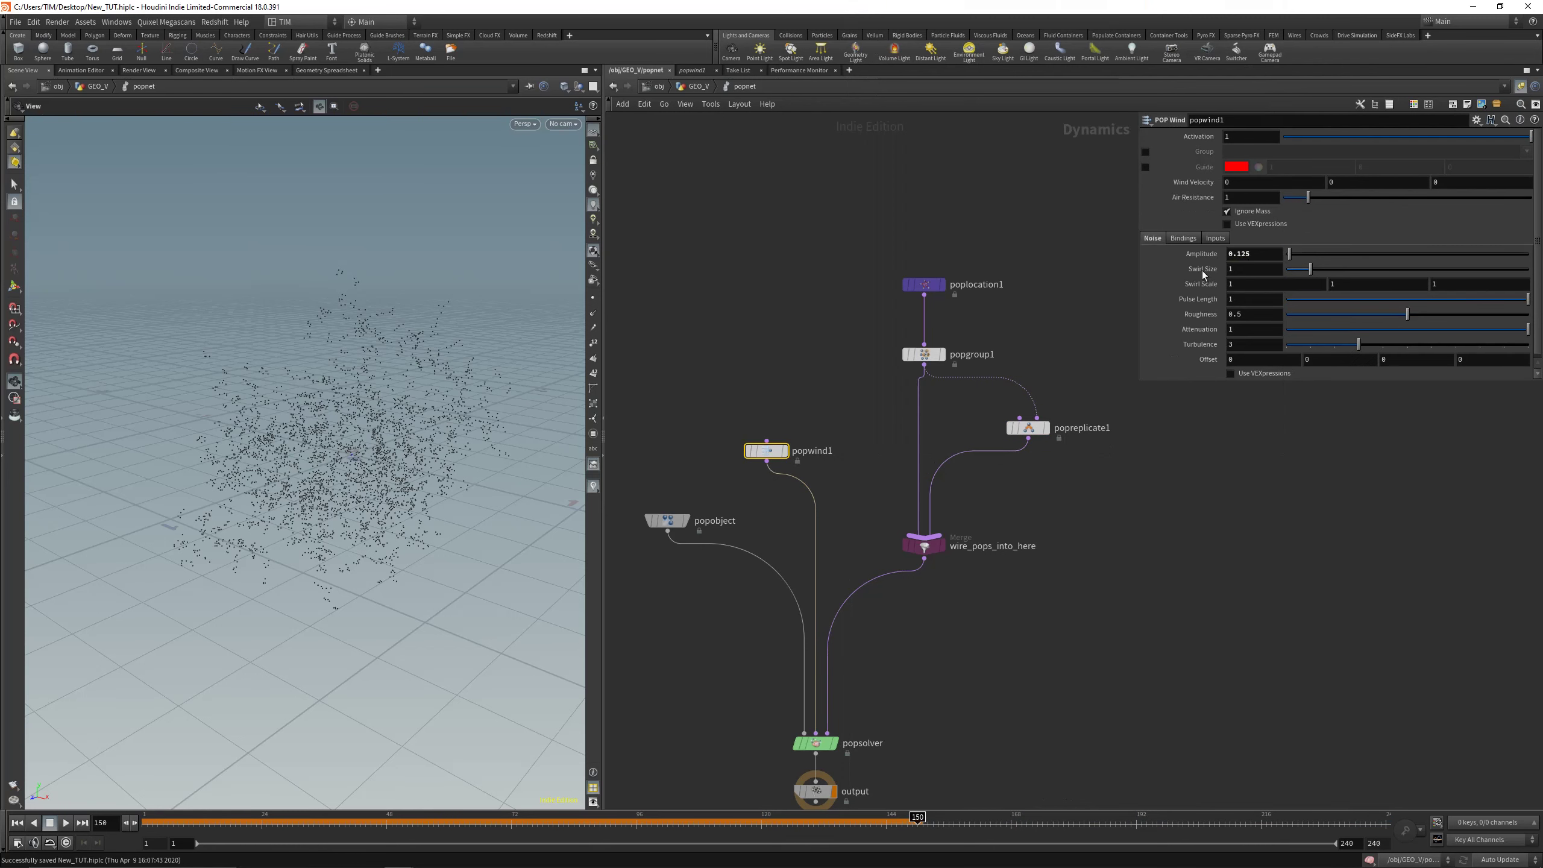
pyautogui.click(65, 826)
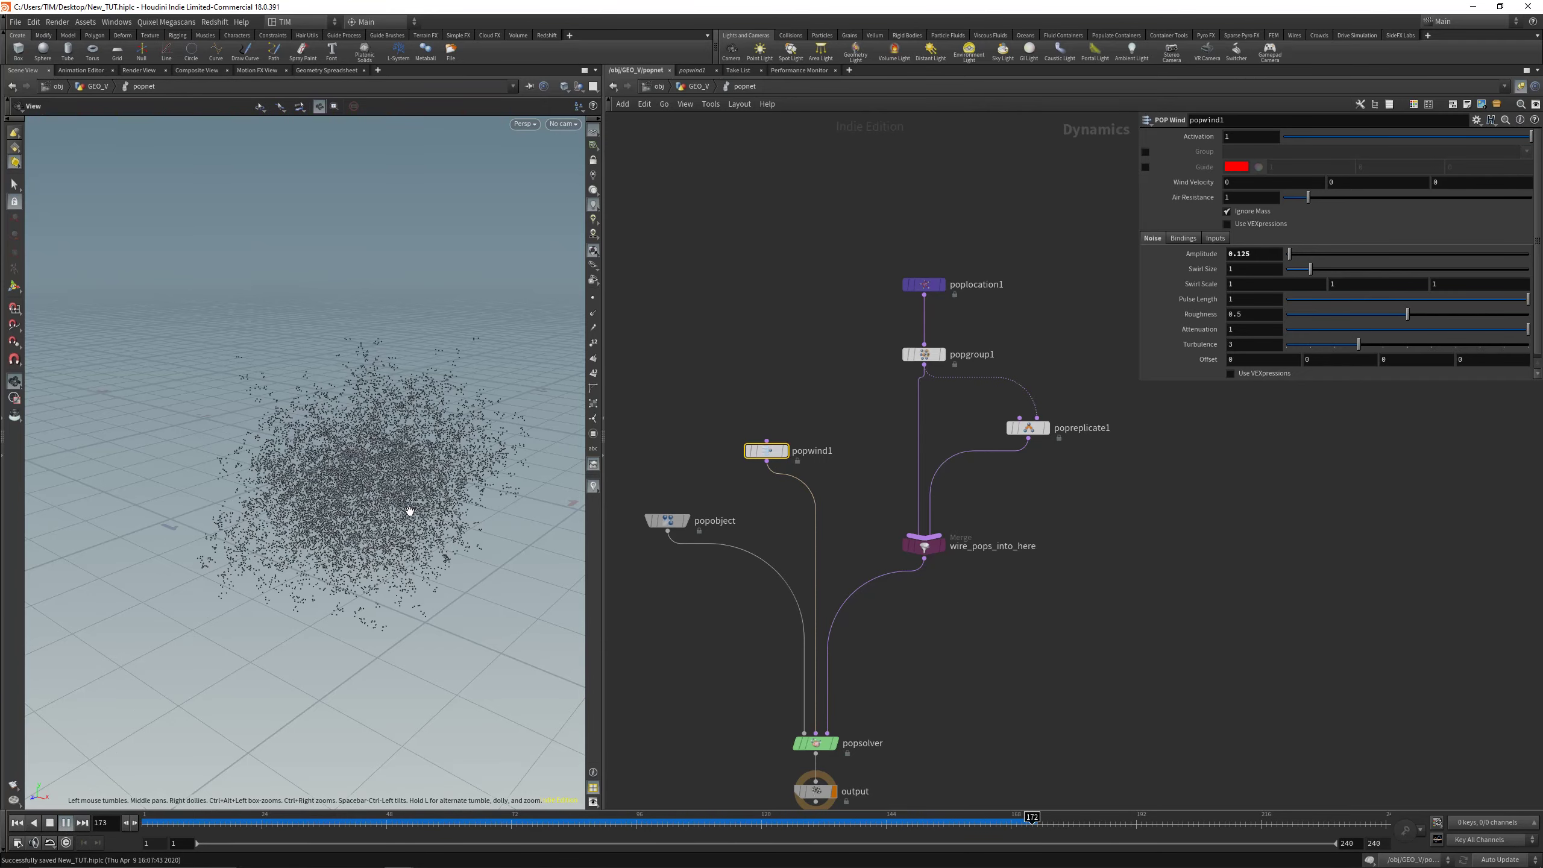
pyautogui.click(449, 821)
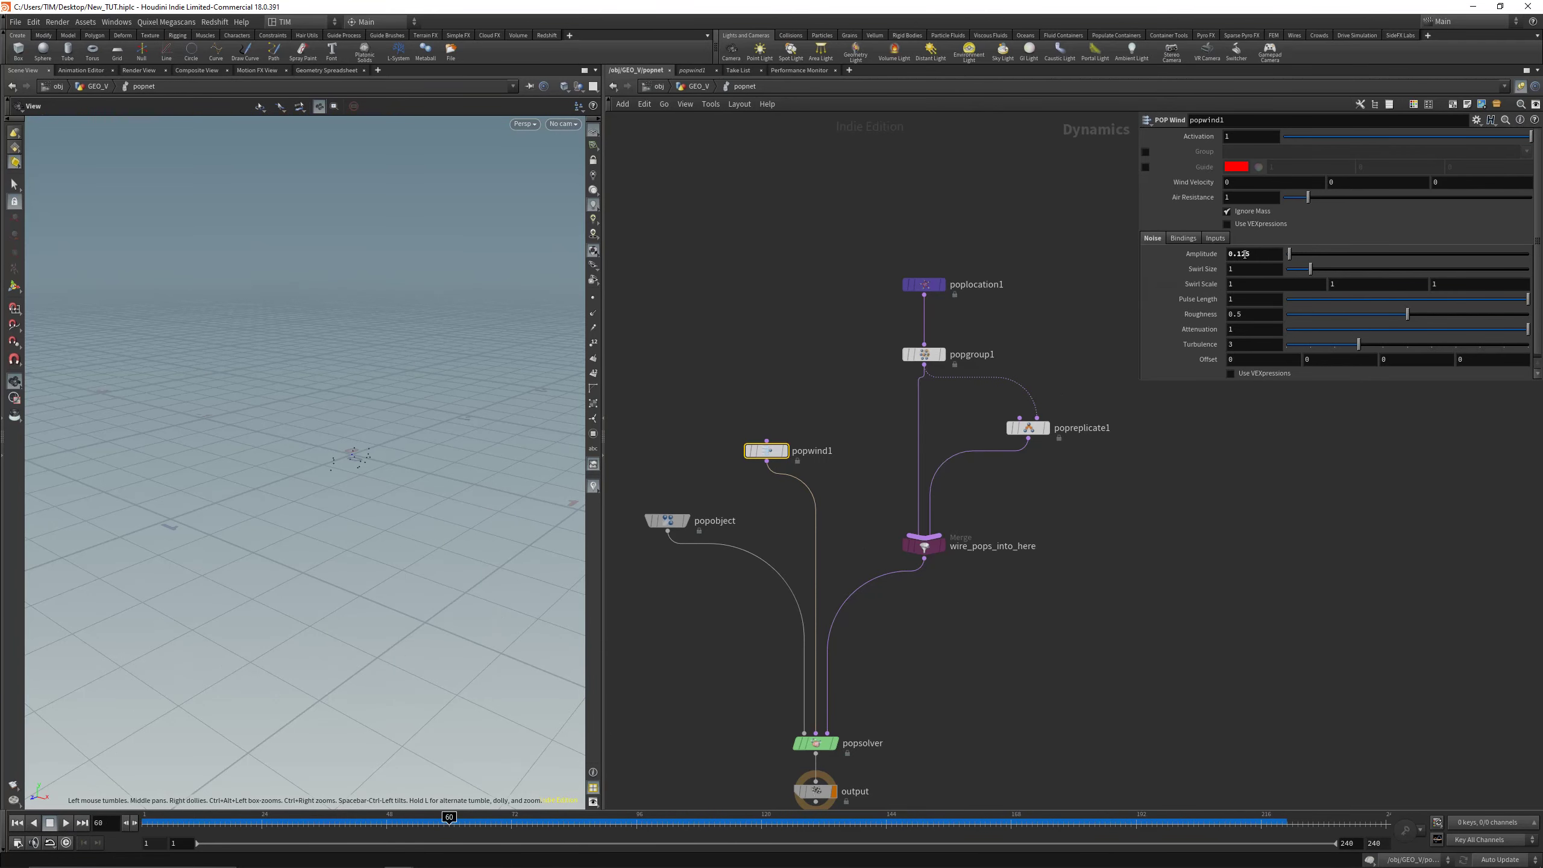
# Set the Impulse Count of popreplicate1 to 2 and replay the simulation from the first frame
pyautogui.click(1027, 428)
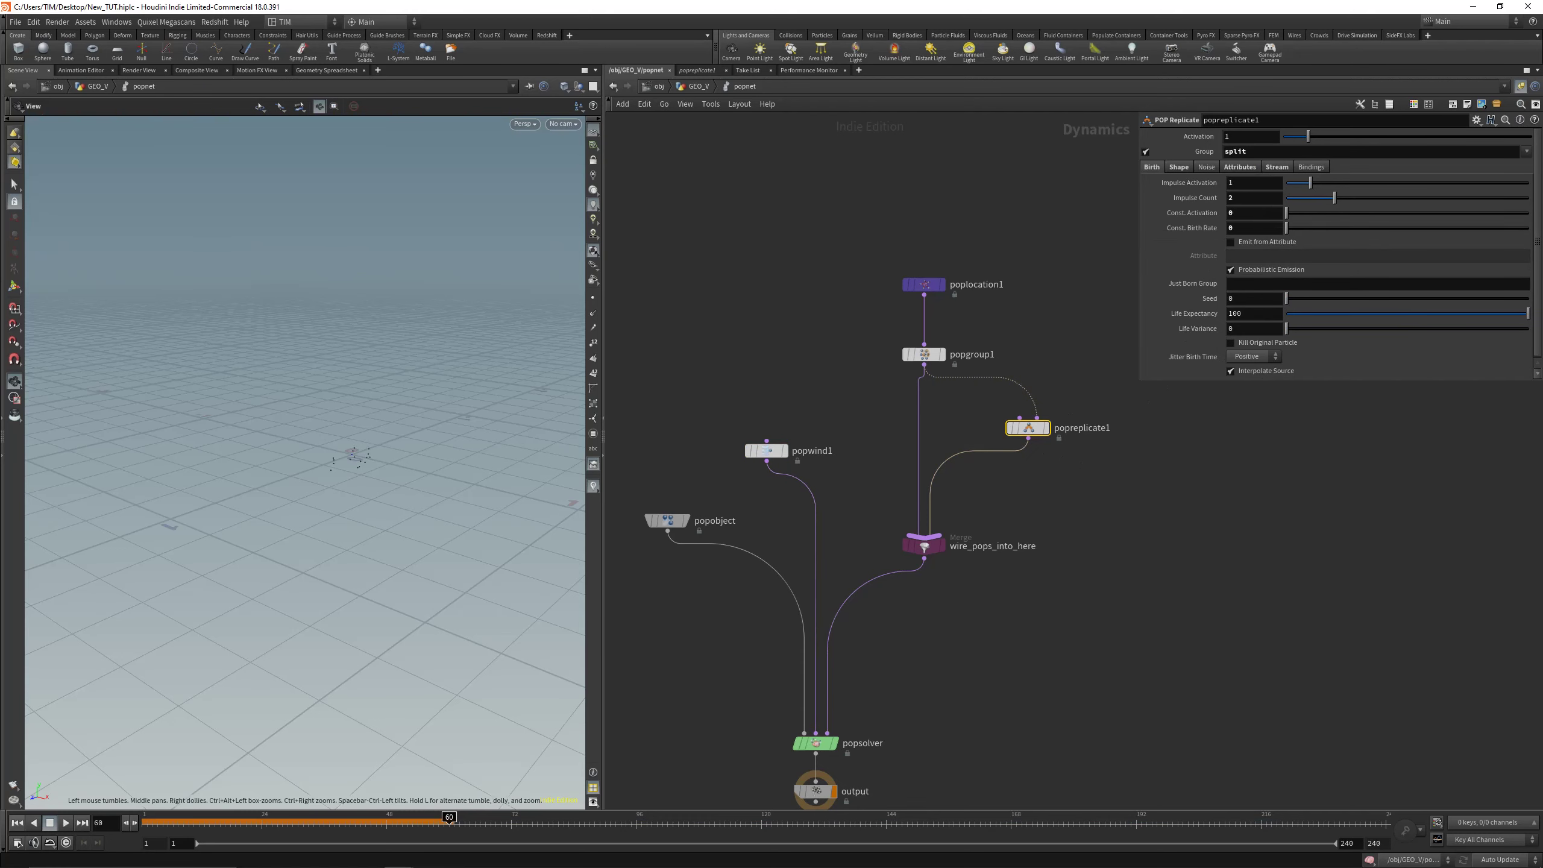
pyautogui.click(17, 822)
pyautogui.click(65, 822)
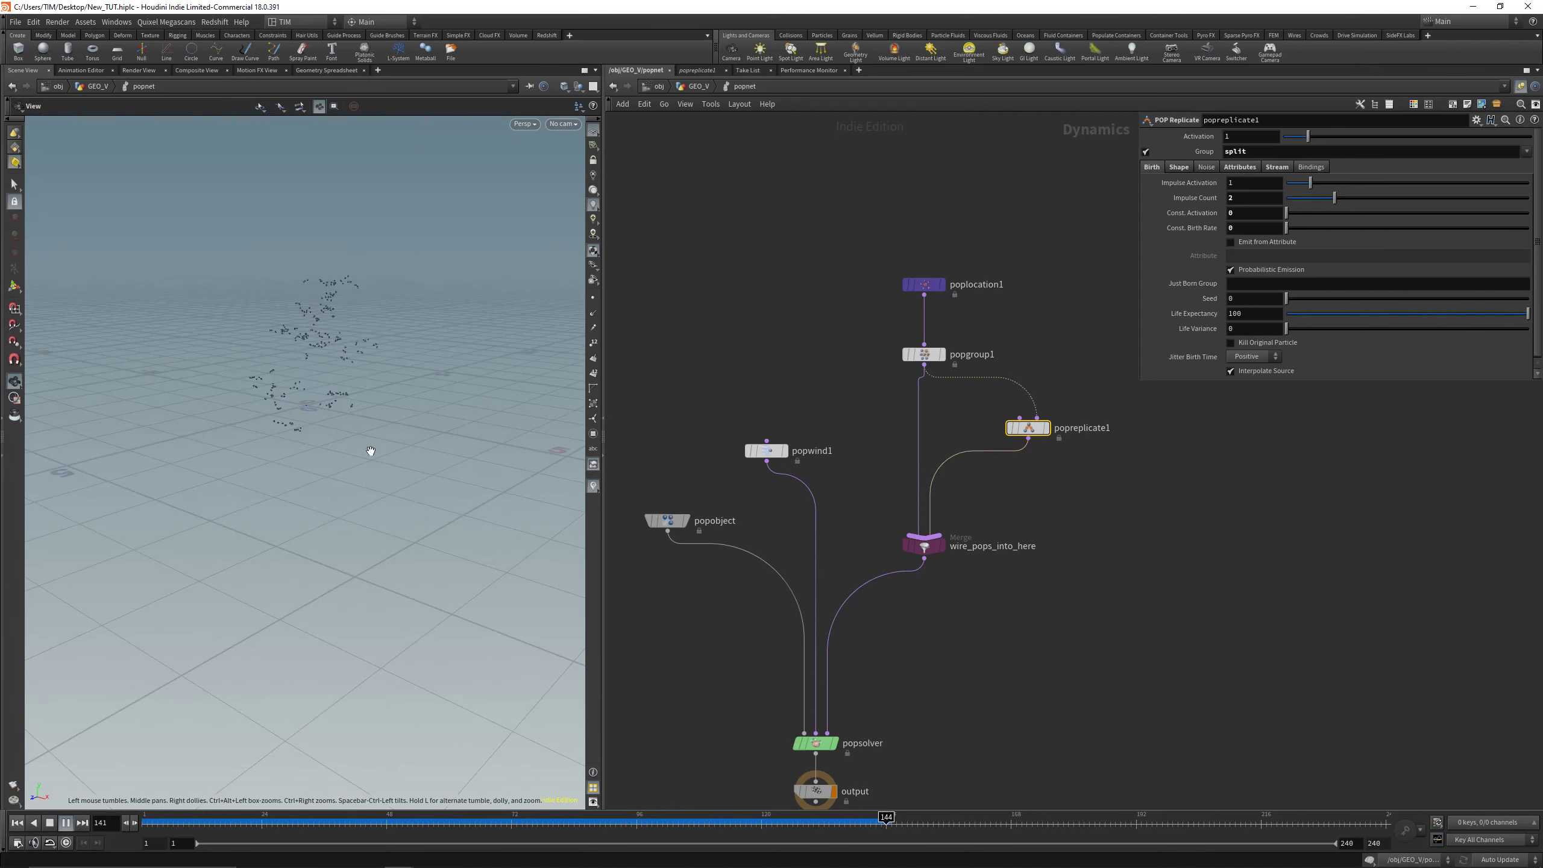
pyautogui.moveTo(378, 820); pyautogui.dragTo(1150, 821)
# Go up to the GEO_V level, add a Trail node fed by popnet, display it and align it beneath popnet
pyautogui.click(1005, 598)
pyautogui.press('u')
pyautogui.scroll(1, 922, 408)
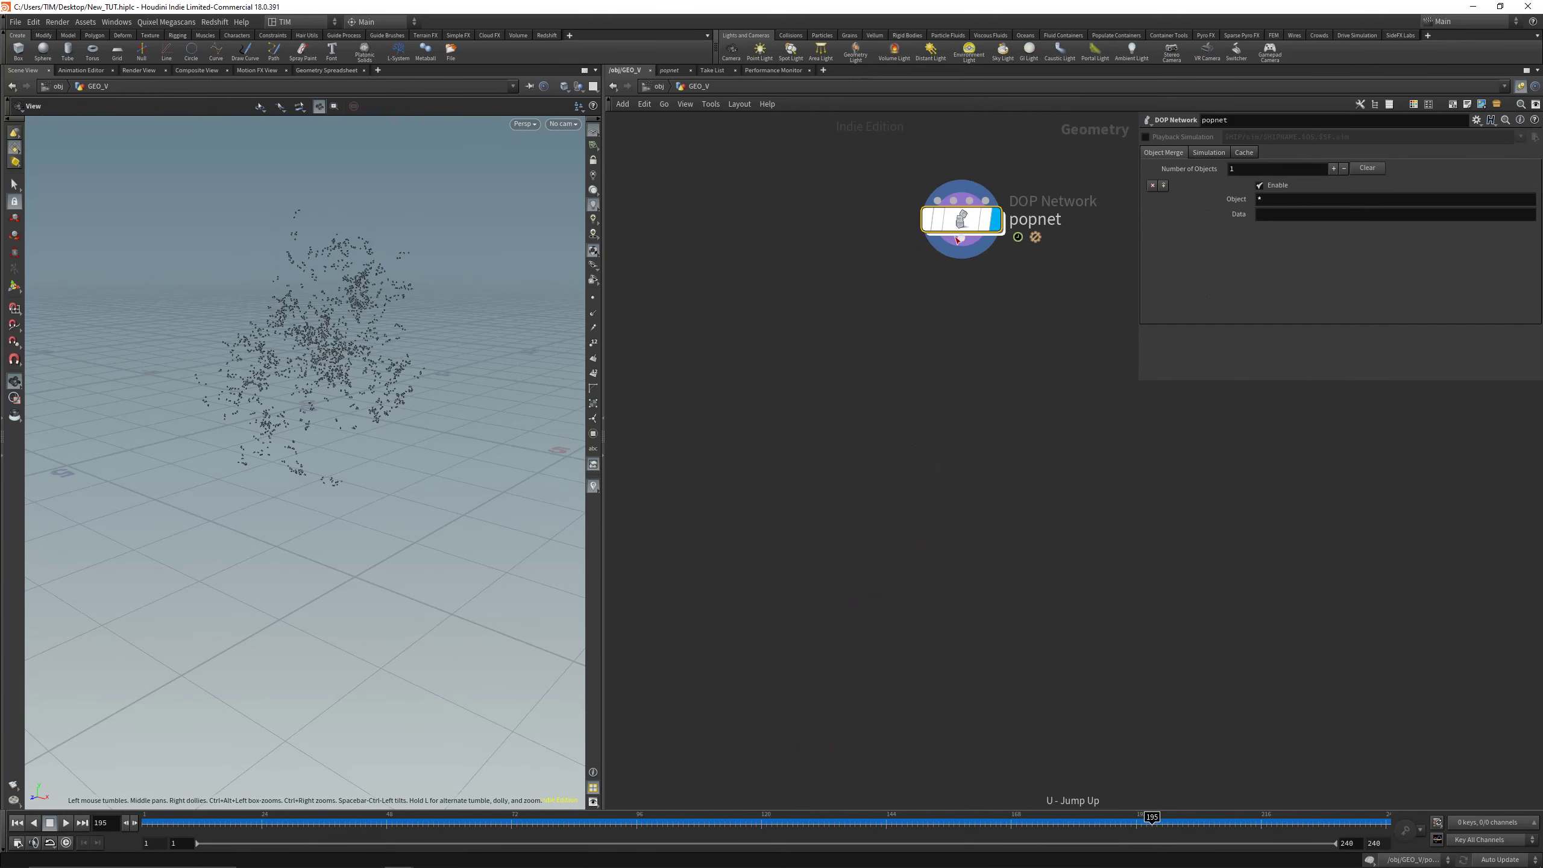
pyautogui.click(961, 237)
pyautogui.press('Tab')
pyautogui.moveTo(968, 417)
pyautogui.click(1063, 387)
pyautogui.click(926, 465)
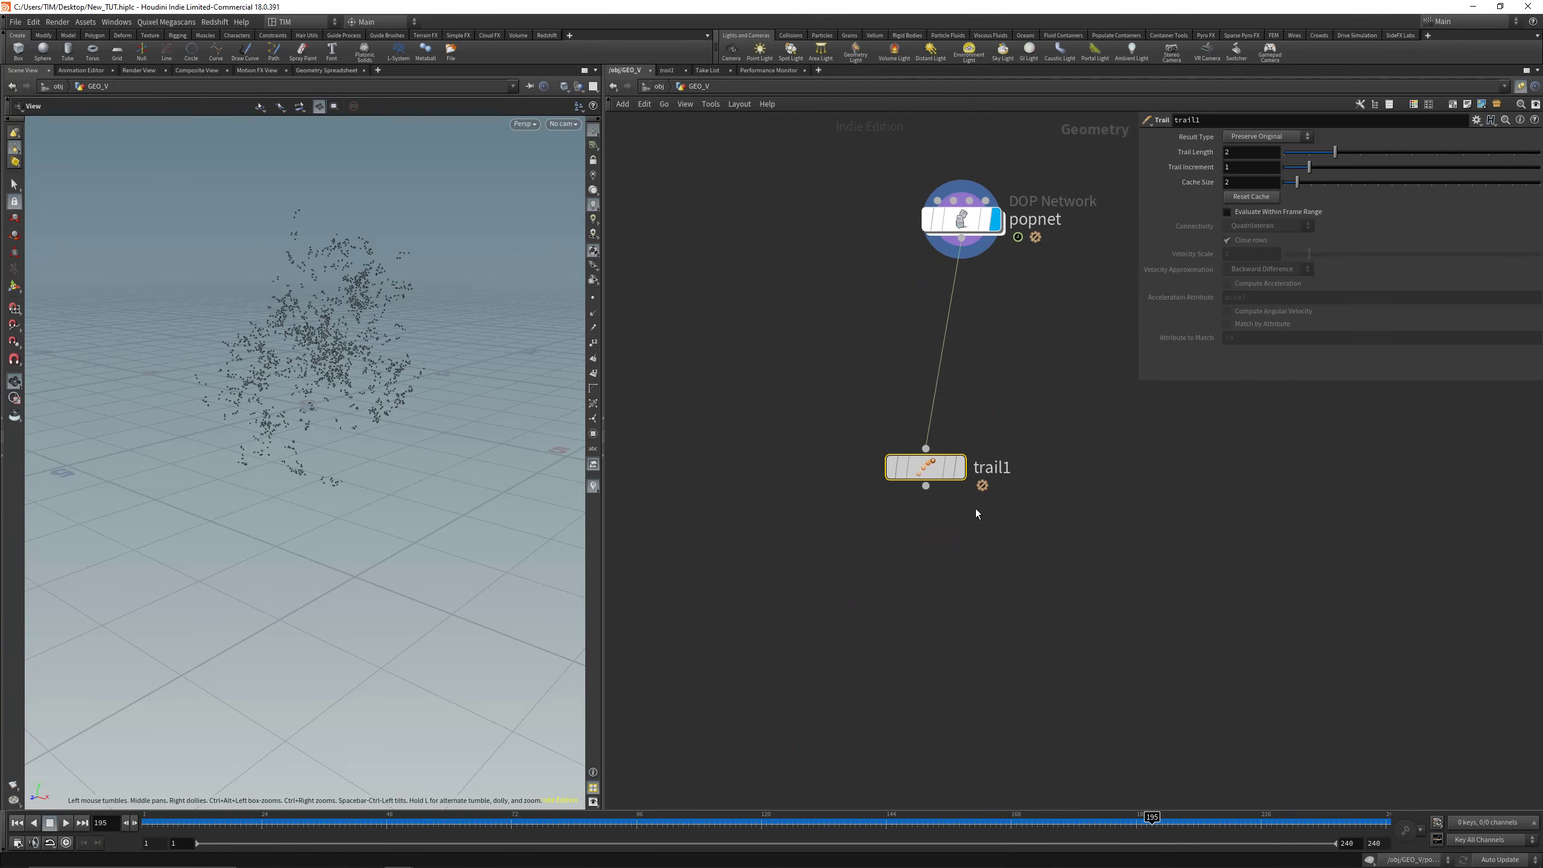
pyautogui.click(961, 465)
pyautogui.moveTo(1014, 458); pyautogui.dragTo(902, 565, button='middle')
pyautogui.moveTo(811, 574); pyautogui.dragTo(850, 562)
# Set trail1 to Connect as Polygons with a trail length of 240 and turn off Close rows
pyautogui.click(1264, 137)
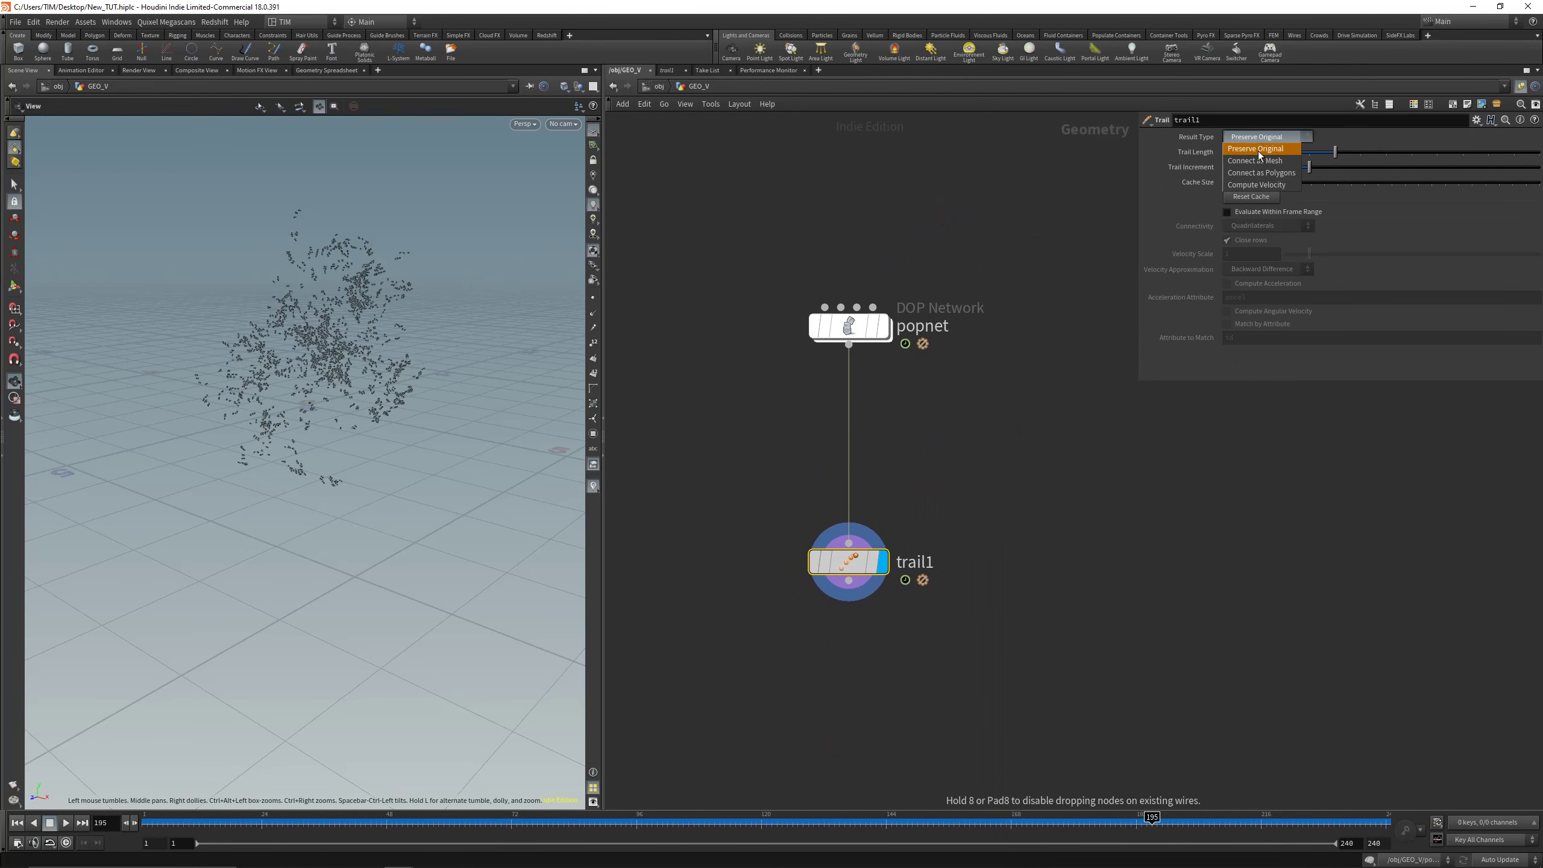
pyautogui.click(1260, 171)
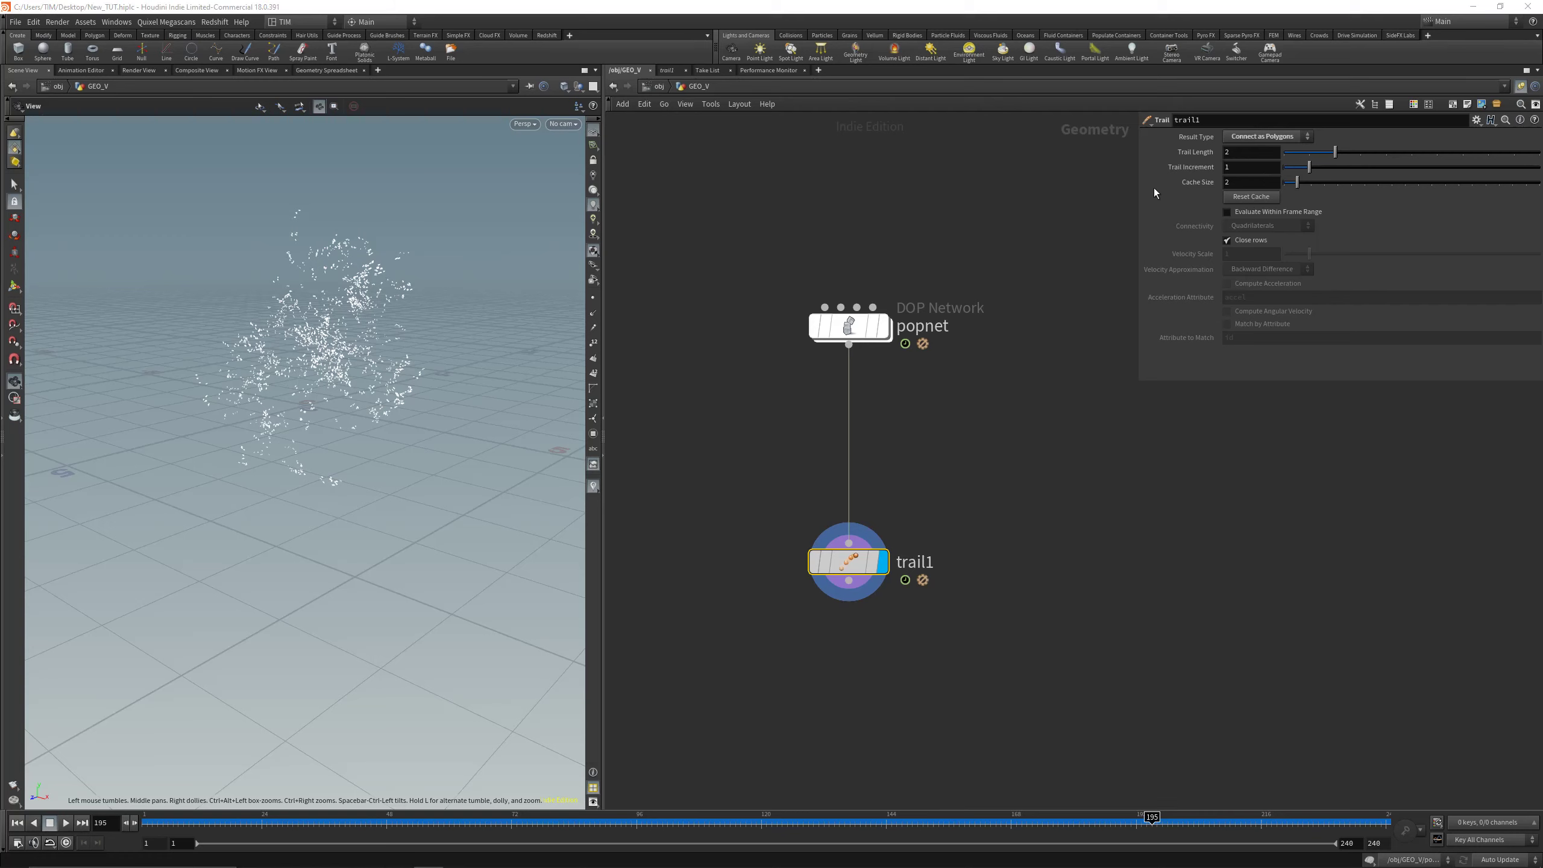
pyautogui.click(1242, 156)
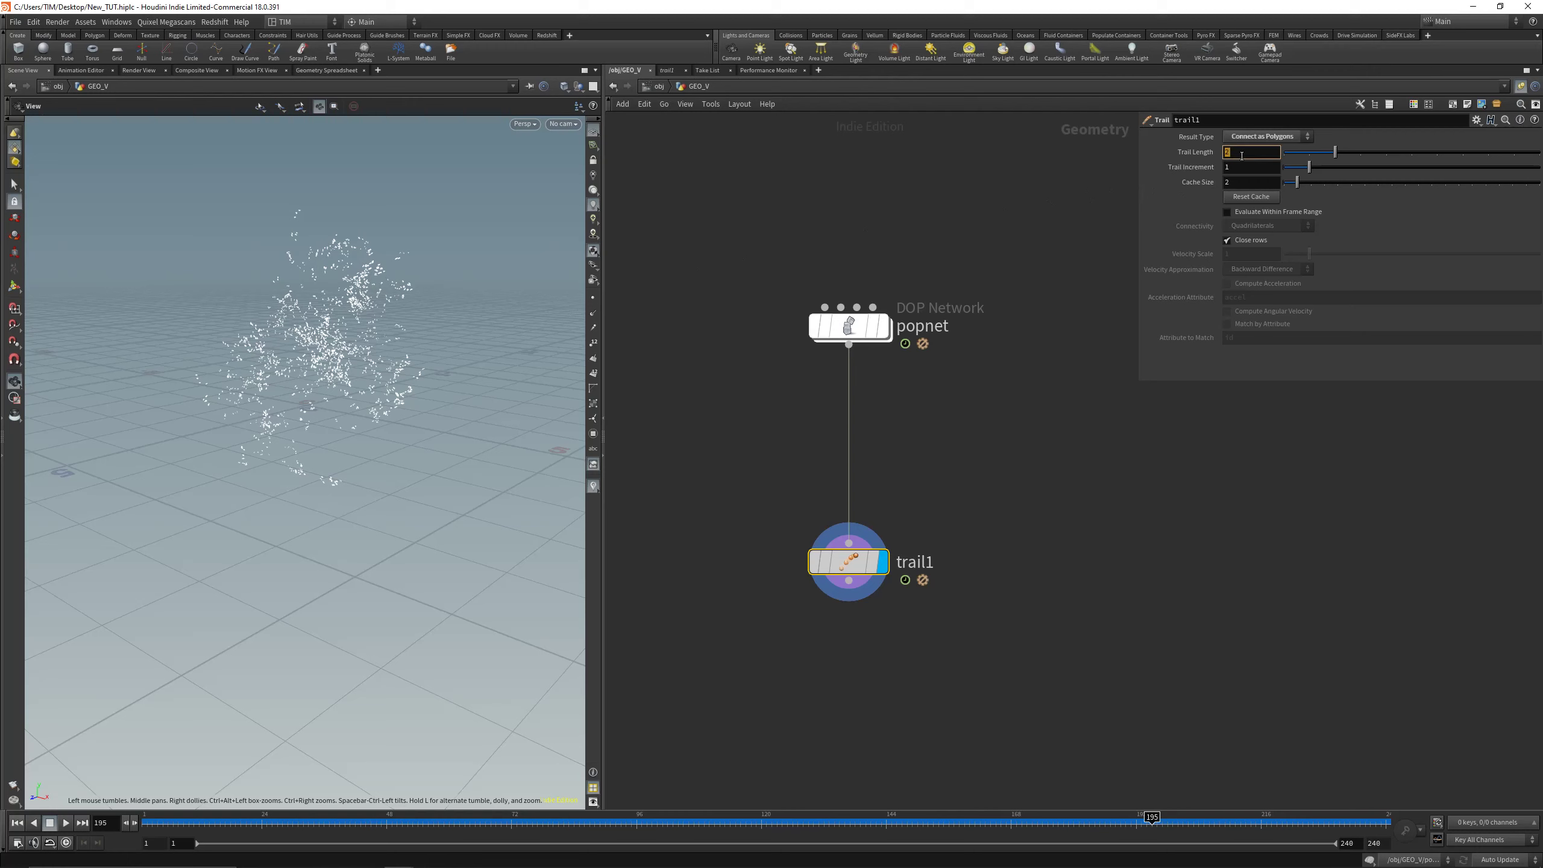
pyautogui.write('240')
pyautogui.press('Return')
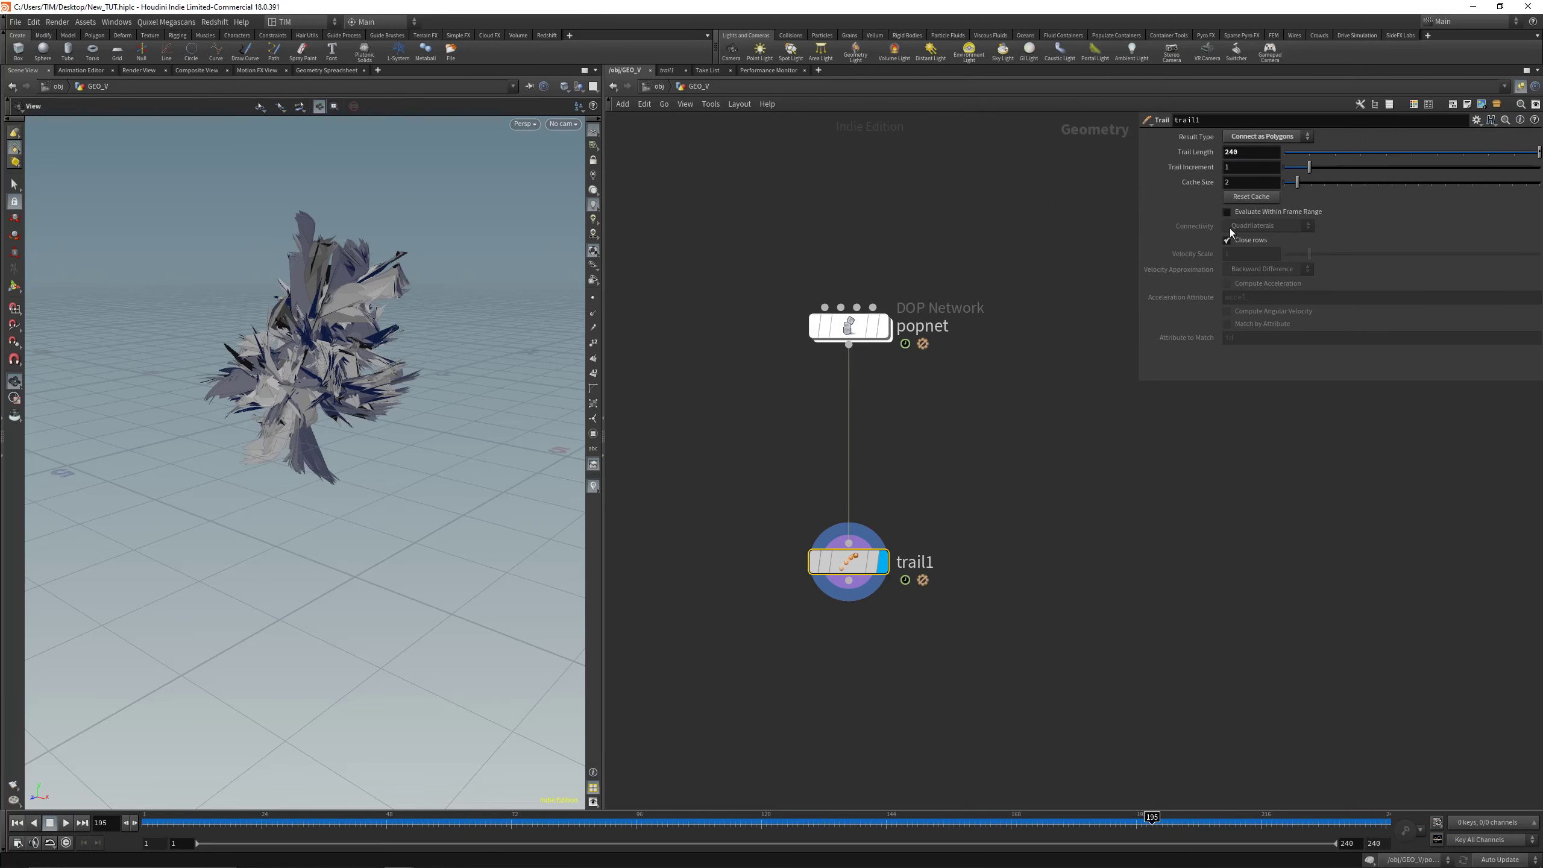
pyautogui.click(1252, 243)
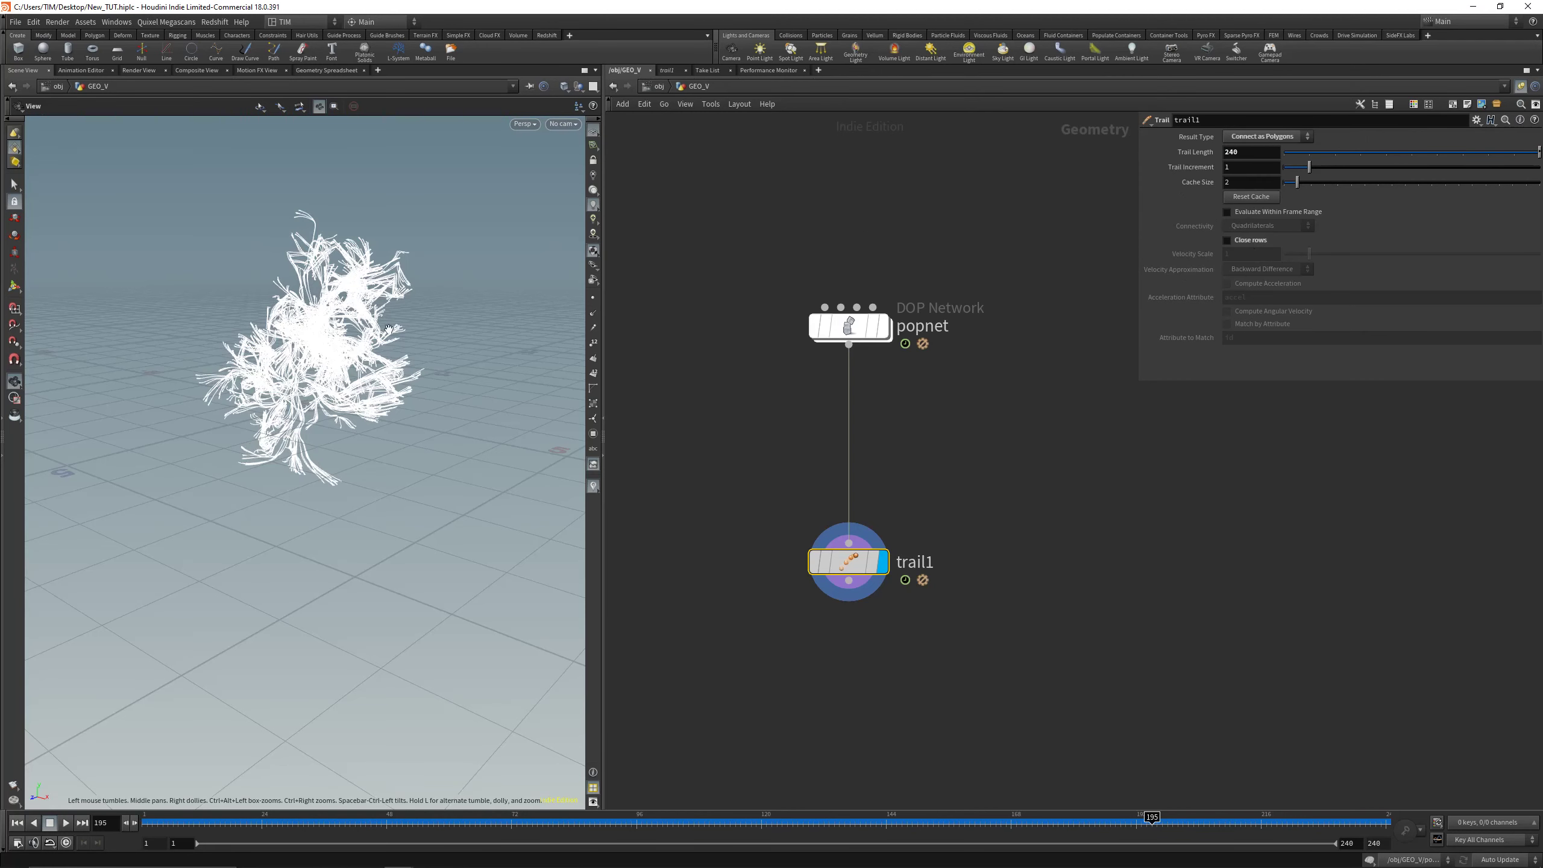
# Set the viewport background colour scheme to Dark and hide the reference grid
pyautogui.scroll(4, 351, 353)
pyautogui.moveTo(351, 353); pyautogui.dragTo(316, 438)
pyautogui.scroll(-4, 289, 483)
pyautogui.moveTo(370, 277); pyautogui.dragTo(379, 490, button='middle')
pyautogui.scroll(5, 380, 490)
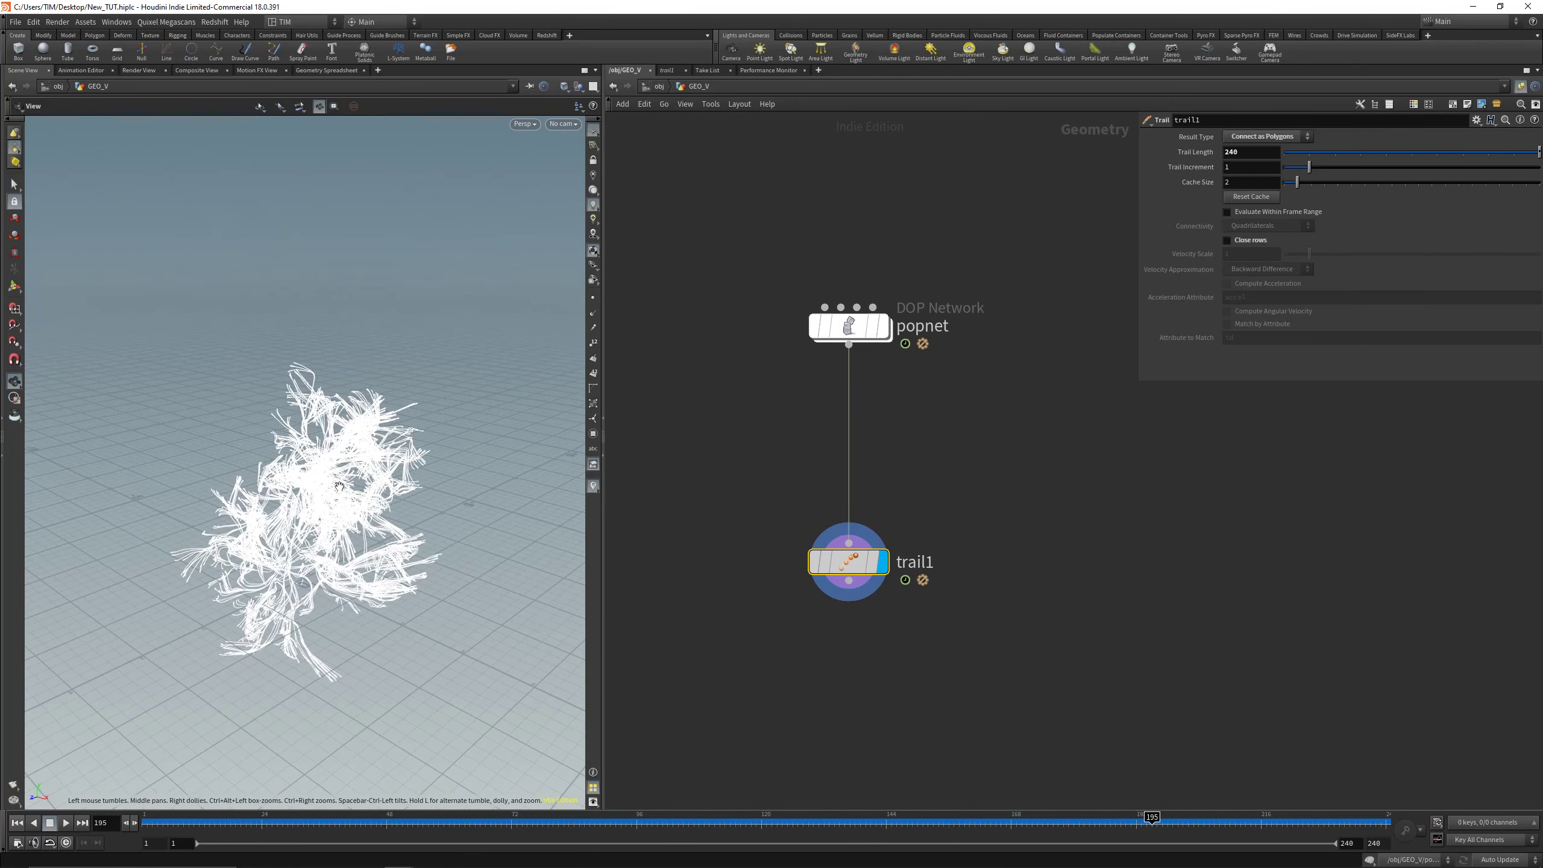
pyautogui.press('d')
pyautogui.click(445, 228)
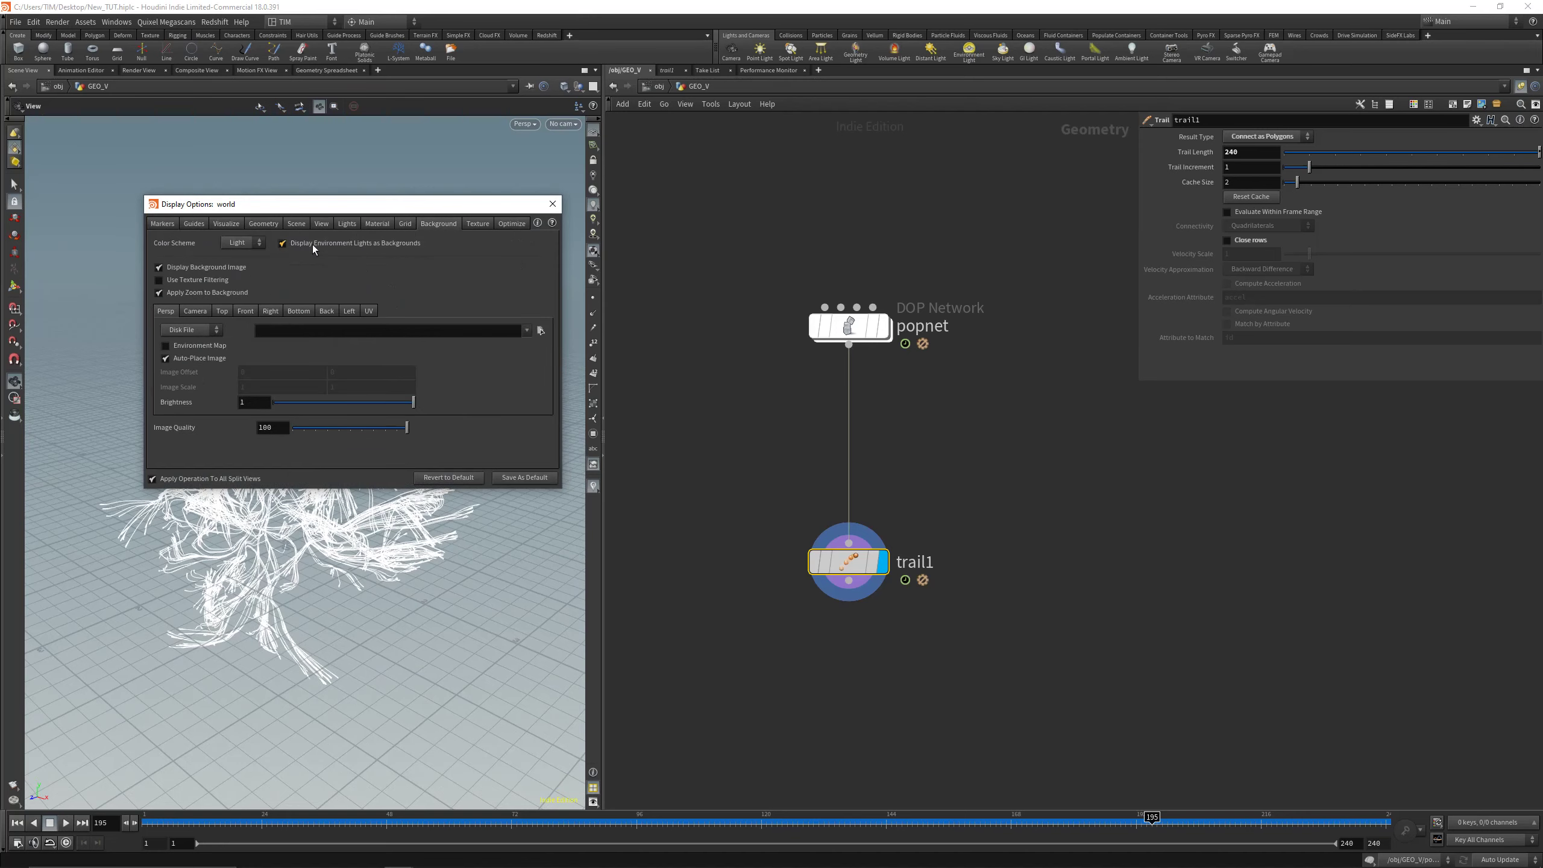
pyautogui.click(241, 242)
pyautogui.click(243, 271)
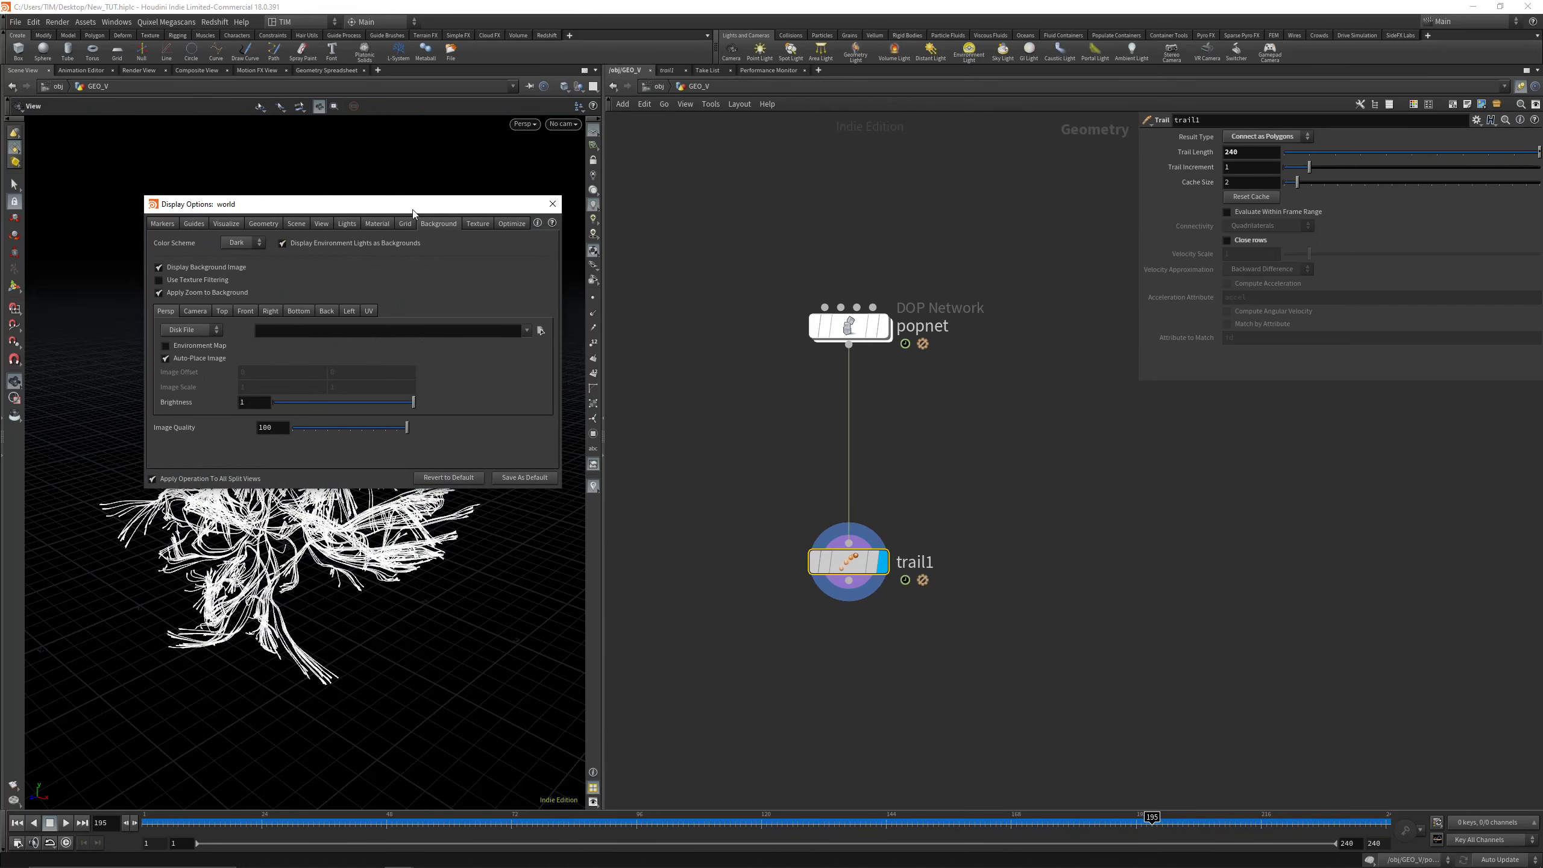
pyautogui.click(552, 204)
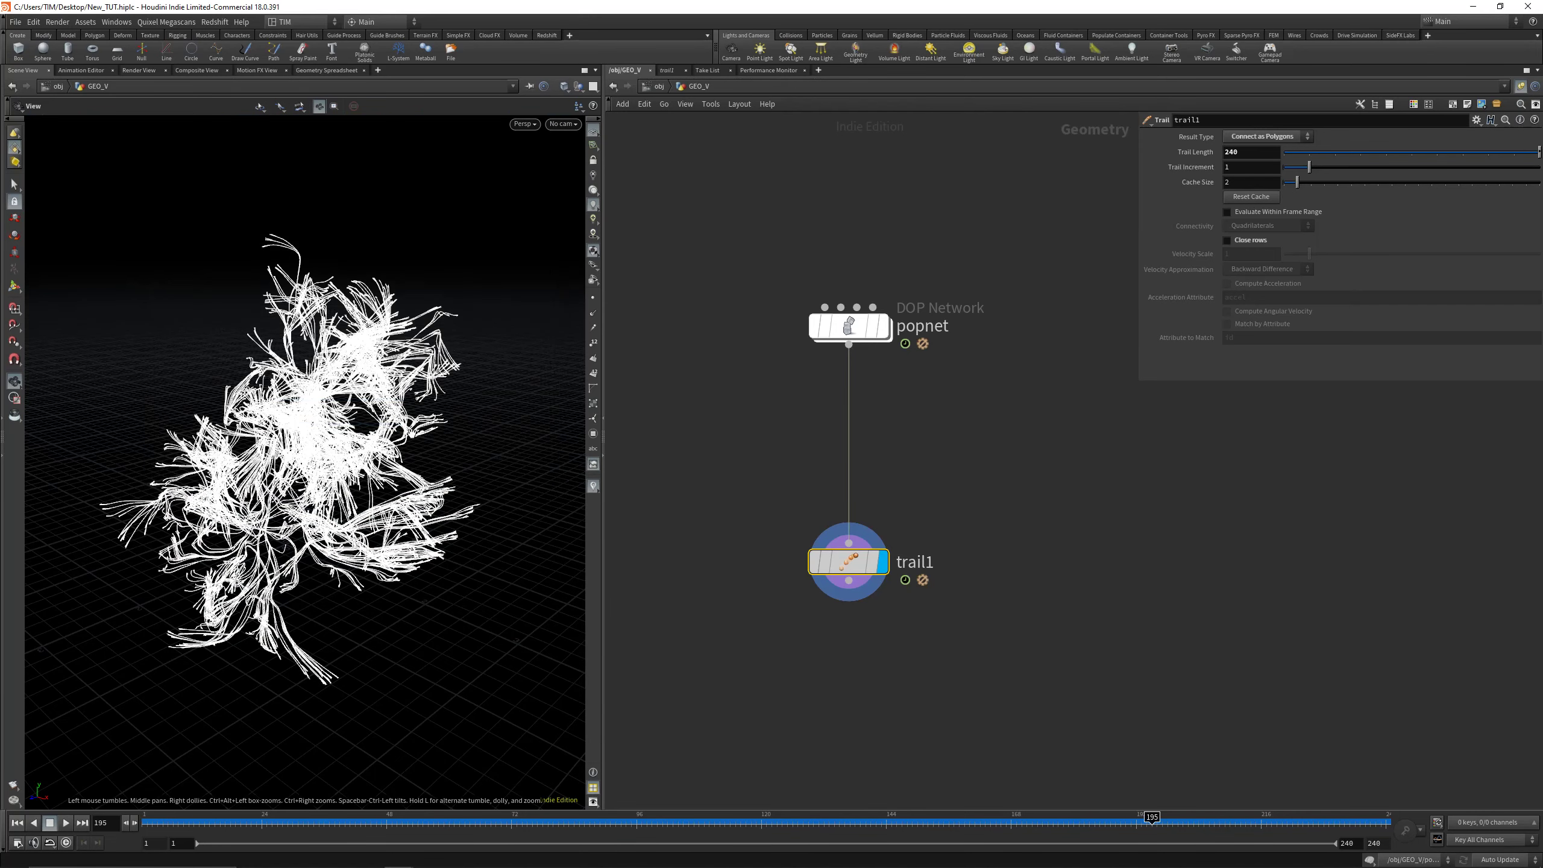
pyautogui.click(593, 144)
# Play and scrub the trail animation from the first frame to inspect the growing branches
pyautogui.click(17, 823)
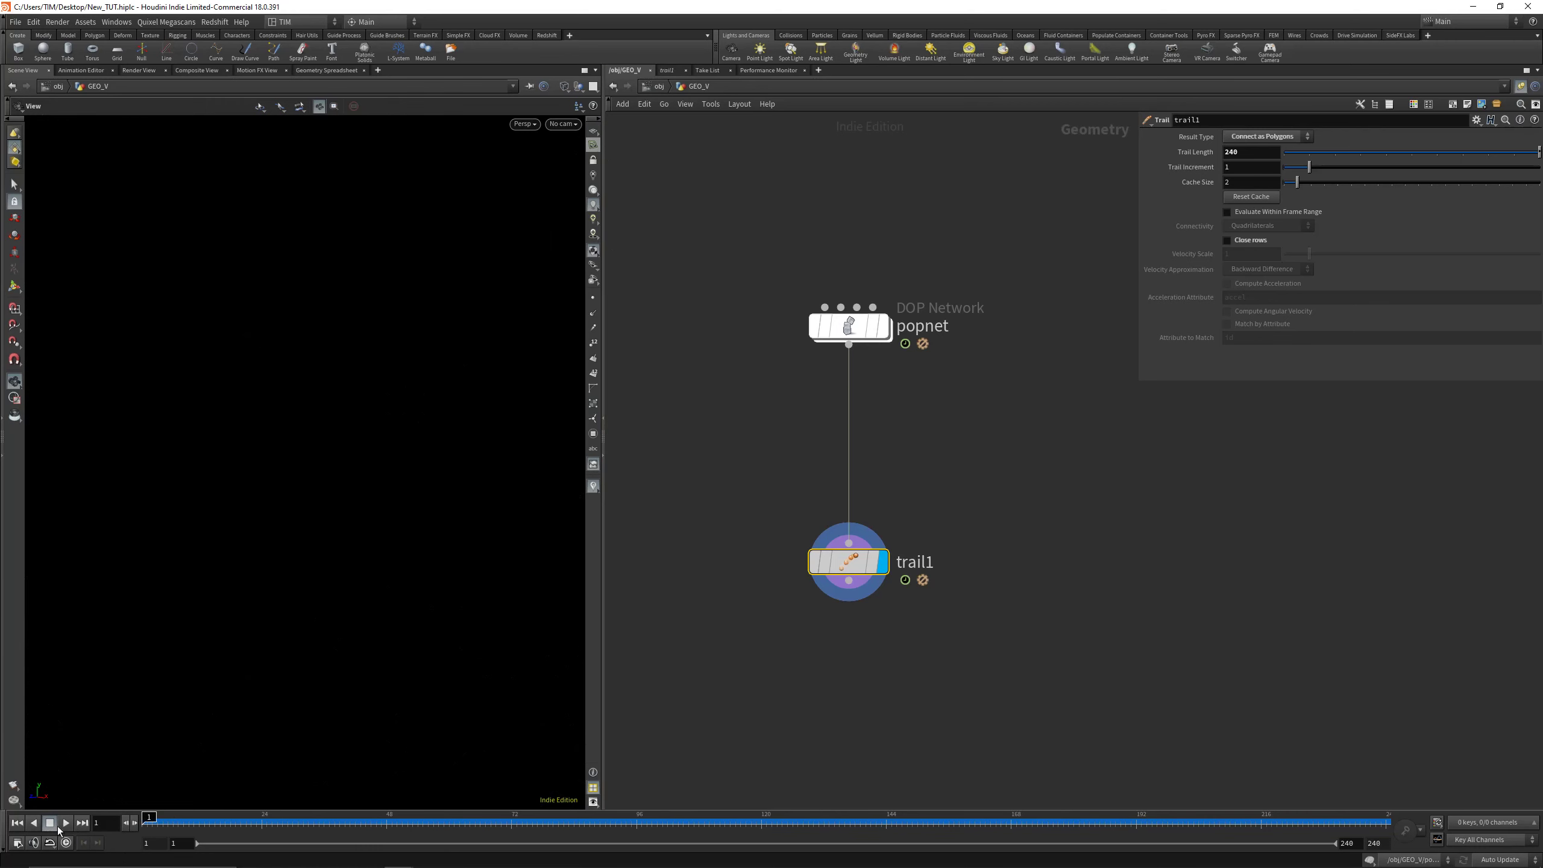
pyautogui.click(65, 822)
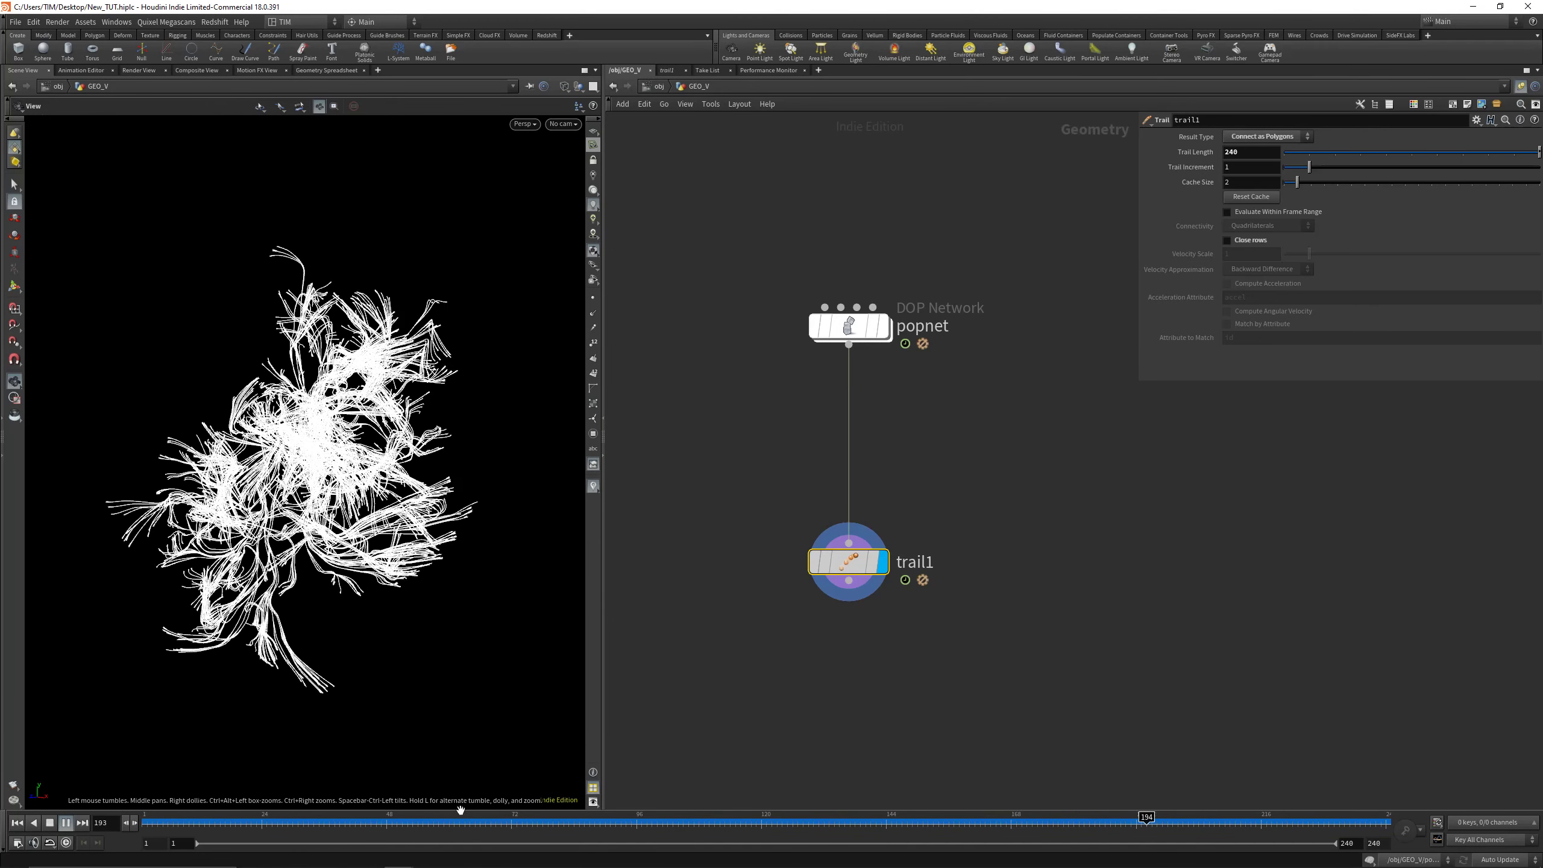
pyautogui.click(402, 822)
pyautogui.moveTo(517, 817); pyautogui.dragTo(1125, 748)
pyautogui.moveTo(359, 388)
pyautogui.mouseDown()
pyautogui.moveTo(486, 365)
pyautogui.moveTo(364, 389)
pyautogui.moveTo(402, 376)
pyautogui.moveTo(441, 420)
pyautogui.moveTo(225, 405)
pyautogui.mouseUp()
pyautogui.moveTo(1016, 822); pyautogui.dragTo(1089, 817)
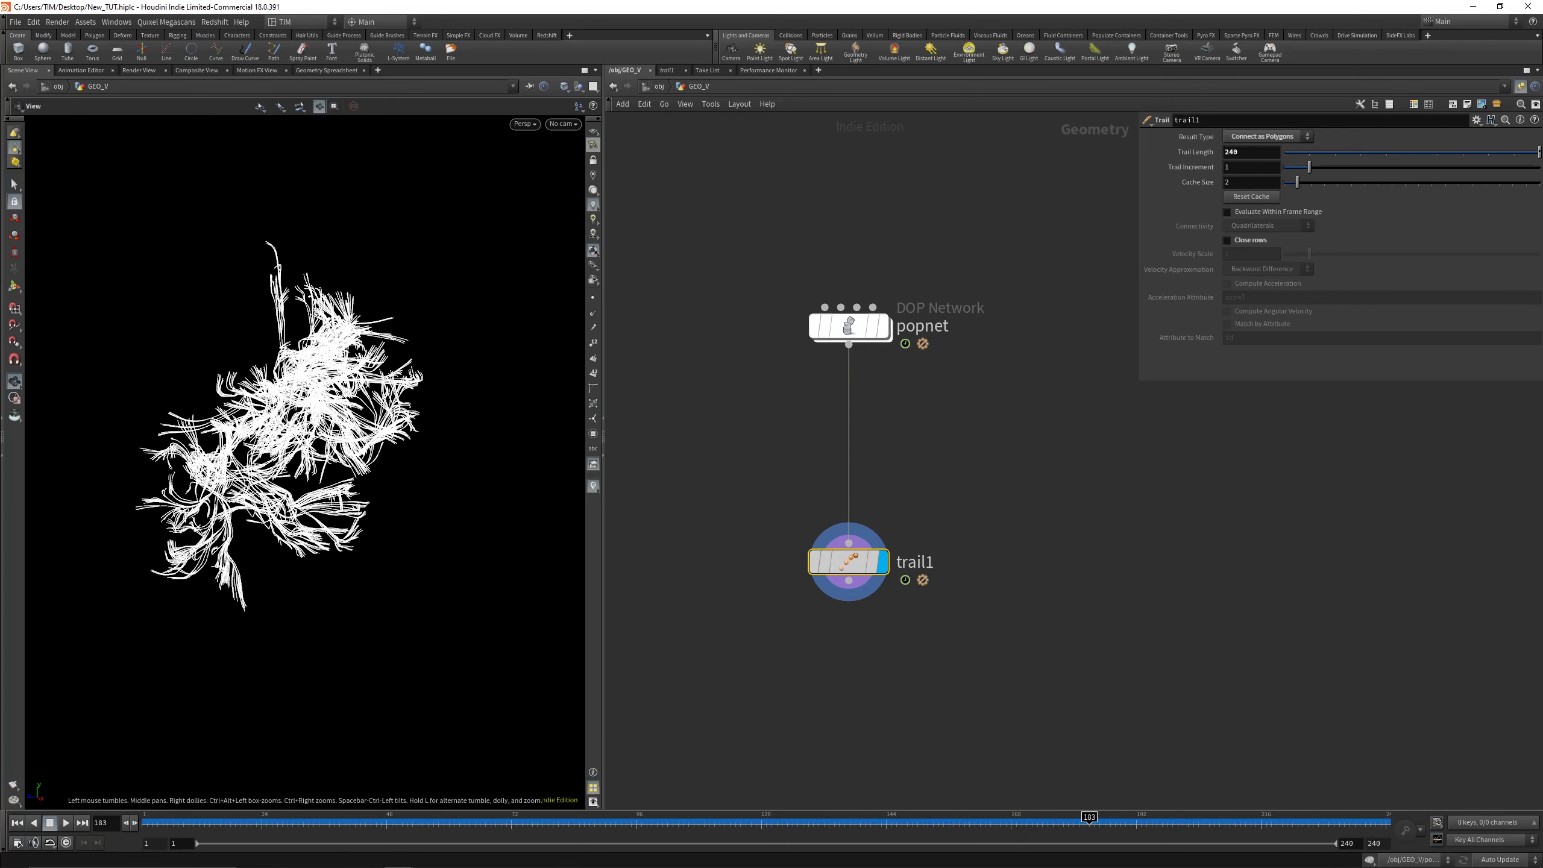
# Show the point markers on the trail curves and inspect their density up close
pyautogui.scroll(1, 848, 629)
pyautogui.moveTo(848, 629); pyautogui.dragTo(887, 489, button='middle')
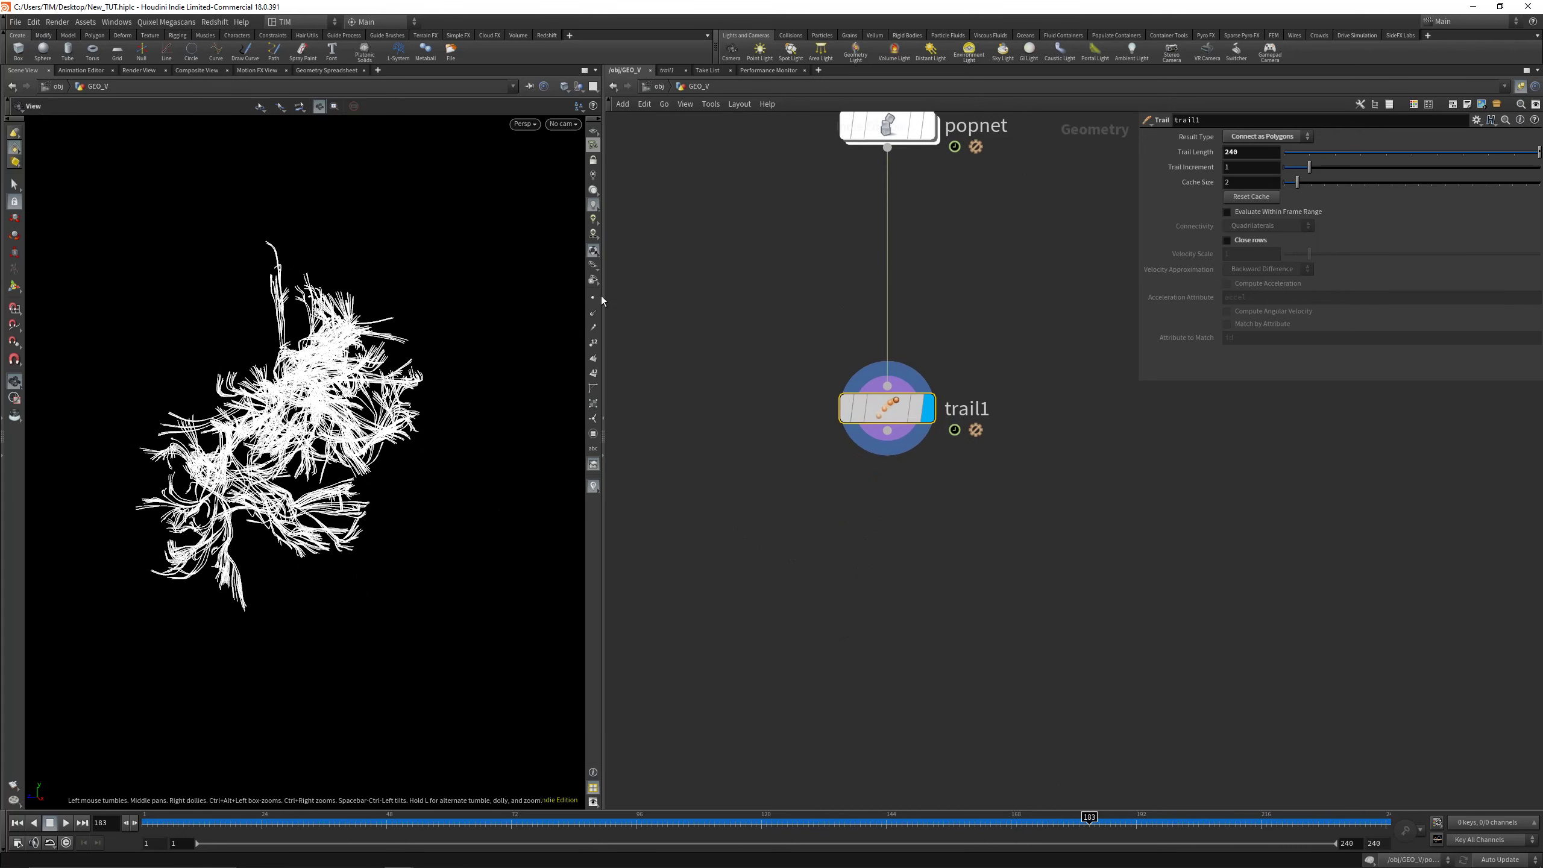
pyautogui.click(597, 296)
pyautogui.scroll(4, 267, 456)
pyautogui.scroll(-2, 267, 456)
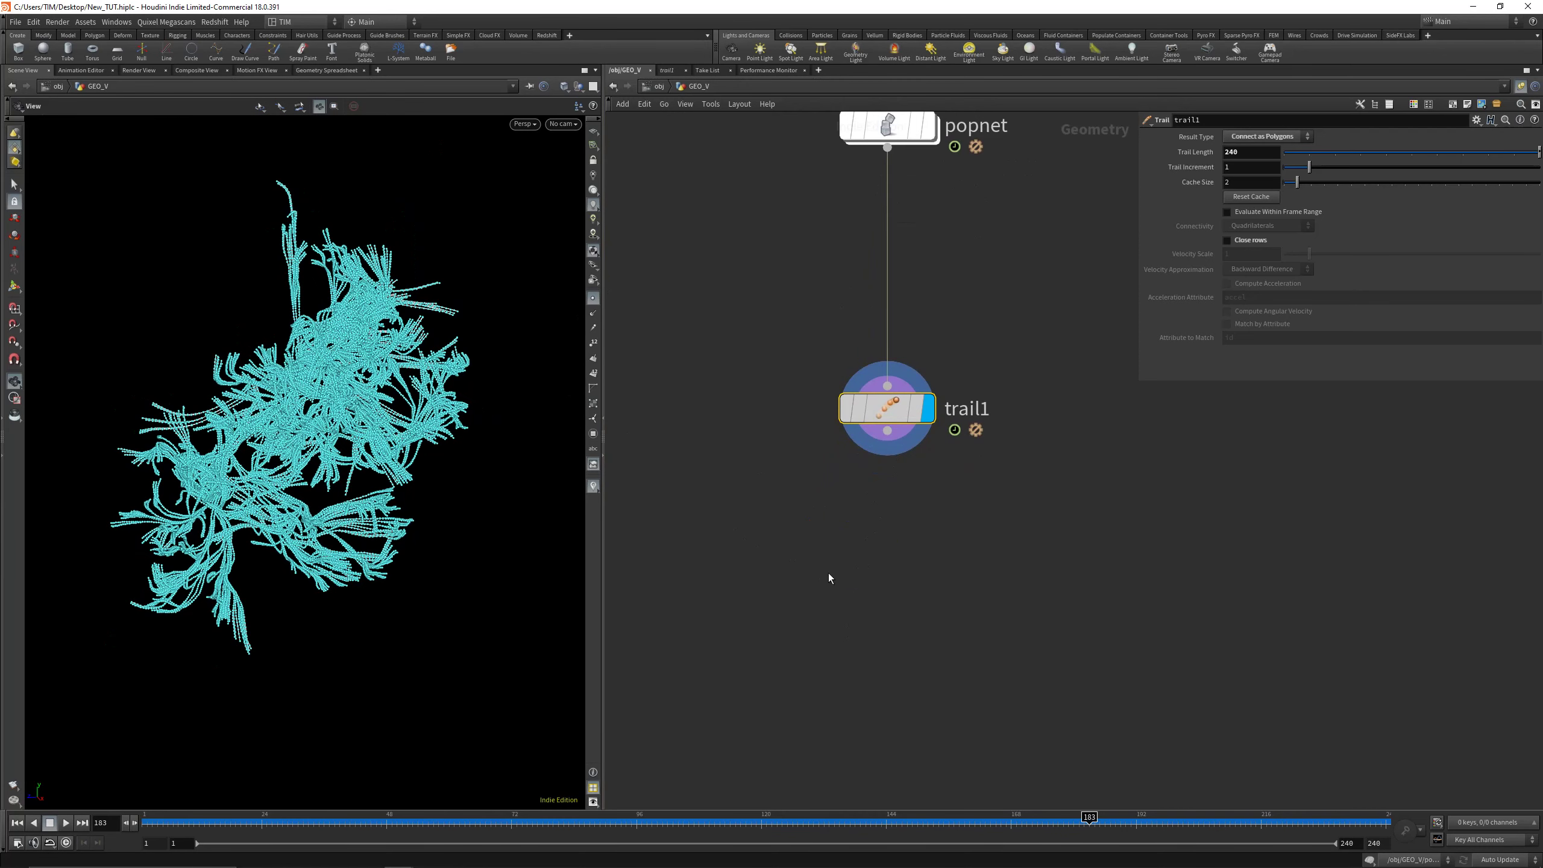
# Add a Resample node fed by trail1, display its result, and hide the point markers
pyautogui.press('Tab')
pyautogui.write('resa')
pyautogui.click(957, 344)
pyautogui.click(774, 552)
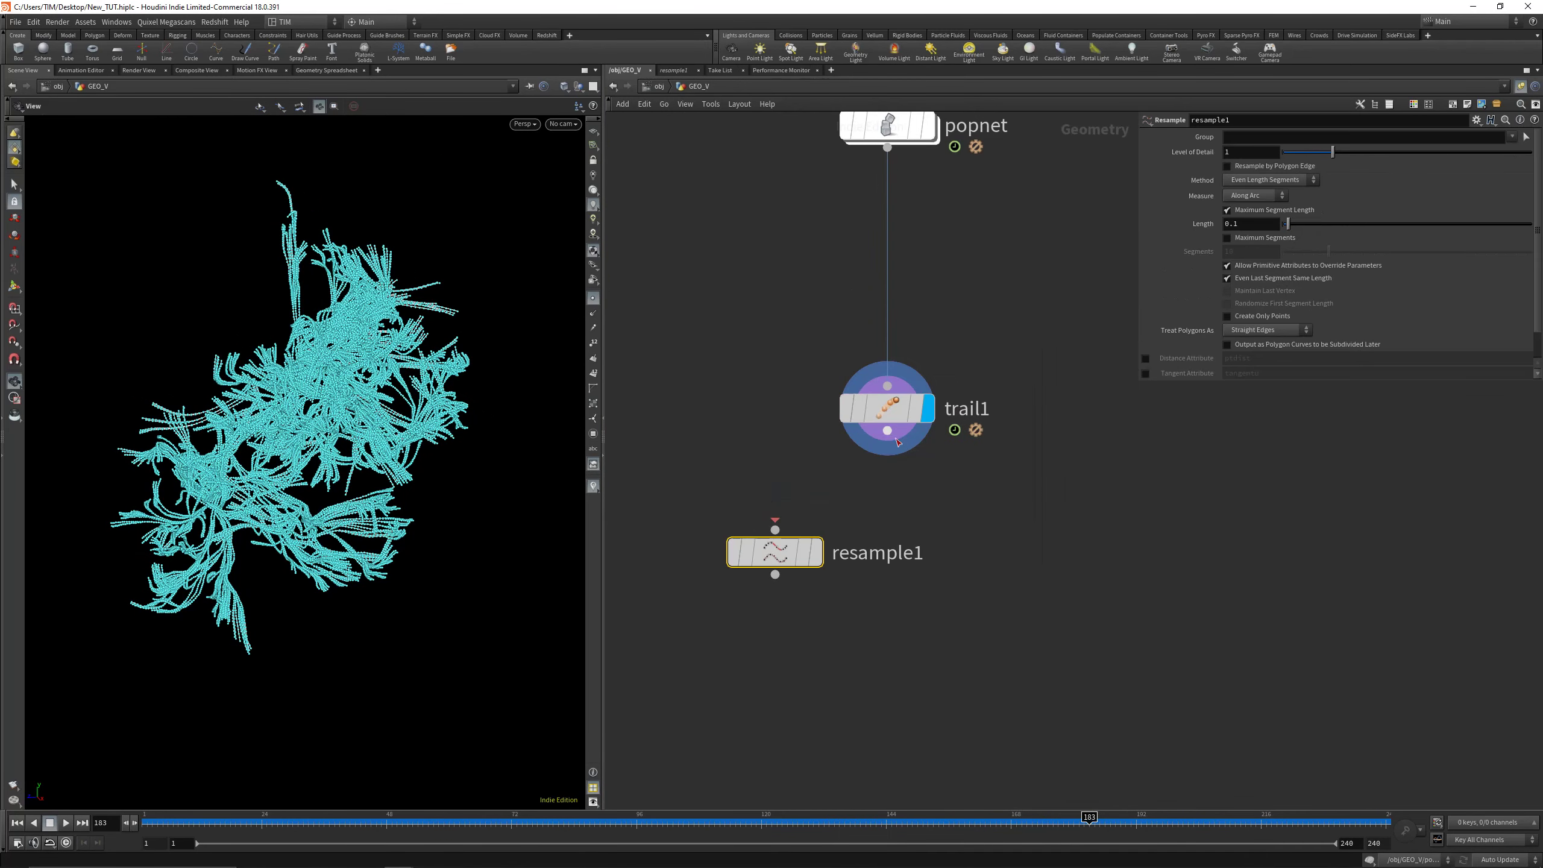
pyautogui.click(816, 553)
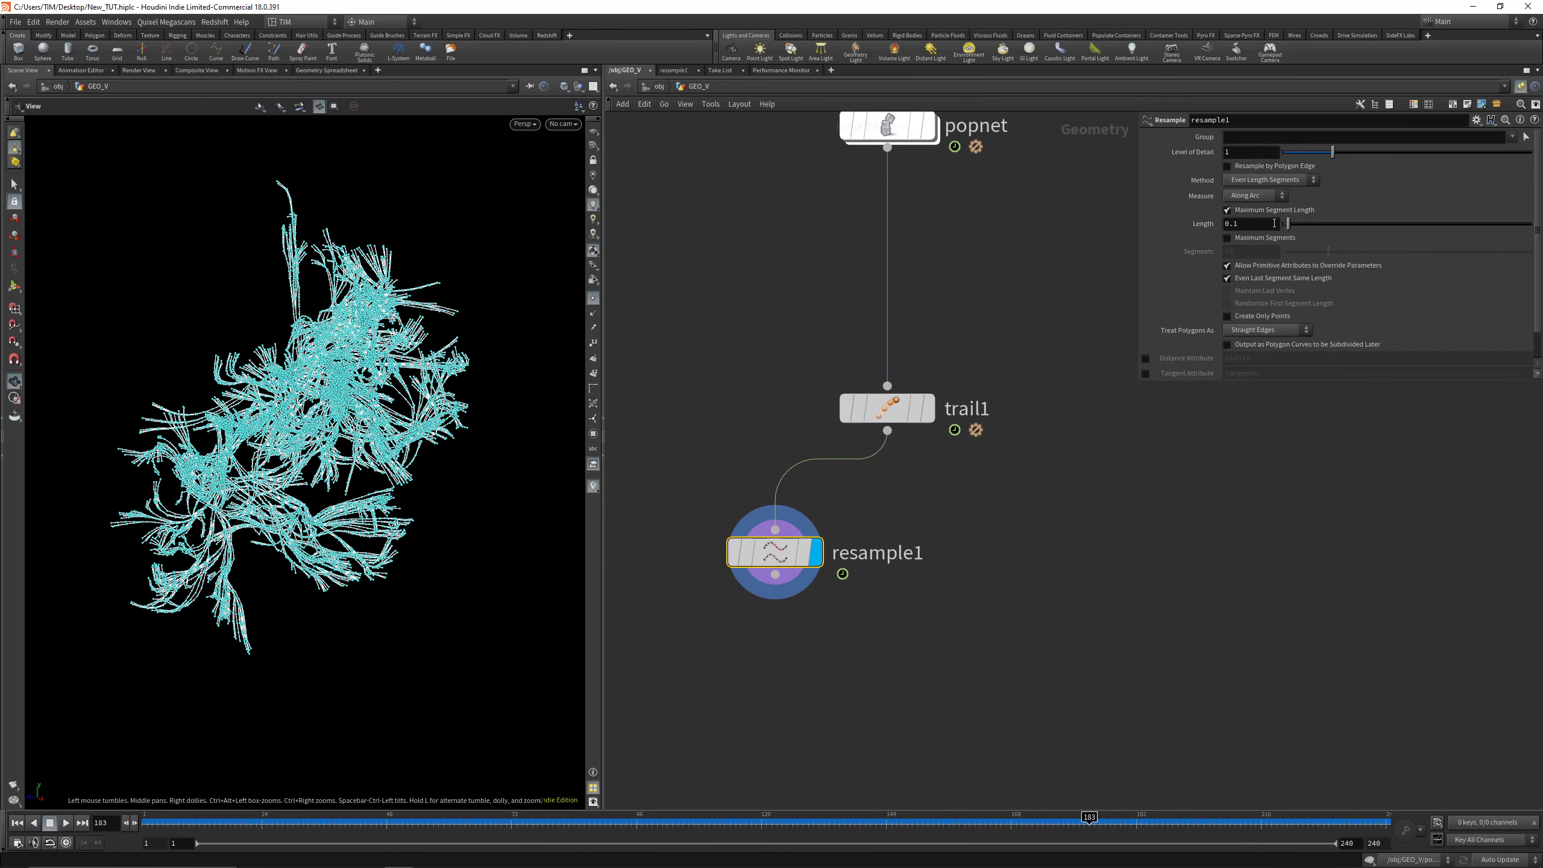
pyautogui.click(594, 298)
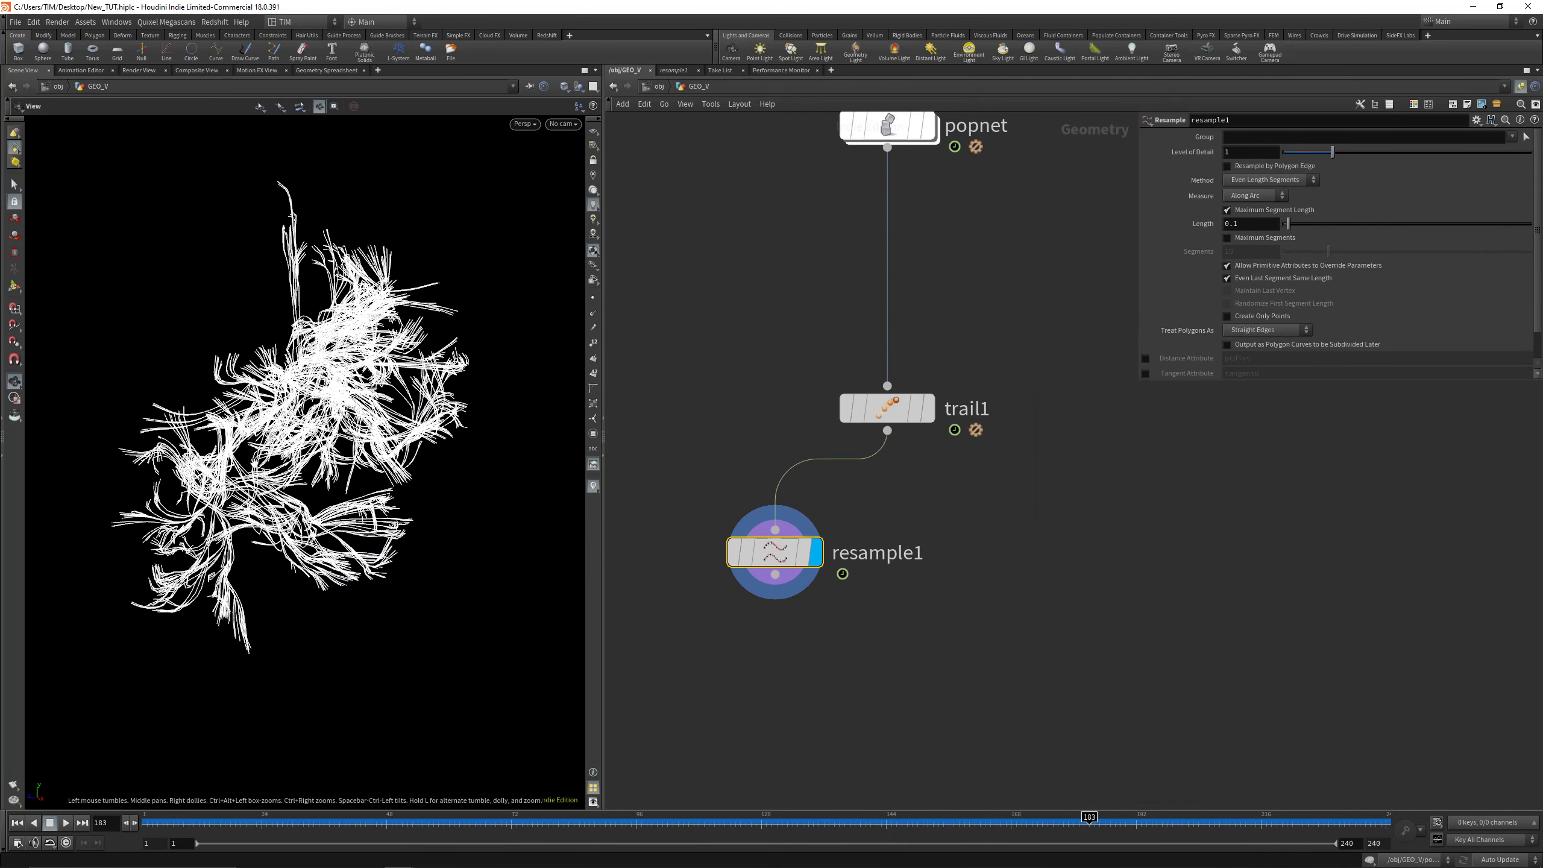
# Add a Wireframe node fed by resample1, display it and align it beneath that node
pyautogui.moveTo(741, 662); pyautogui.dragTo(748, 557, button='middle')
pyautogui.press('Tab')
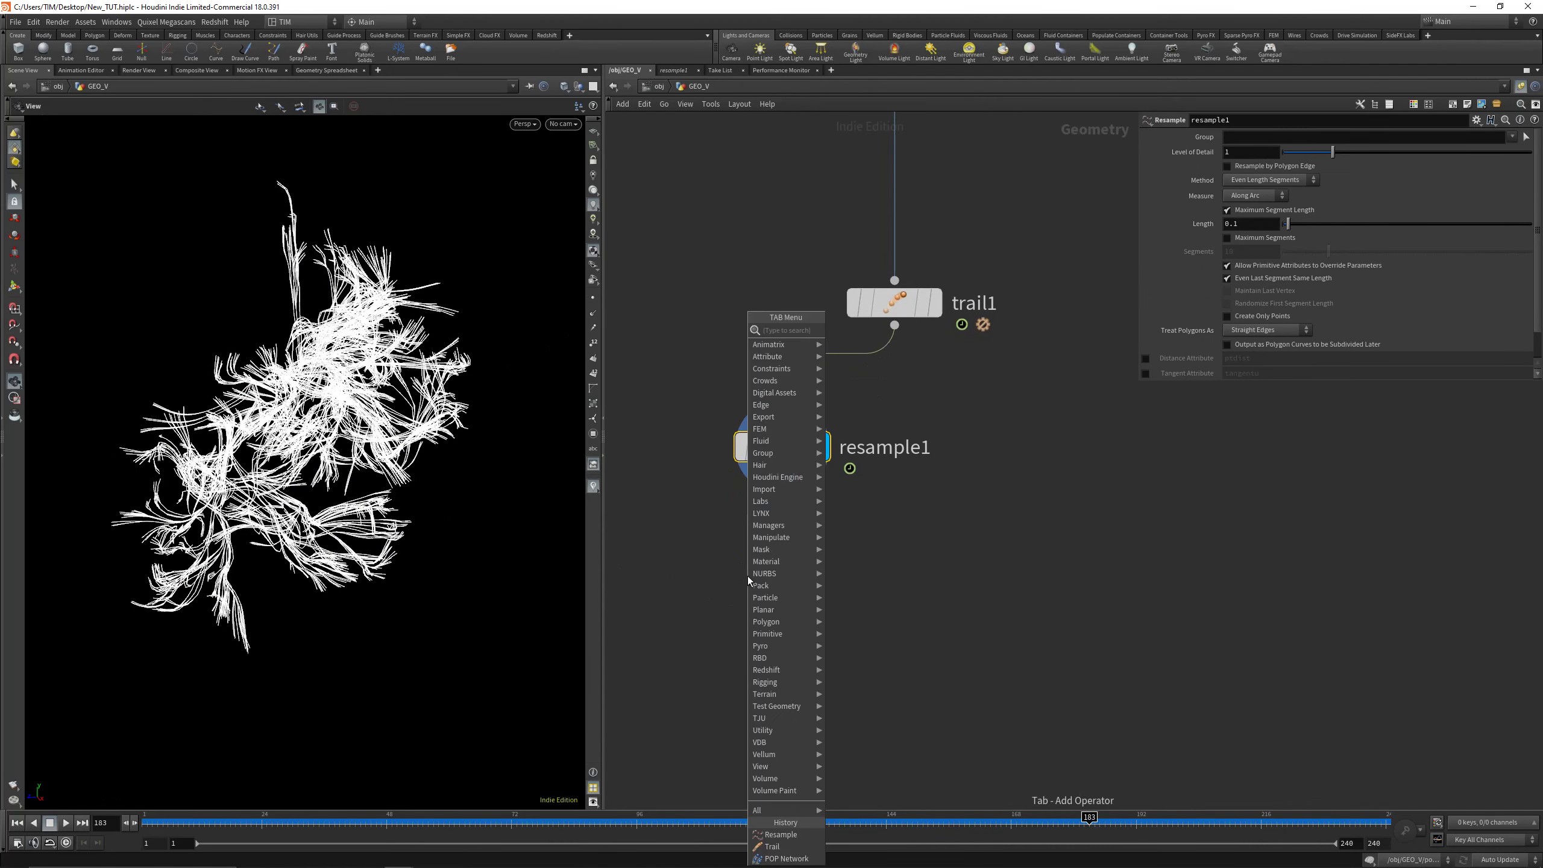
pyautogui.write('wire')
pyautogui.press('Return')
pyautogui.click(747, 577)
pyautogui.moveTo(749, 580); pyautogui.dragTo(784, 545)
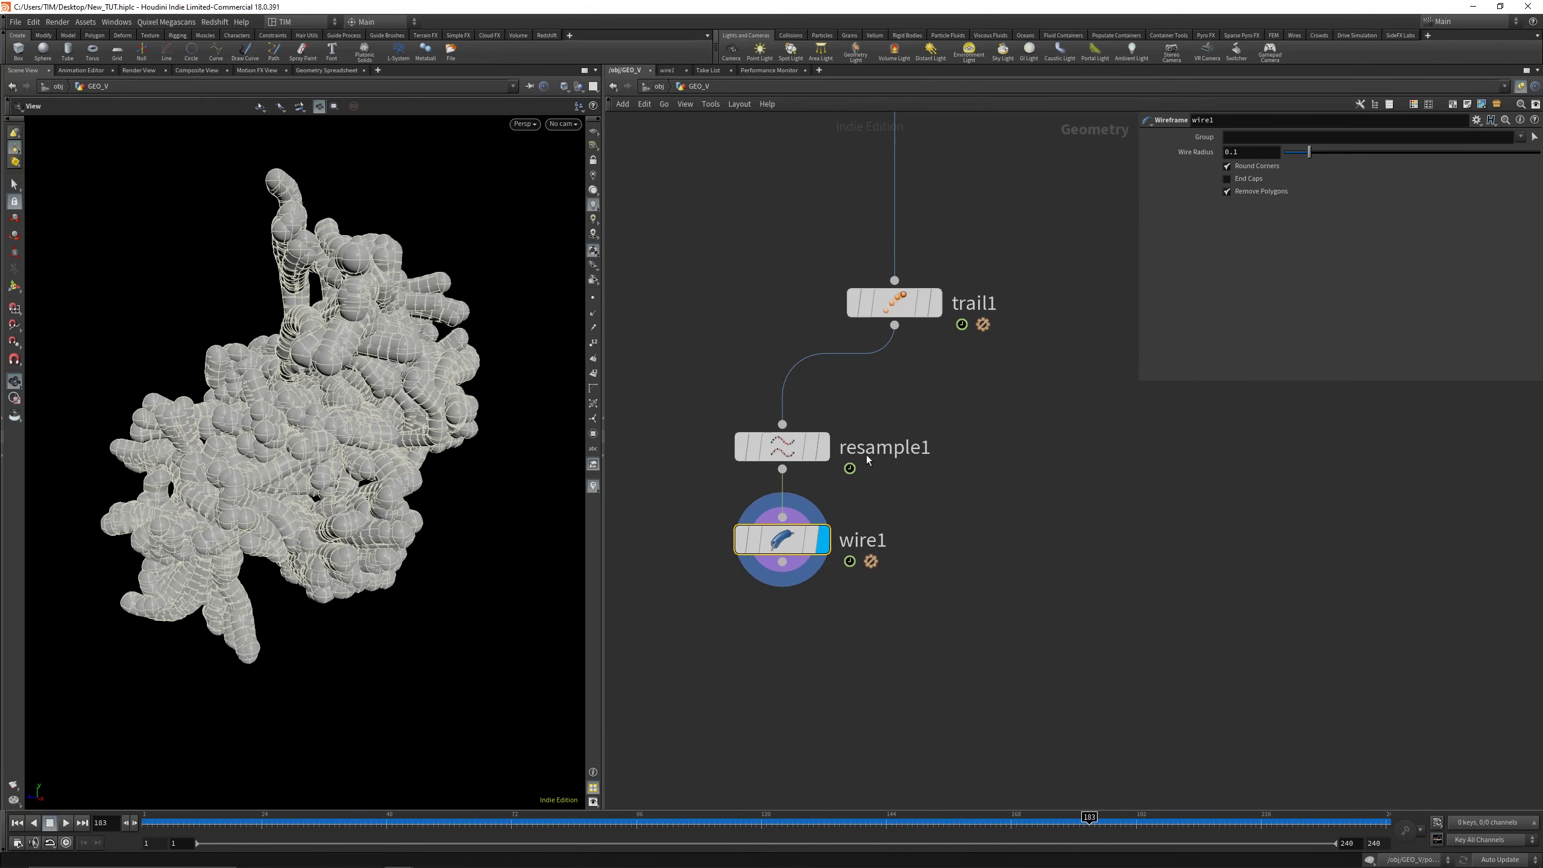
# Set the Wire Radius of wire1 to 0.02
pyautogui.moveTo(354, 438); pyautogui.dragTo(276, 409)
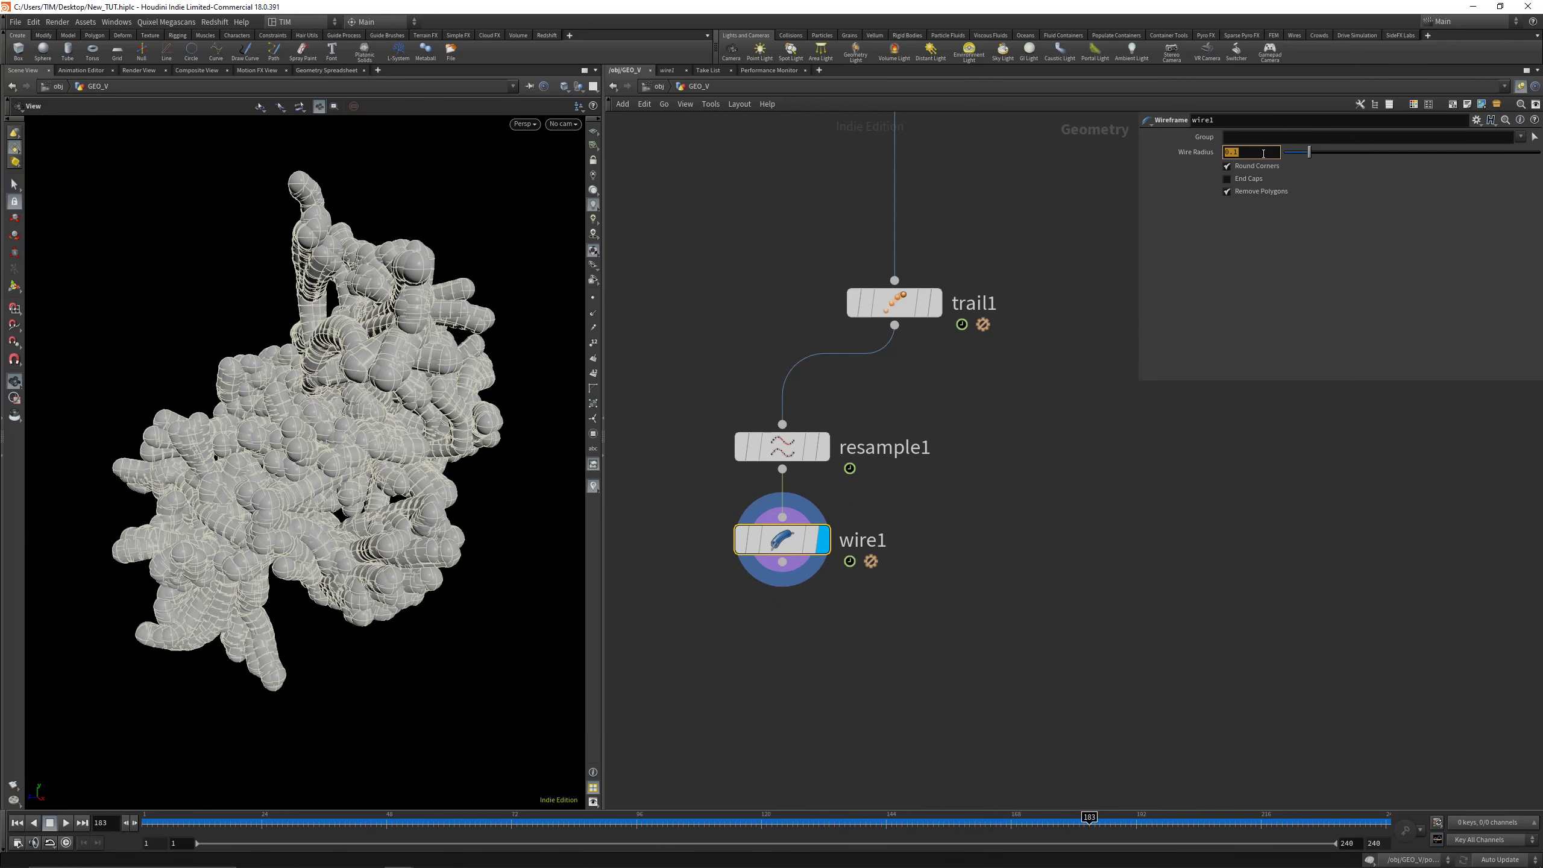
pyautogui.write('1')
pyautogui.press('Return')
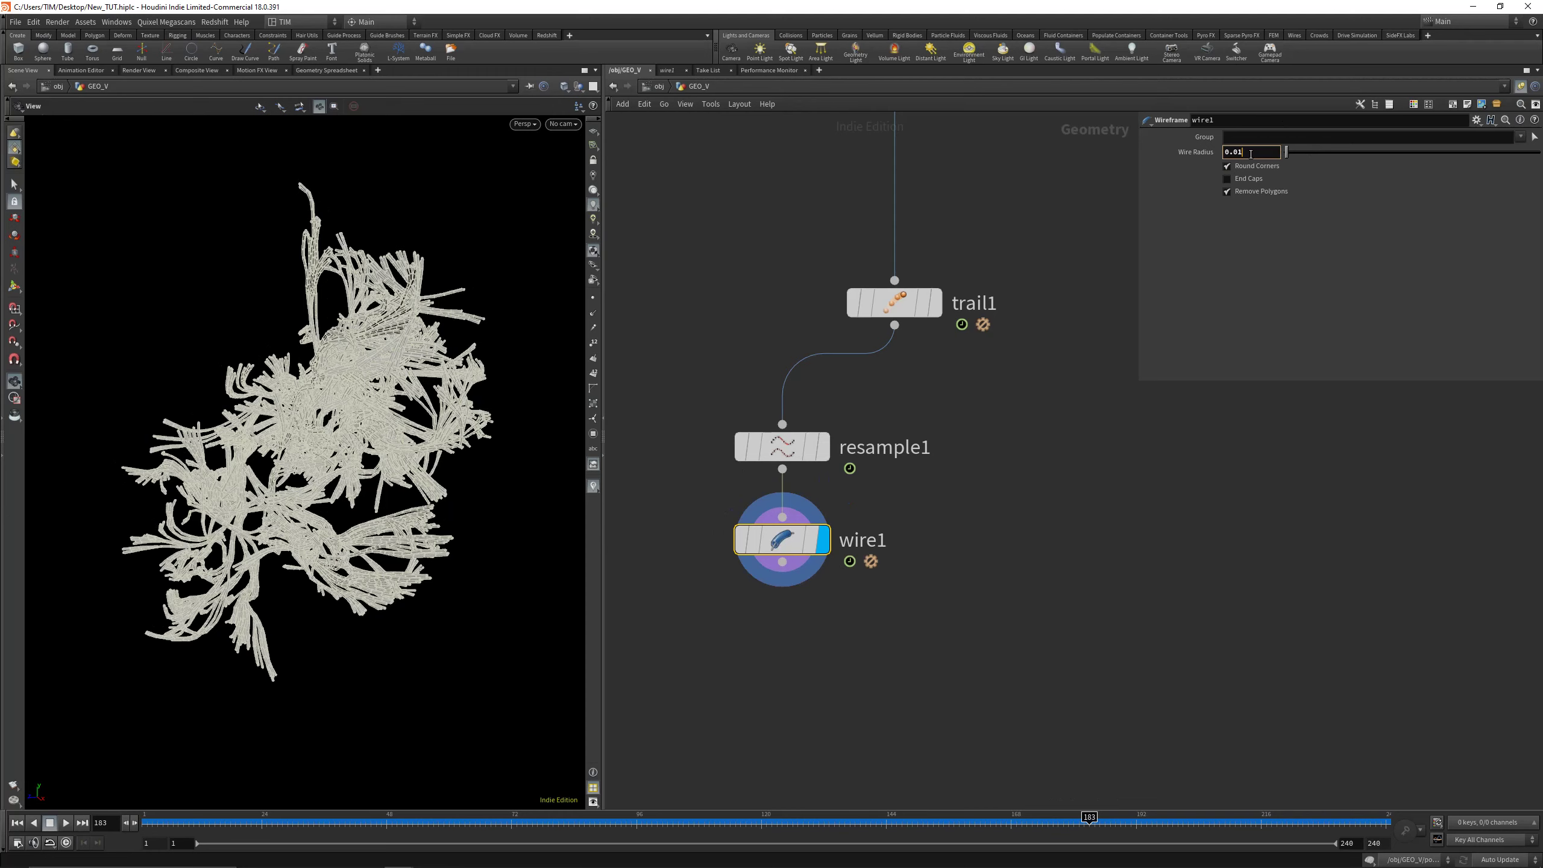
pyautogui.write('25')
pyautogui.press('Return')
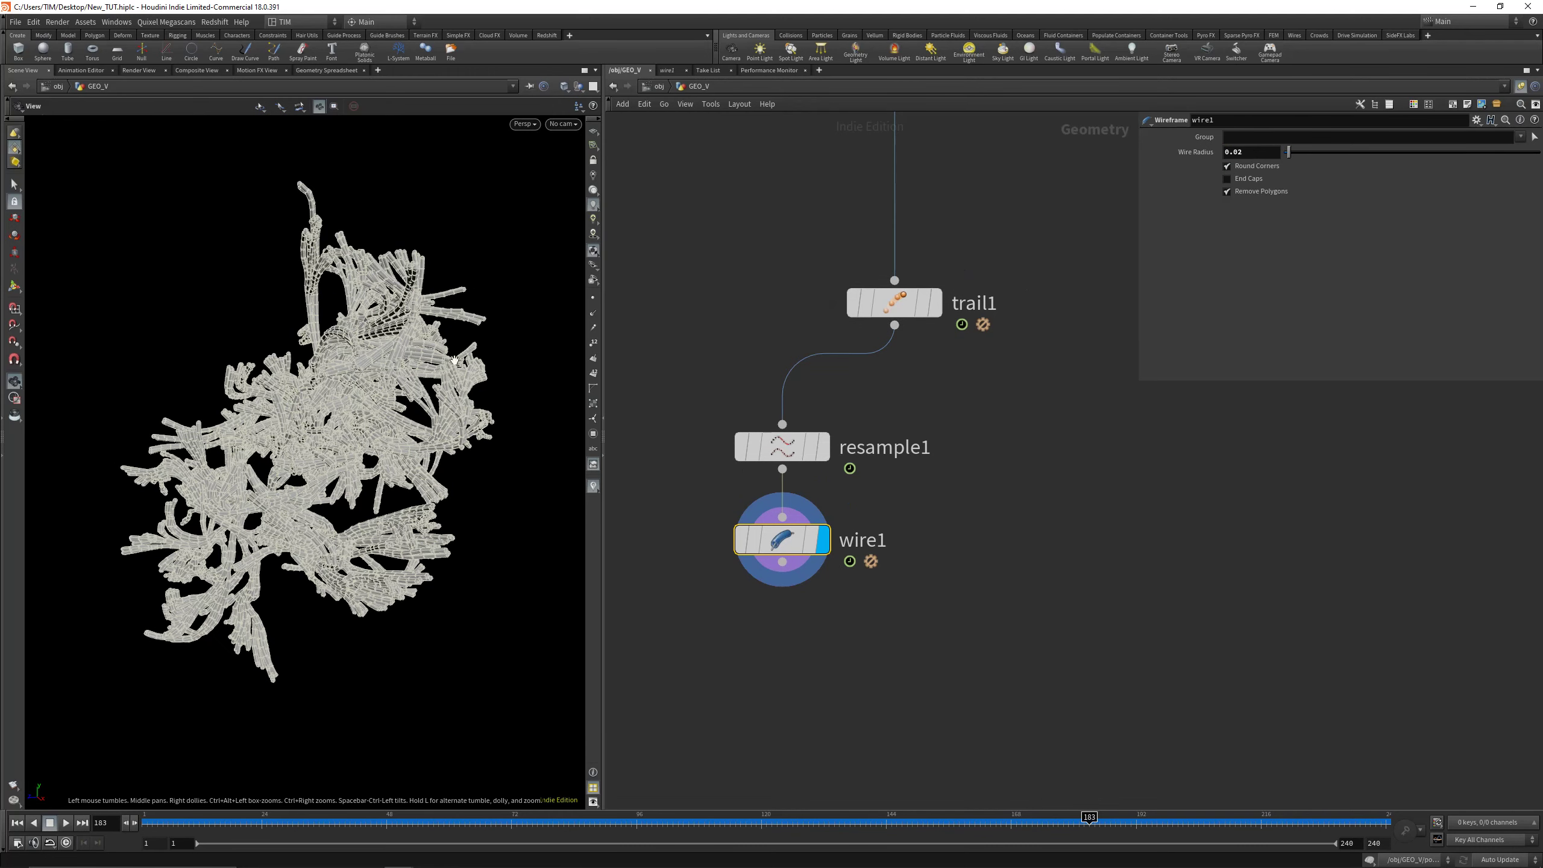
# Save the scene and add a VDB from Polygons node fed by wire1, placed beneath it
pyautogui.moveTo(455, 359); pyautogui.dragTo(377, 368)
pyautogui.moveTo(790, 639); pyautogui.dragTo(800, 566, button='middle')
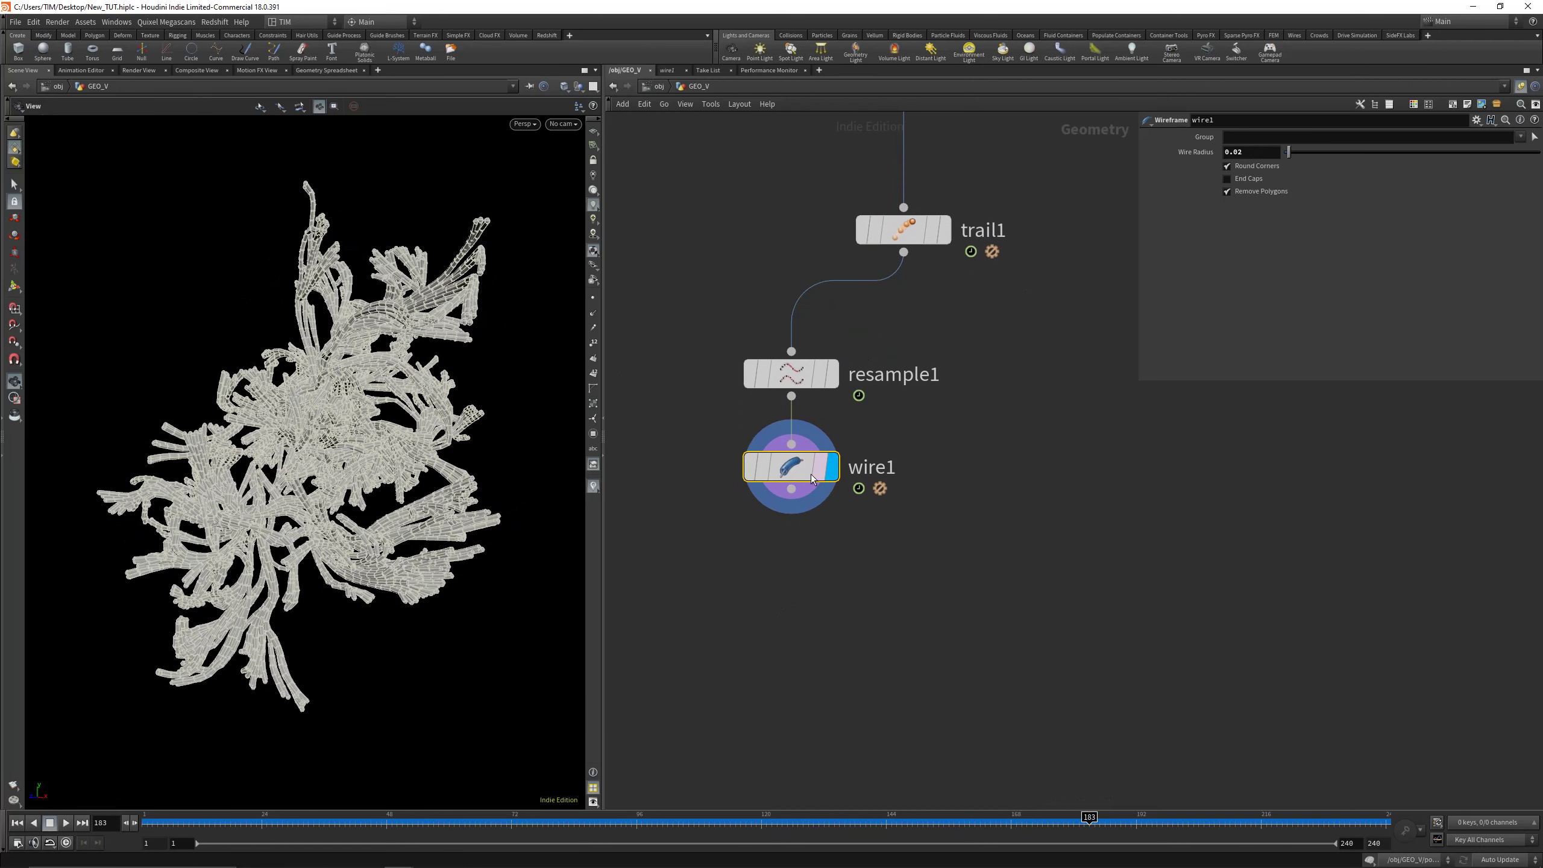
pyautogui.hotkey('ctrl', 's')
pyautogui.press('Tab')
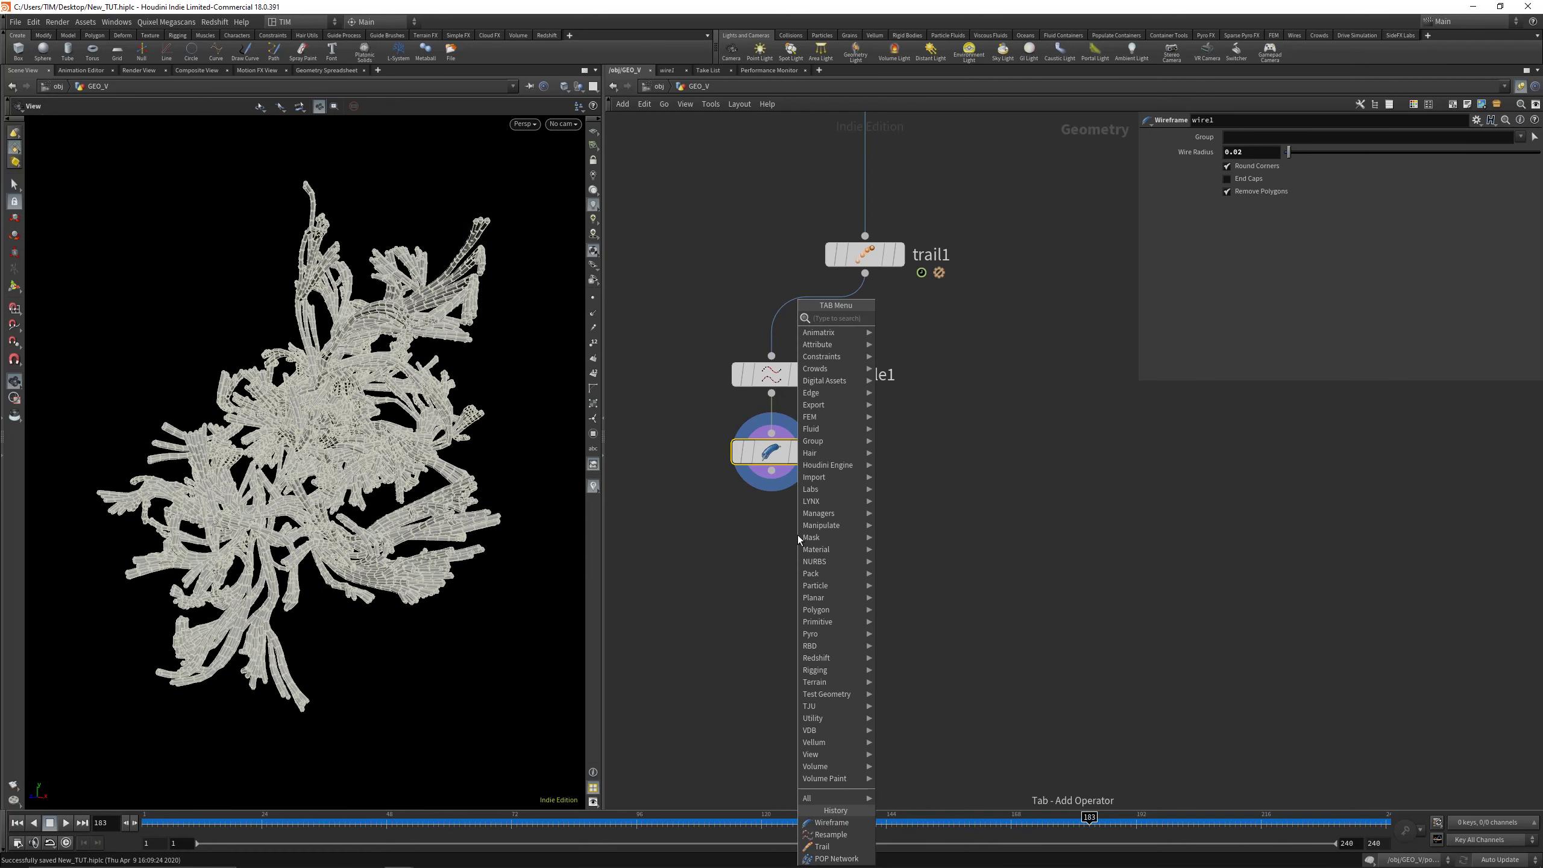
pyautogui.write('vdb')
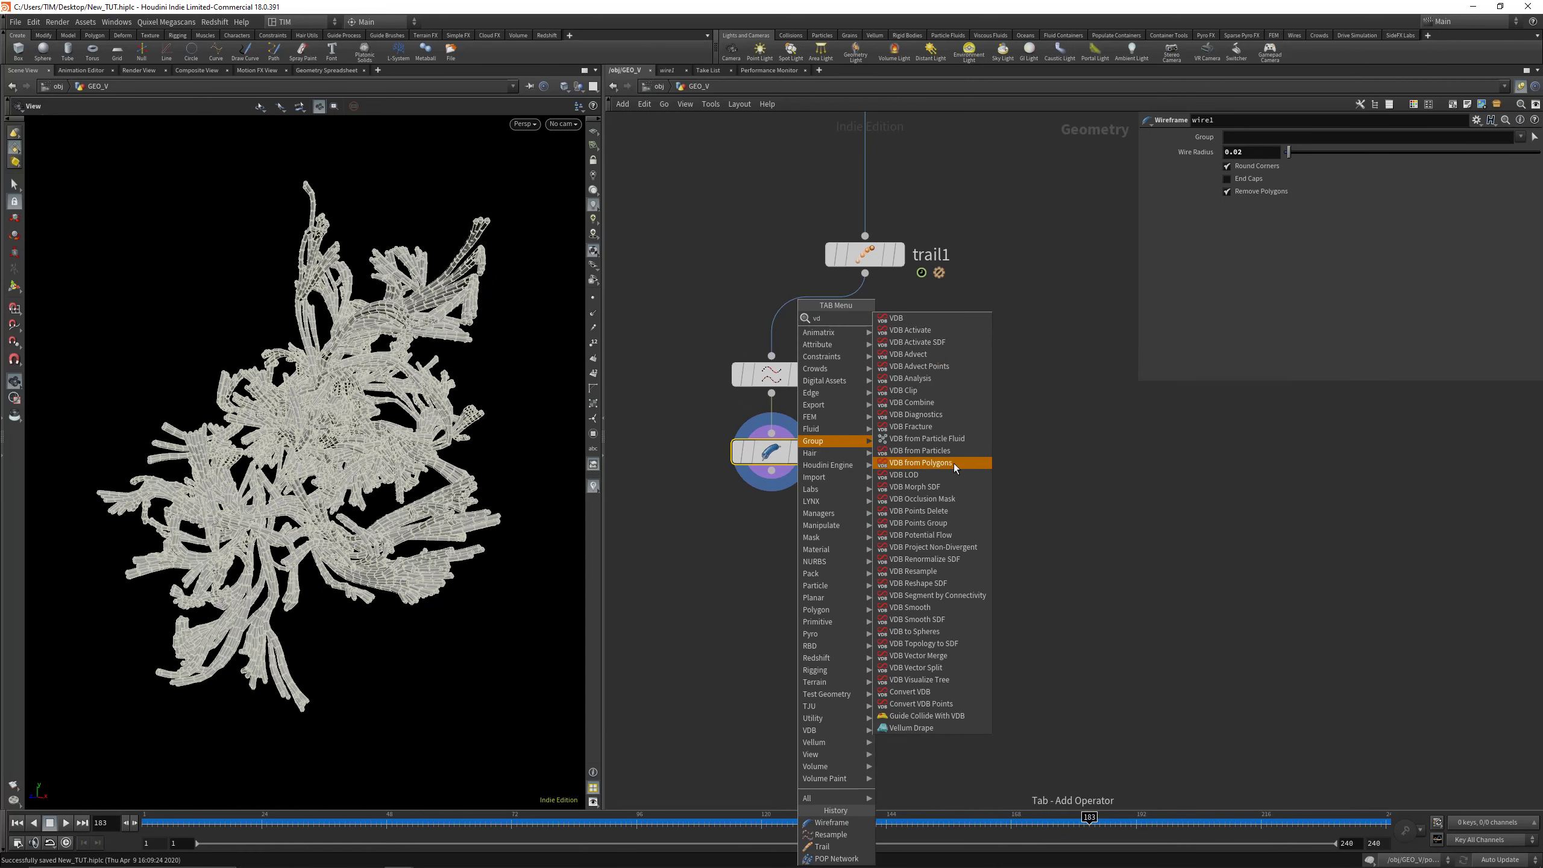
pyautogui.click(954, 465)
pyautogui.click(756, 560)
pyautogui.moveTo(771, 472); pyautogui.dragTo(759, 535)
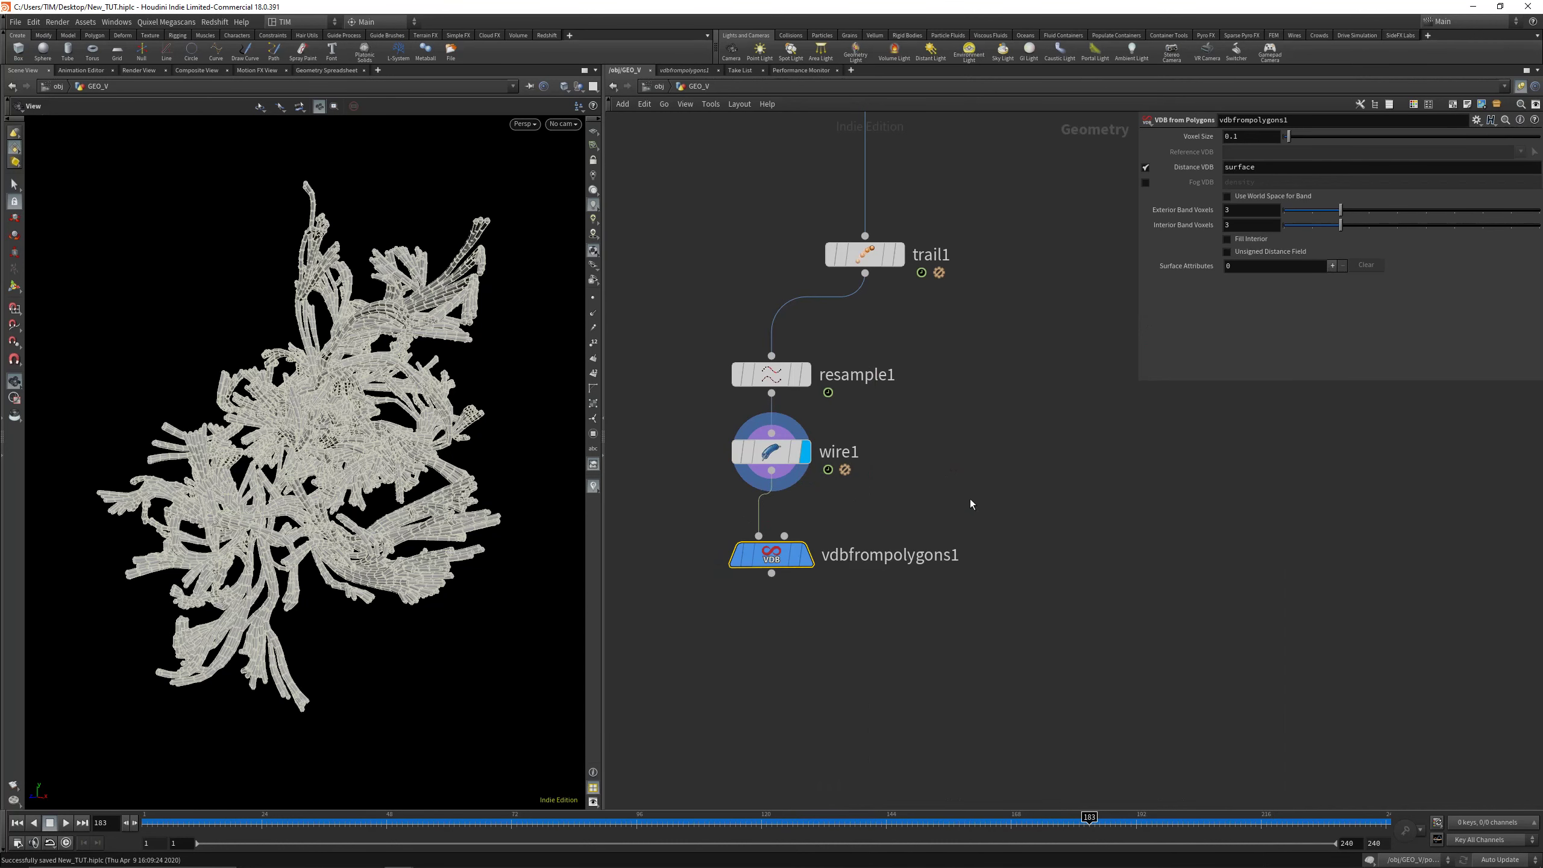
# Display vdbfrompolygons1, save the scene, and set the node's Voxel Size to 0.01
pyautogui.click(802, 558)
pyautogui.hotkey('ctrl', 's')
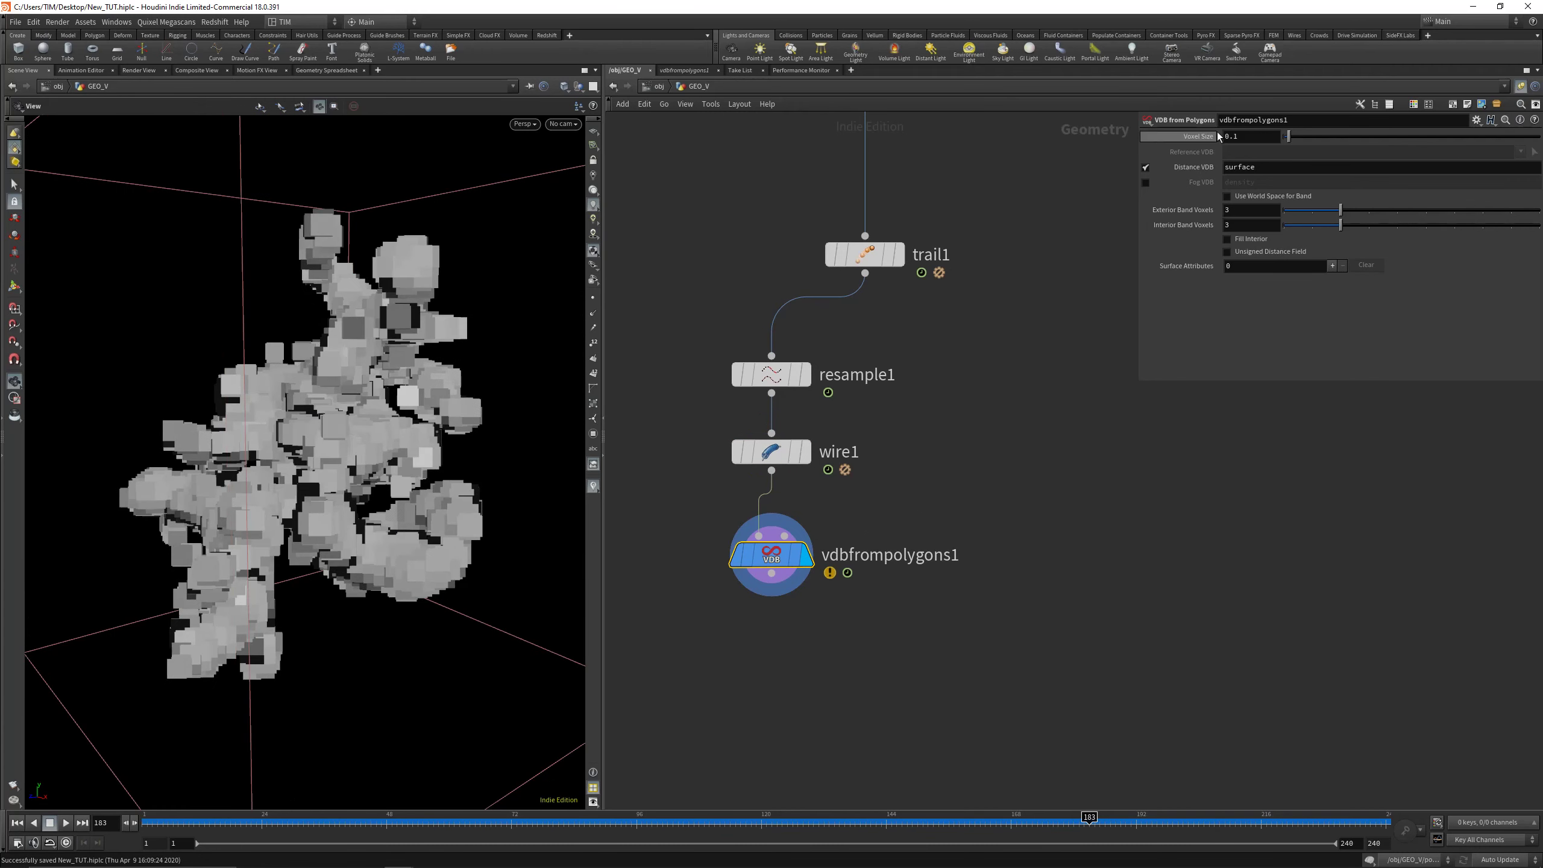
pyautogui.click(1249, 136)
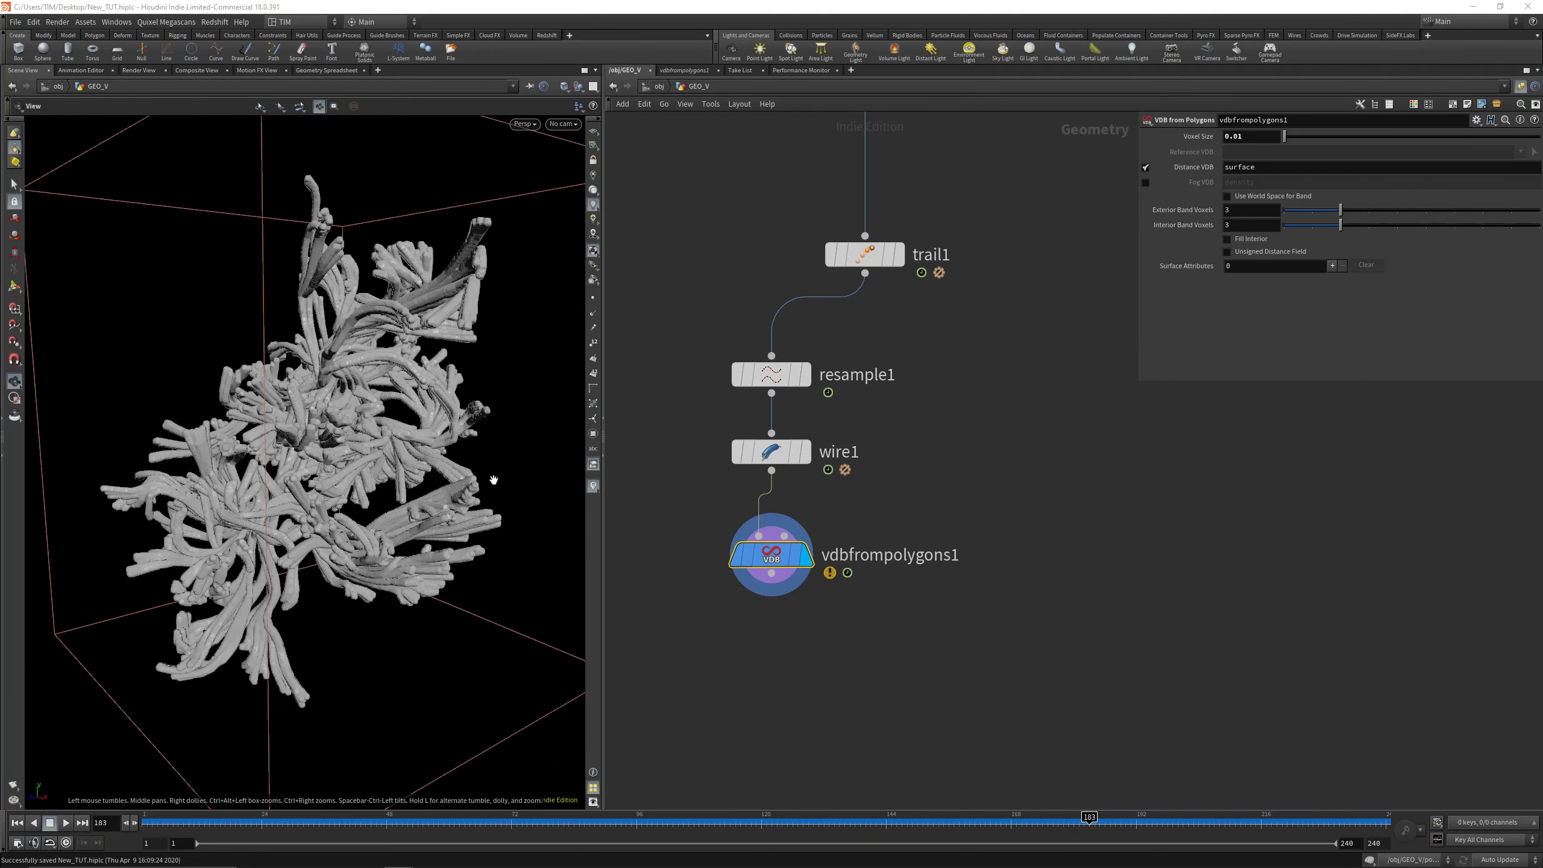
pyautogui.moveTo(493, 481)
pyautogui.mouseDown()
pyautogui.moveTo(325, 459)
pyautogui.moveTo(501, 486)
pyautogui.mouseUp()
# Add a Convert VDB node fed by vdbfrompolygons1, display its result and align it beneath that node
pyautogui.click(772, 573)
pyautogui.moveTo(735, 640); pyautogui.dragTo(749, 546, button='middle')
pyautogui.press('Tab')
pyautogui.write('con')
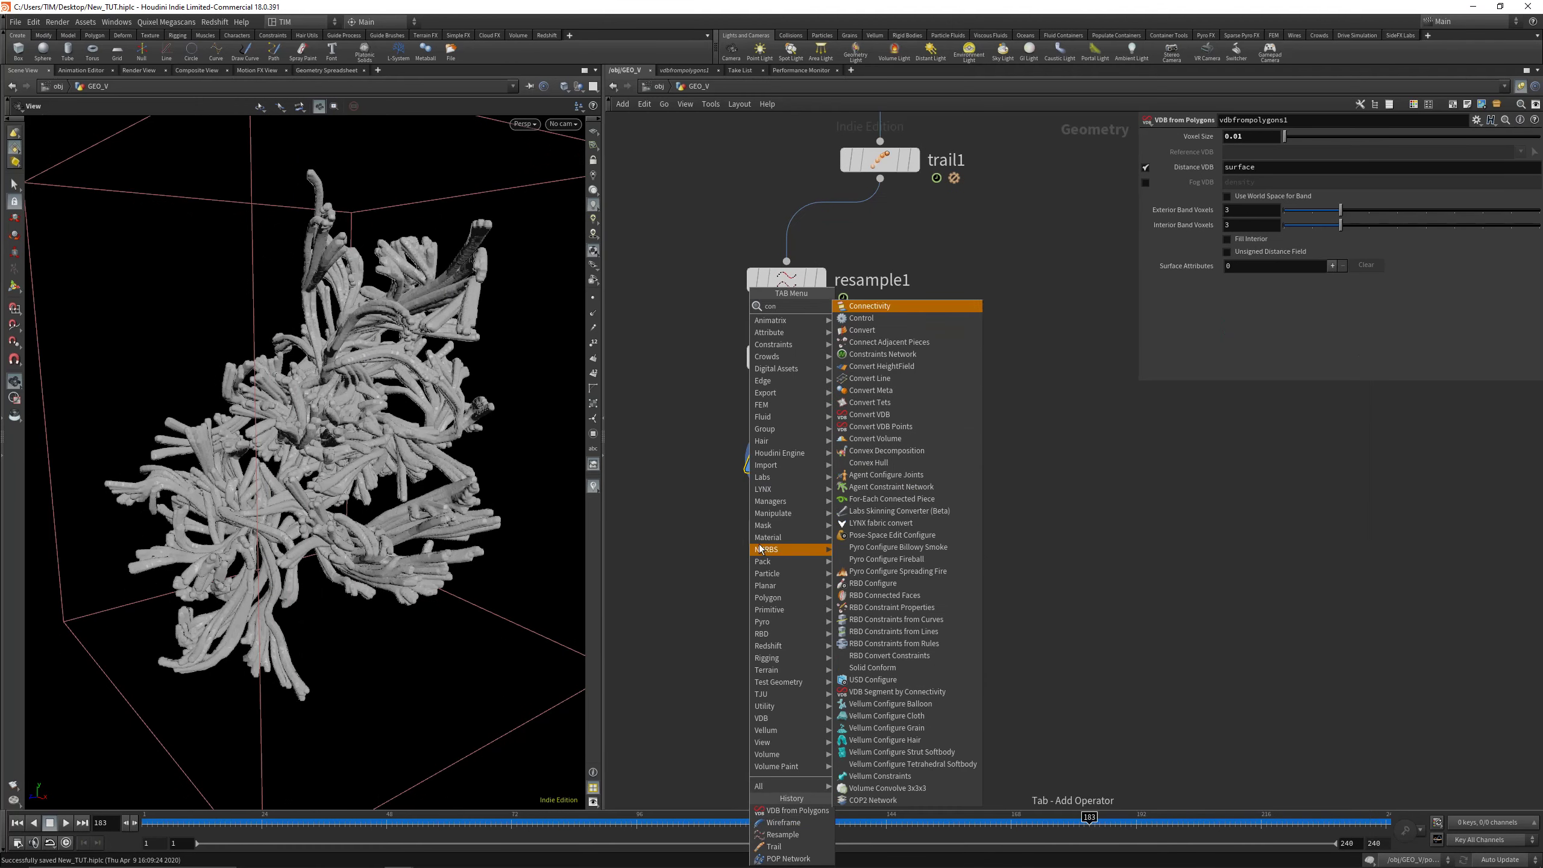
pyautogui.click(887, 415)
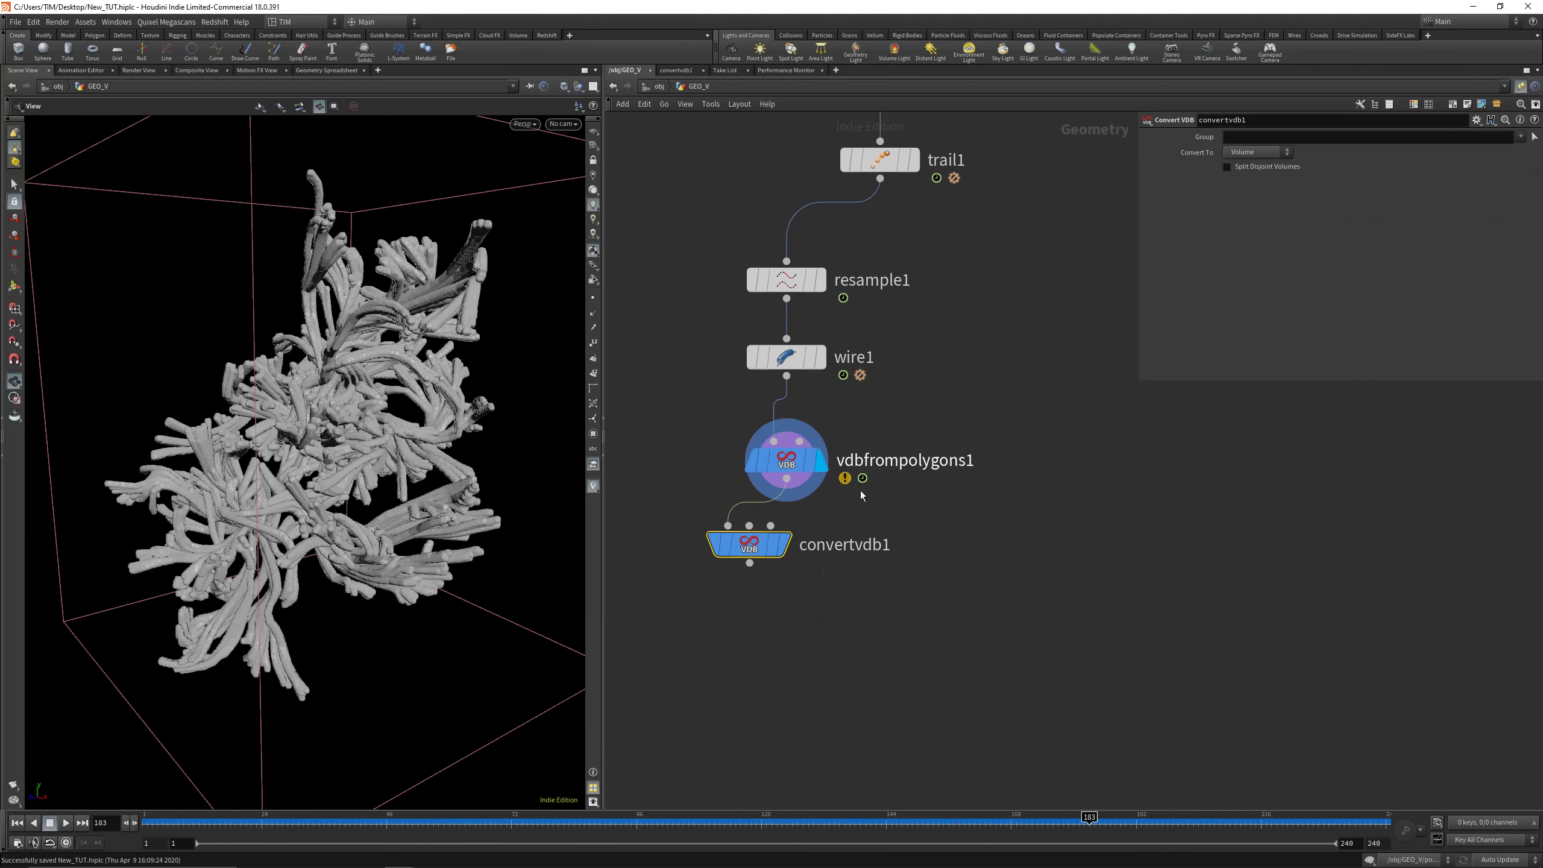
pyautogui.click(785, 544)
pyautogui.moveTo(753, 546); pyautogui.dragTo(791, 549)
# Set convertvdb1 to convert to Polygons and inspect the resulting mesh from several angles
pyautogui.click(1275, 152)
pyautogui.click(1257, 191)
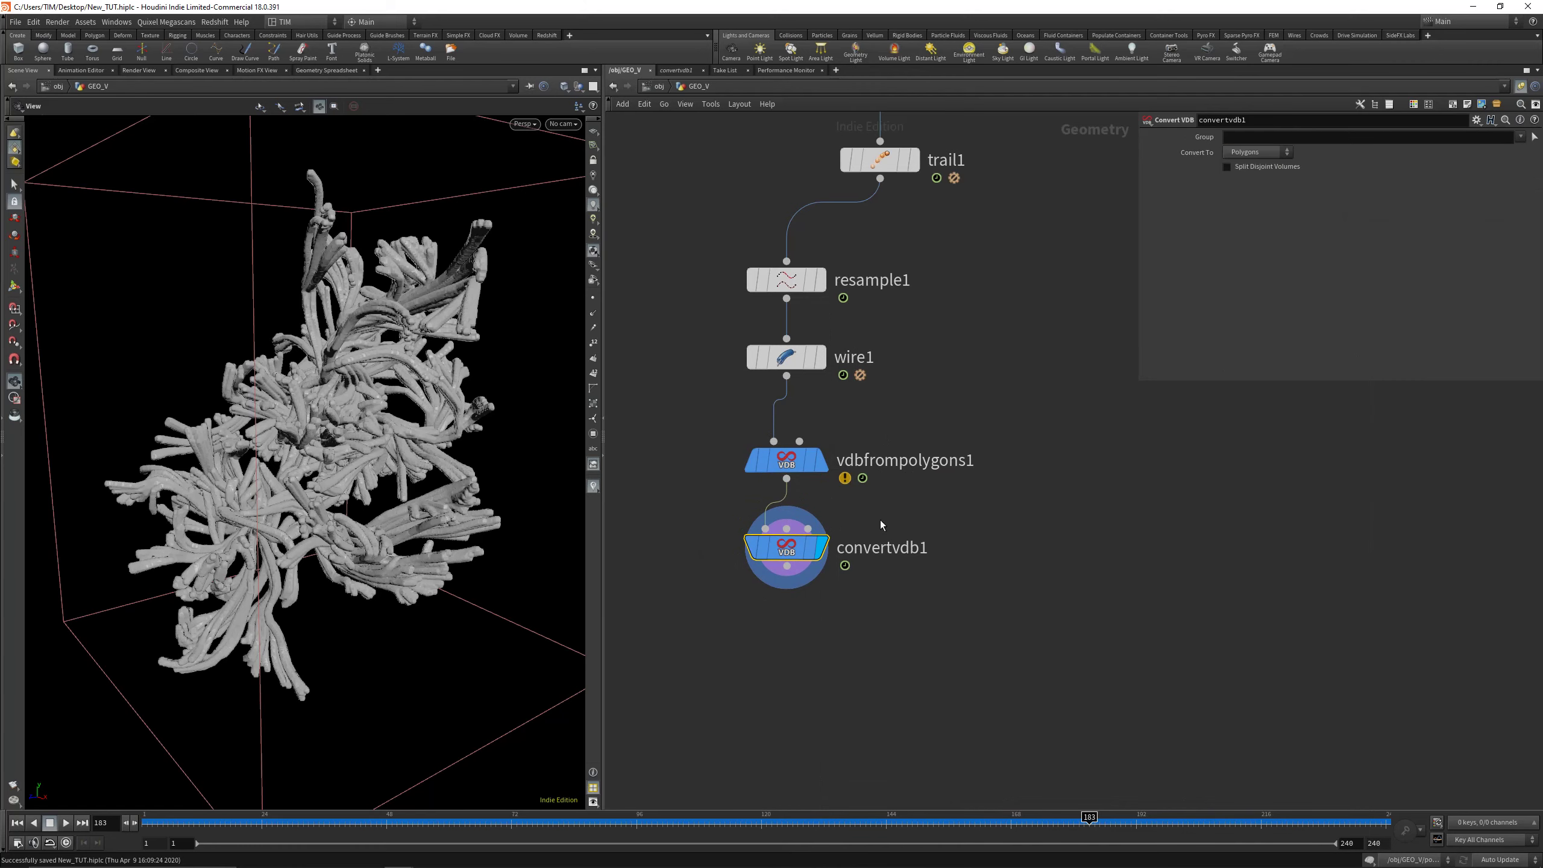
pyautogui.moveTo(356, 477); pyautogui.dragTo(419, 421)
pyautogui.moveTo(408, 504); pyautogui.dragTo(474, 501)
pyautogui.moveTo(316, 548)
pyautogui.mouseDown(button='right')
pyautogui.moveTo(322, 632)
pyautogui.moveTo(311, 556)
pyautogui.mouseUp(button='right')
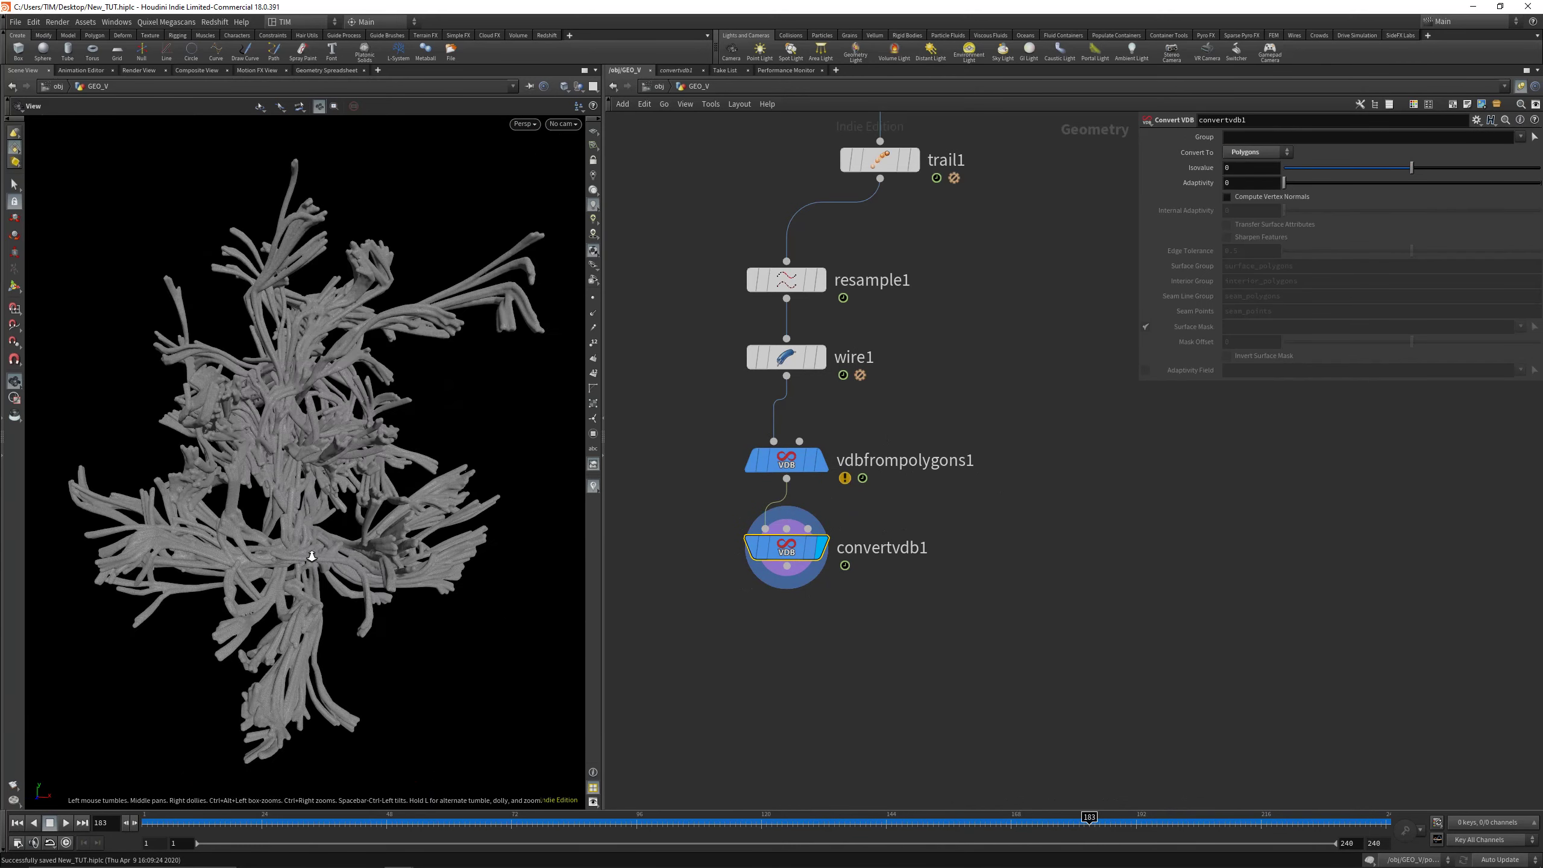
pyautogui.moveTo(311, 556); pyautogui.dragTo(353, 575)
# Move convertvdb1 slightly down, add a Smooth node fed by it, and display the smoothed result
pyautogui.moveTo(723, 599); pyautogui.dragTo(734, 516, button='middle')
pyautogui.moveTo(794, 467); pyautogui.dragTo(794, 483)
pyautogui.click(798, 499)
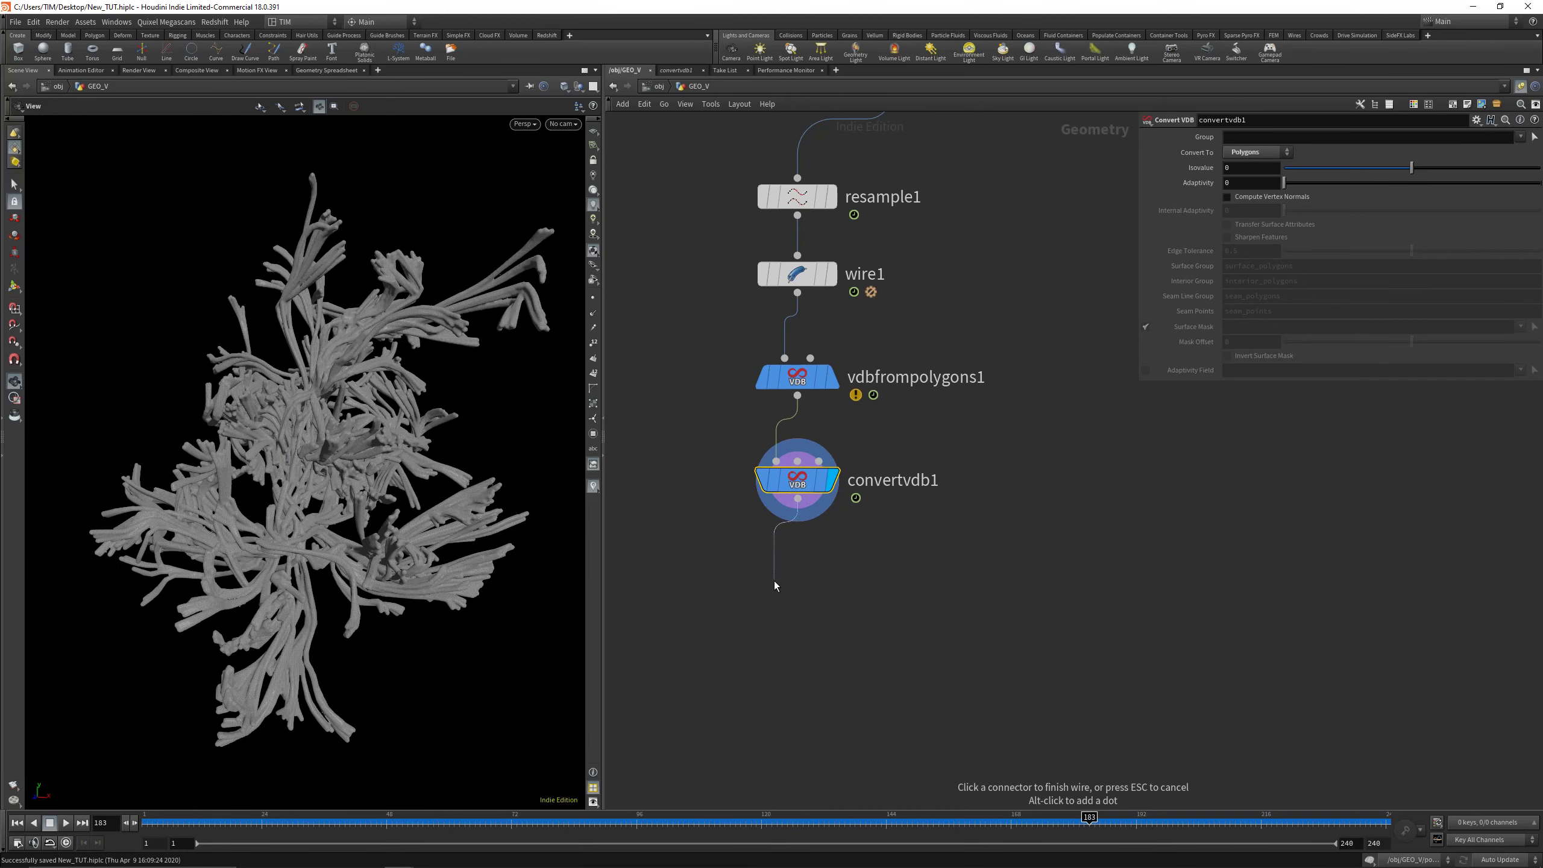
pyautogui.click(775, 584)
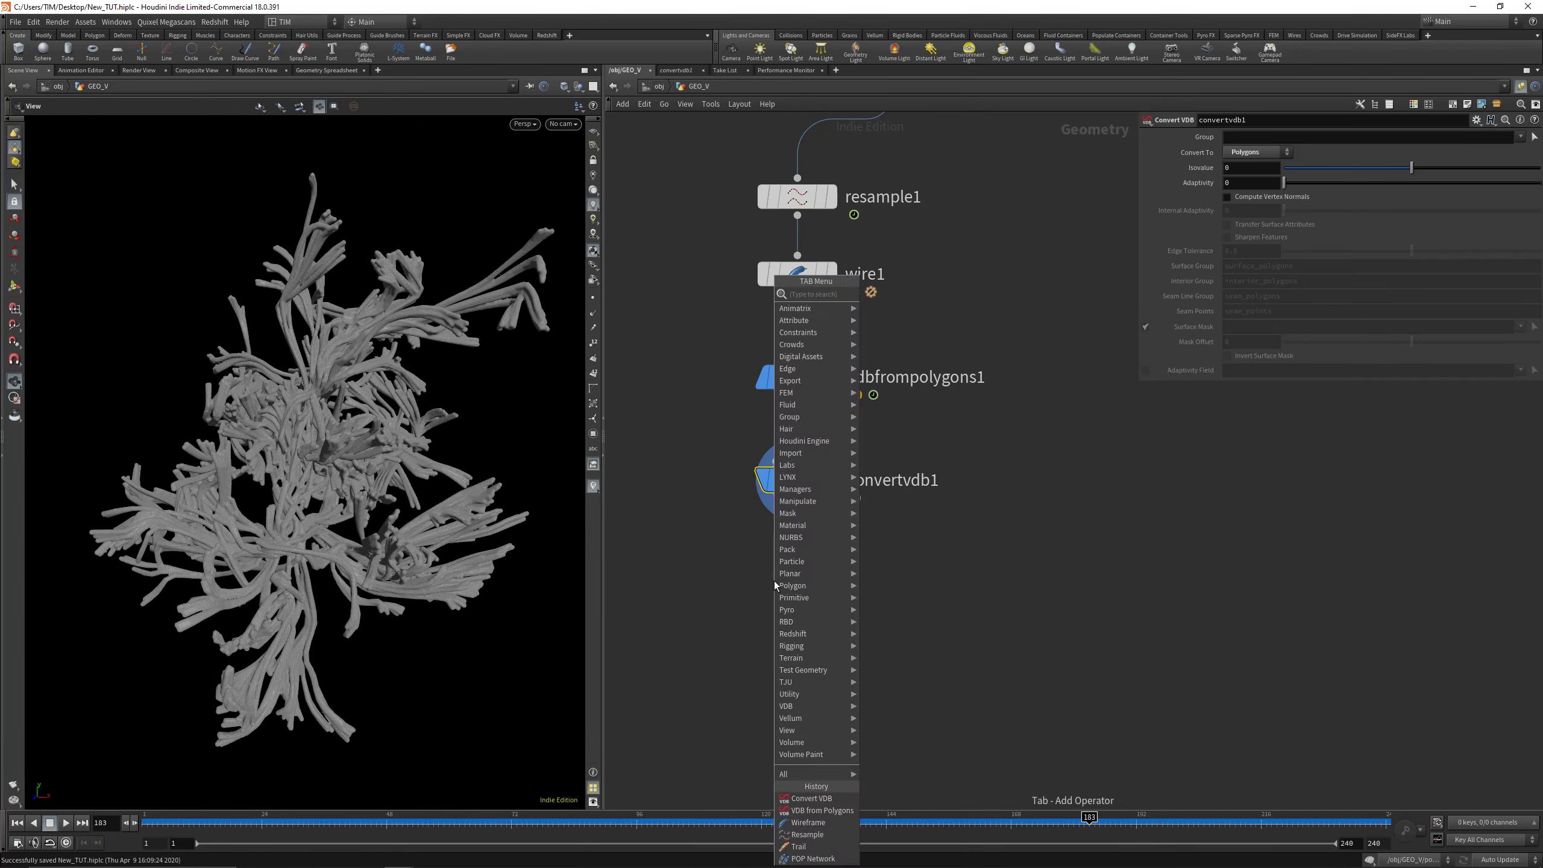
pyautogui.write('smooth')
pyautogui.press('Return')
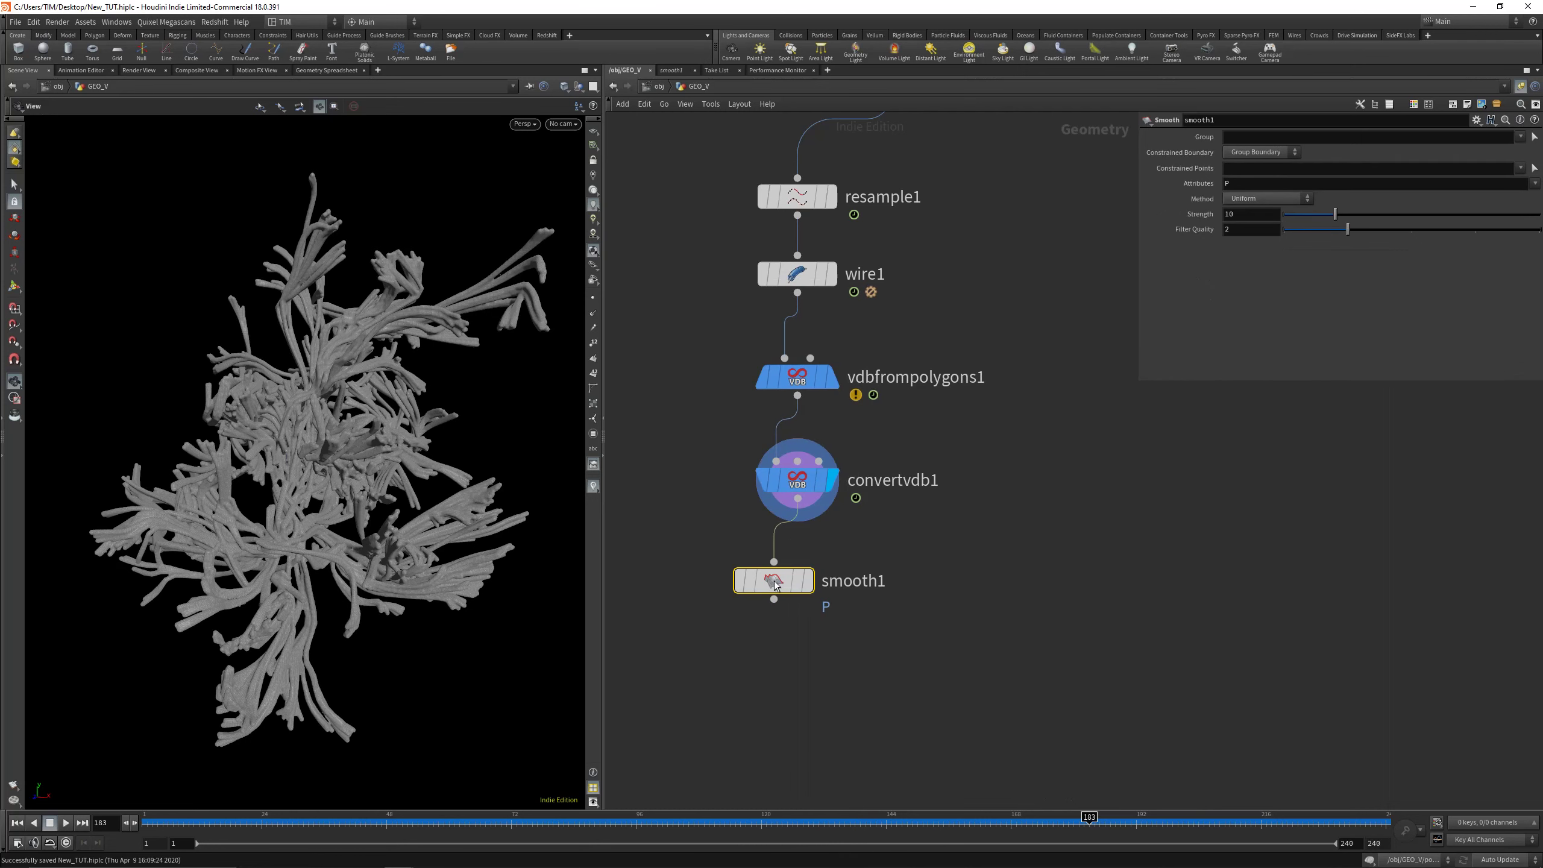
pyautogui.click(774, 583)
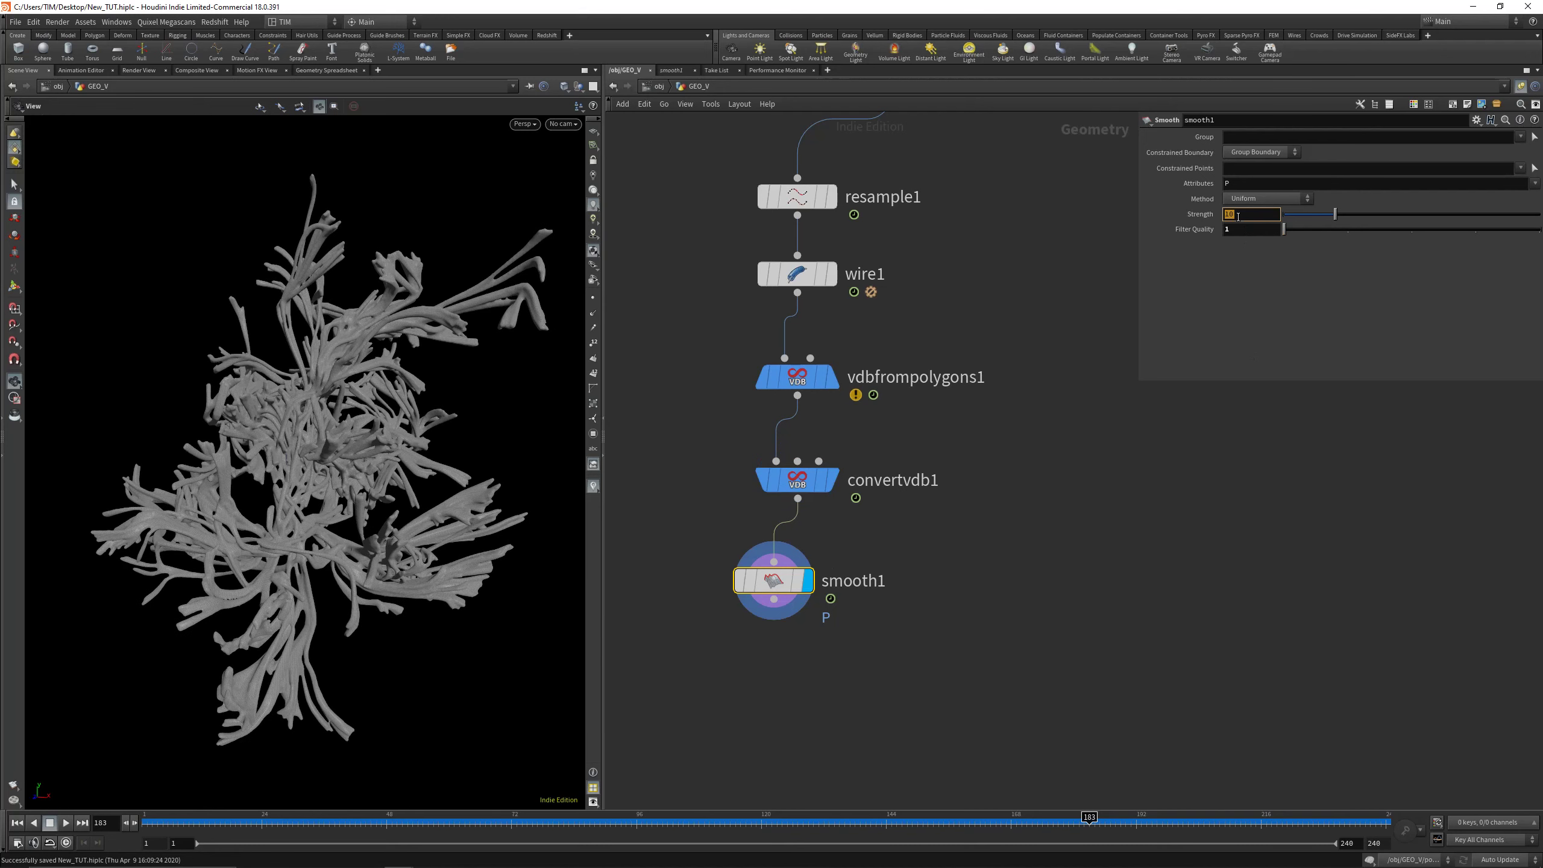
# Set smooth1's Filter Quality to 1 and Strength to 50, and inspect the thinned branches up close
pyautogui.press('Return')
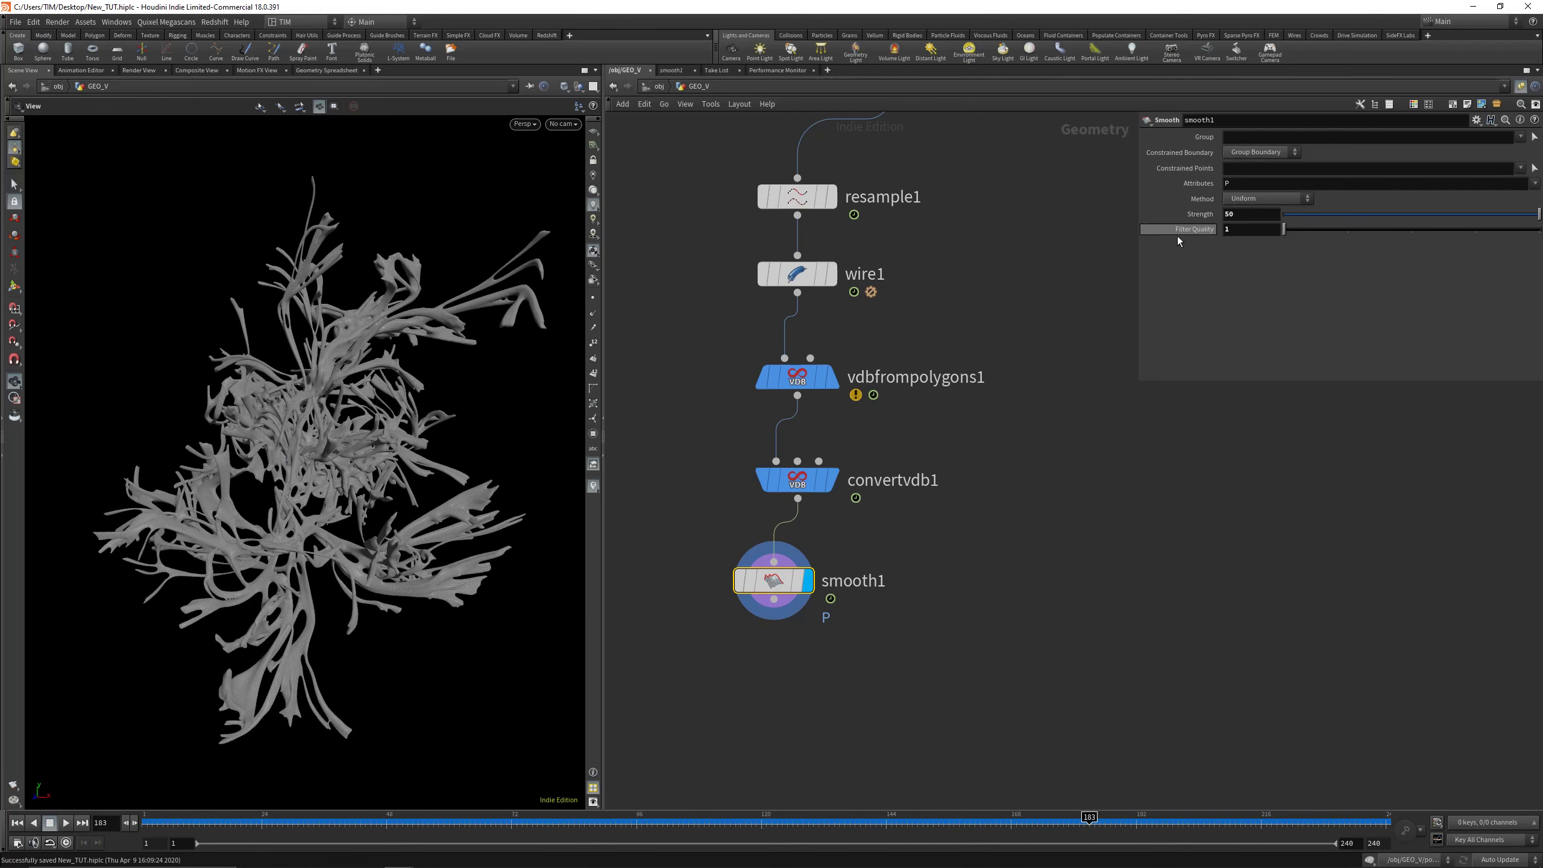
pyautogui.moveTo(401, 465); pyautogui.dragTo(419, 493)
pyautogui.scroll(-5, 339, 475)
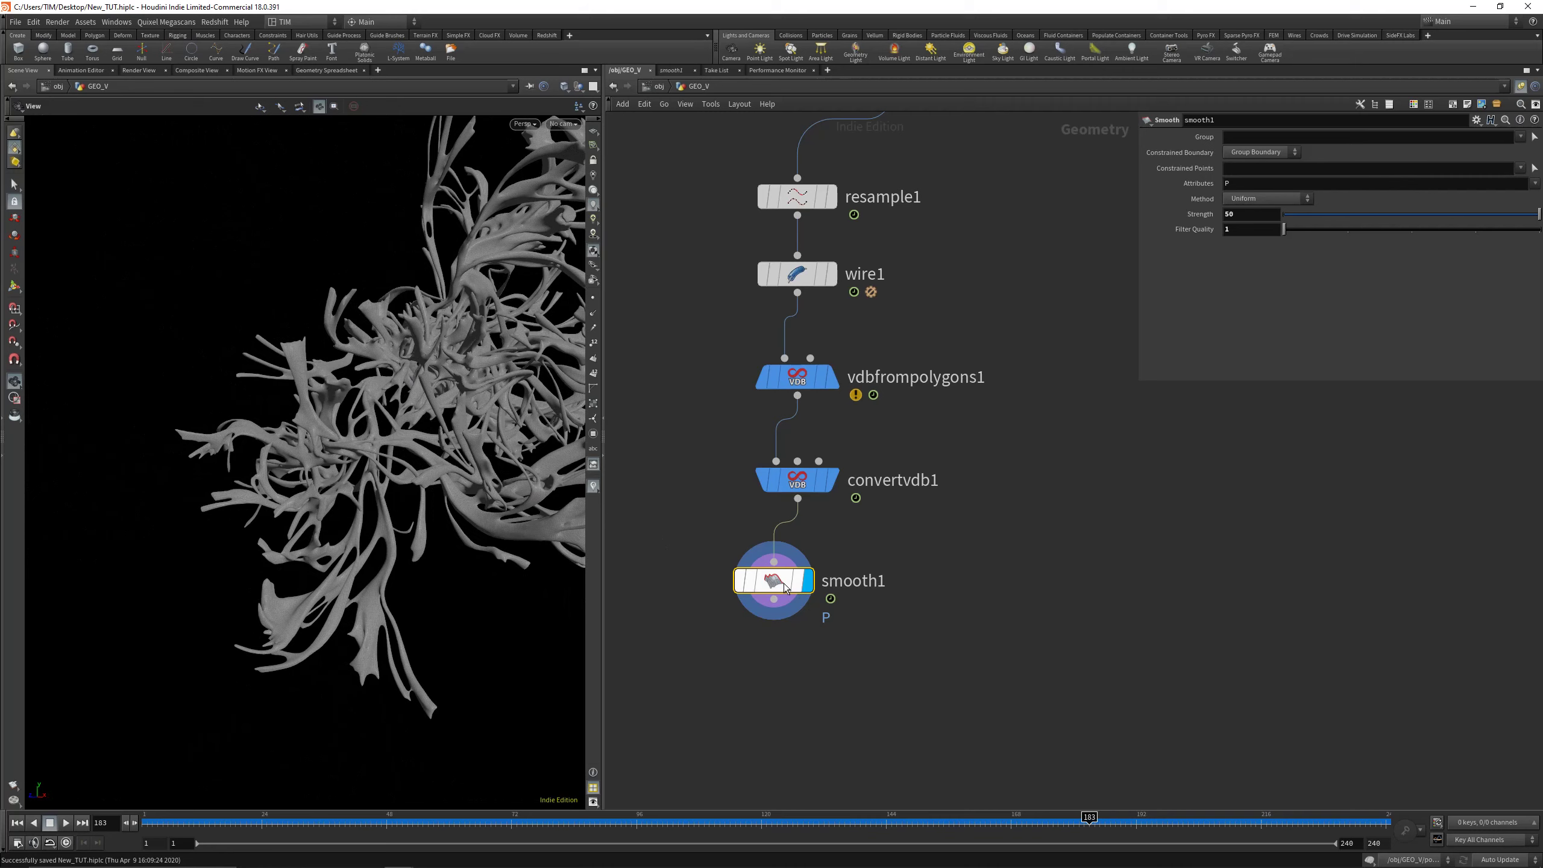
# Align smooth1 directly beneath convertvdb1 and view its node information
pyautogui.middleClick(800, 592)
pyautogui.moveTo(783, 584); pyautogui.dragTo(807, 590)
pyautogui.middleClick(807, 590)
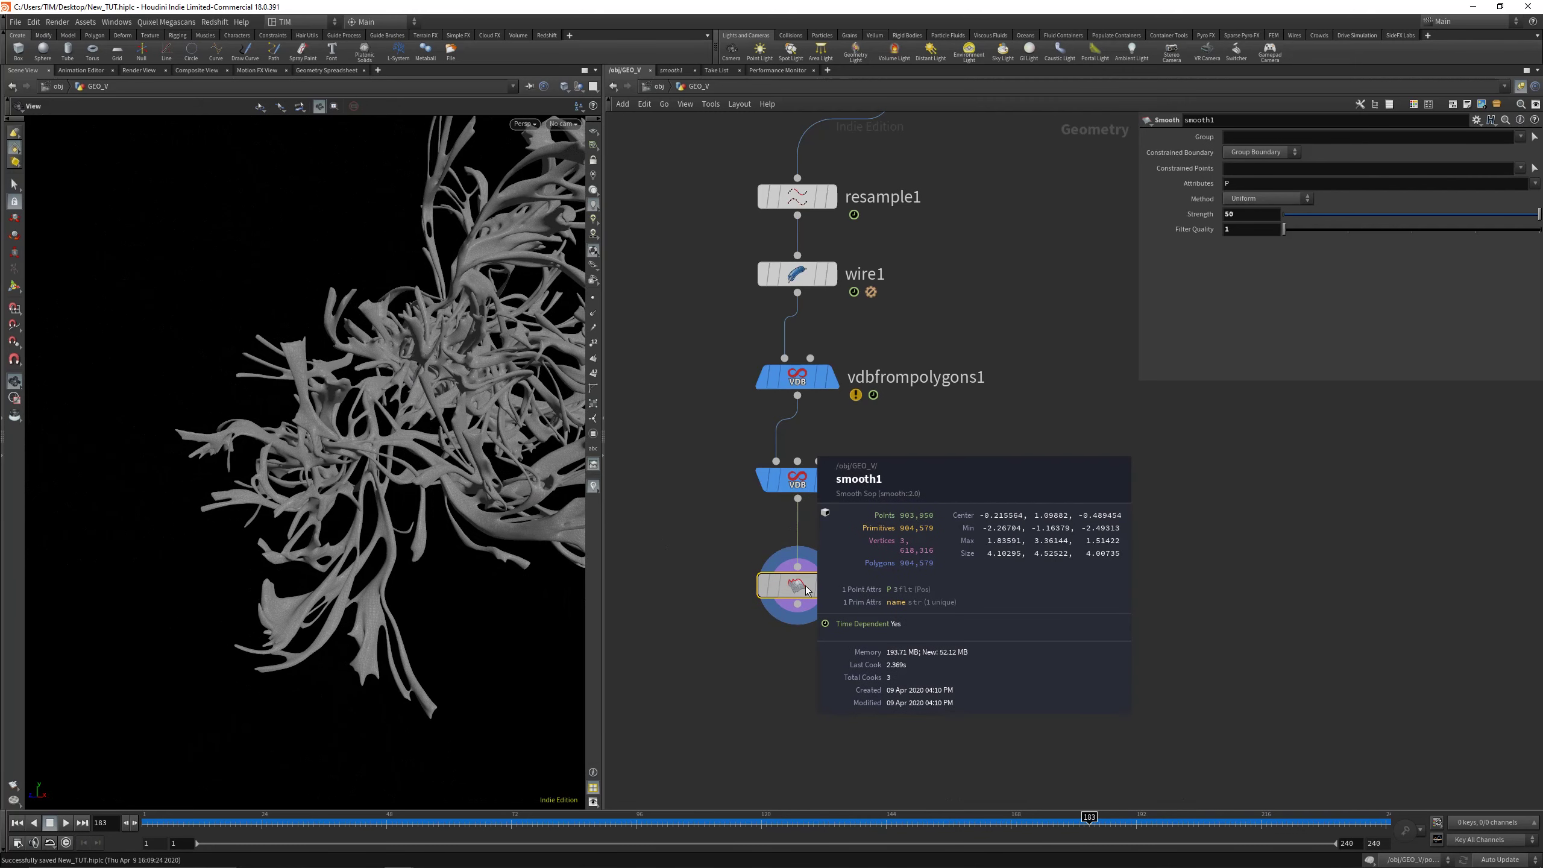
pyautogui.scroll(-3, 821, 572)
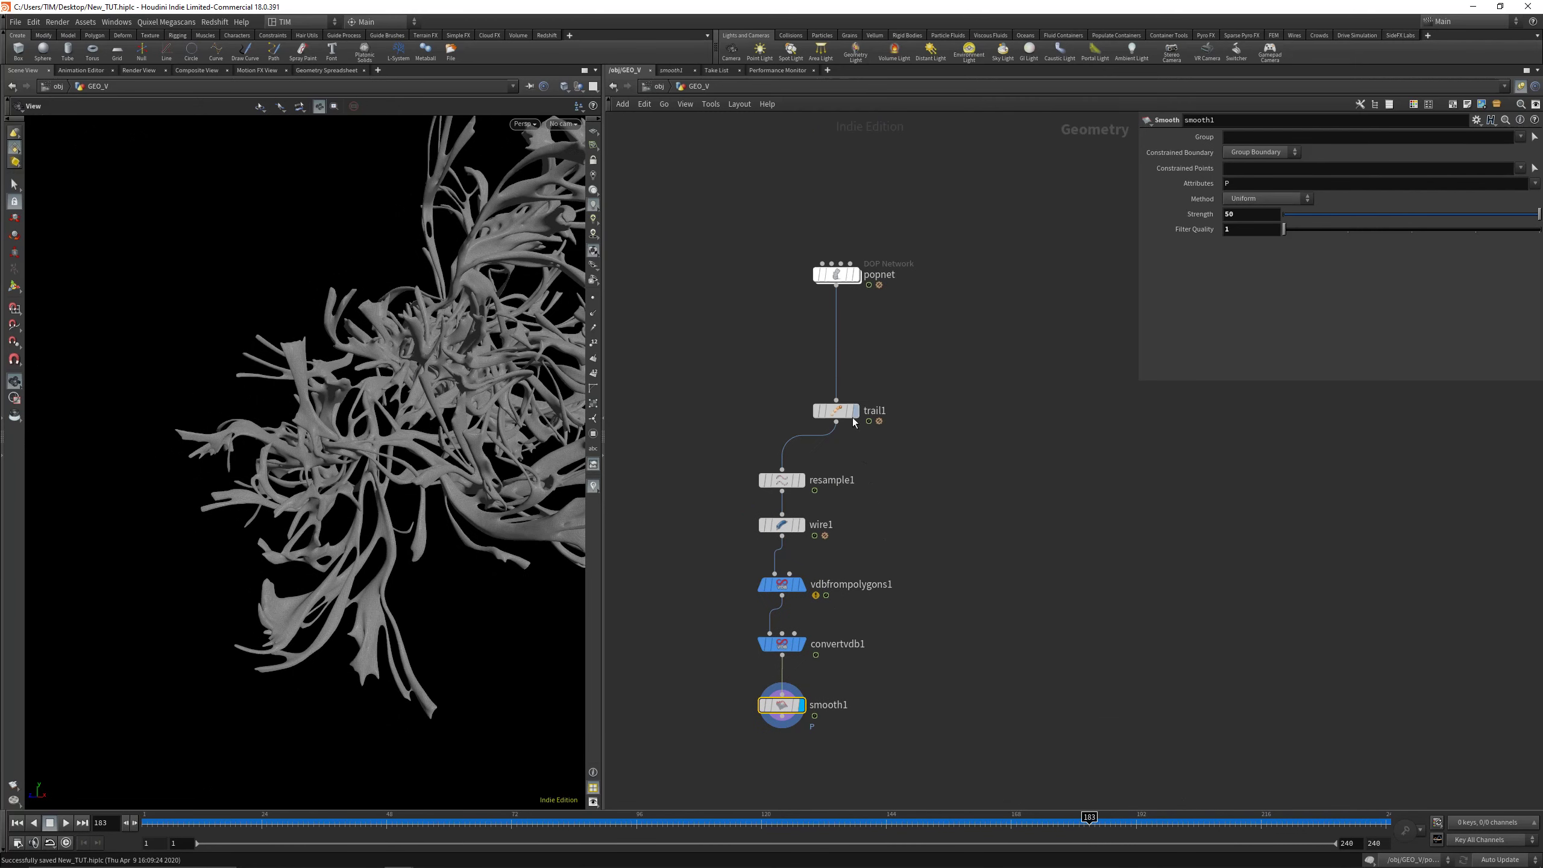
# Line up trail1 above resample1 and arrange the chain from popnet to smooth1 in an evenly spaced column
pyautogui.moveTo(853, 421); pyautogui.dragTo(791, 434)
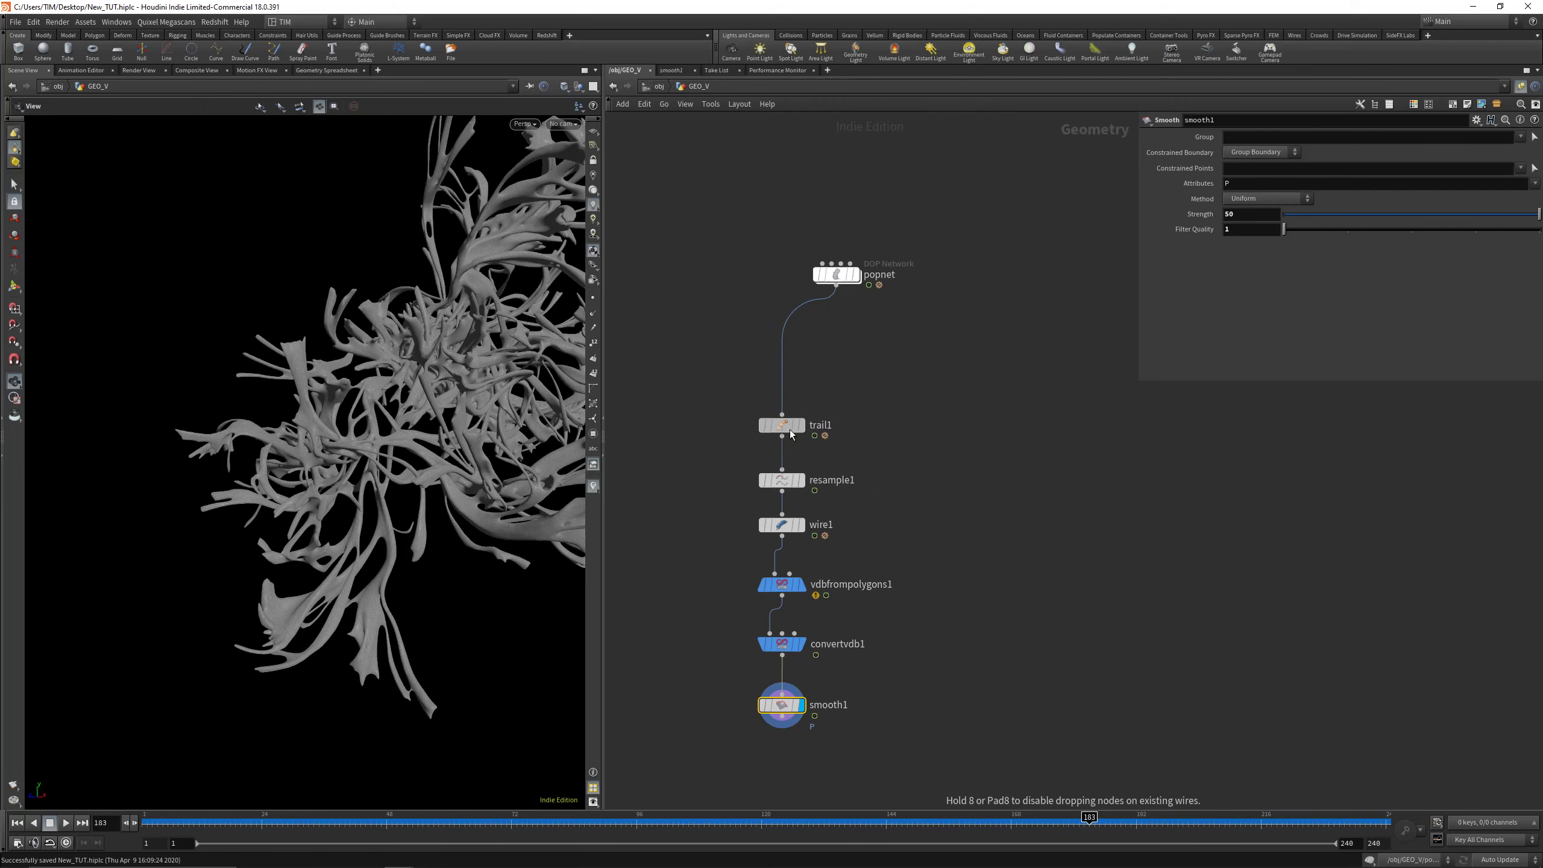
pyautogui.moveTo(426, 389); pyautogui.dragTo(359, 365)
pyautogui.moveTo(359, 365); pyautogui.dragTo(328, 262, button='right')
pyautogui.moveTo(328, 261); pyautogui.dragTo(359, 213)
pyautogui.moveTo(358, 213); pyautogui.dragTo(365, 481, button='right')
pyautogui.moveTo(364, 480); pyautogui.dragTo(304, 455)
pyautogui.moveTo(303, 456); pyautogui.dragTo(292, 431, button='middle')
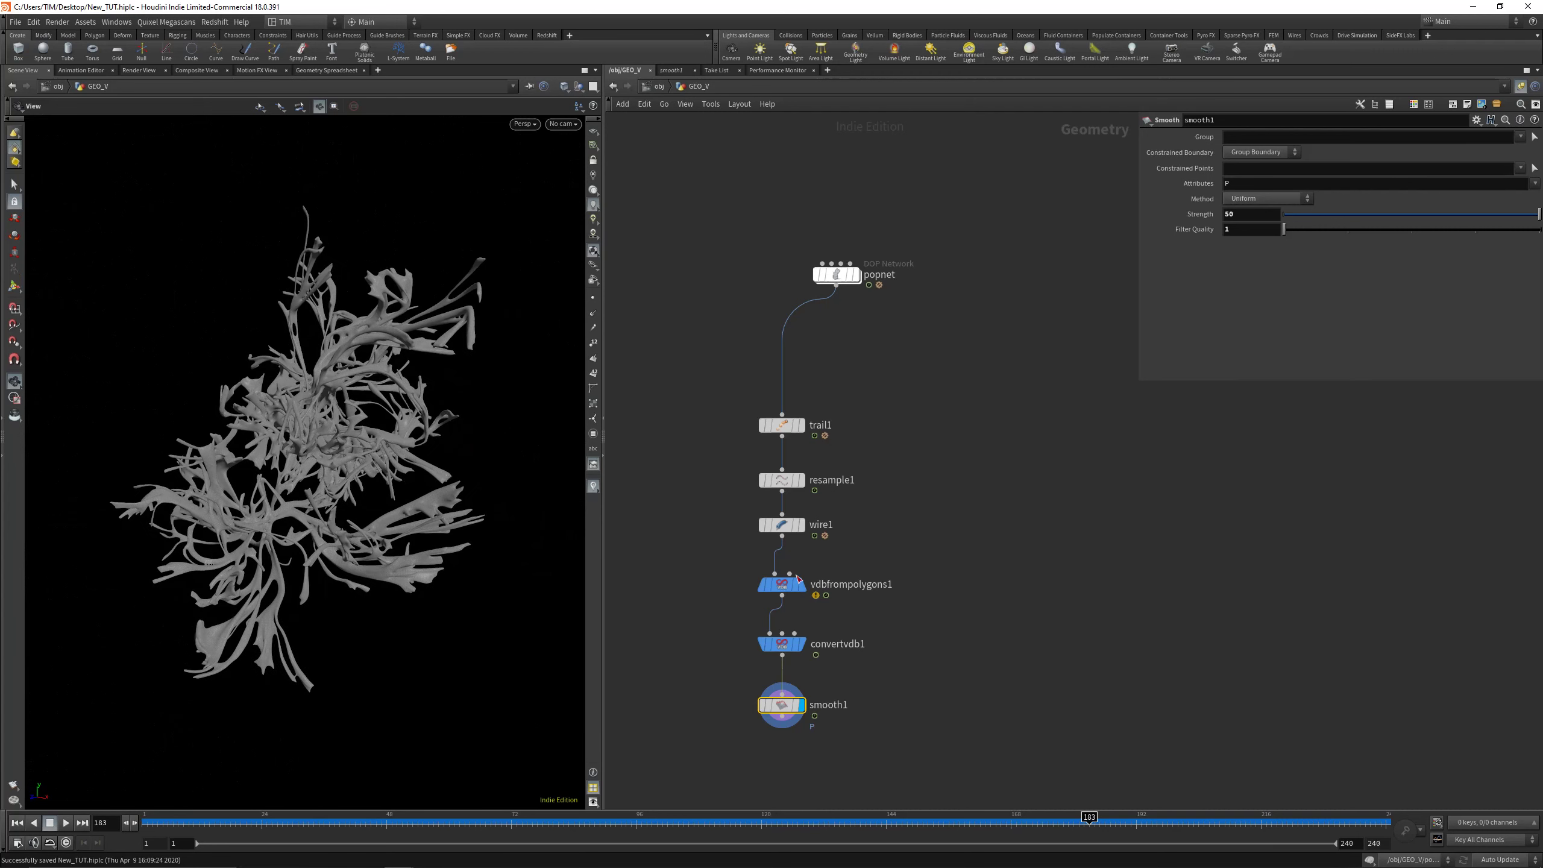
pyautogui.moveTo(932, 647); pyautogui.dragTo(954, 499, button='middle')
pyautogui.moveTo(738, 610); pyautogui.dragTo(900, 207)
pyautogui.press('l')
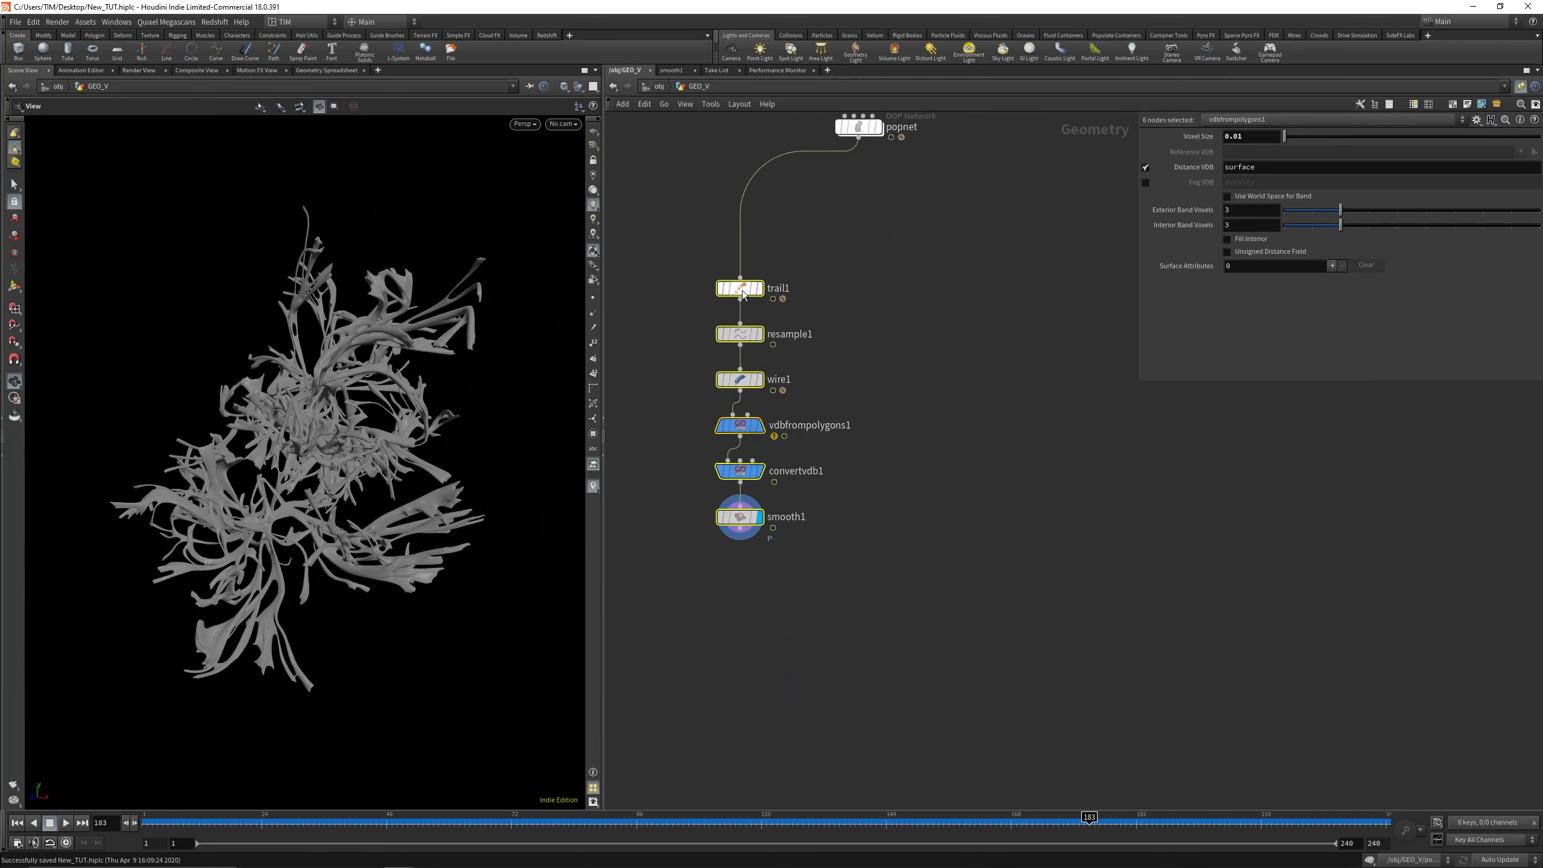
pyautogui.moveTo(735, 234); pyautogui.dragTo(891, 684)
# Add a Null node fed by smooth1, display it and rename it OUT_V
pyautogui.press('Tab')
pyautogui.write('nul')
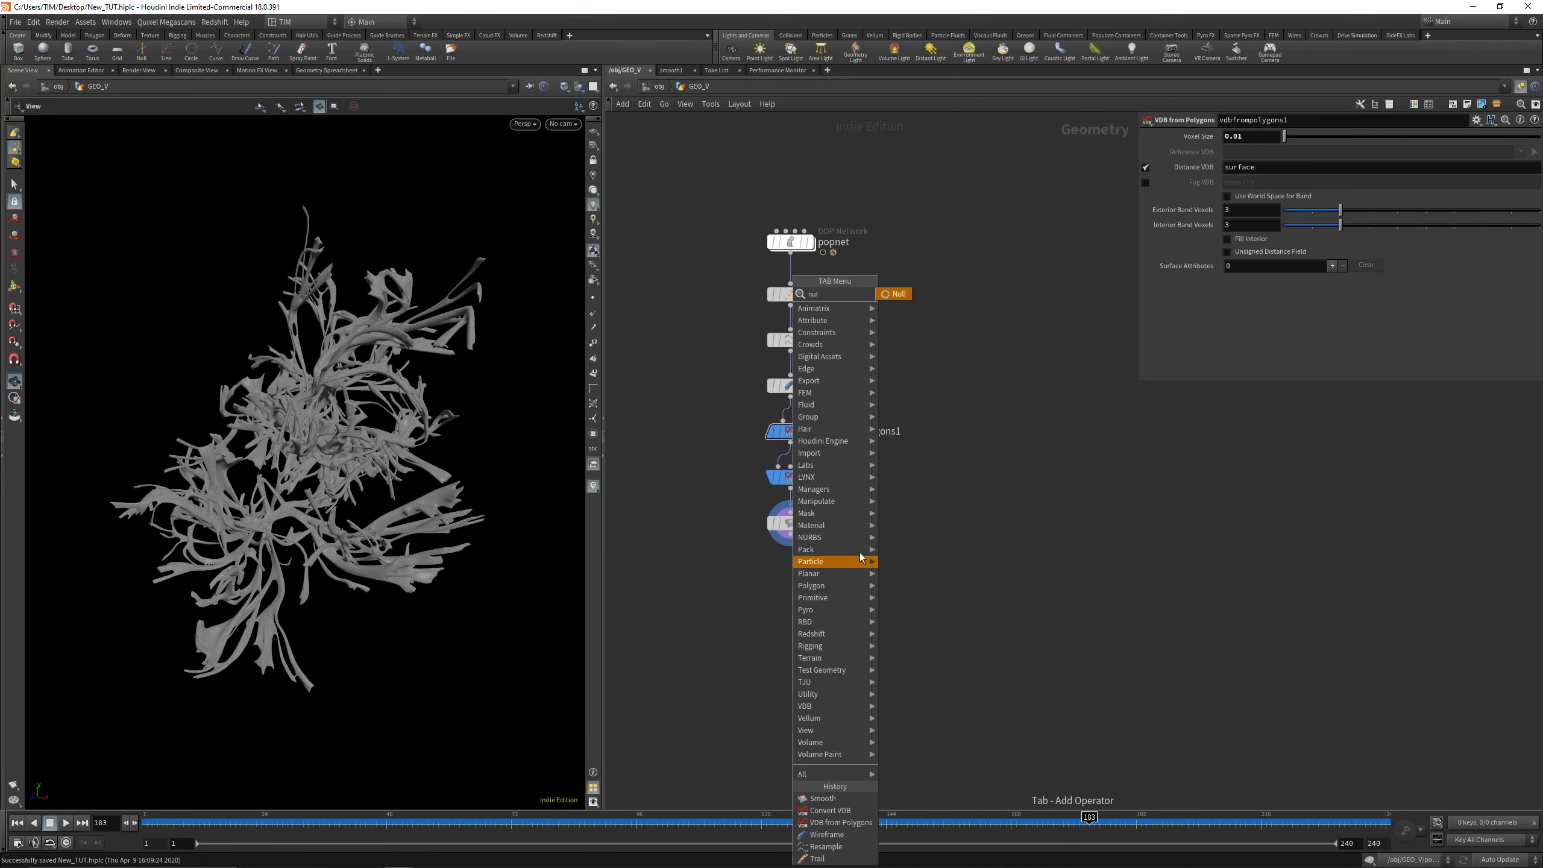
pyautogui.click(895, 299)
pyautogui.click(790, 597)
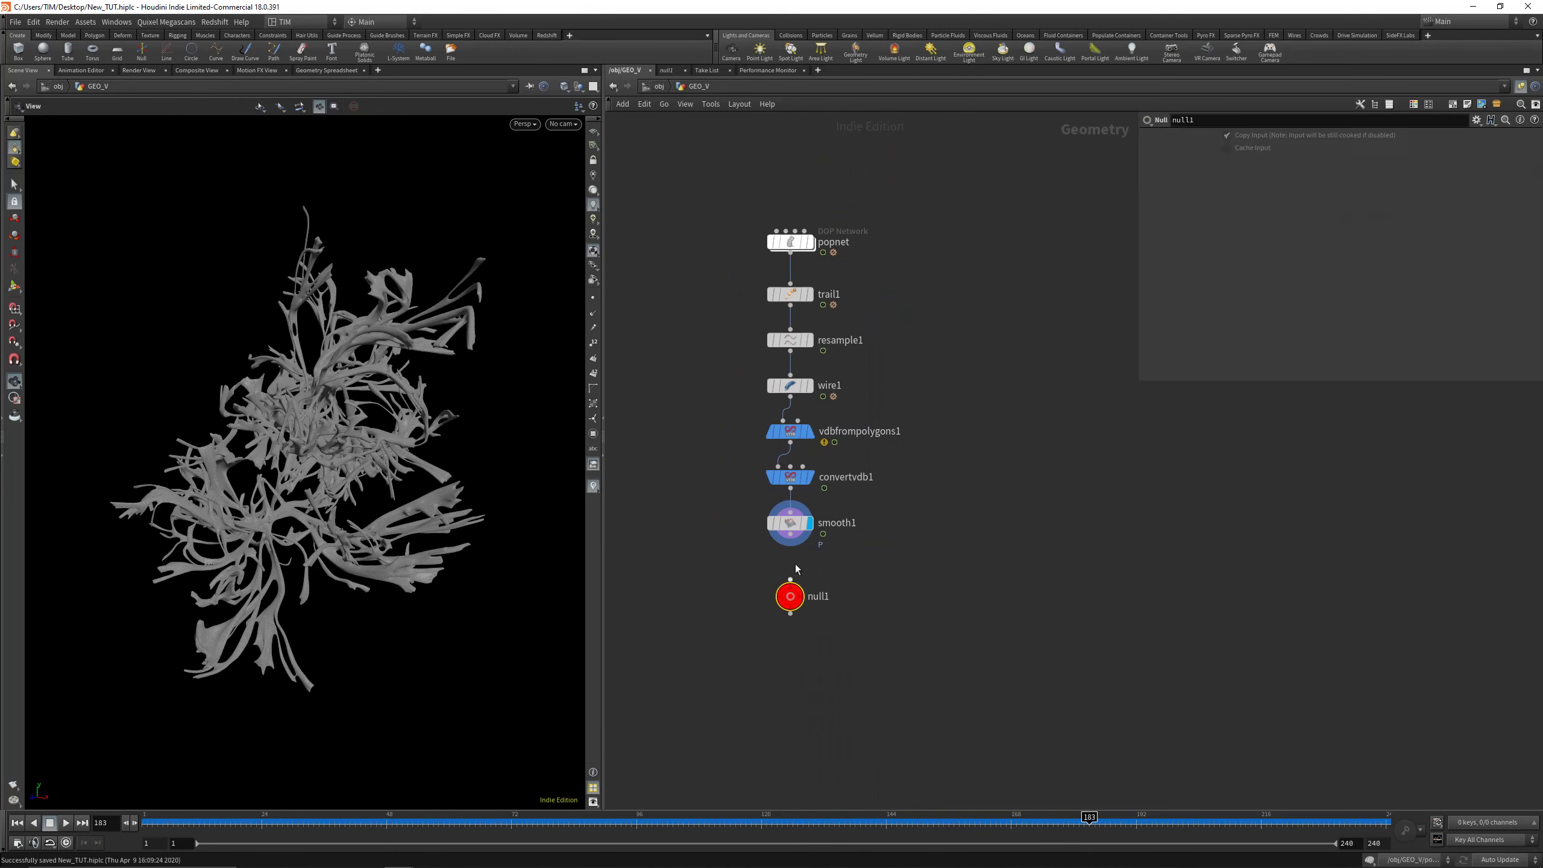
pyautogui.doubleClick(829, 597)
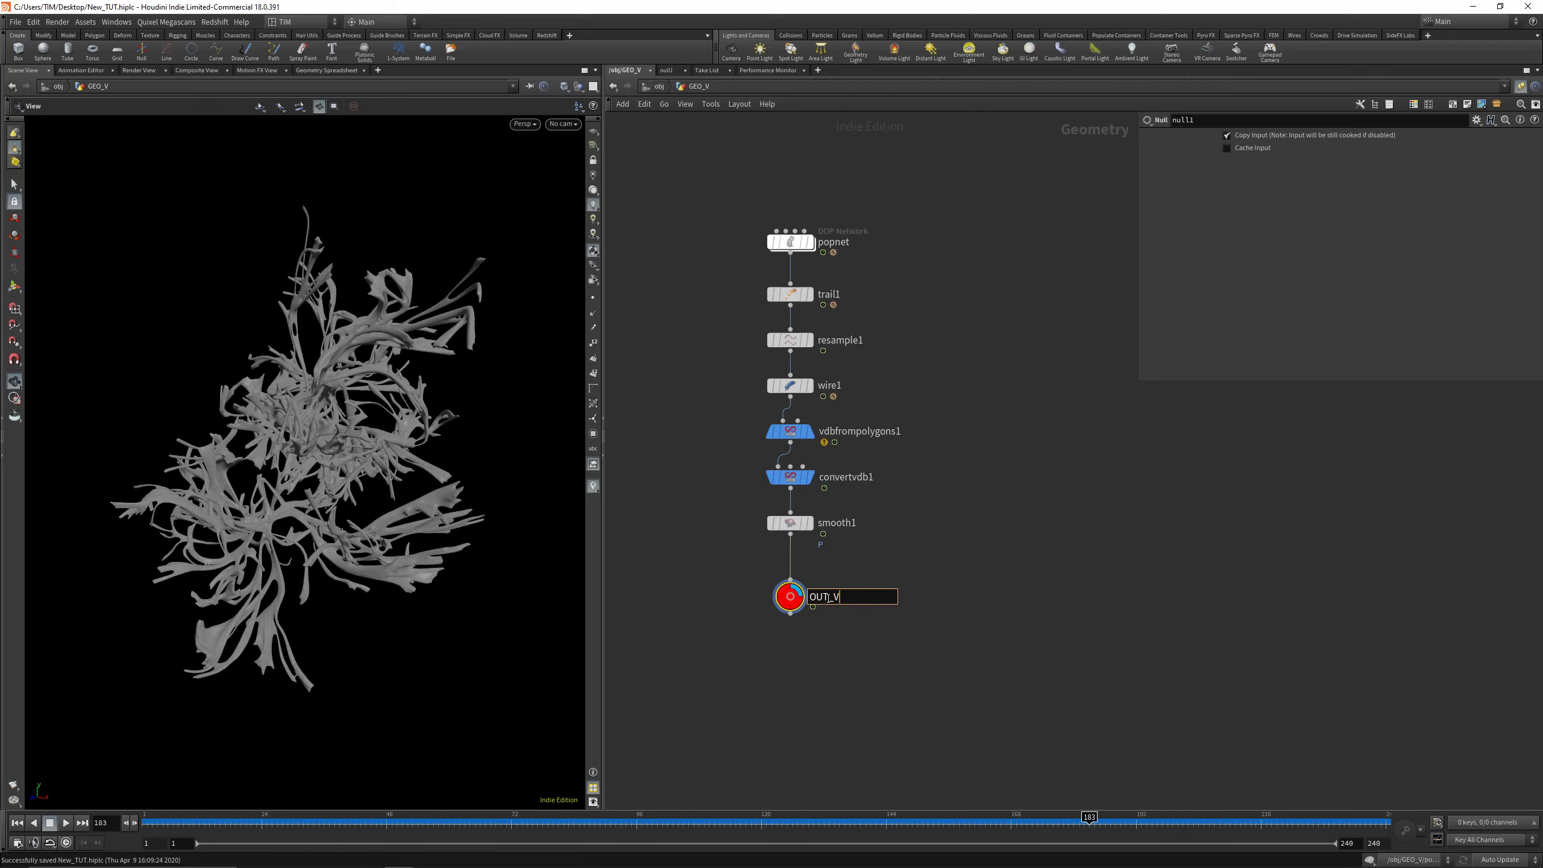
pyautogui.press('Return')
# Add a Material node fed by OUT_V, display it and rename it RS_MAT
pyautogui.press('Tab')
pyautogui.write('ma')
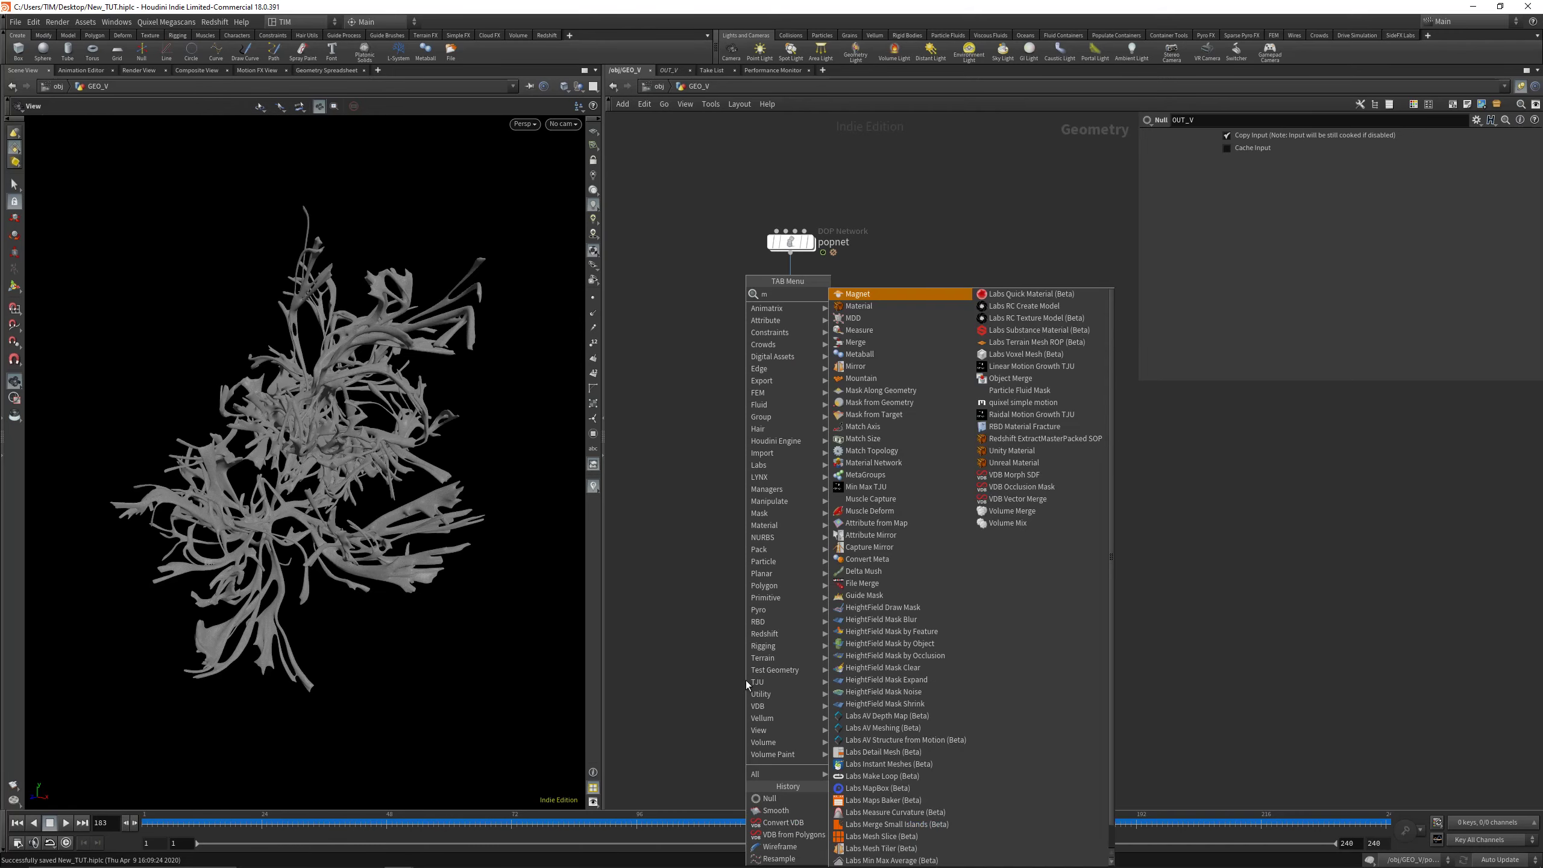
pyautogui.click(931, 309)
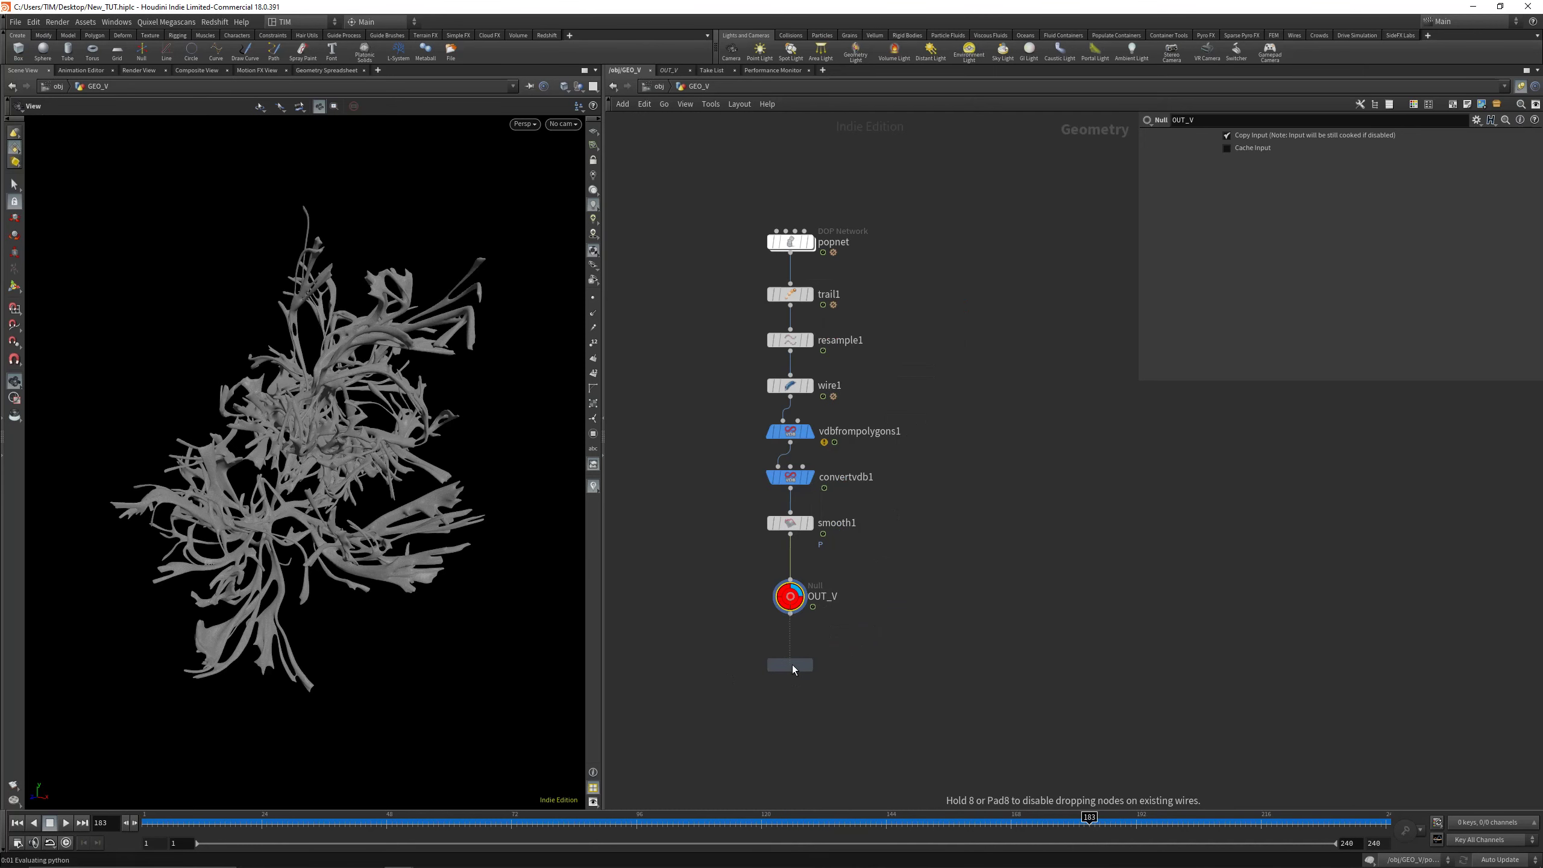
pyautogui.click(789, 664)
pyautogui.doubleClick(833, 664)
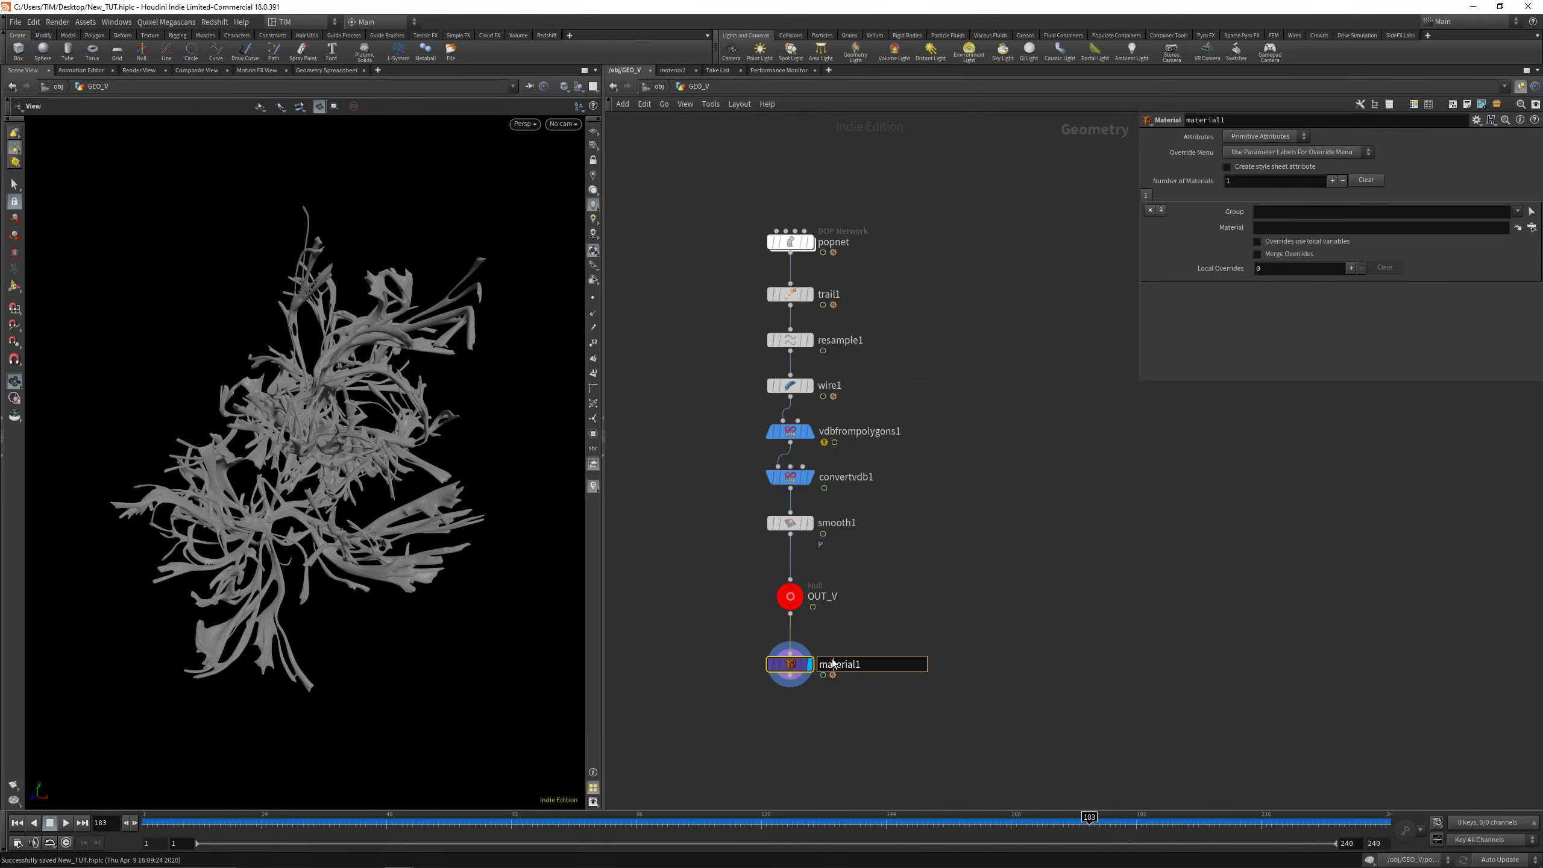
pyautogui.write('RS_MAT')
pyautogui.press('Return')
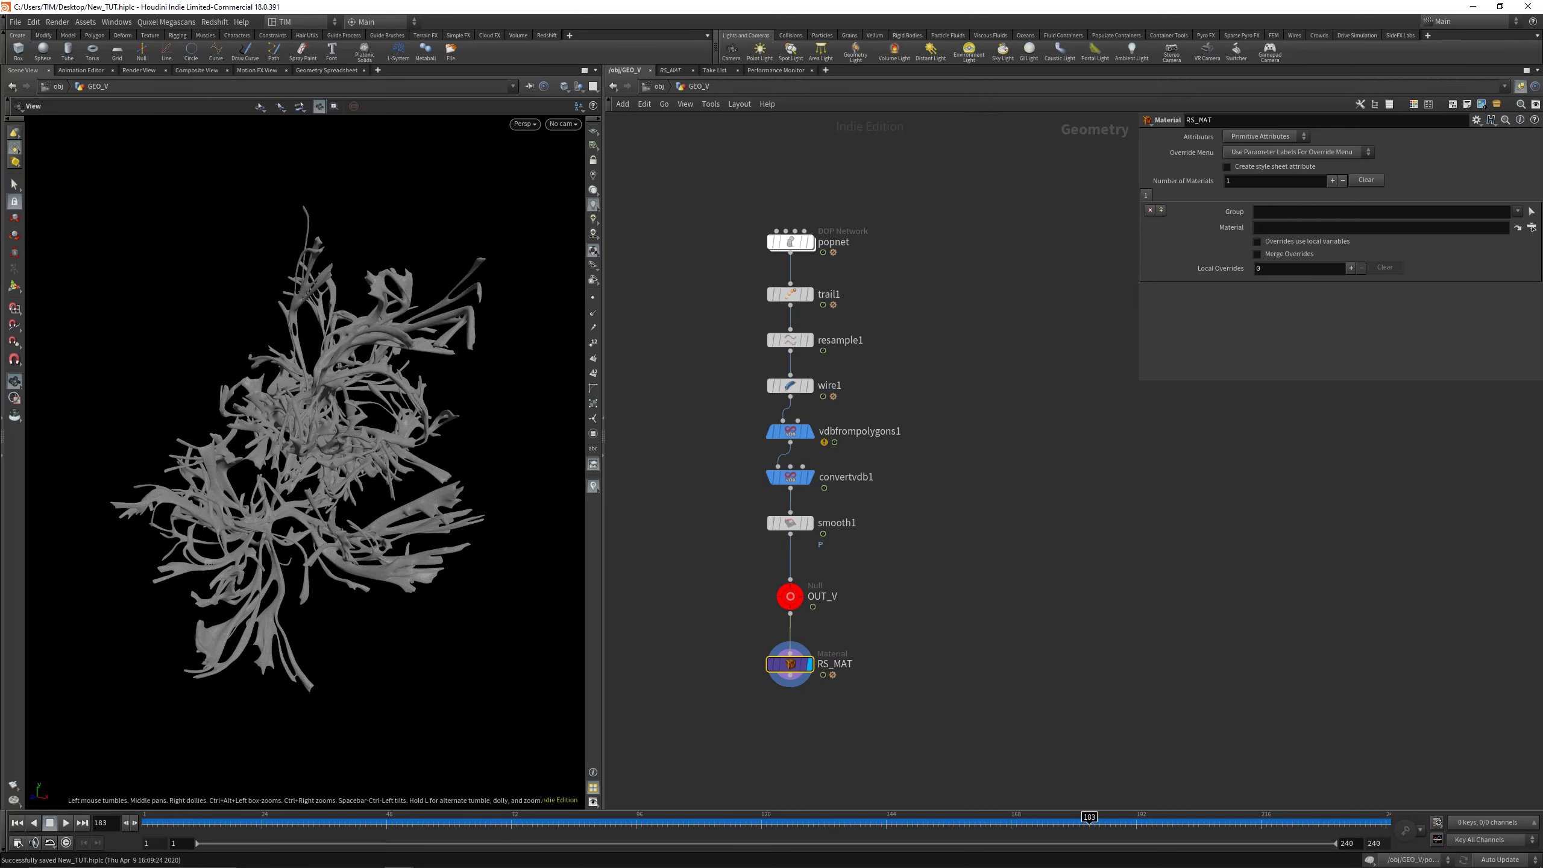
pyautogui.moveTo(797, 645); pyautogui.dragTo(792, 616, button='middle')
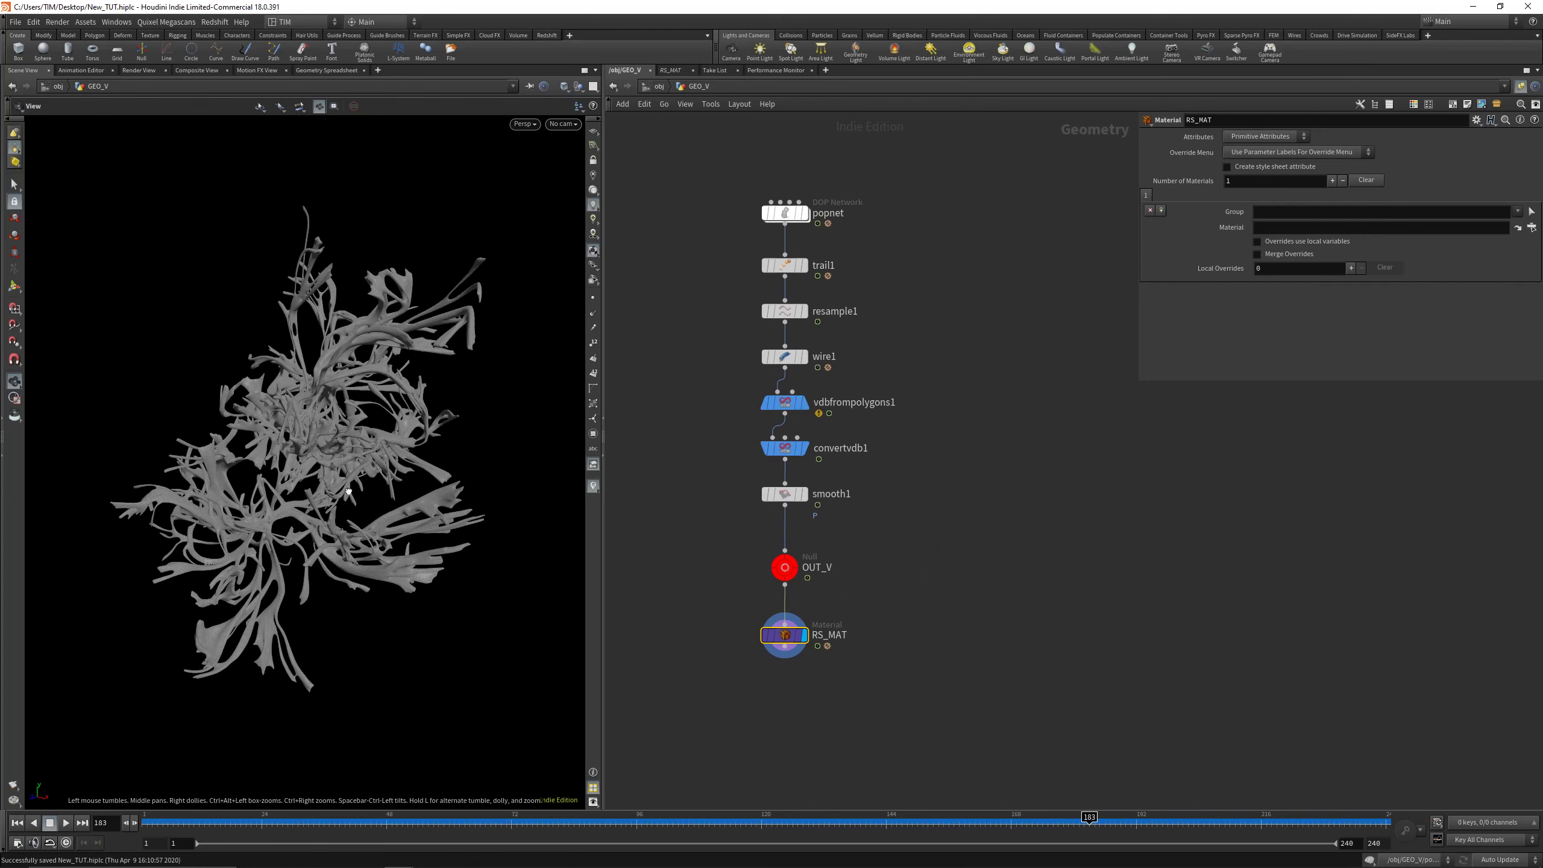
pyautogui.moveTo(363, 512); pyautogui.dragTo(217, 490)
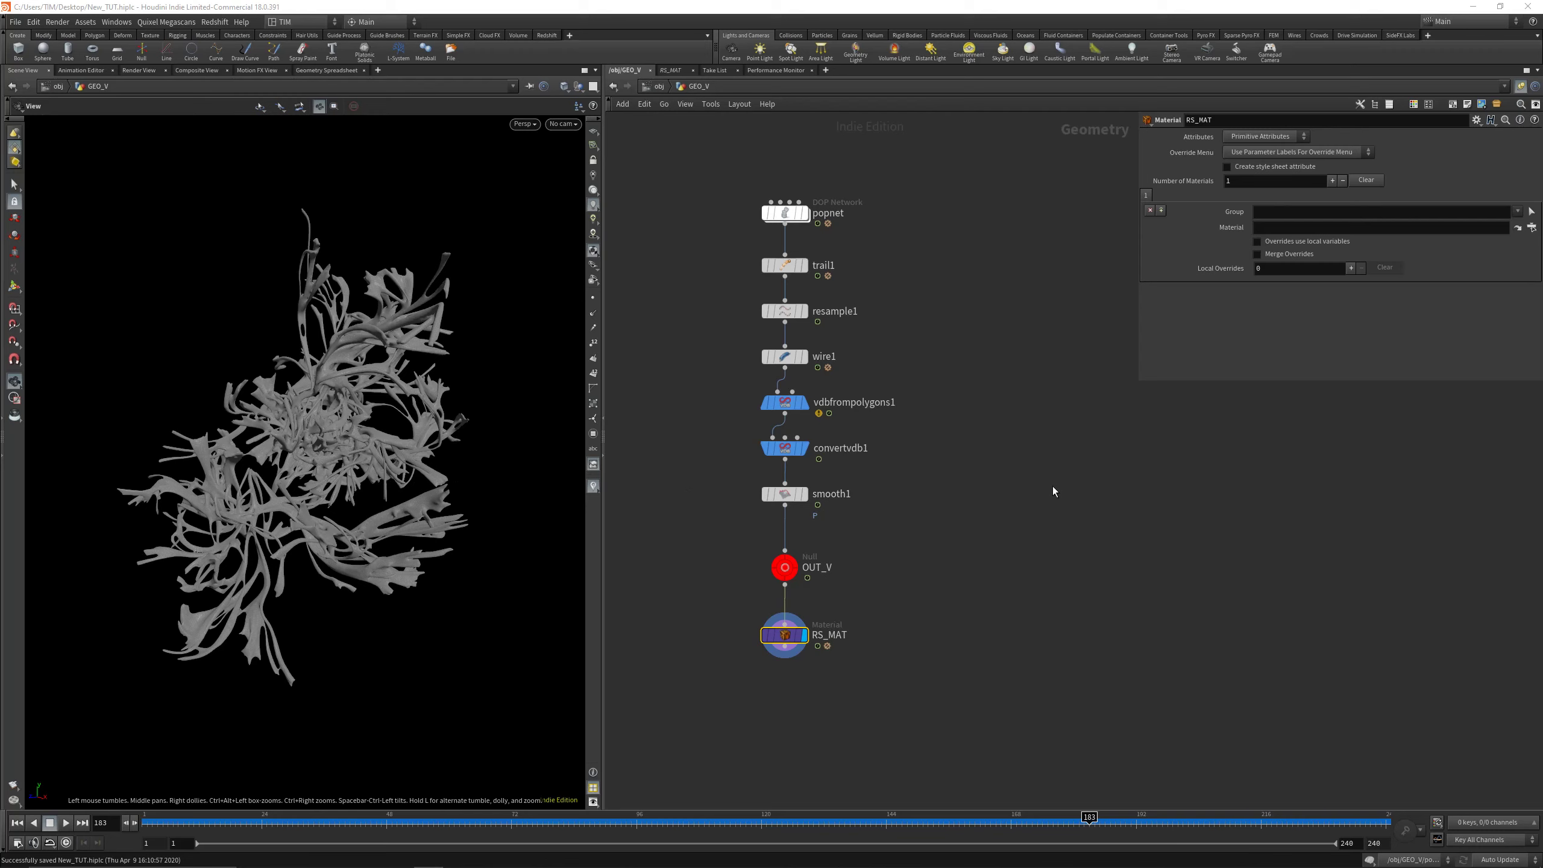
# Display trail1 and open its node information to examine the point attributes on the trails
pyautogui.moveTo(725, 180); pyautogui.dragTo(897, 285)
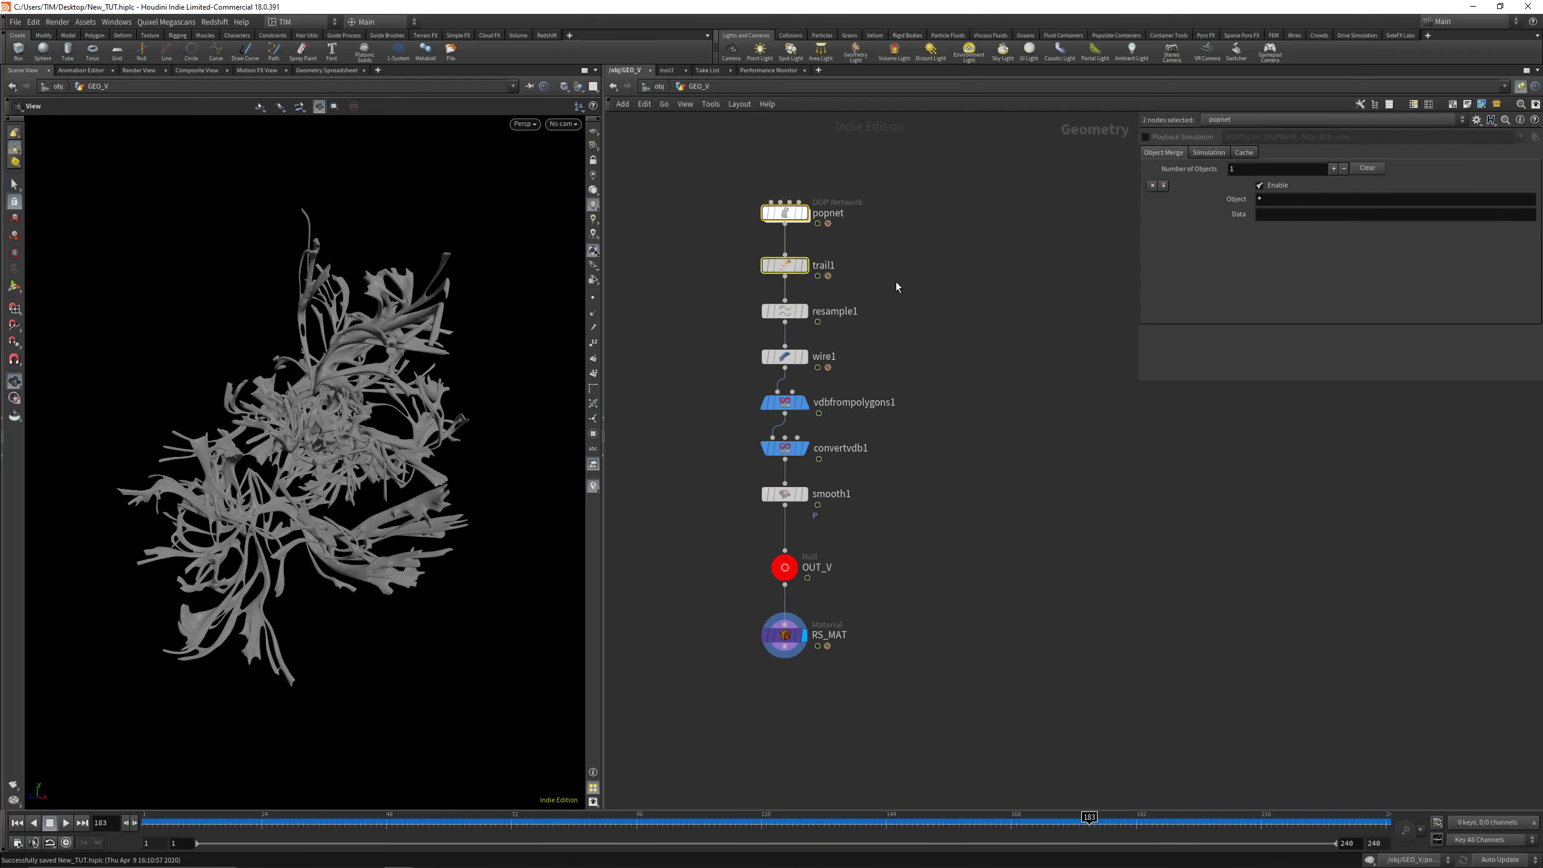
pyautogui.click(783, 635)
pyautogui.middleClick(783, 635)
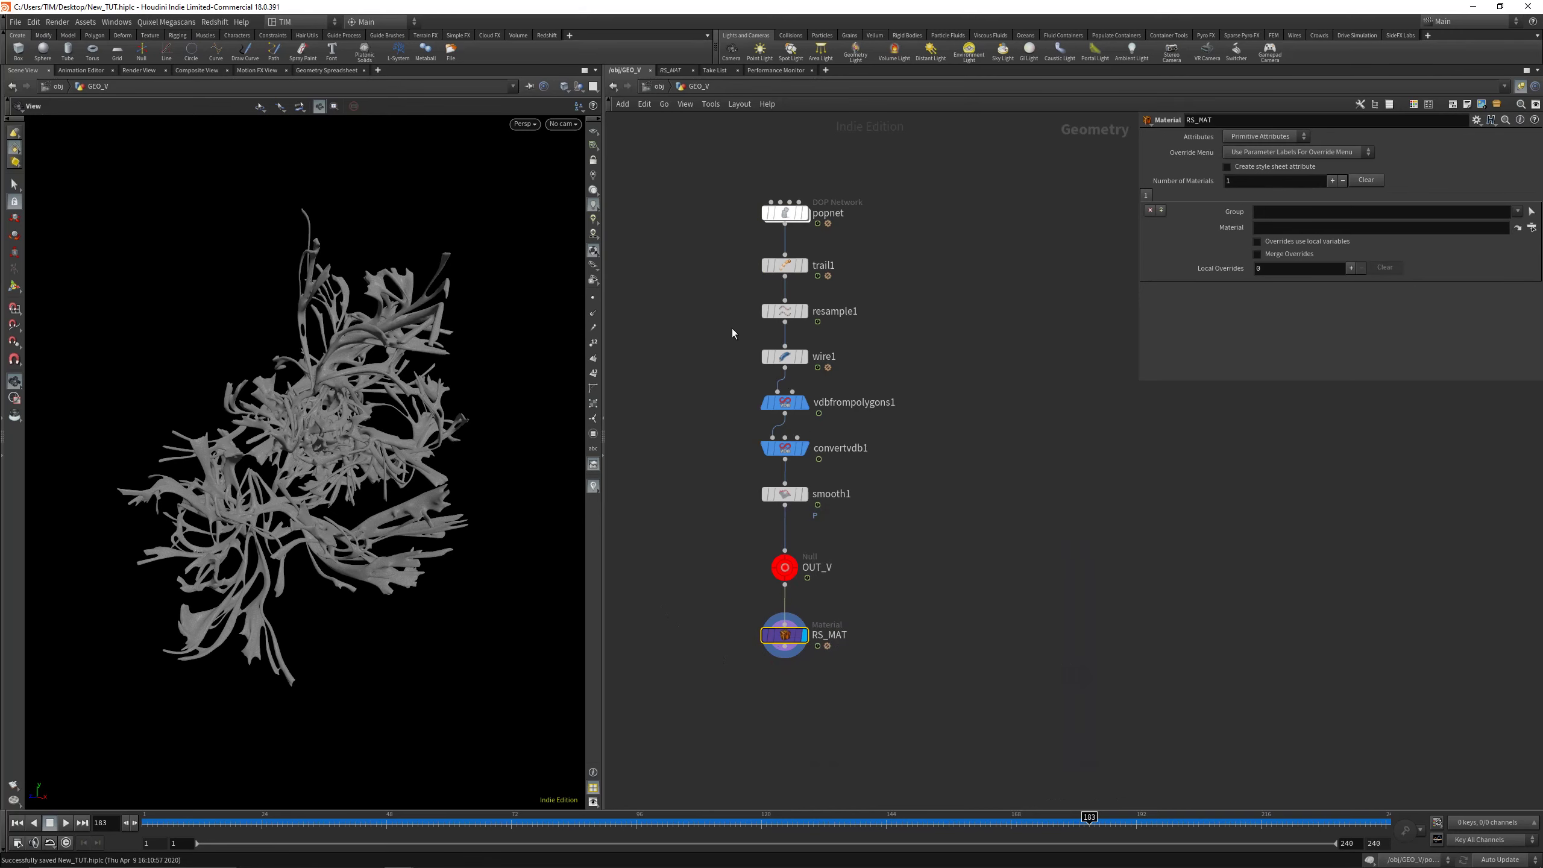
pyautogui.click(803, 265)
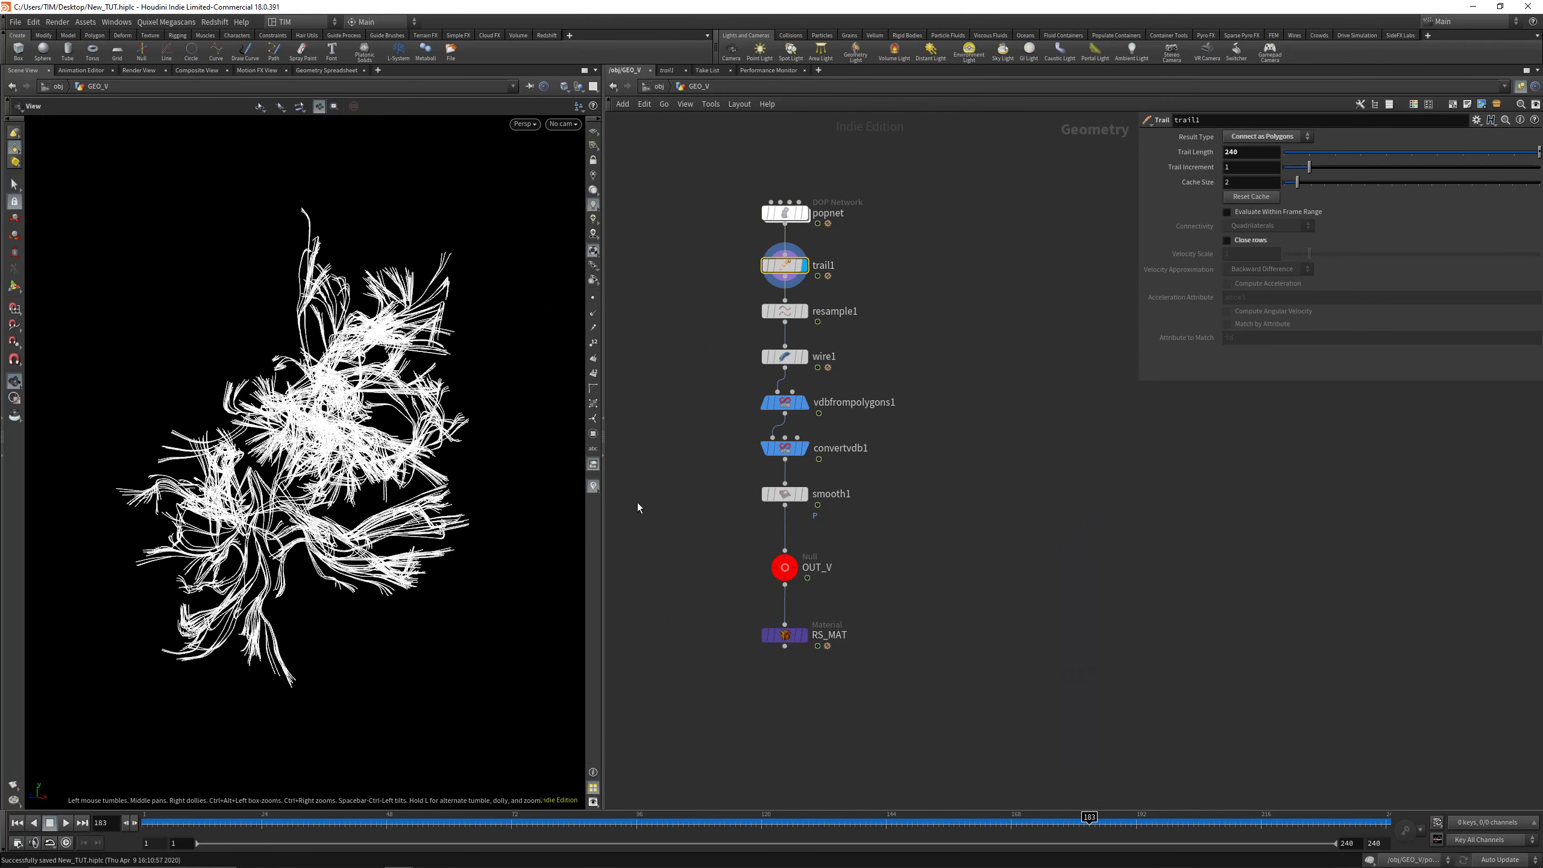
pyautogui.click(751, 266)
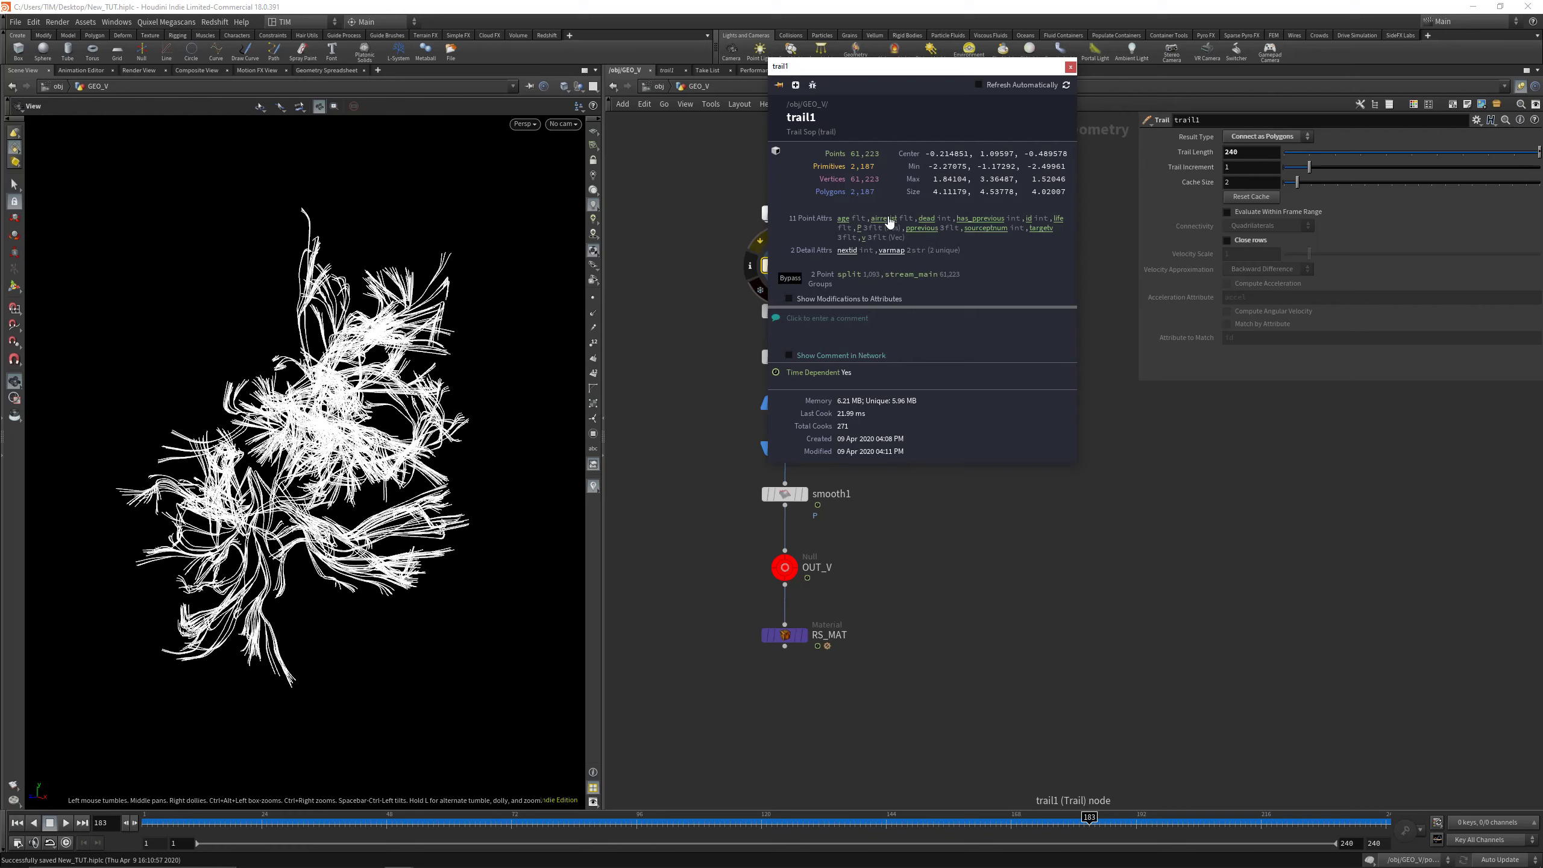
pyautogui.click(1030, 222)
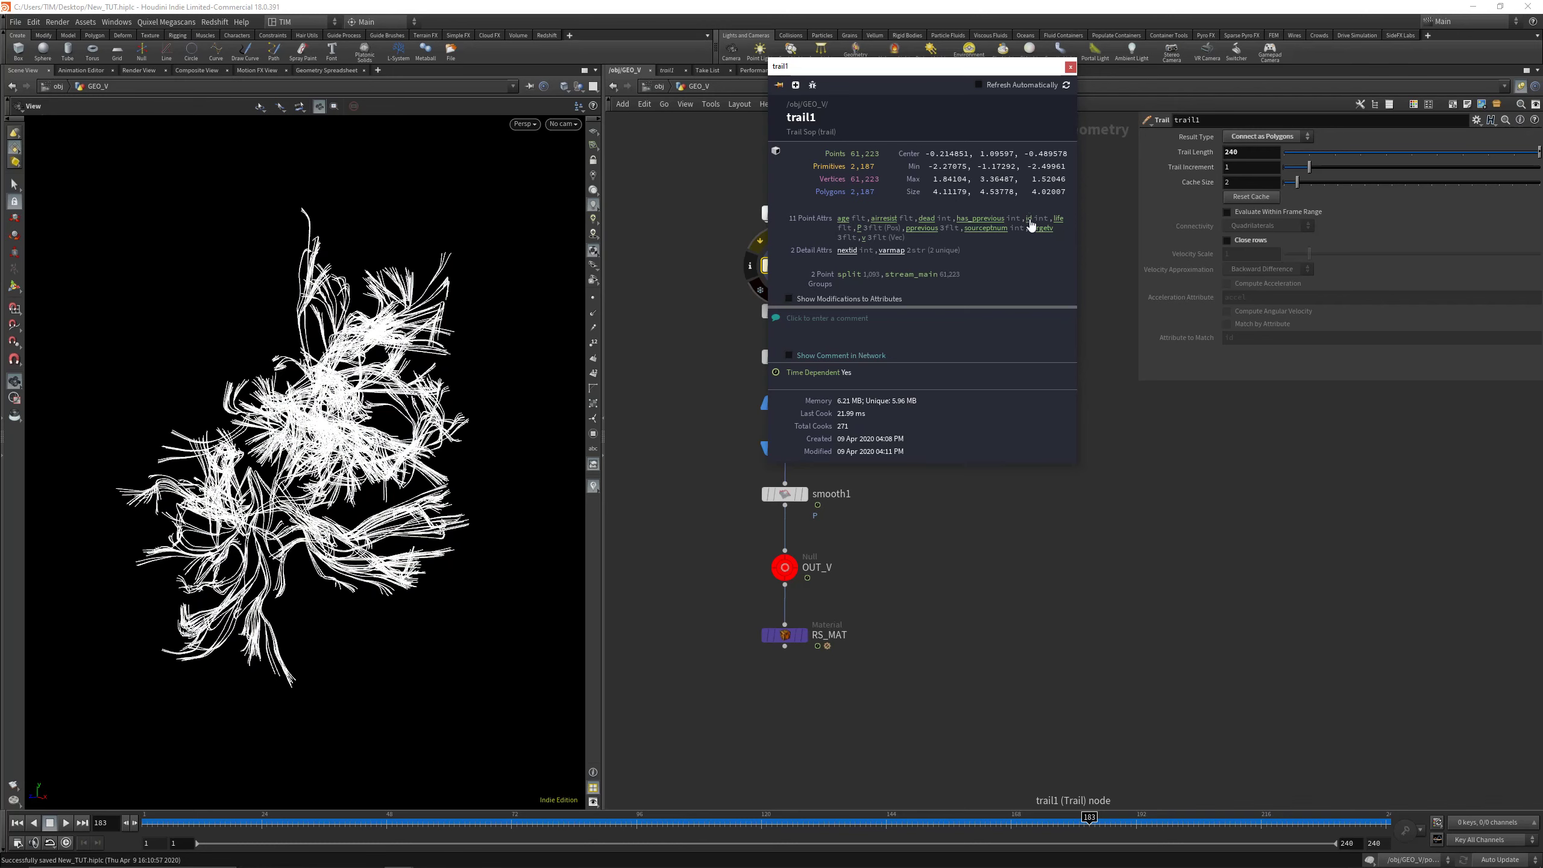
# Preview the id attribute as colours on trail1's trails from the node information and review its attribute list
pyautogui.click(1030, 223)
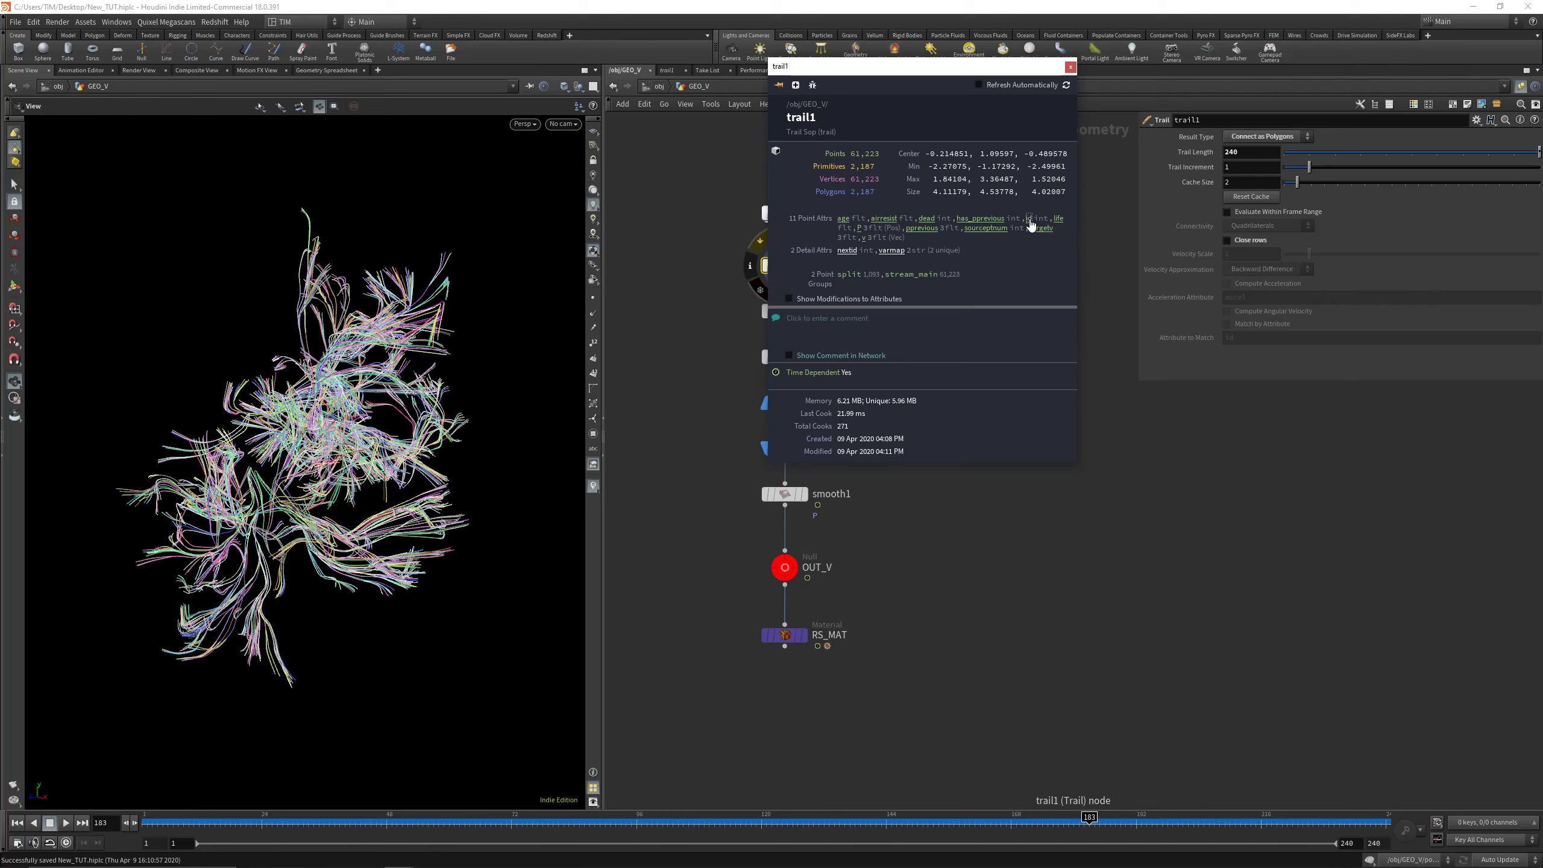
pyautogui.click(1070, 67)
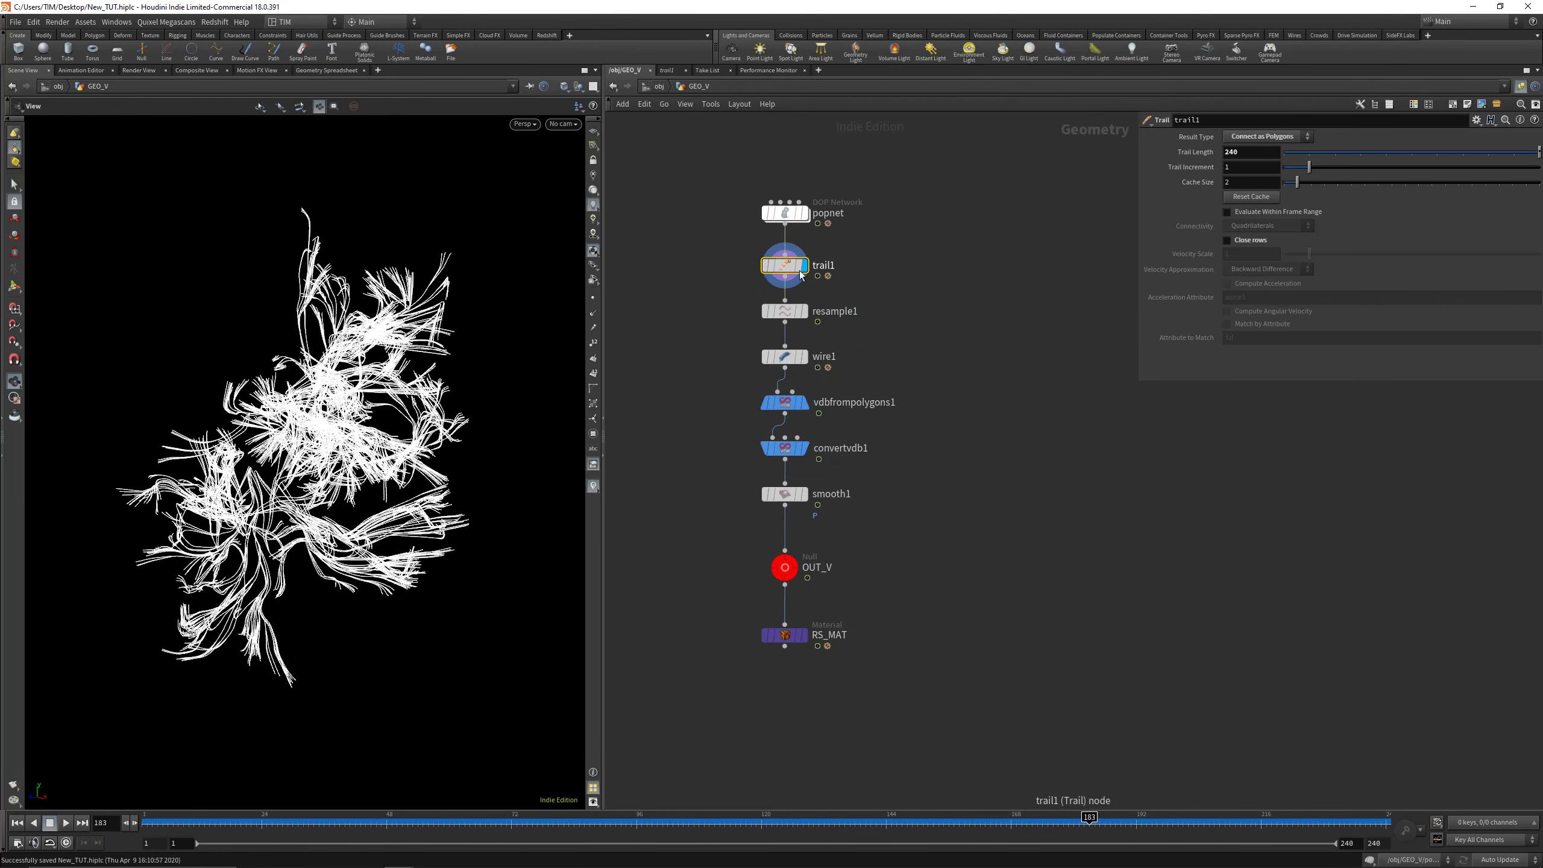
pyautogui.click(751, 266)
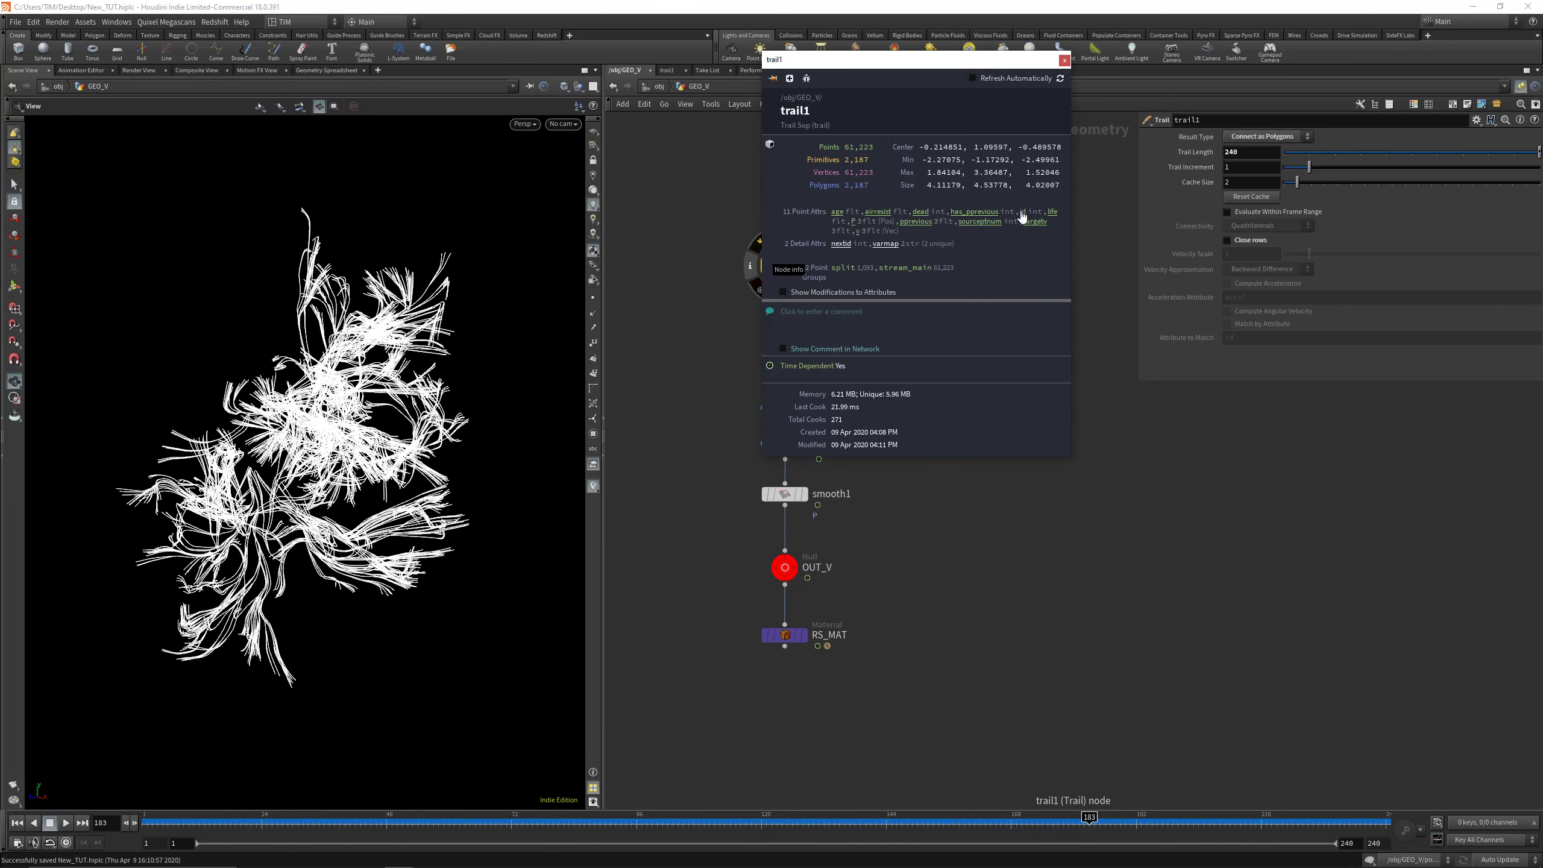
pyautogui.click(1065, 61)
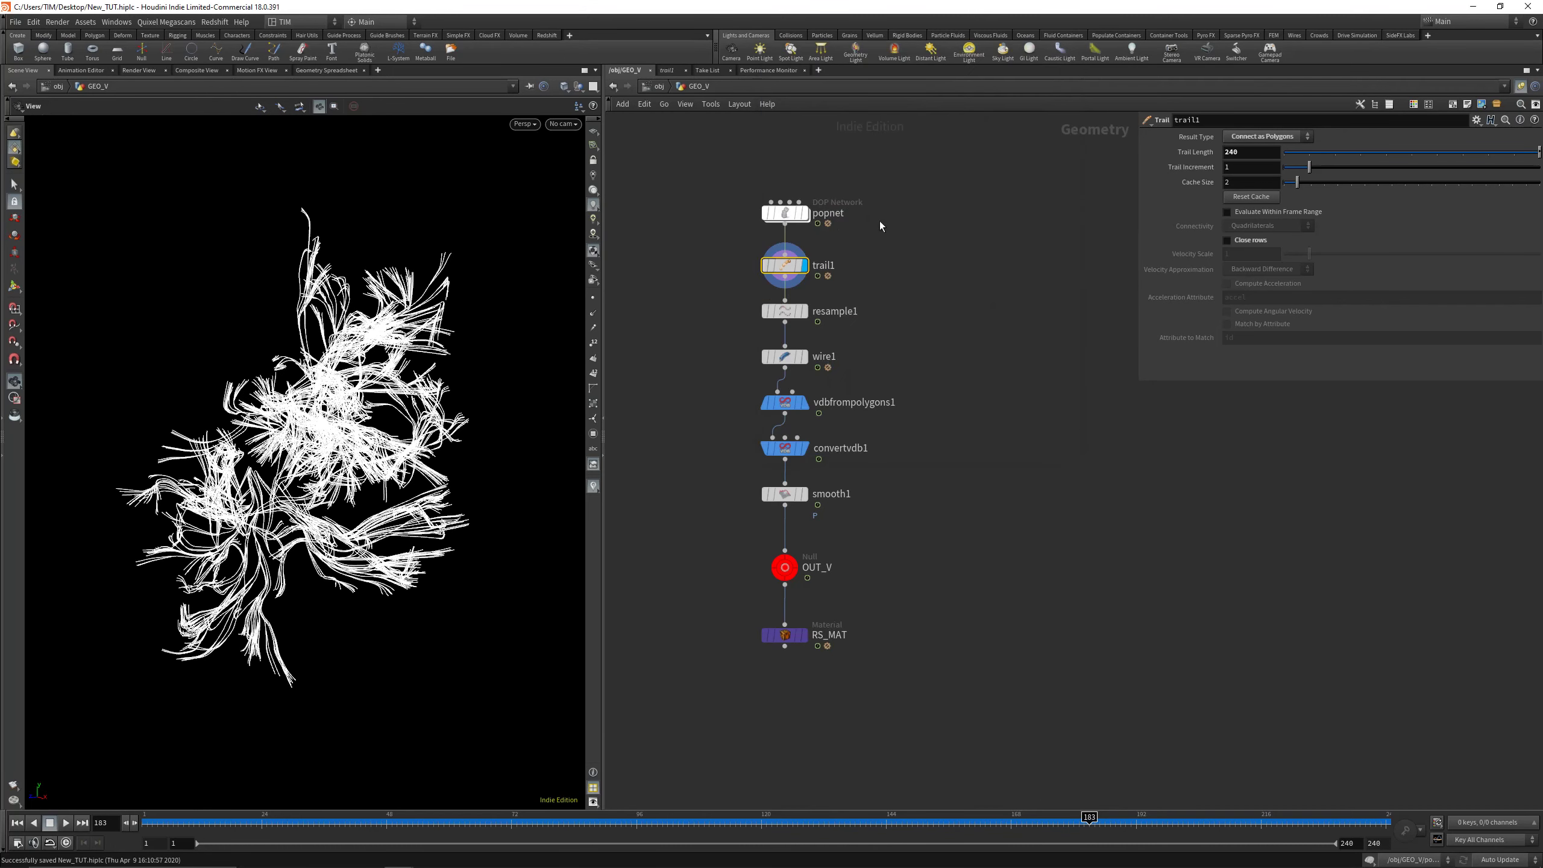
# Branch an Attribute Transfer node off trail1 and place it lower, beside the main chain
pyautogui.click(785, 284)
pyautogui.click(967, 485)
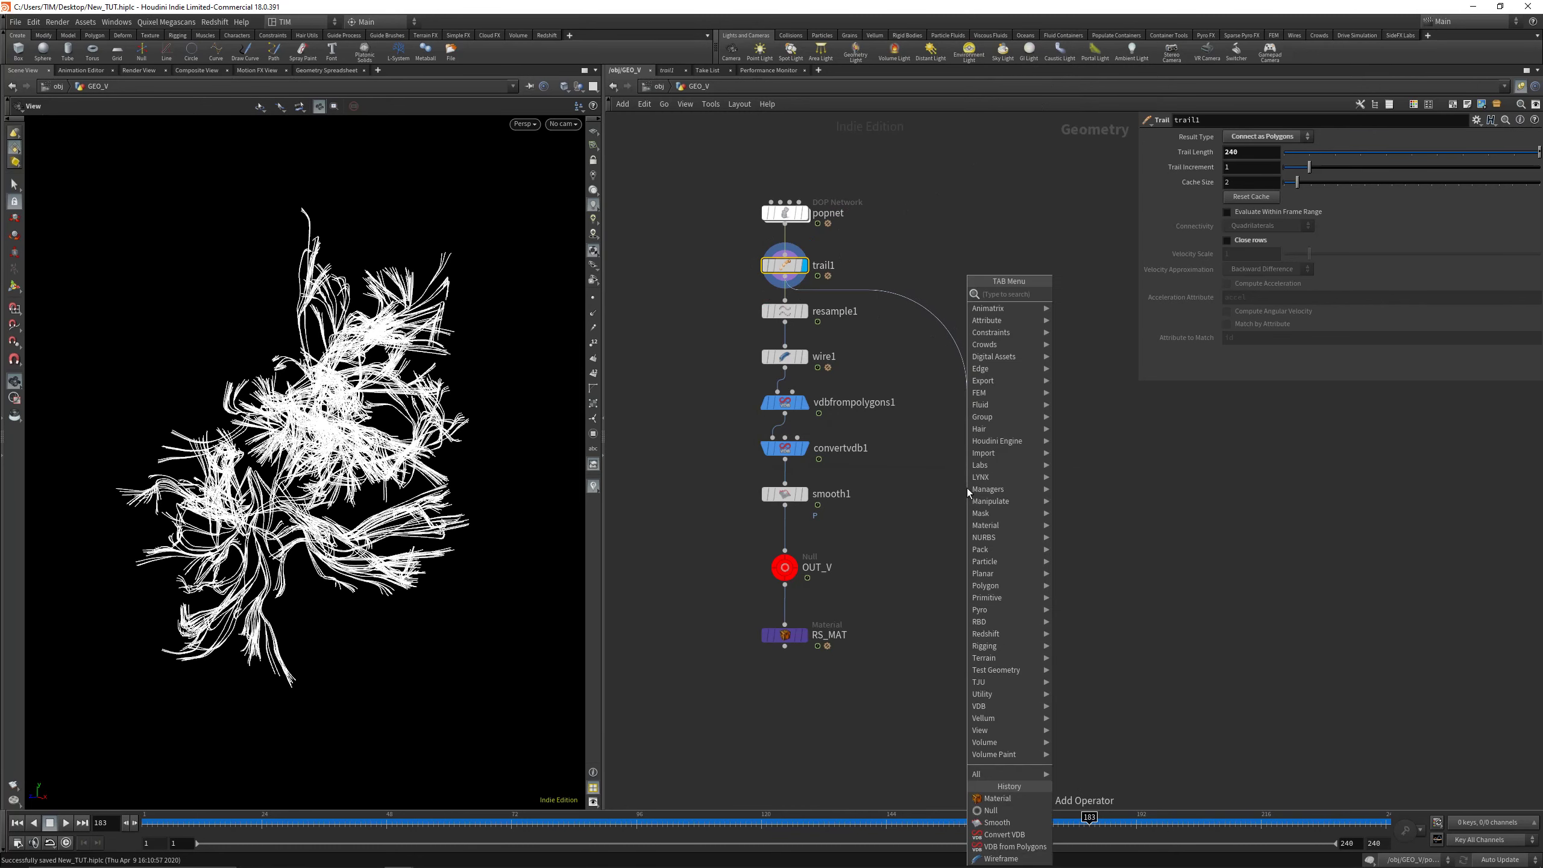
pyautogui.write('atra')
pyautogui.click(1123, 310)
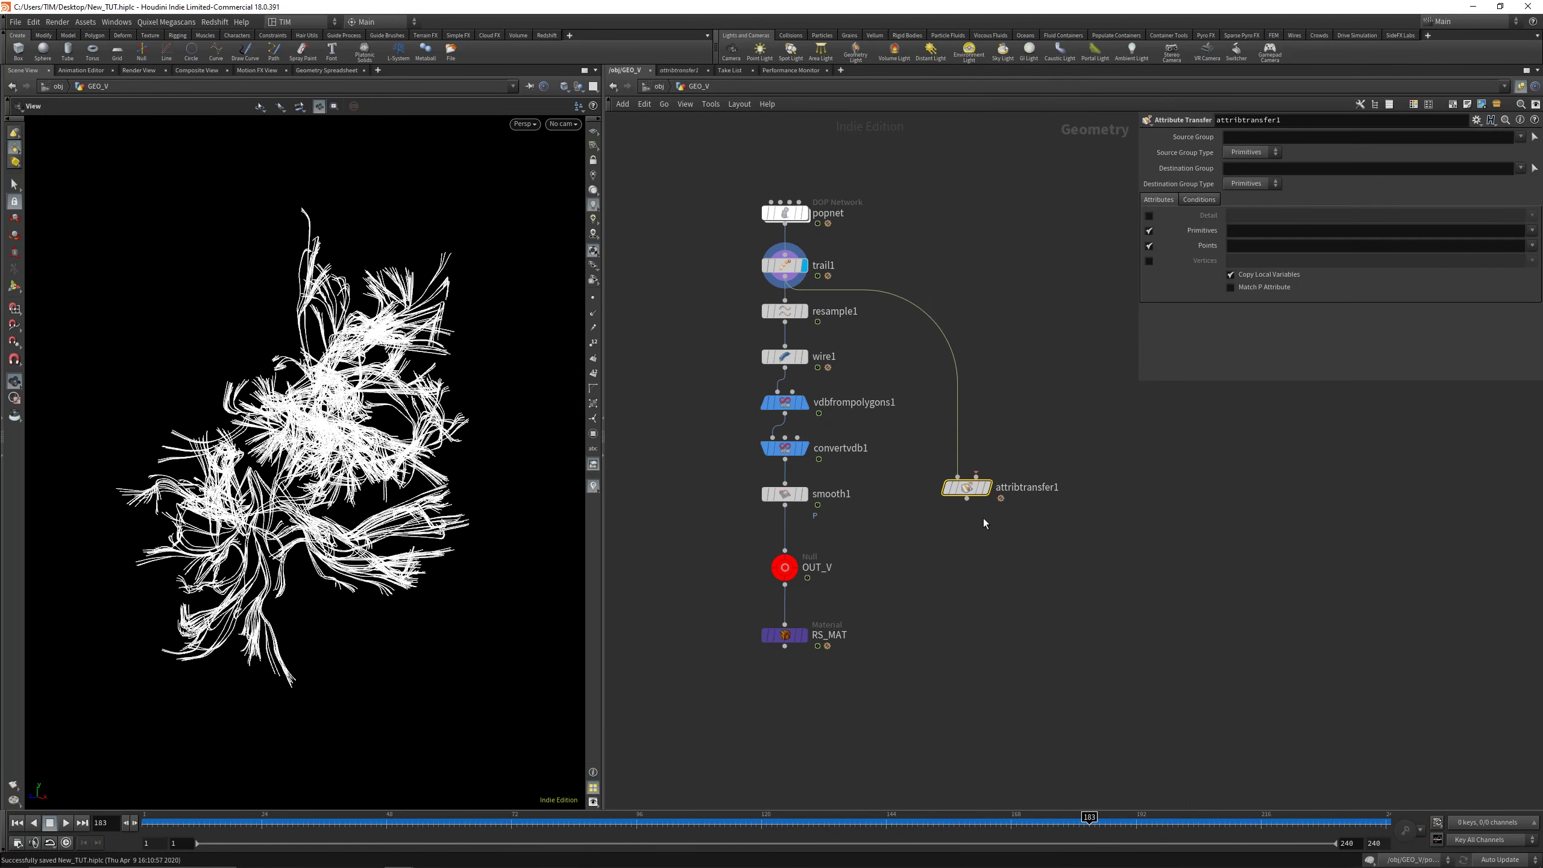
pyautogui.click(965, 551)
# Add a Min Max TJU node fed by trail1 and wired into the second input of attribtransfer1
pyautogui.click(968, 545)
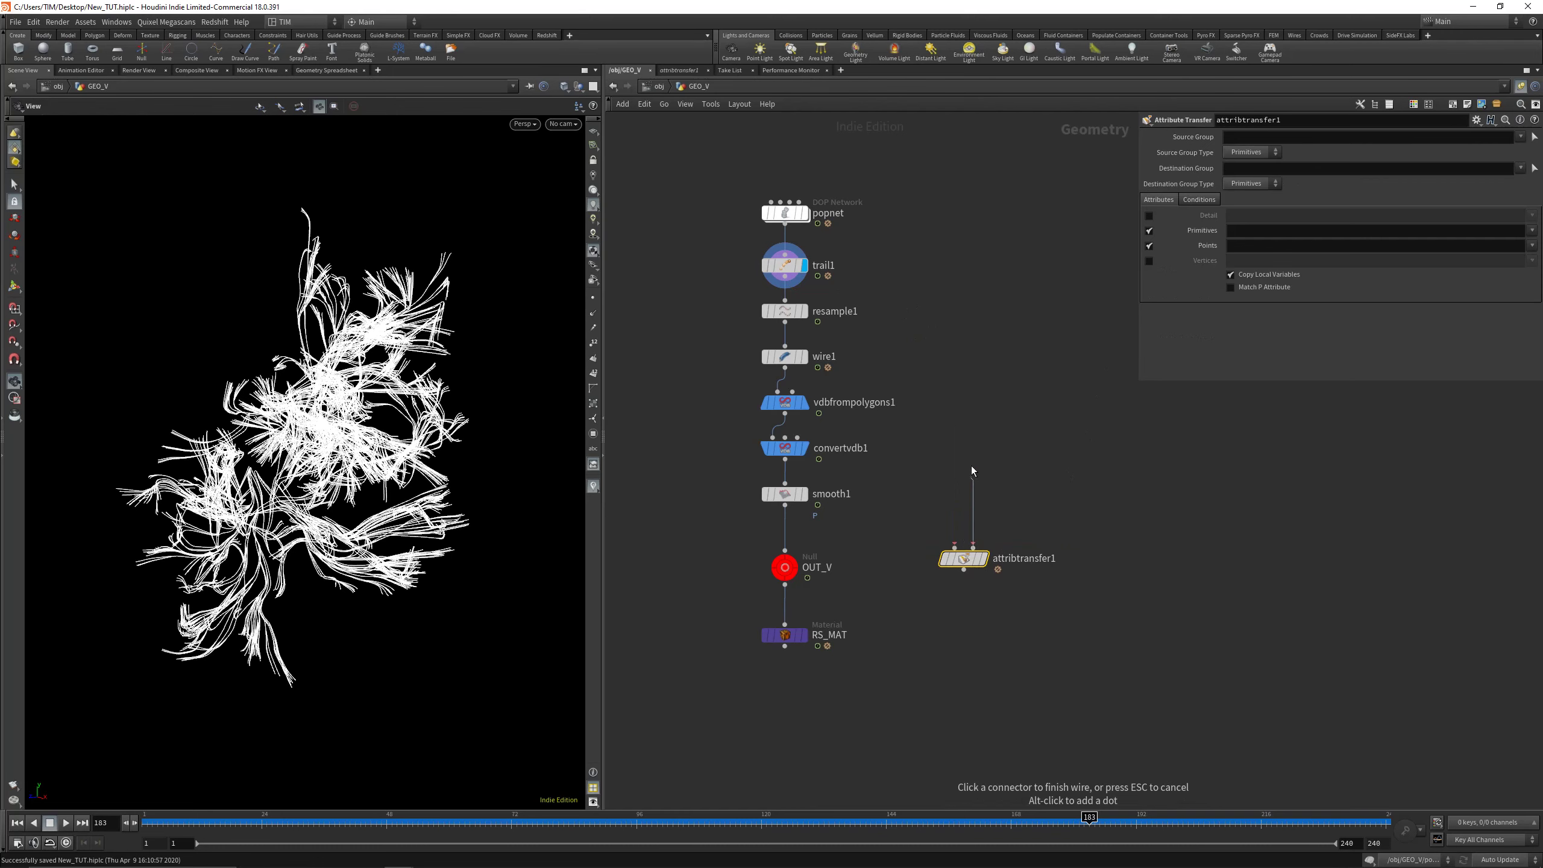
pyautogui.press('Tab')
pyautogui.write('mi')
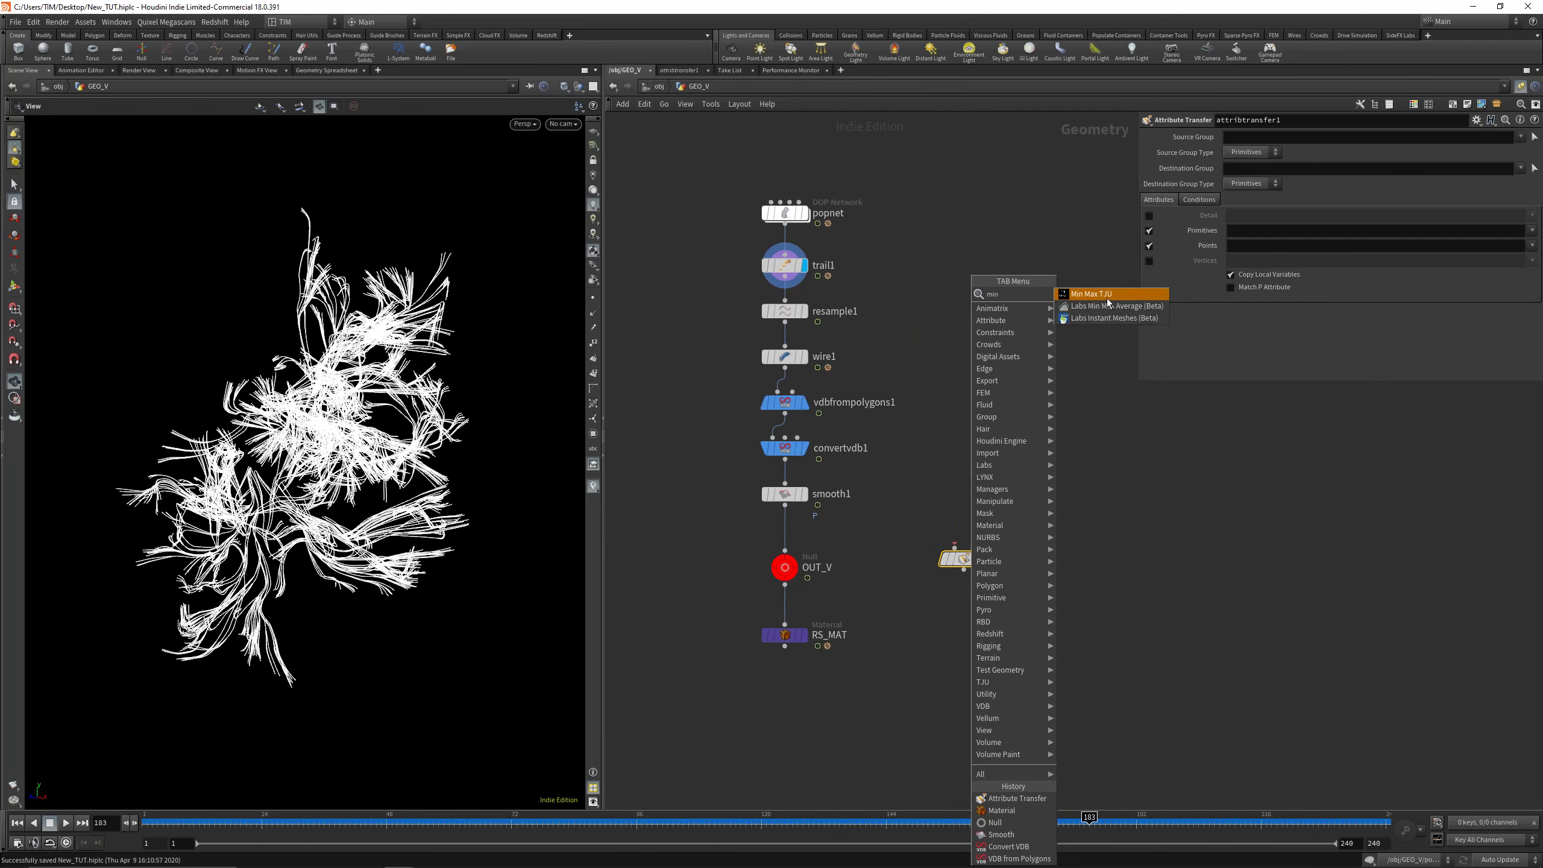
pyautogui.click(1091, 306)
pyautogui.click(990, 469)
pyautogui.moveTo(990, 466); pyautogui.dragTo(797, 291)
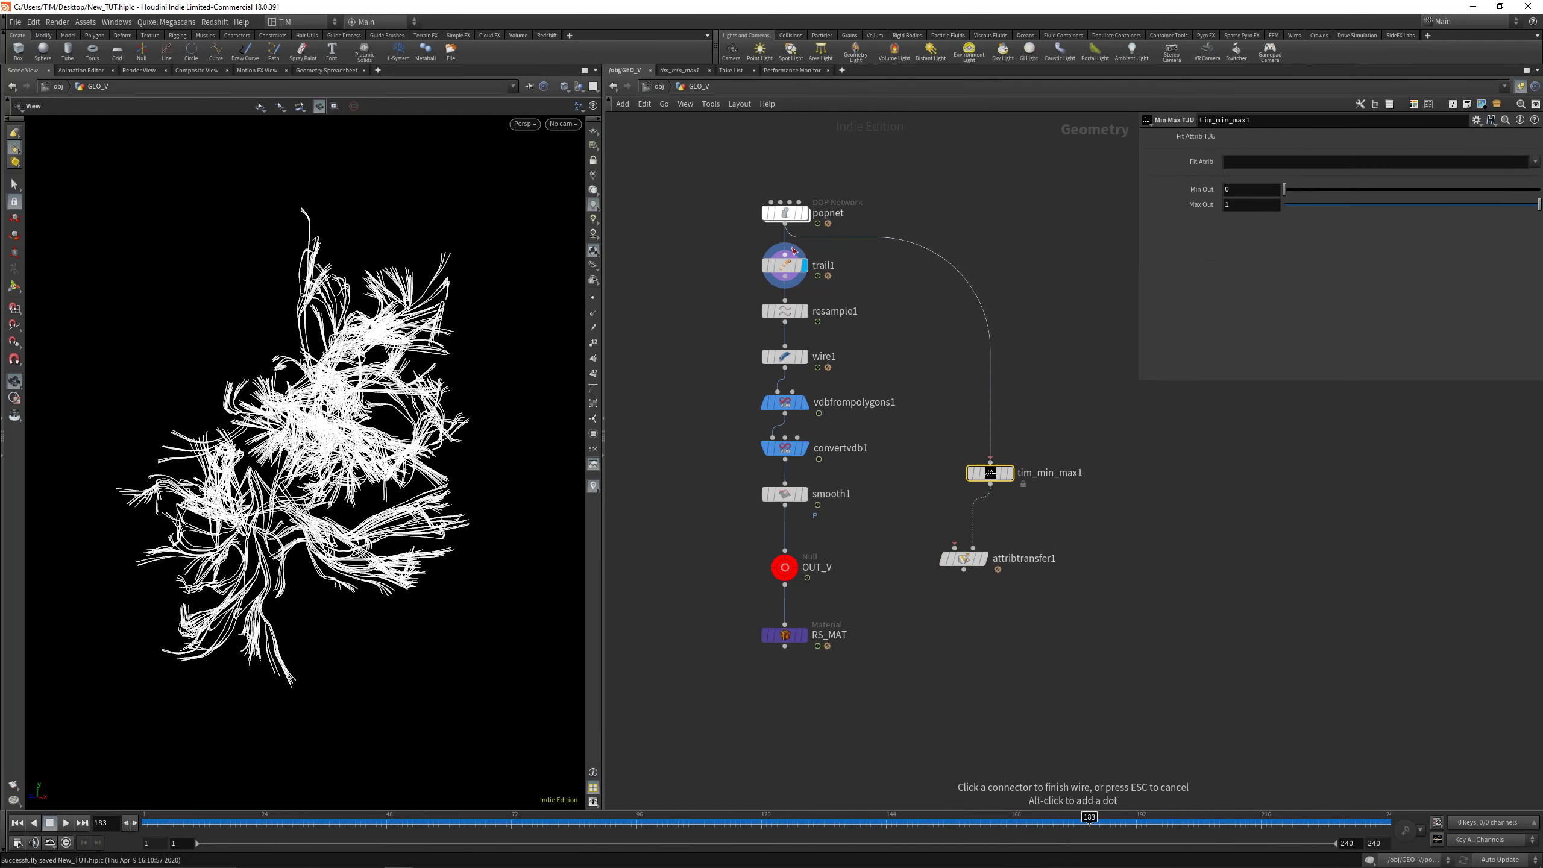
# Display tim_min_max1 and set its Fit Attrib to id
pyautogui.press('r')
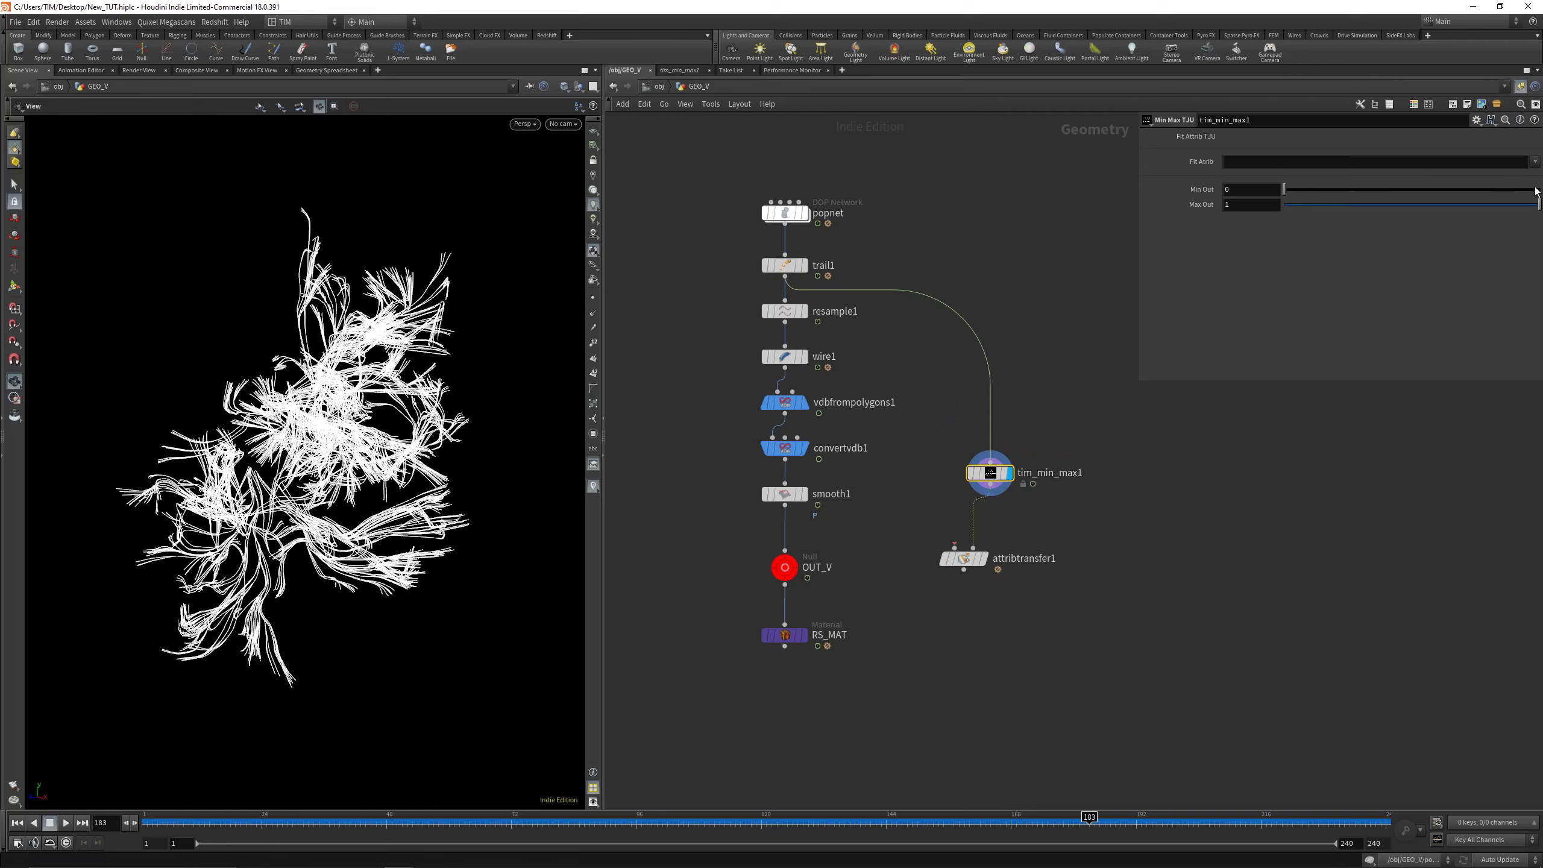
pyautogui.click(1535, 160)
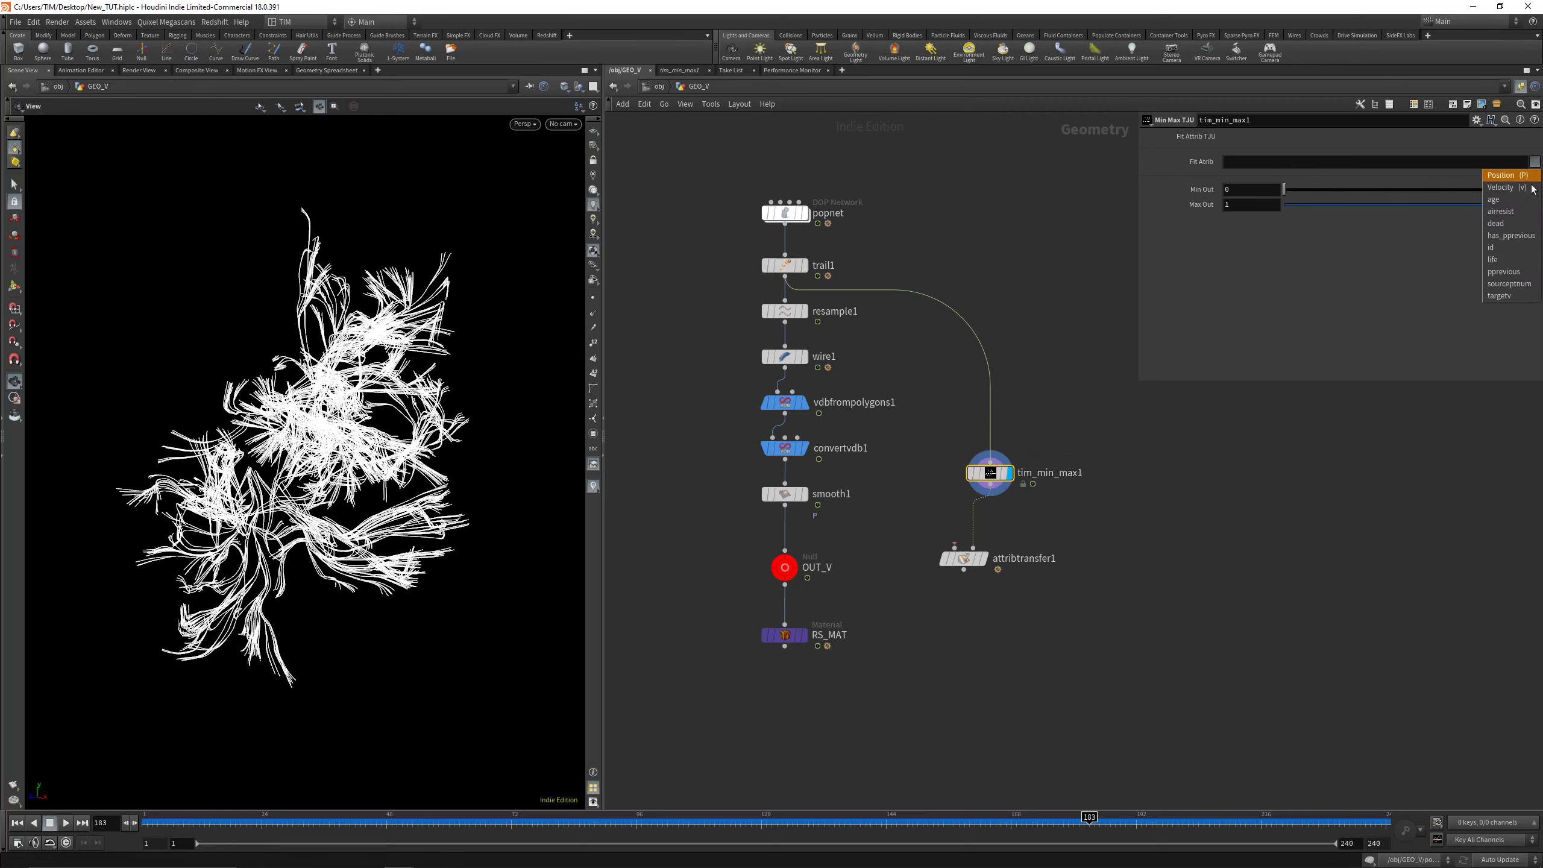
pyautogui.click(1491, 247)
# Inspect the remapped id values of tim_min_max1 in the geometry spreadsheet and return to the 3D view
pyautogui.moveTo(965, 576)
pyautogui.moveTo(899, 536); pyautogui.dragTo(963, 564)
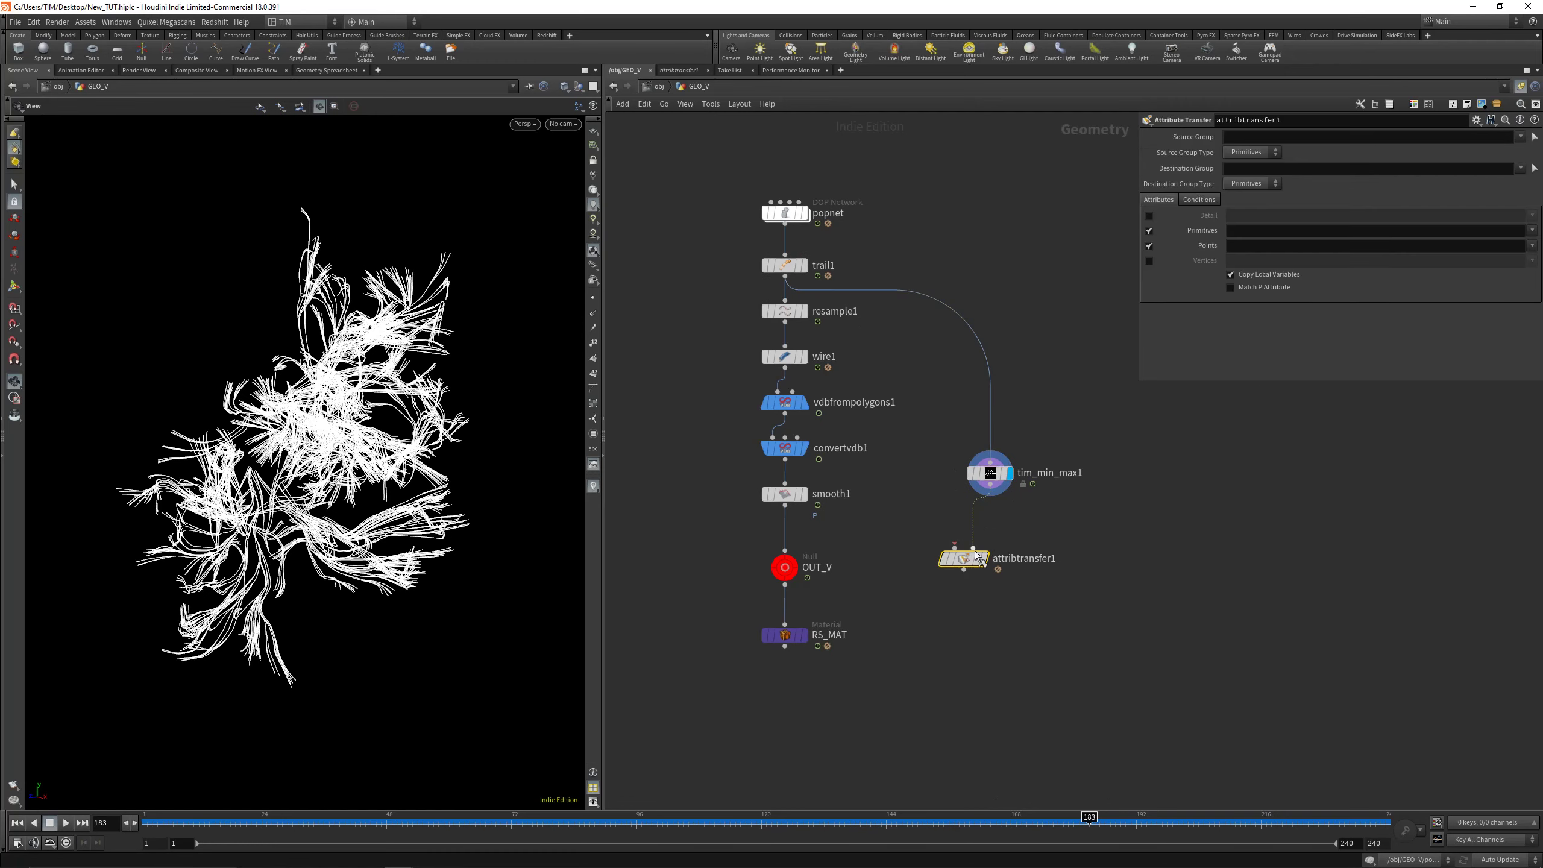
pyautogui.press('r')
pyautogui.moveTo(953, 443); pyautogui.dragTo(1069, 523)
pyautogui.press('r')
pyautogui.click(326, 70)
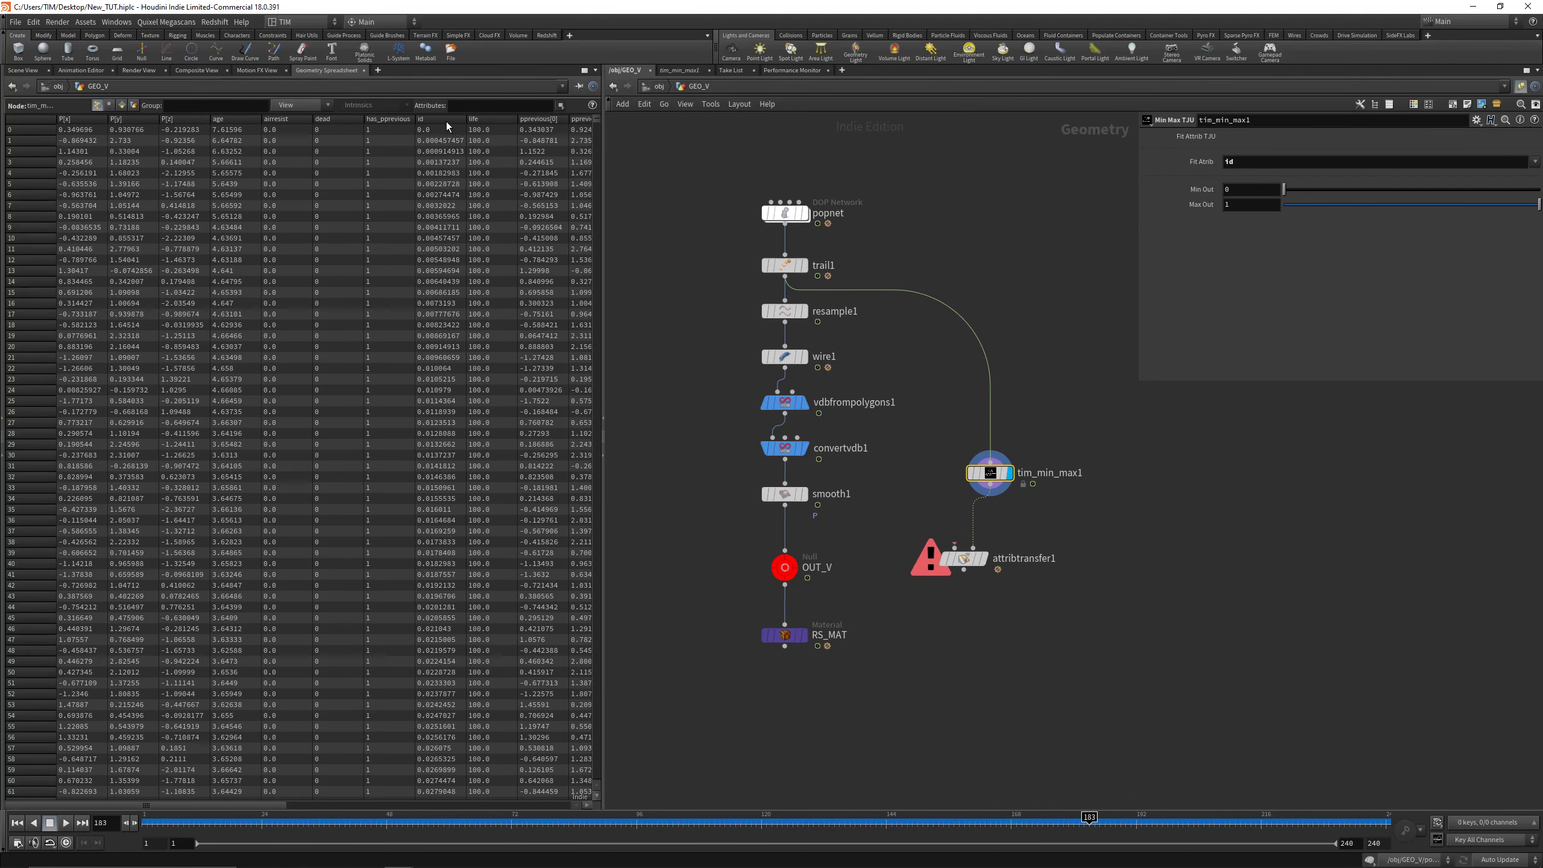
pyautogui.click(22, 70)
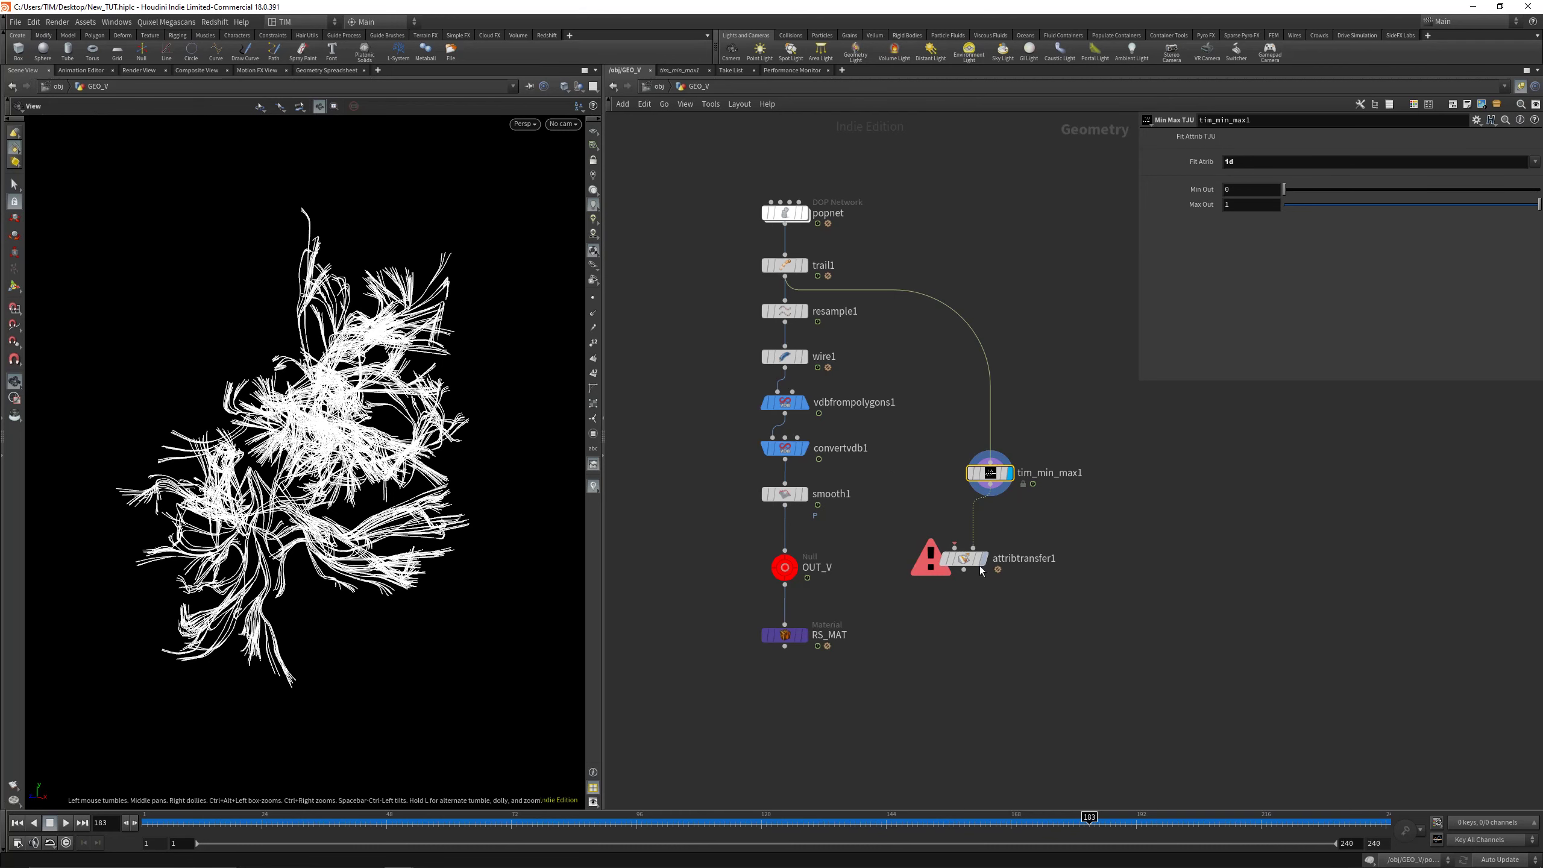
# Feed smooth1 into the first input of attribtransfer1 and display attribtransfer1
pyautogui.moveTo(981, 568); pyautogui.dragTo(978, 608)
pyautogui.click(951, 586)
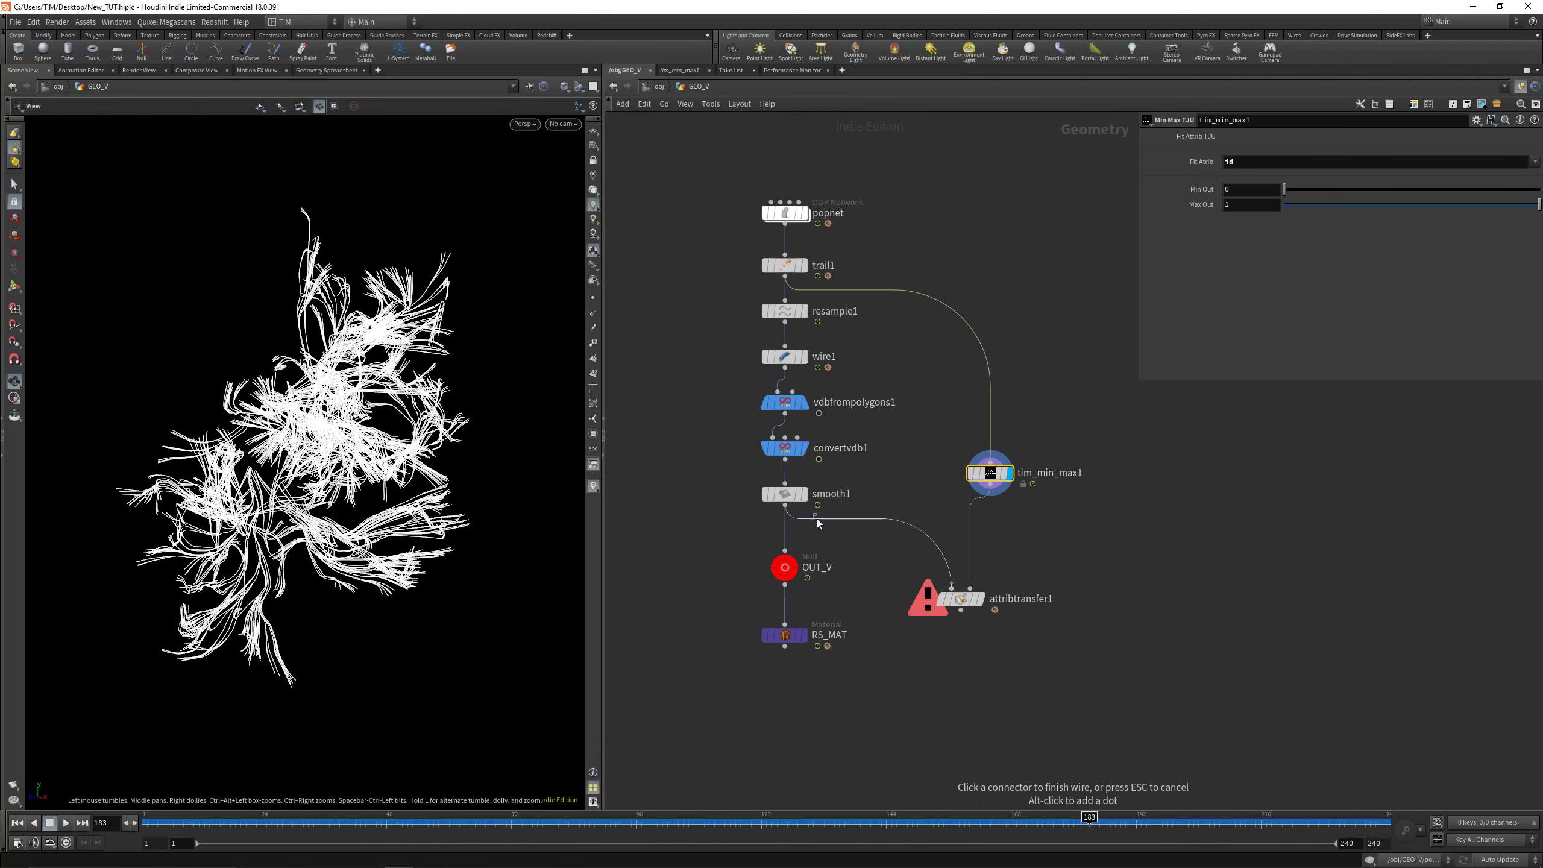
pyautogui.click(817, 522)
pyautogui.click(961, 599)
pyautogui.click(980, 599)
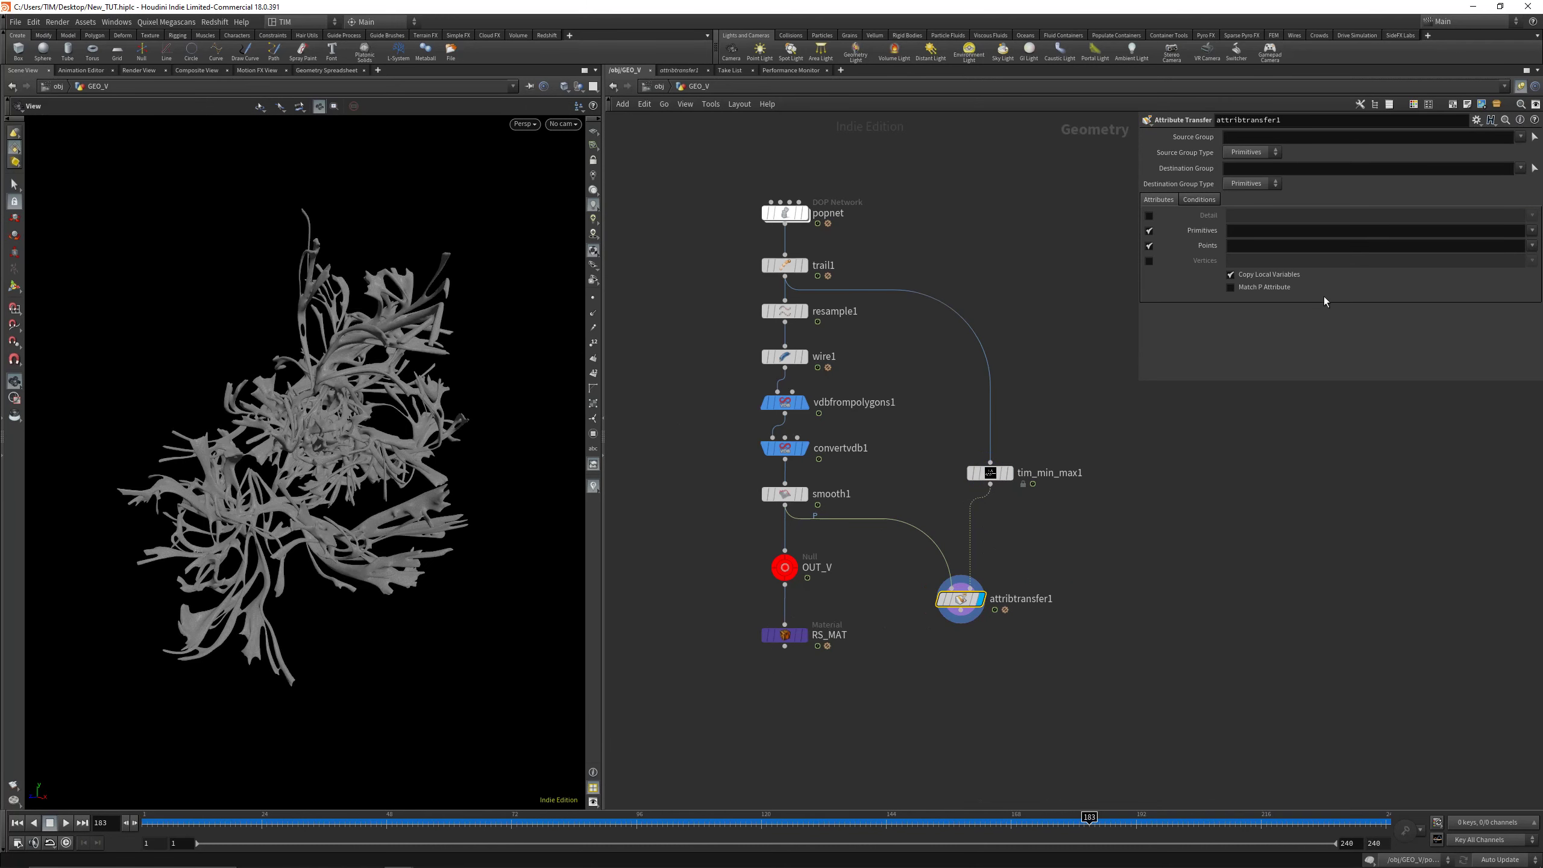
# Move OUT_V and RS_MAT lower, feed OUT_V from attribtransfer1, and check the displayed OUT_V's point values in the geometry spreadsheet
pyautogui.moveTo(723, 538); pyautogui.dragTo(881, 662)
pyautogui.moveTo(785, 568); pyautogui.dragTo(784, 693)
pyautogui.click(785, 675)
pyautogui.click(960, 609)
pyautogui.click(784, 693)
pyautogui.click(794, 684)
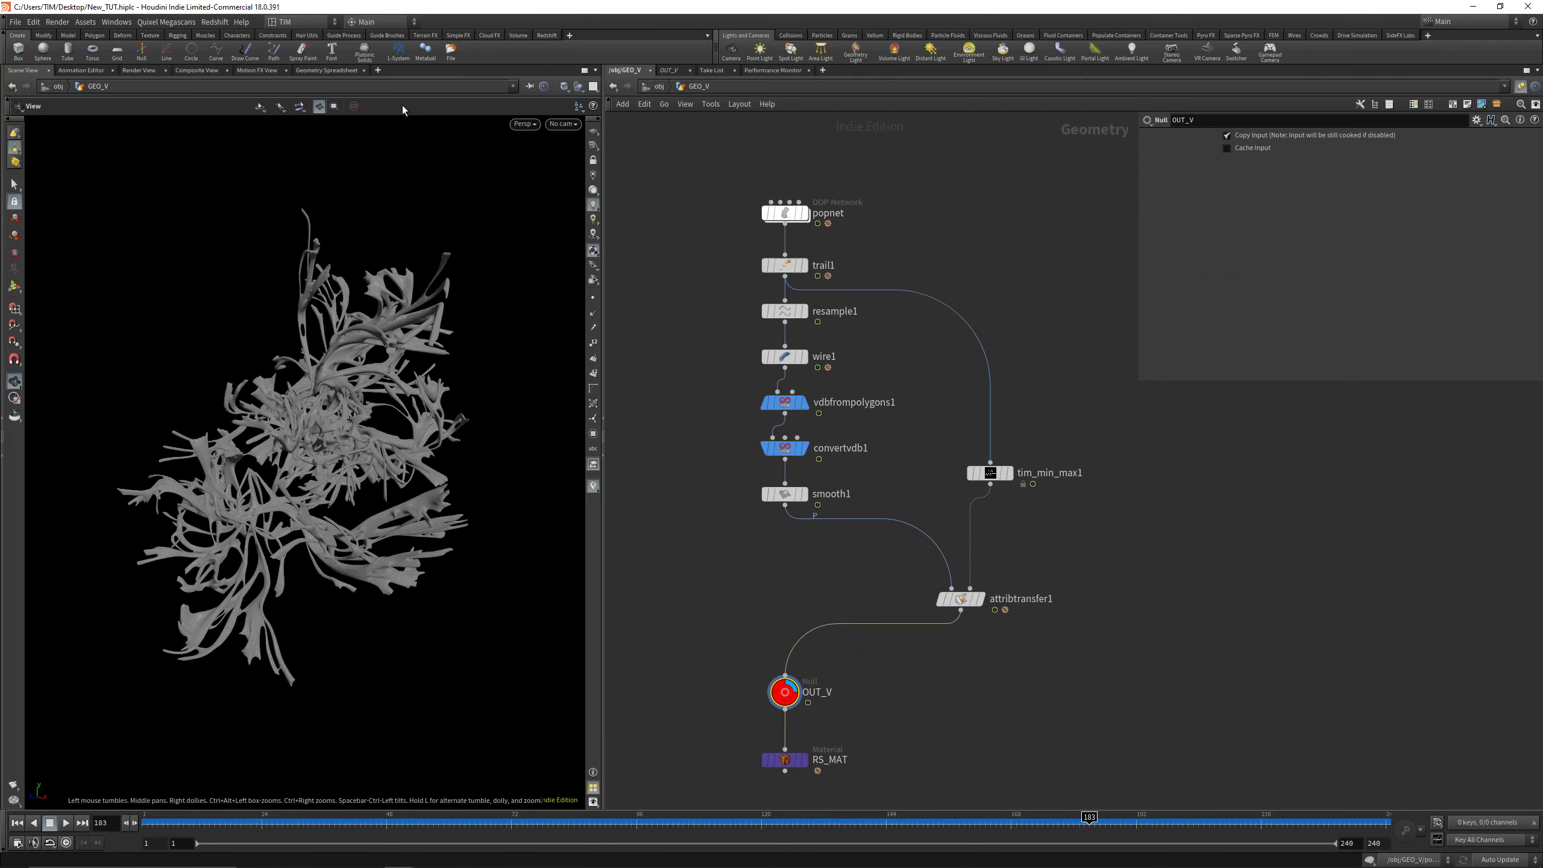
pyautogui.click(326, 70)
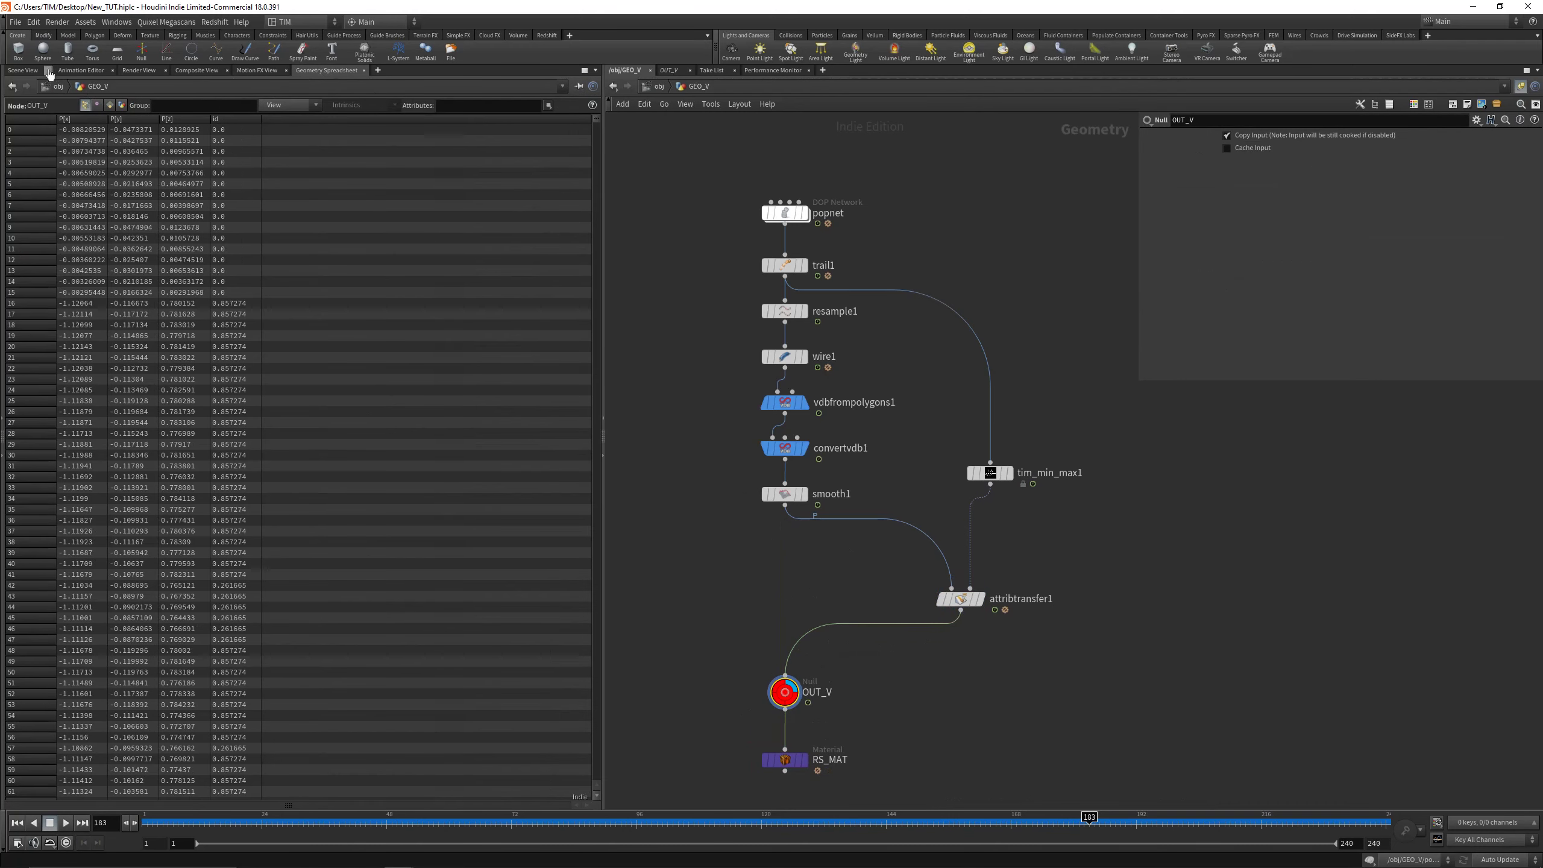
pyautogui.click(22, 70)
# Space OUT_V and RS_MAT further apart below attribtransfer1
pyautogui.moveTo(826, 683); pyautogui.dragTo(781, 601, button='middle')
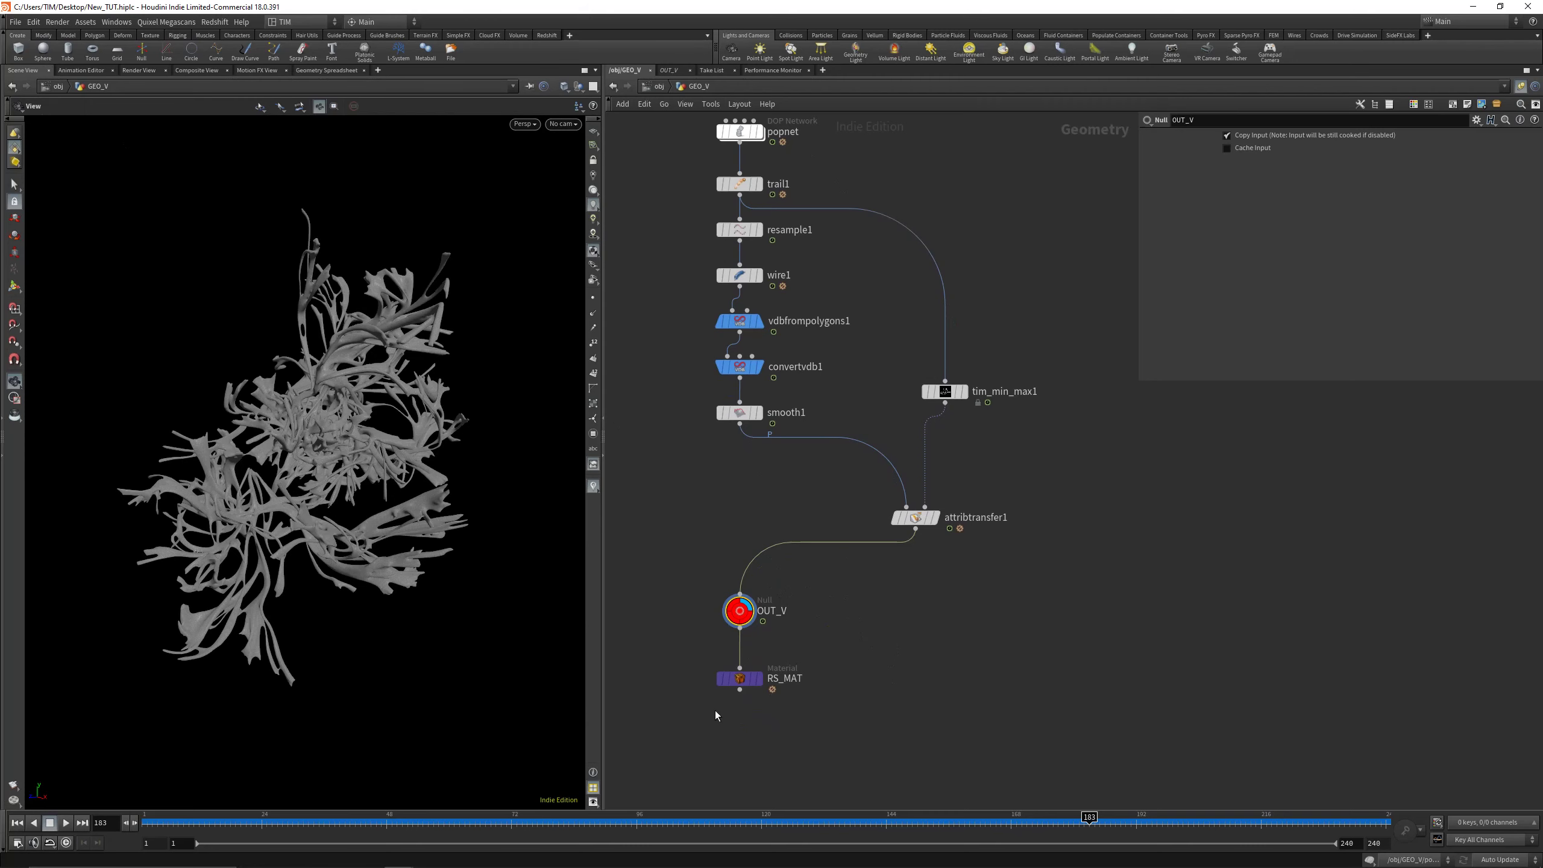
pyautogui.click(738, 680)
pyautogui.moveTo(739, 681); pyautogui.dragTo(740, 745)
pyautogui.click(773, 651)
pyautogui.moveTo(744, 610); pyautogui.dragTo(743, 645)
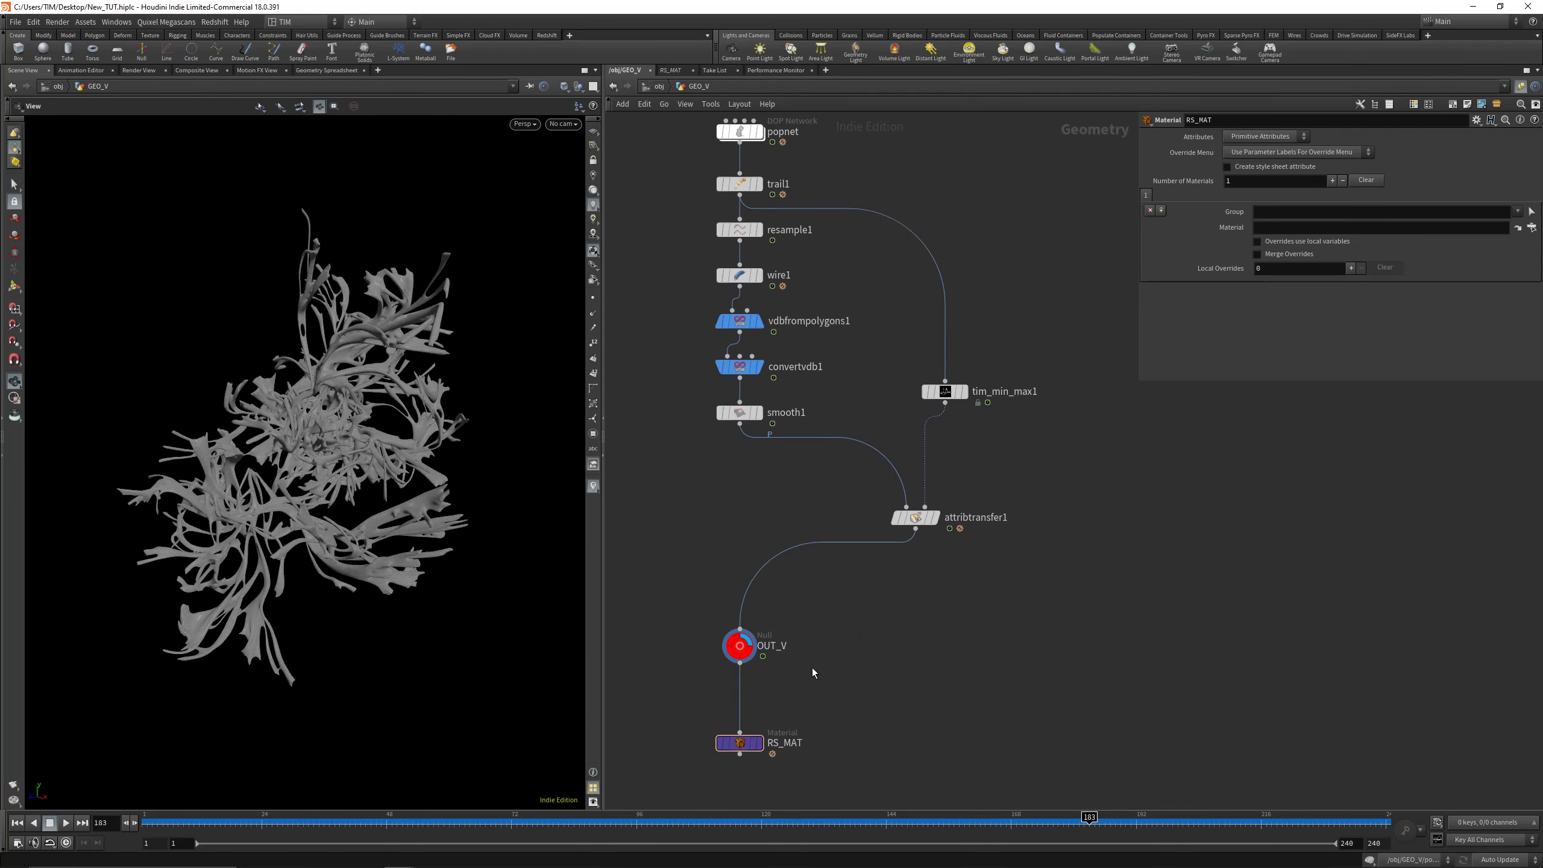
# Visualize the id point attribute as colours on the OUT_V mesh and examine the branches up close
pyautogui.click(705, 646)
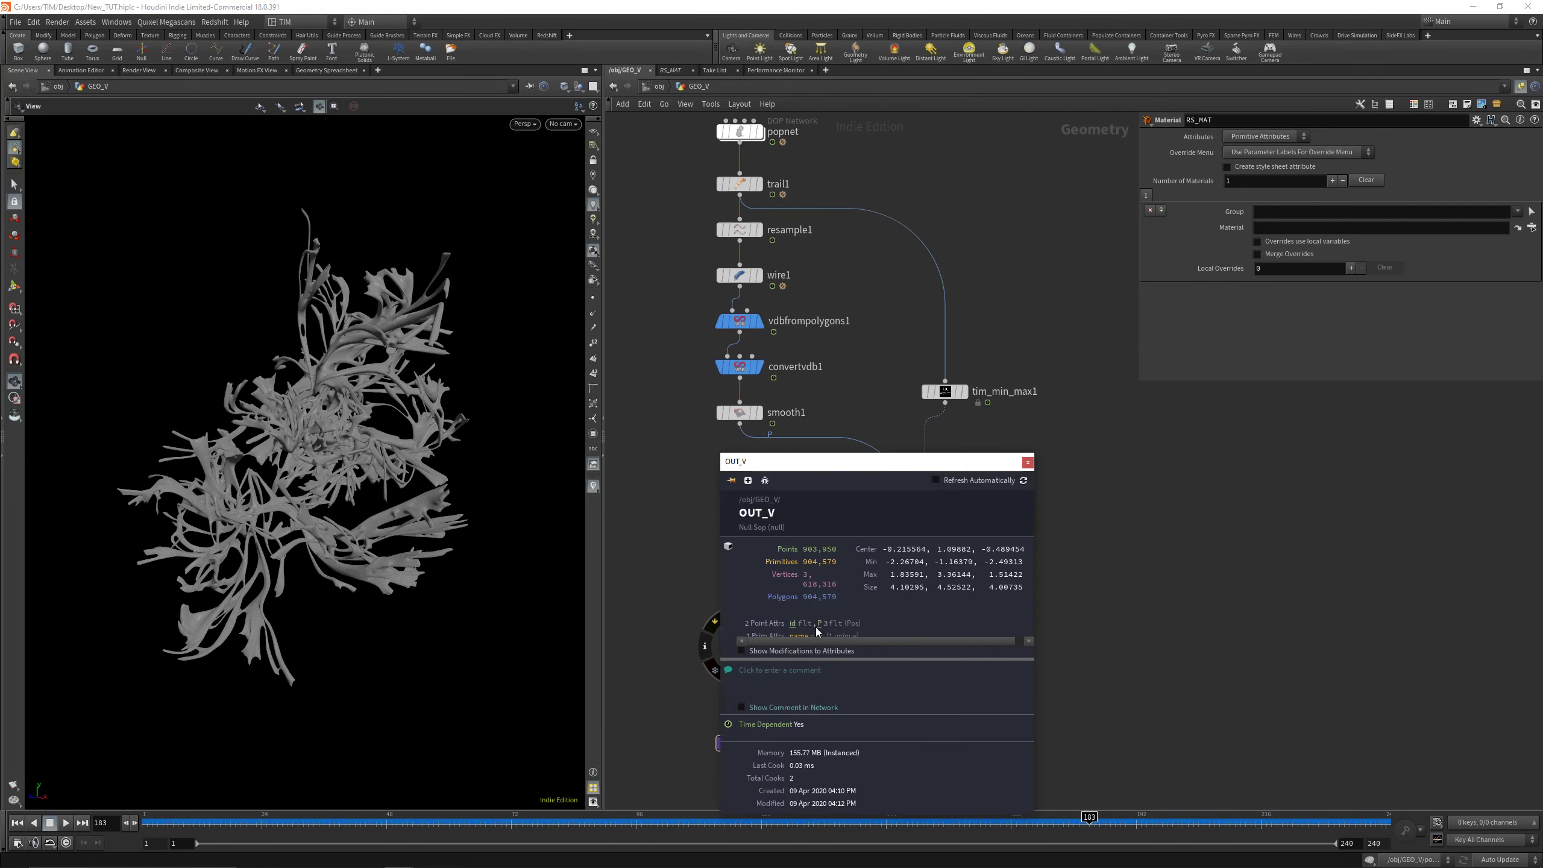
pyautogui.click(793, 625)
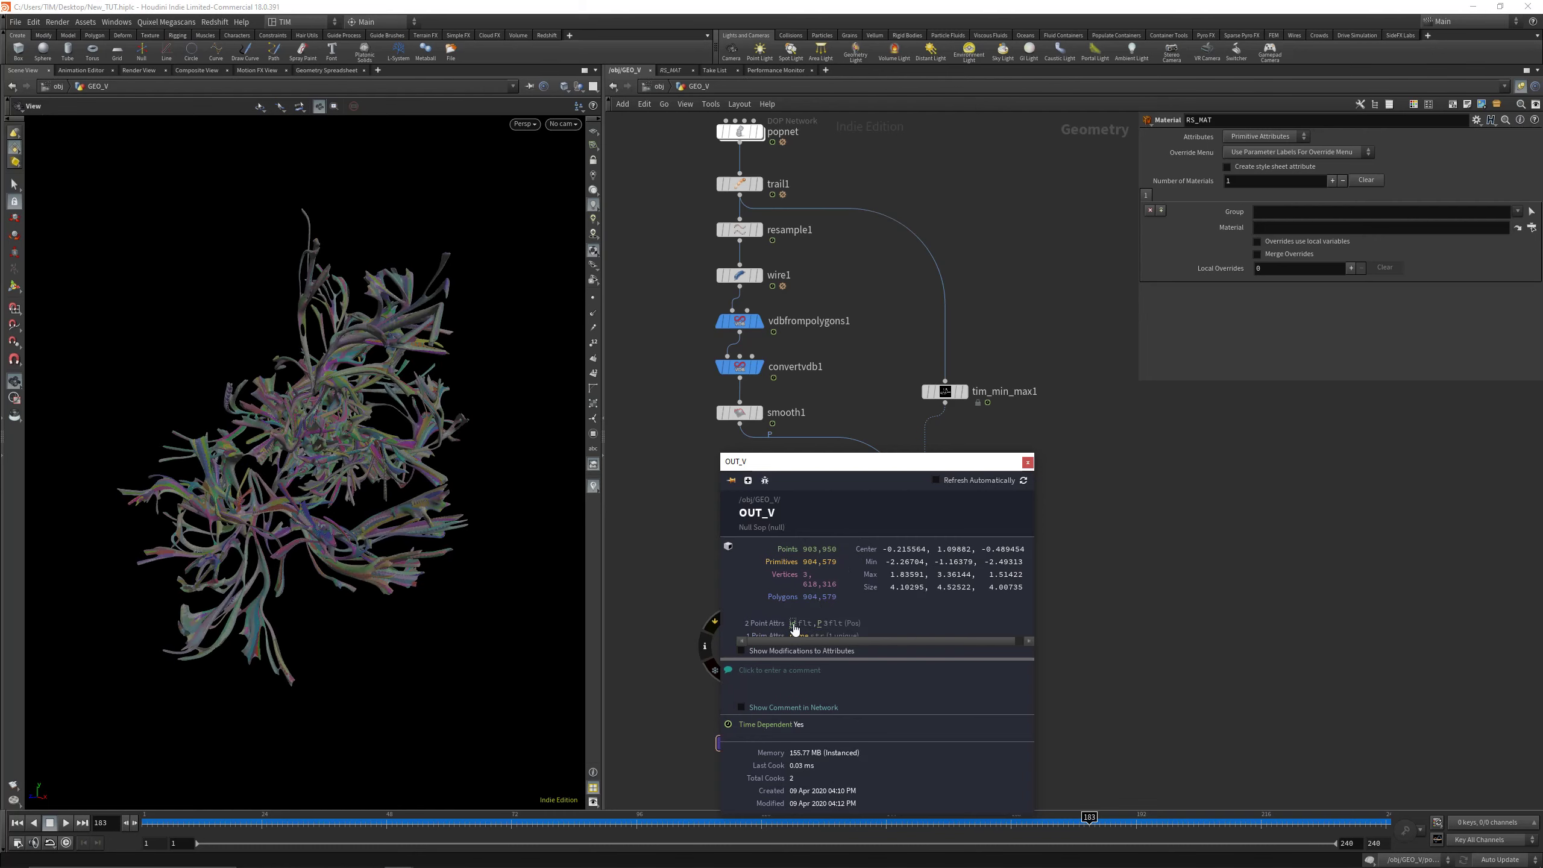
pyautogui.click(1027, 462)
pyautogui.scroll(5, 389, 414)
pyautogui.moveTo(428, 467); pyautogui.dragTo(410, 448)
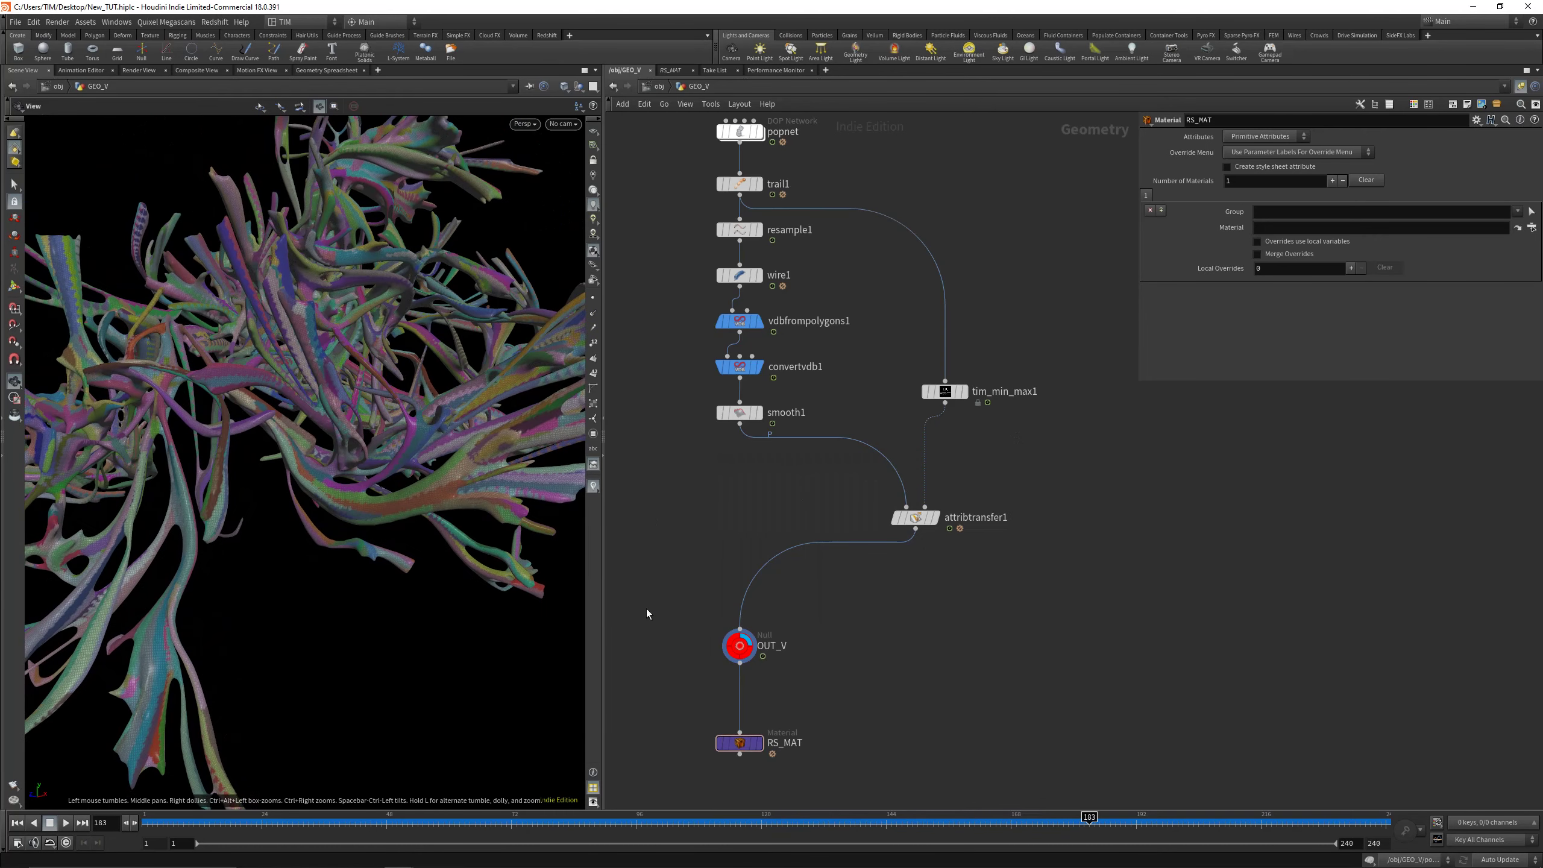
# Move RS_MAT further down to leave room for a node beneath OUT_V
pyautogui.moveTo(802, 700); pyautogui.dragTo(796, 642, button='middle')
pyautogui.moveTo(744, 688); pyautogui.dragTo(745, 727)
pyautogui.press('Tab')
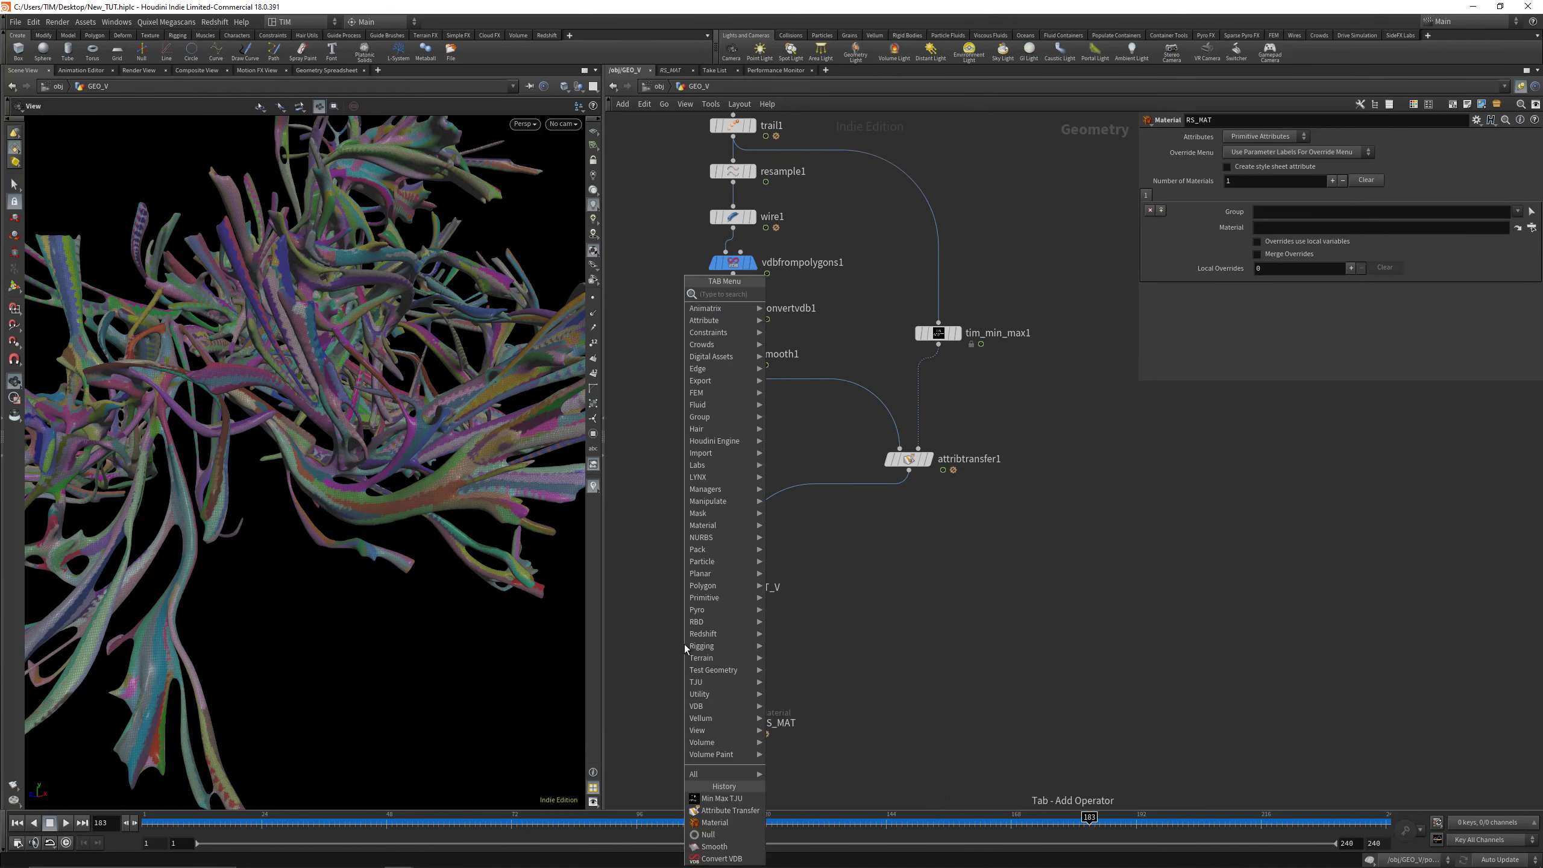
pyautogui.write('a')
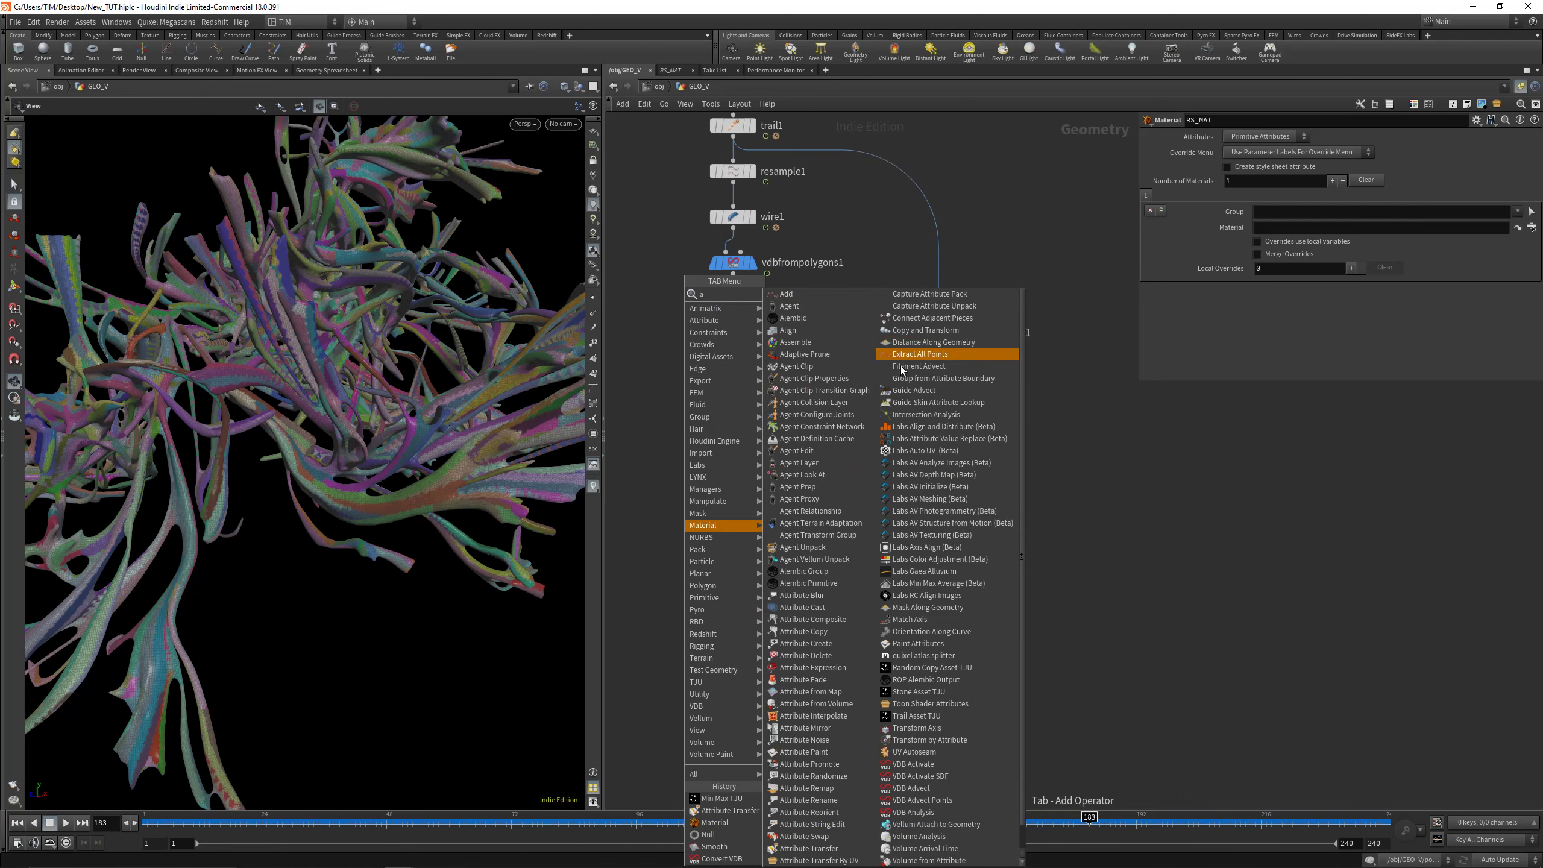
pyautogui.scroll(-1, 818, 673)
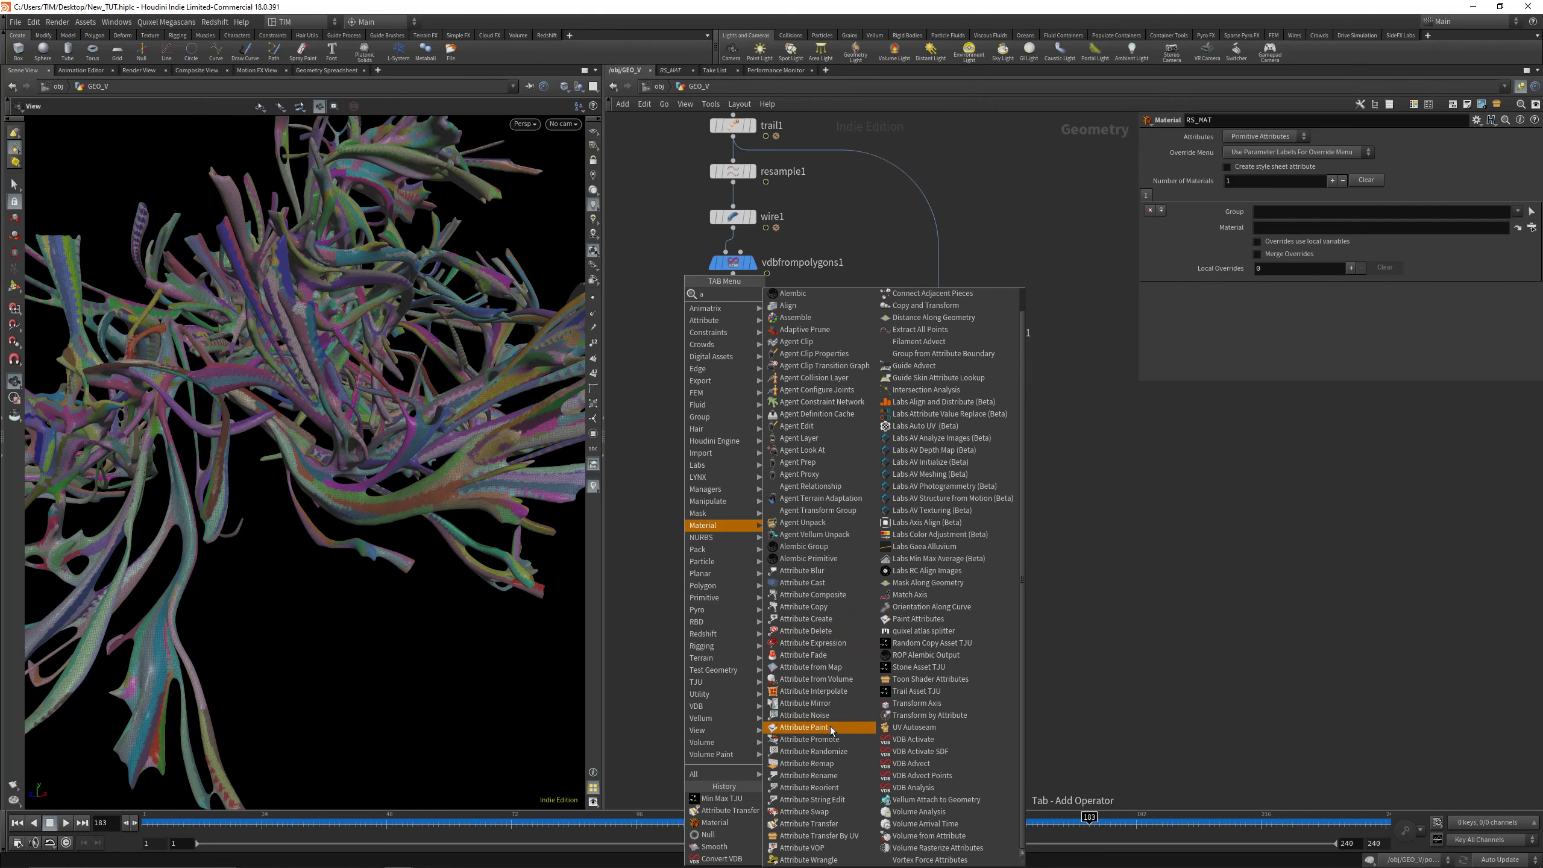
pyautogui.press('Escape')
pyautogui.press('Tab')
pyautogui.write('atr')
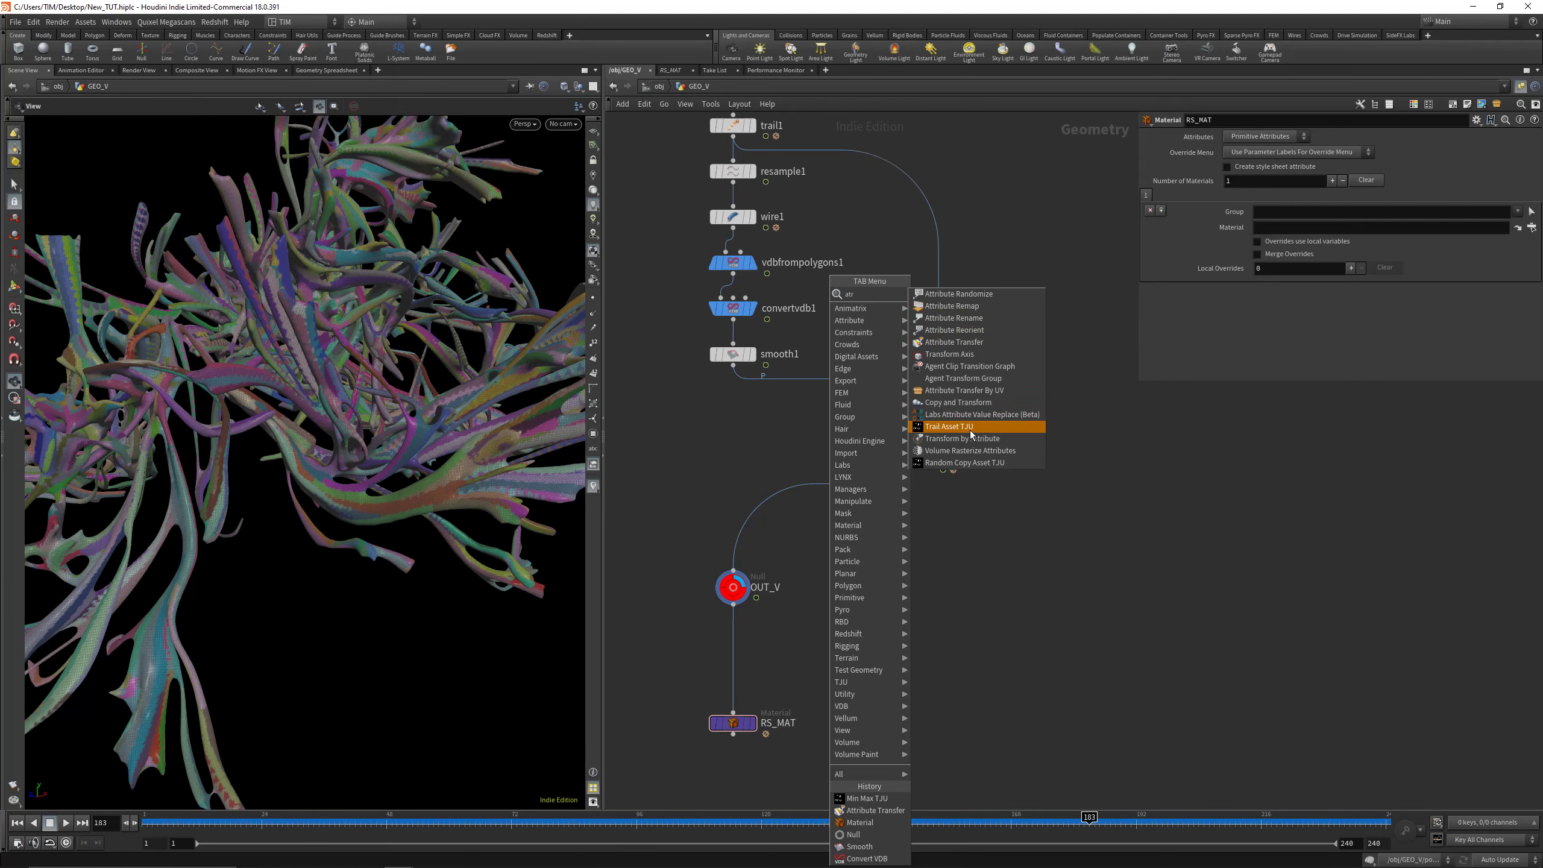
pyautogui.press('Escape')
# Insert an Attribute Blur node between OUT_V and RS_MAT and display it
pyautogui.press('Tab')
pyautogui.moveTo(865, 669)
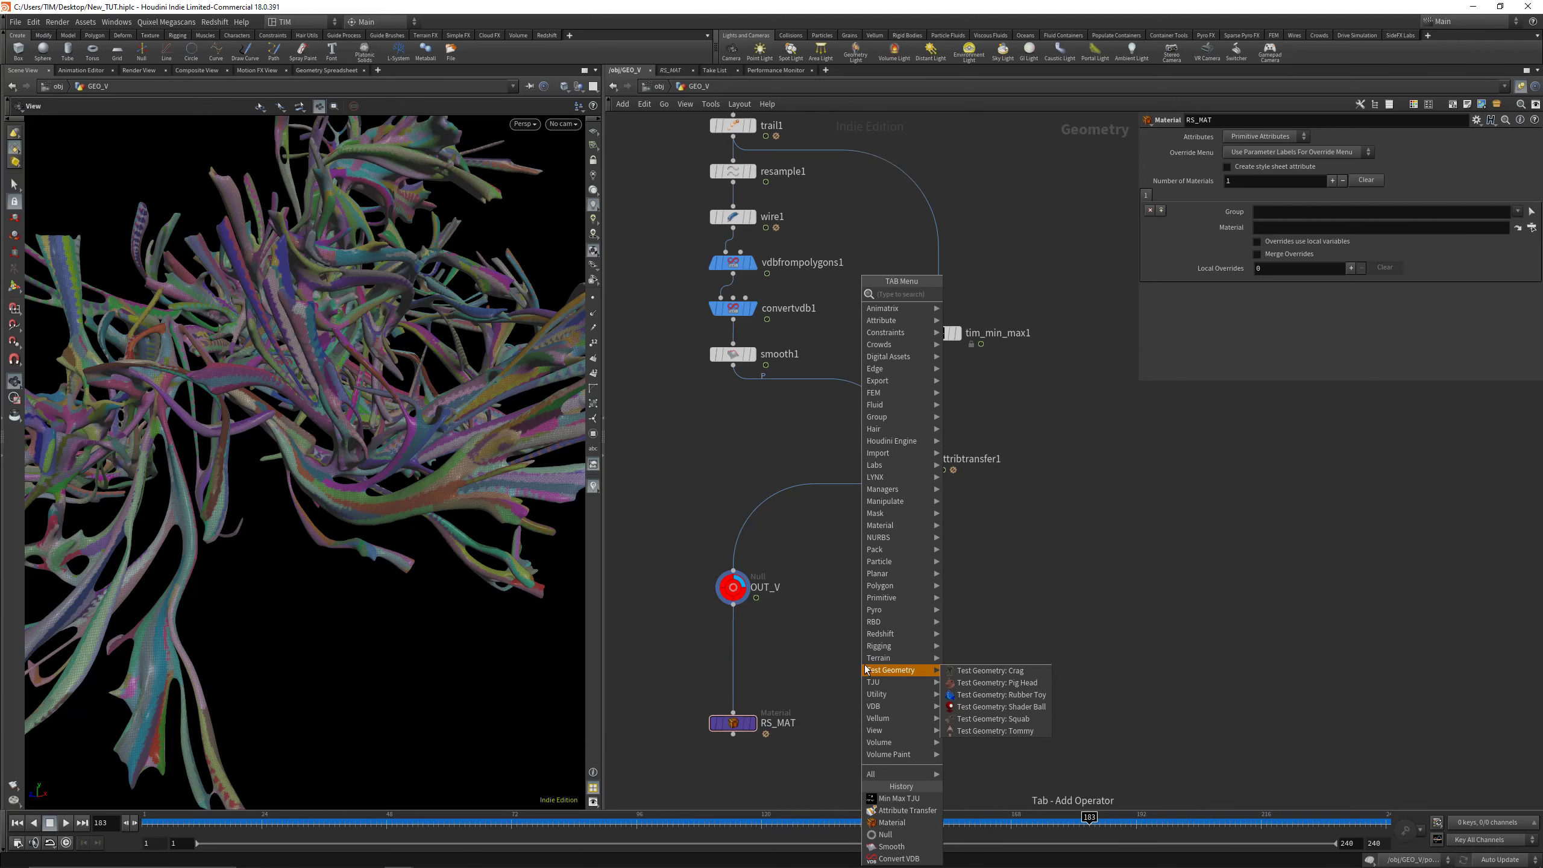
pyautogui.write('blur')
pyautogui.press('Return')
pyautogui.click(865, 669)
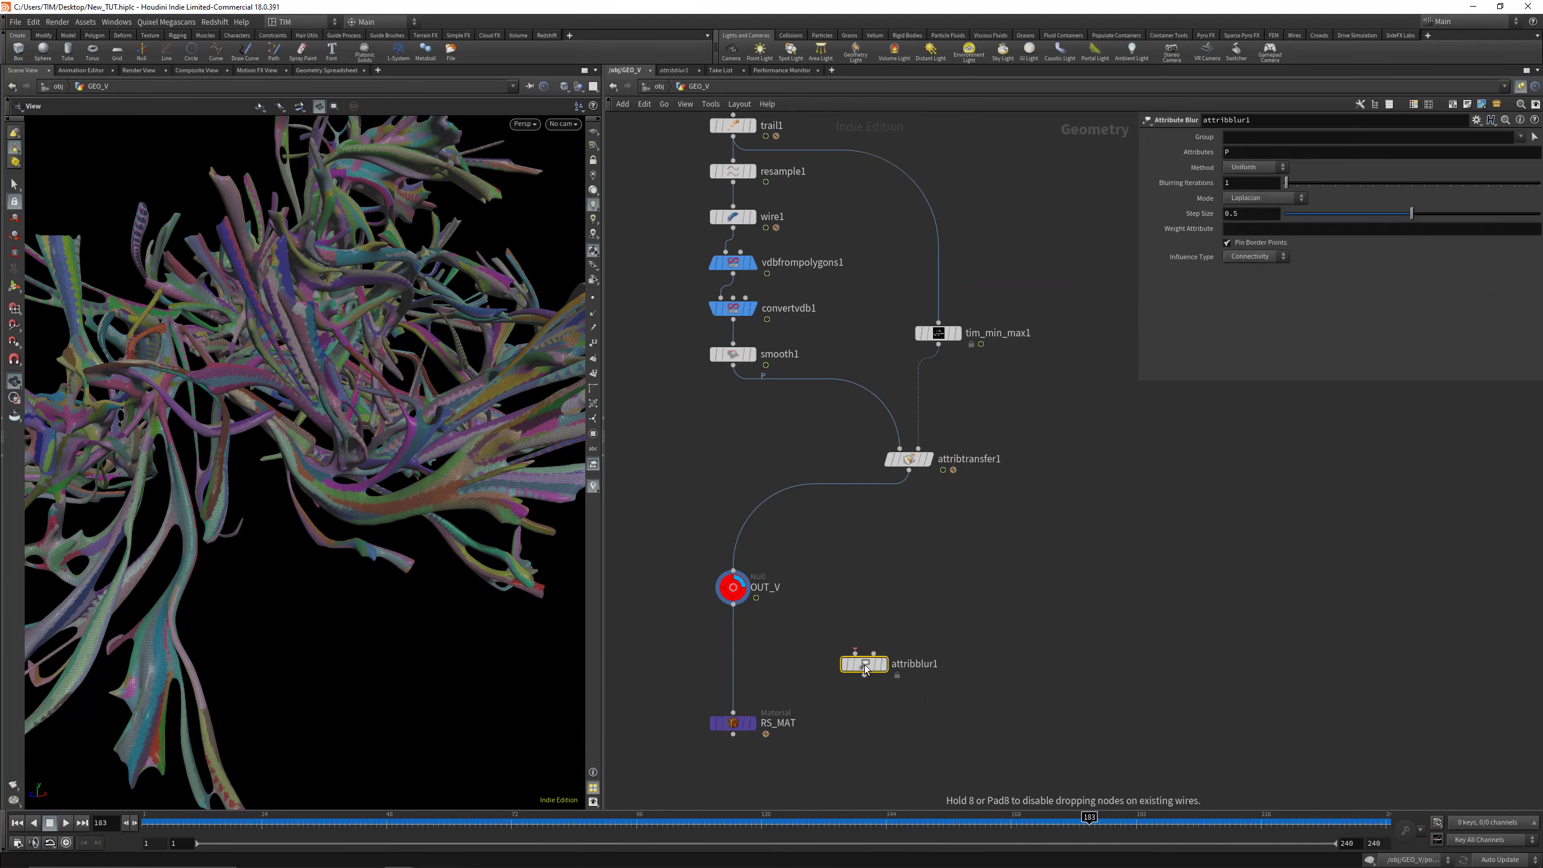
pyautogui.moveTo(865, 668); pyautogui.dragTo(790, 617)
# Set attribblur1 to blur the id attribute with 16 blurring iterations and a step size of 0.151
pyautogui.doubleClick(1259, 151)
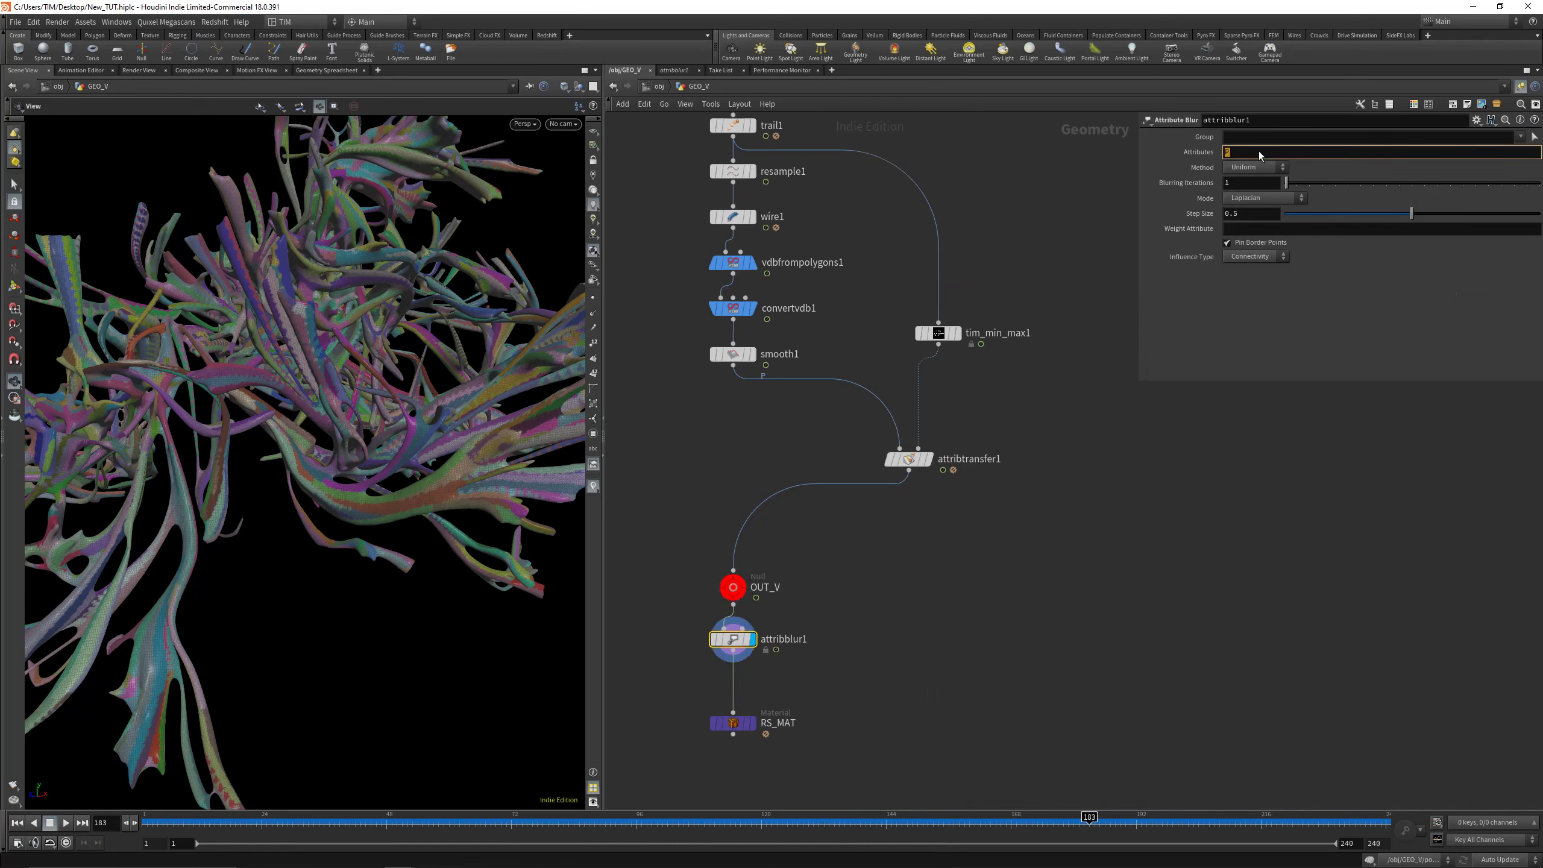
pyautogui.write('id')
pyautogui.press('Return')
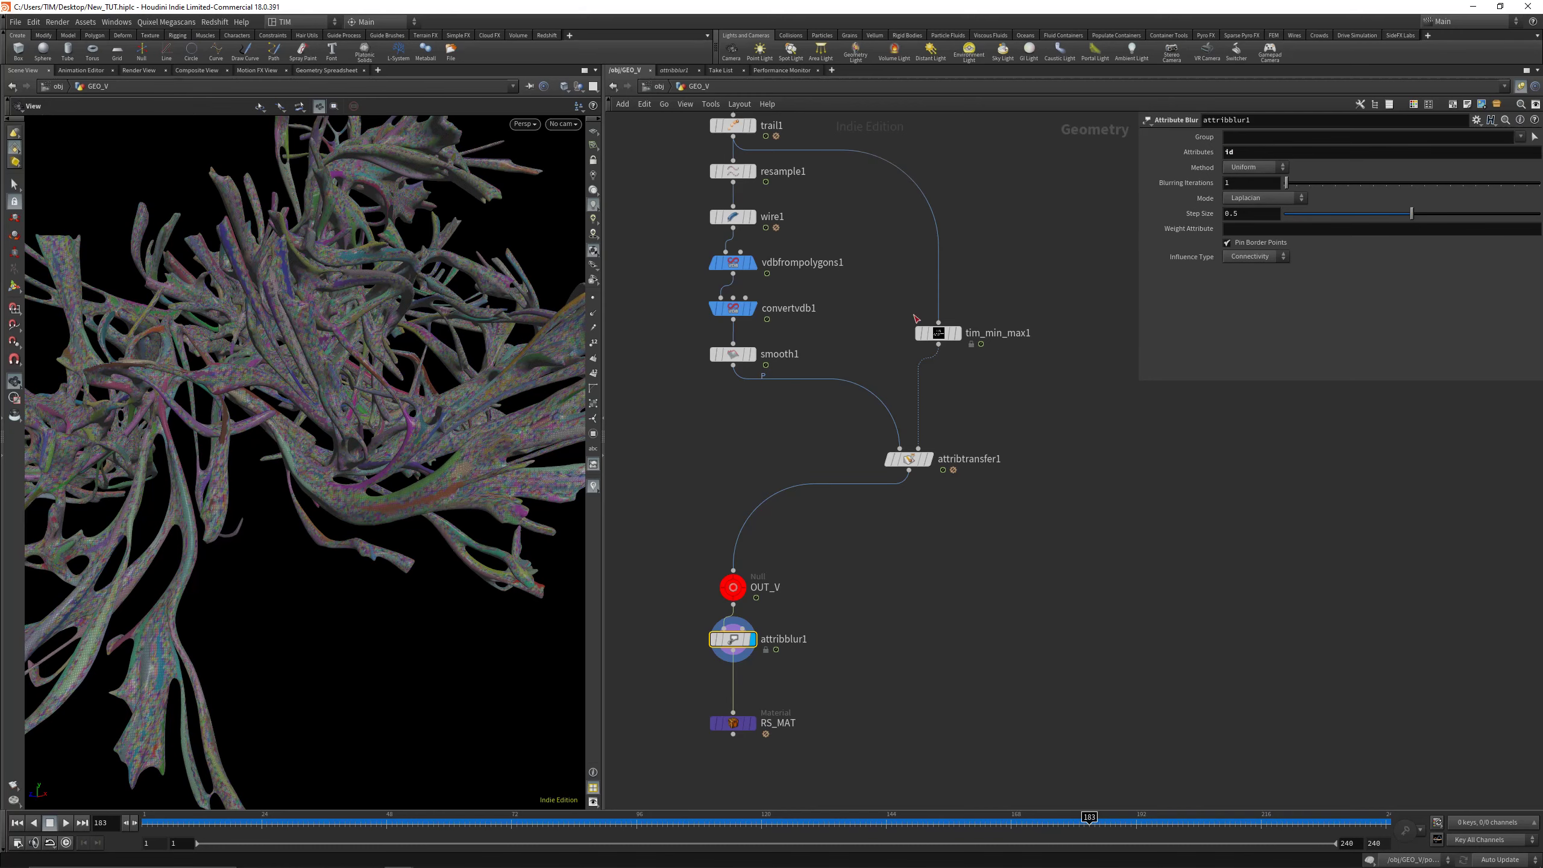
pyautogui.moveTo(1286, 183); pyautogui.dragTo(1288, 183)
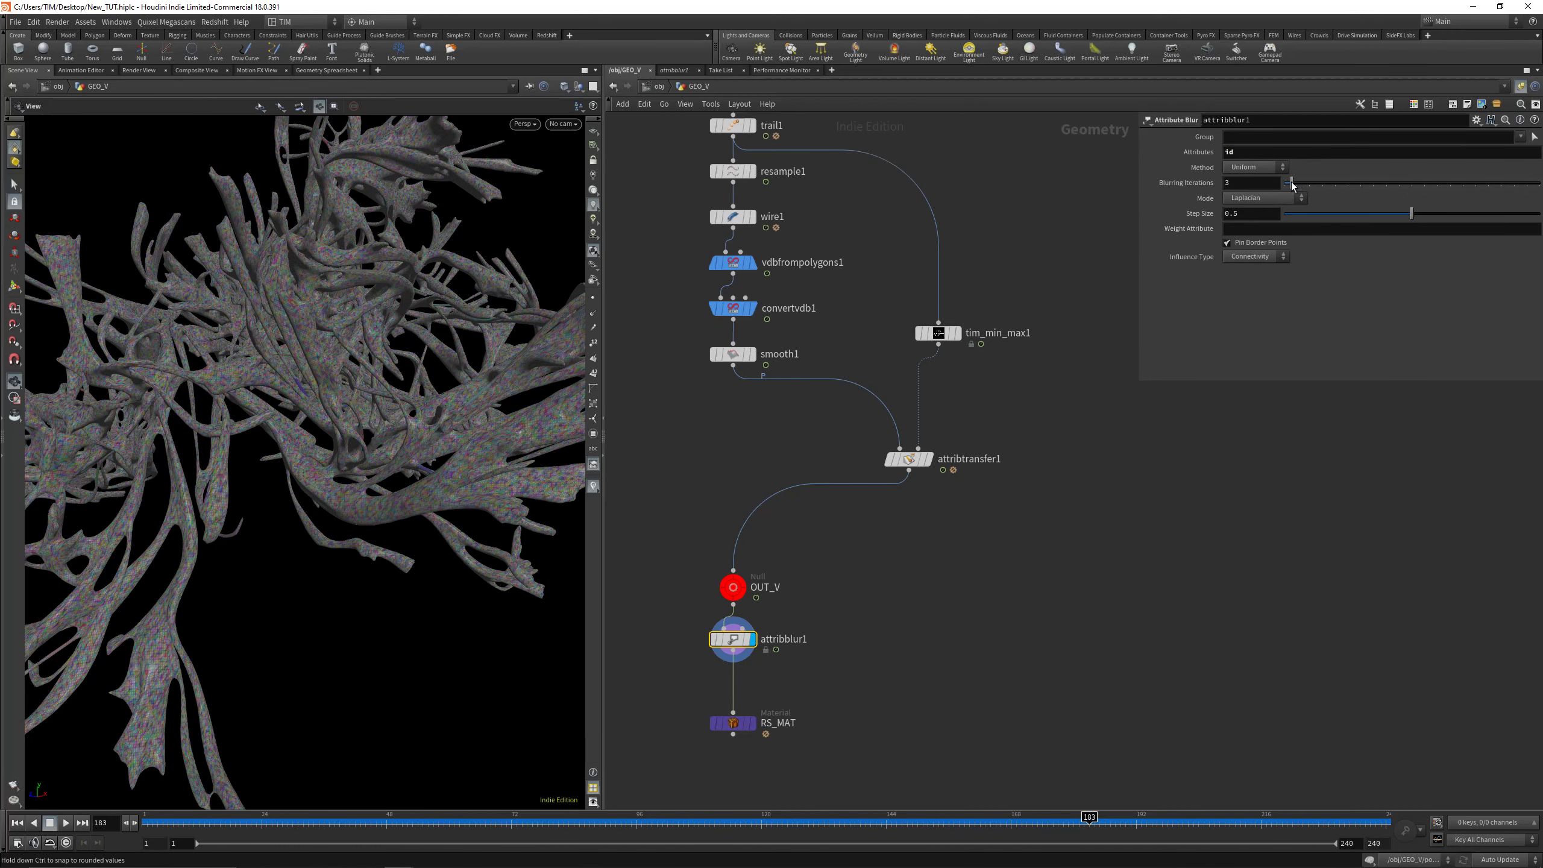
pyautogui.moveTo(1393, 216); pyautogui.dragTo(1325, 184)
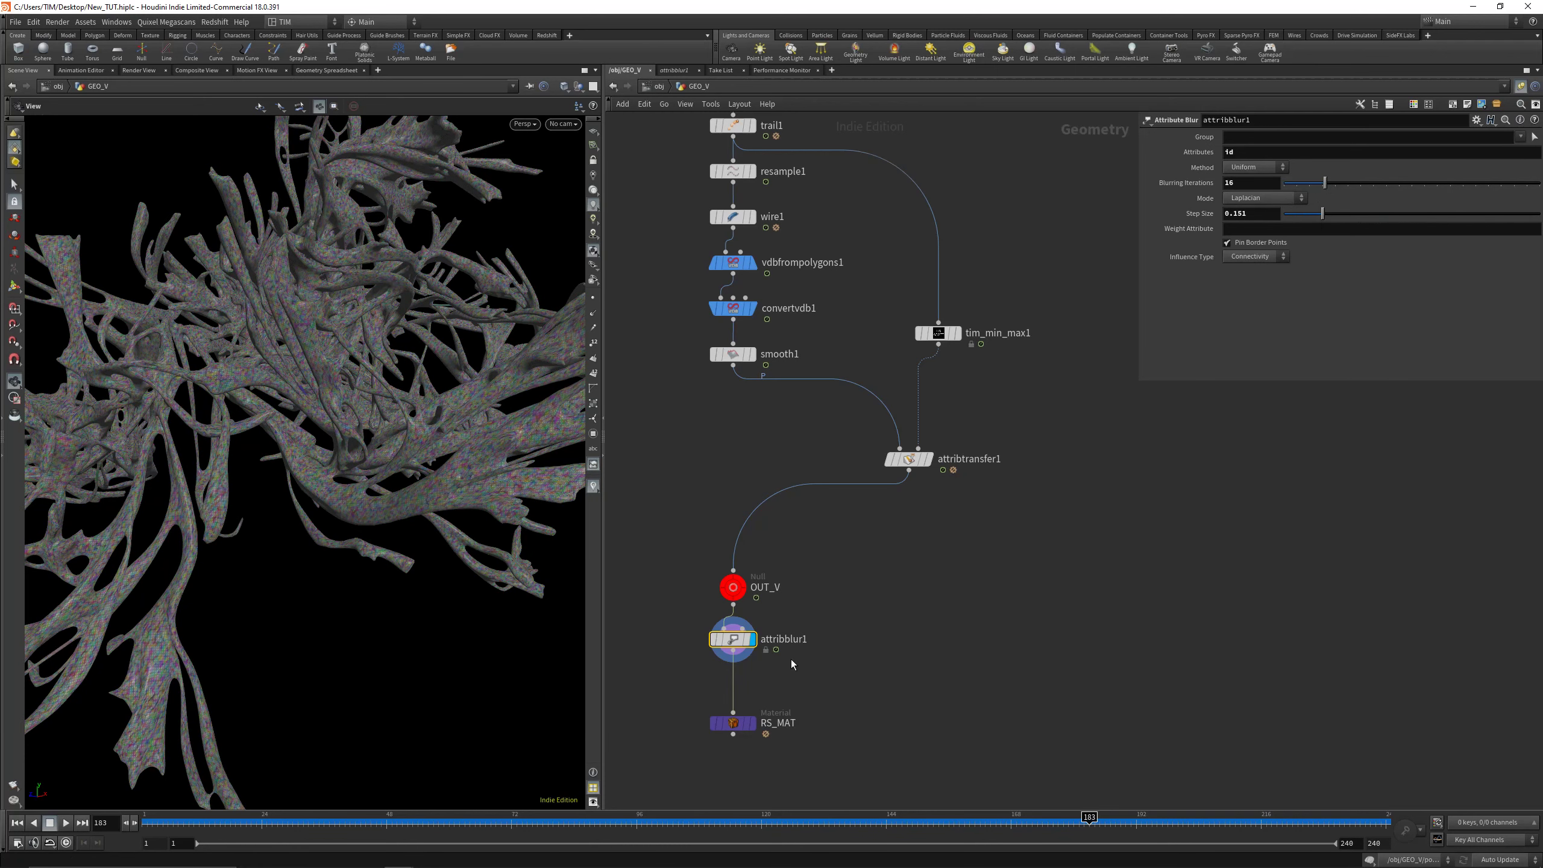
# Delete attribblur1 and display RS_MAT
pyautogui.press('Delete')
pyautogui.click(733, 722)
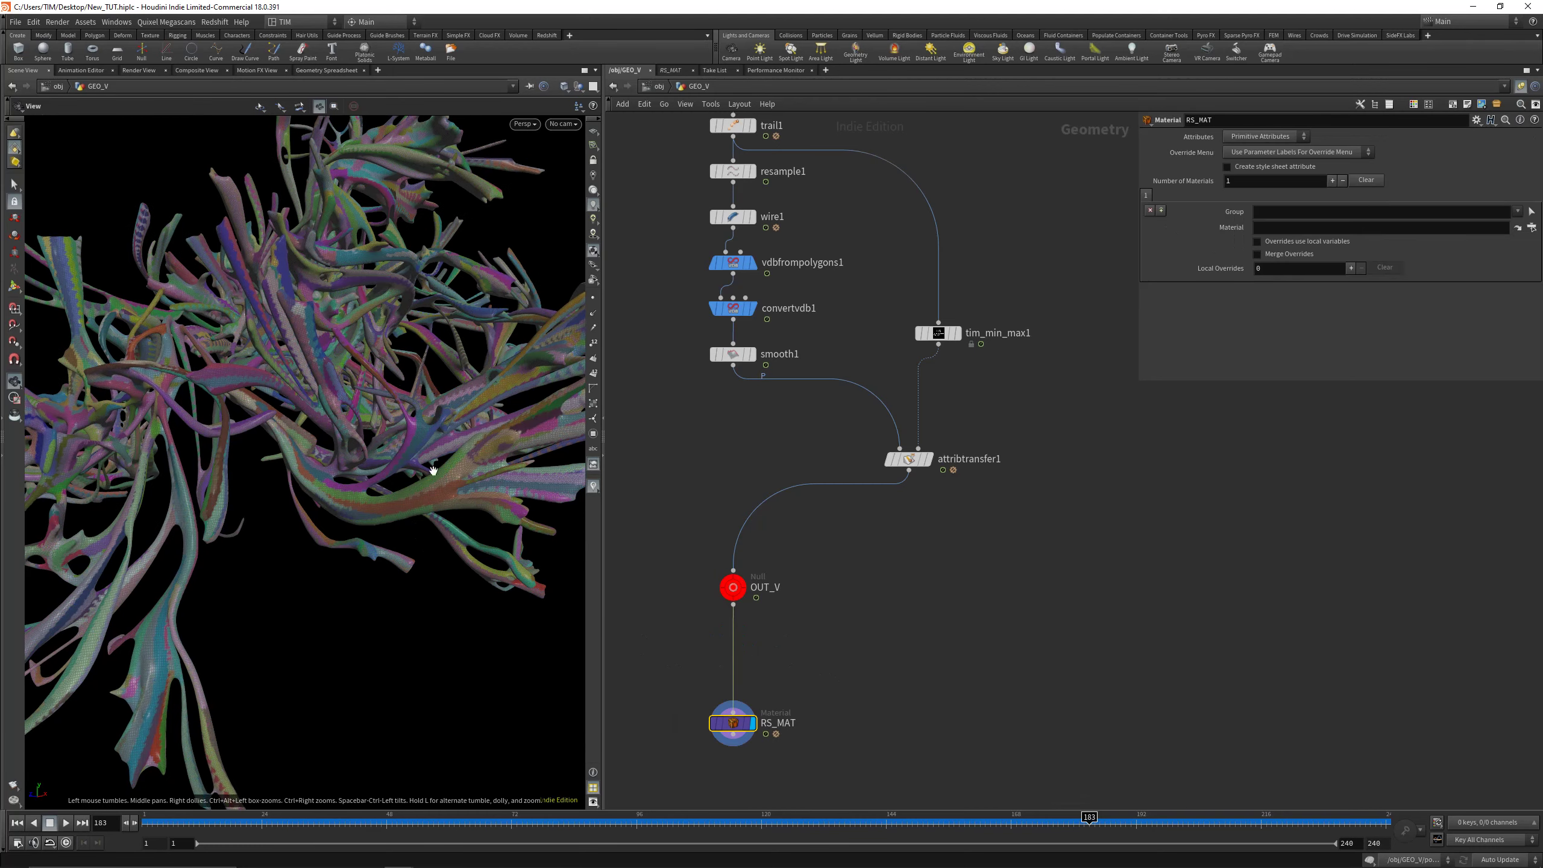
# Frame the whole coloured structure in the 3D view and save the scene
pyautogui.moveTo(433, 471); pyautogui.dragTo(406, 398, button='right')
pyautogui.moveTo(406, 399); pyautogui.dragTo(378, 449)
pyautogui.hotkey('ctrl', 's')
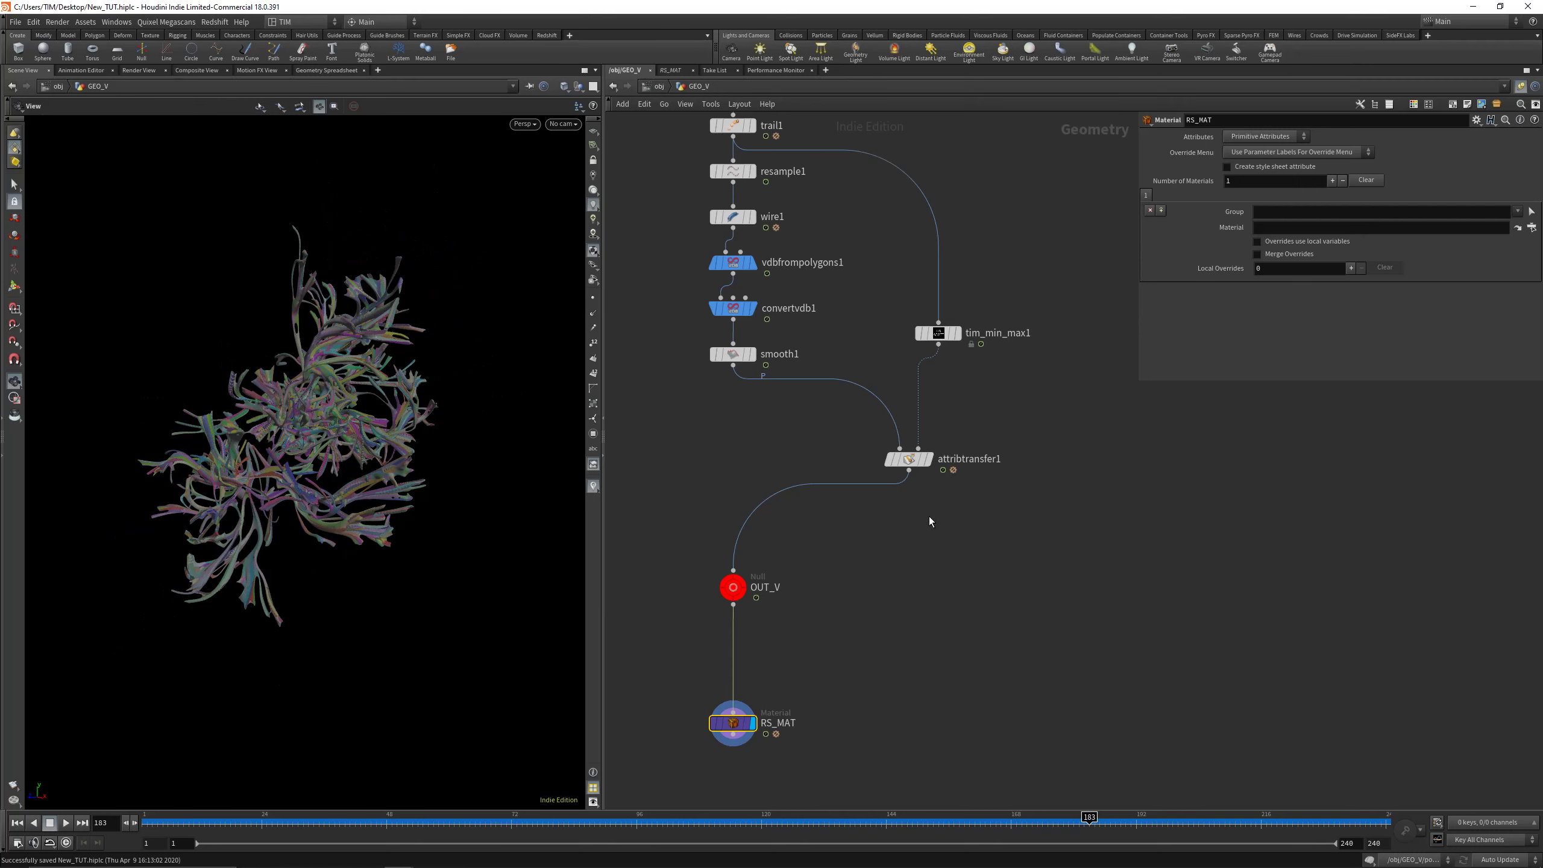
# Create a new camera from the current view at the object level and lock it to the view
pyautogui.press('u')
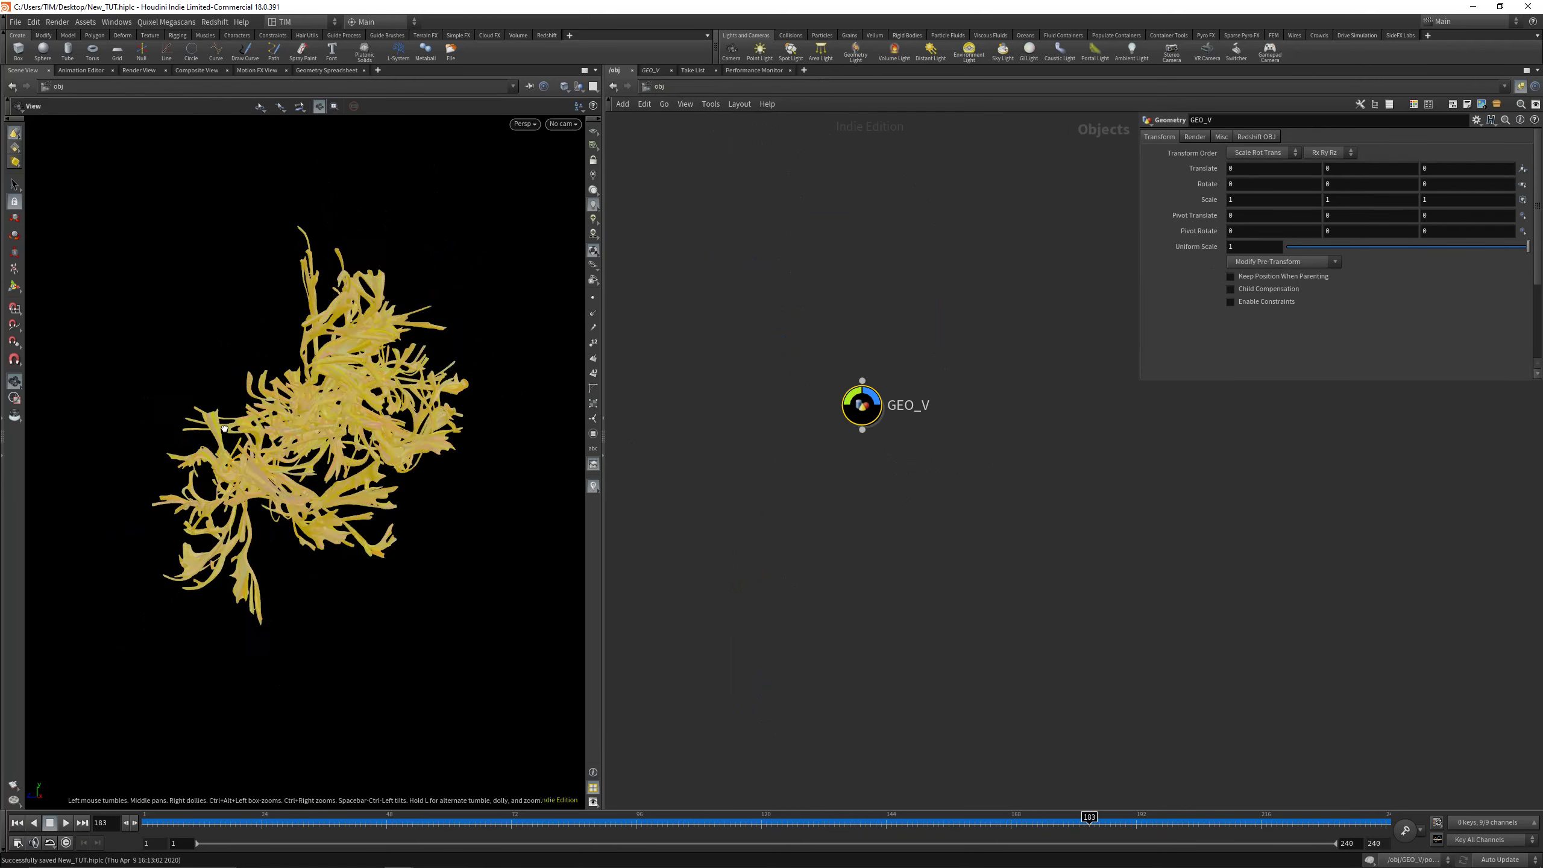
pyautogui.moveTo(292, 441); pyautogui.dragTo(287, 426)
pyautogui.click(562, 124)
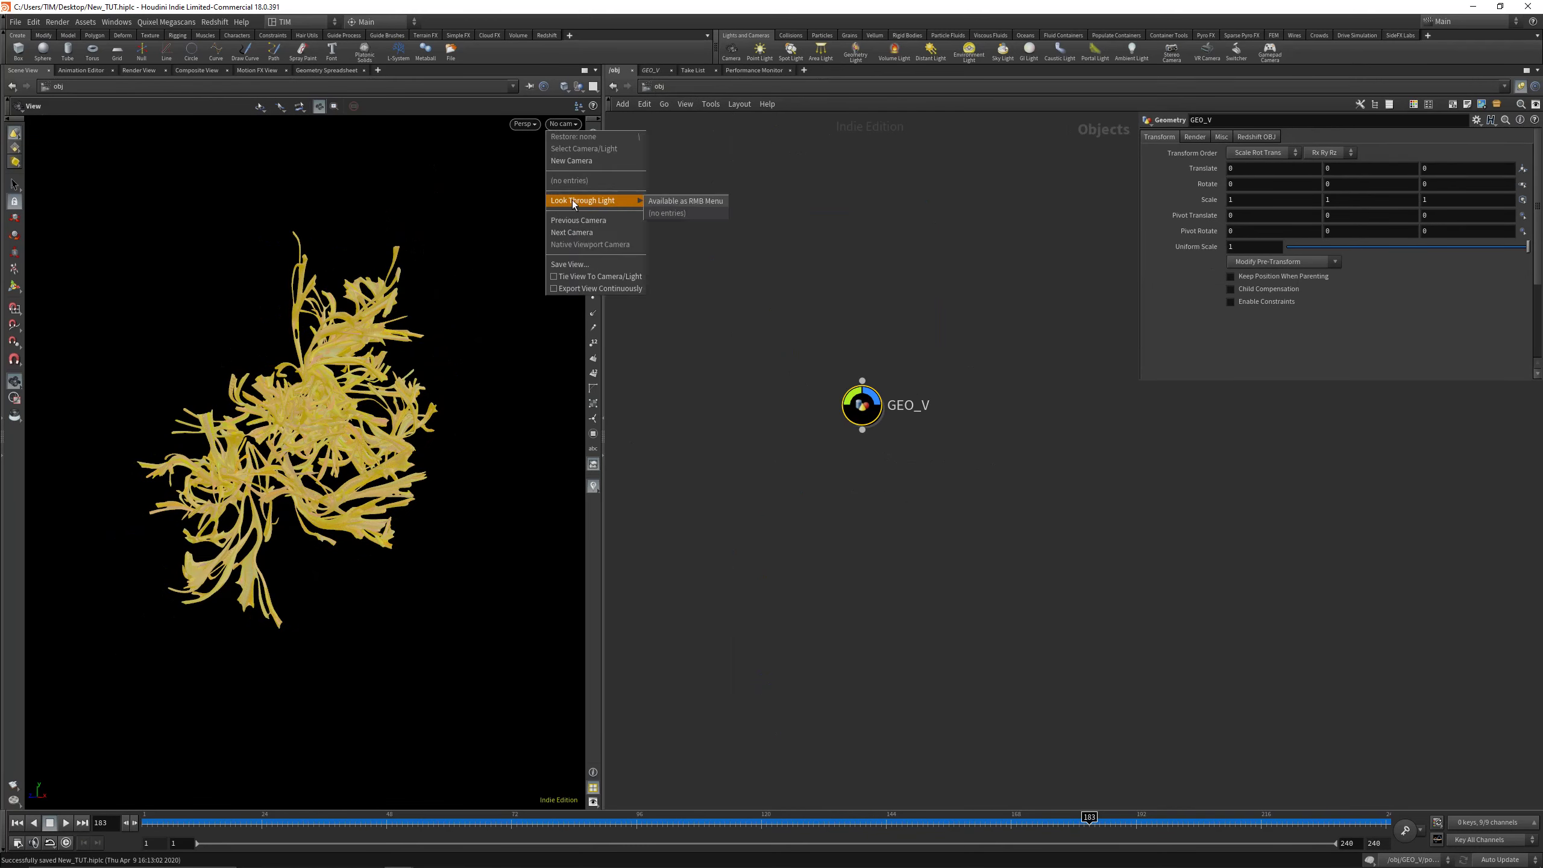
pyautogui.click(576, 153)
pyautogui.click(593, 159)
# Frame the whole structure through cam1 and place the camera node below GEO_V
pyautogui.moveTo(261, 444); pyautogui.dragTo(365, 462)
pyautogui.scroll(4, 215, 494)
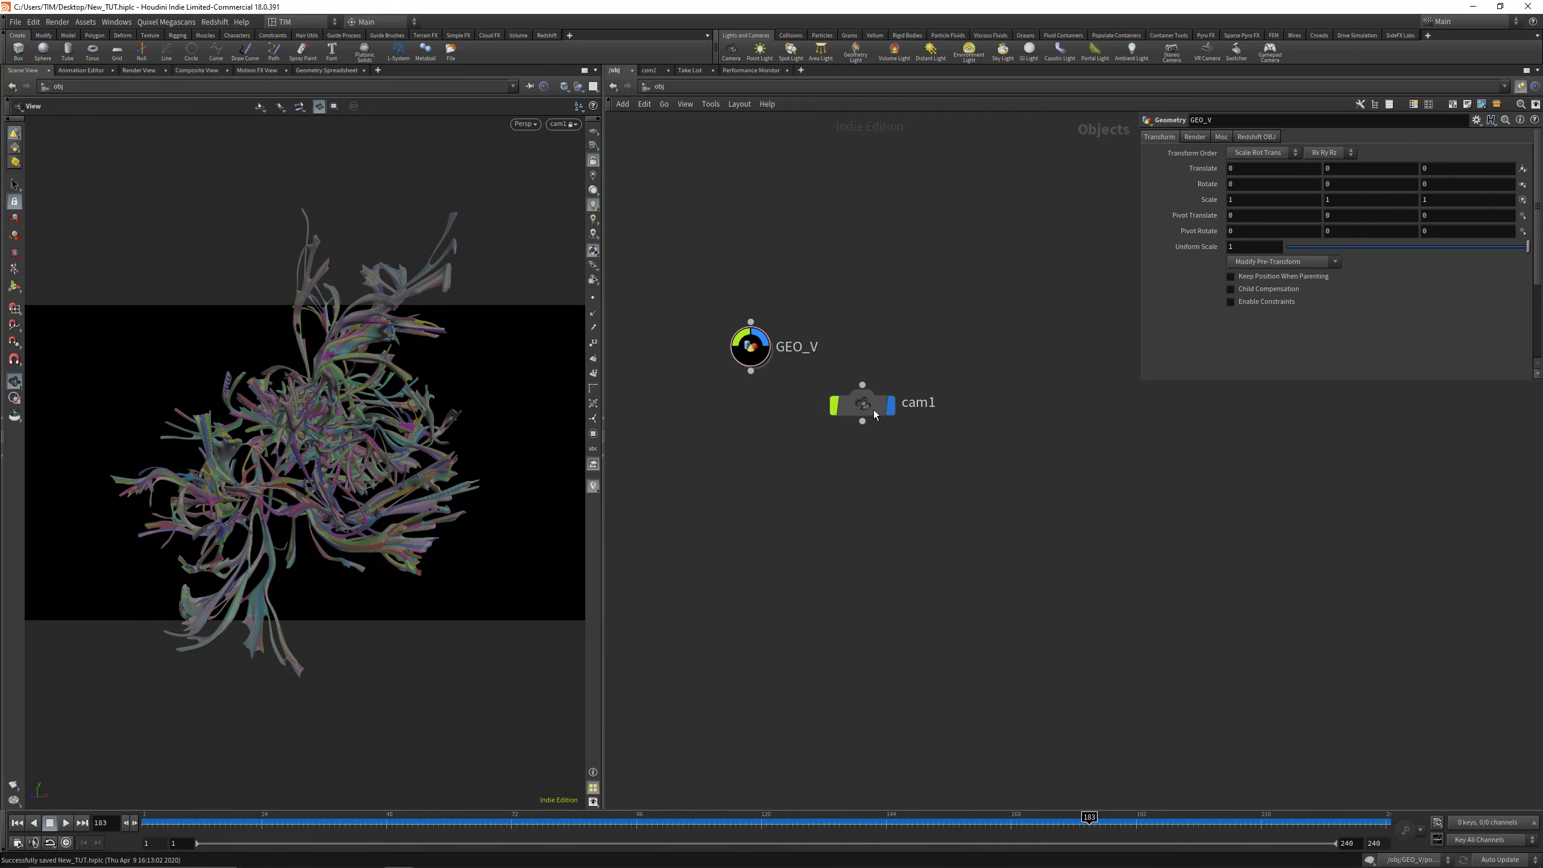
pyautogui.moveTo(873, 411); pyautogui.dragTo(759, 662)
pyautogui.scroll(-3, 827, 601)
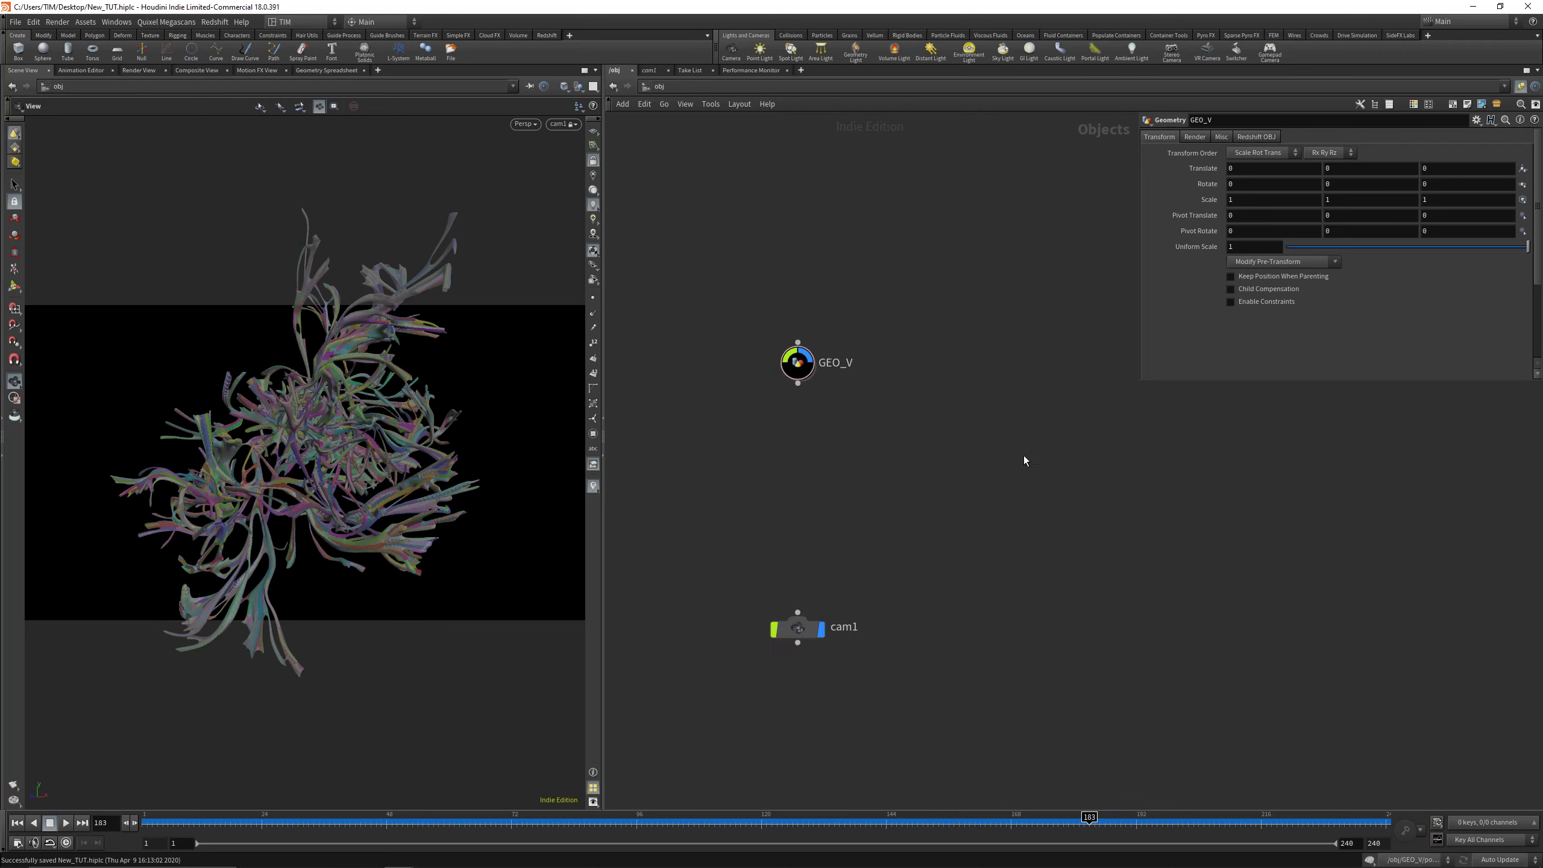
# Add a Material Network and a ROP Network to the object network beside GEO_V
pyautogui.press('Tab')
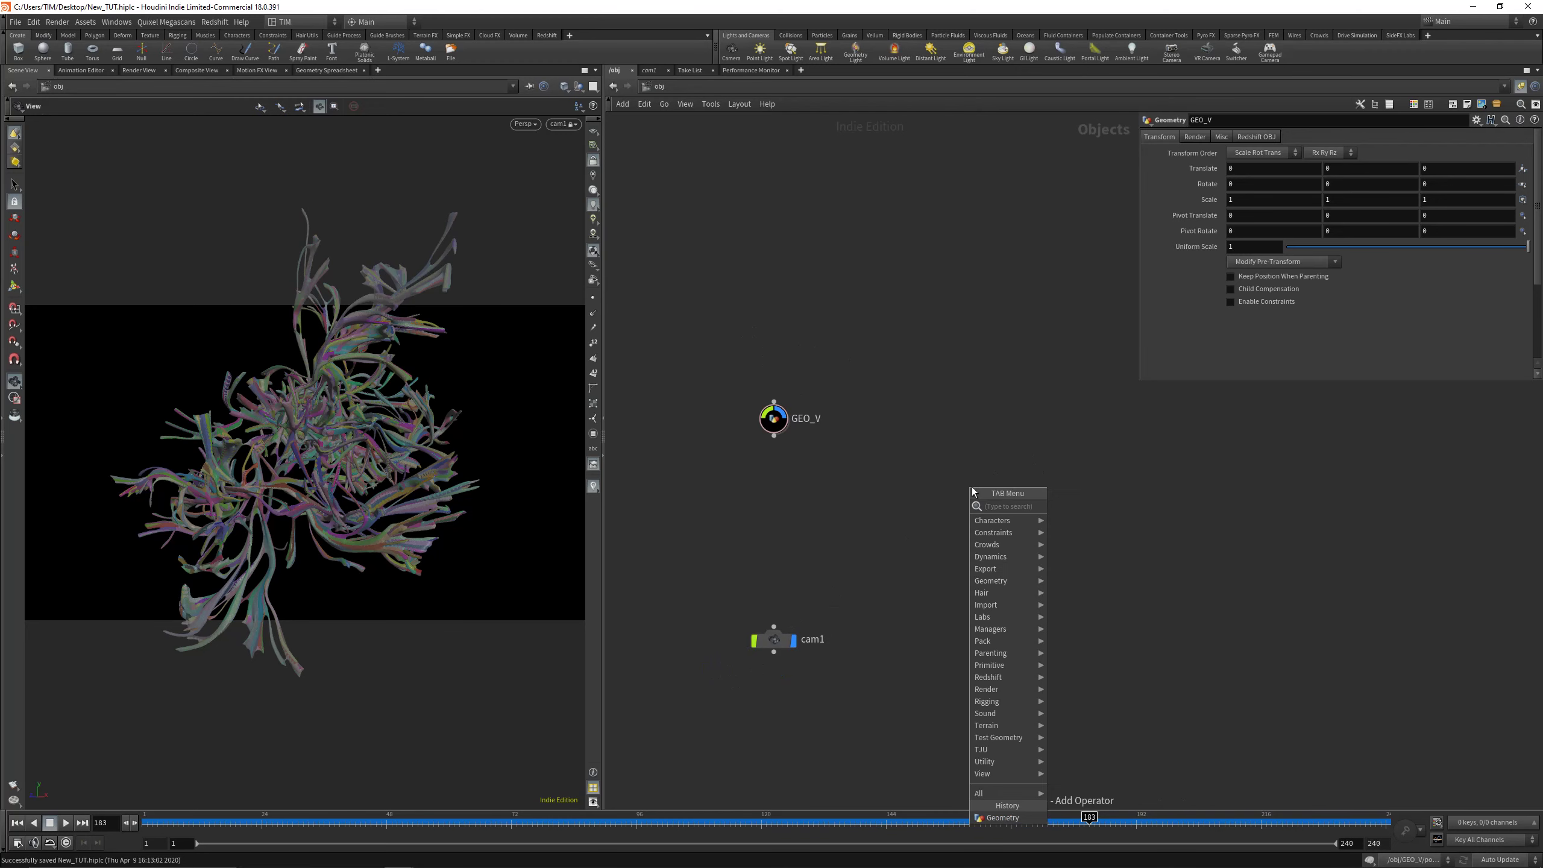
pyautogui.click(1094, 516)
pyautogui.click(905, 466)
pyautogui.press('Tab')
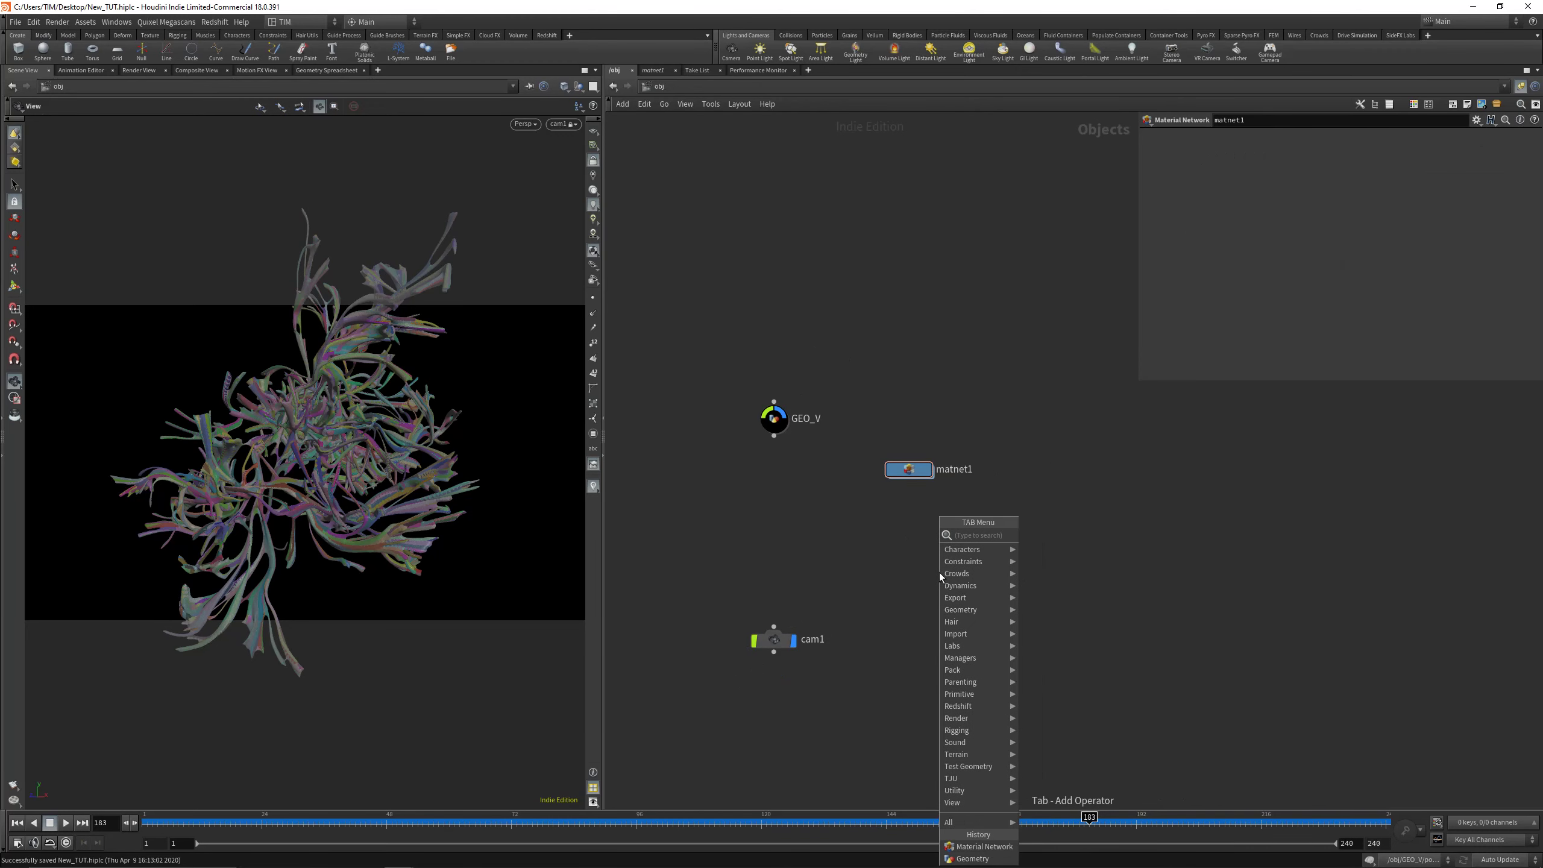
pyautogui.write('r')
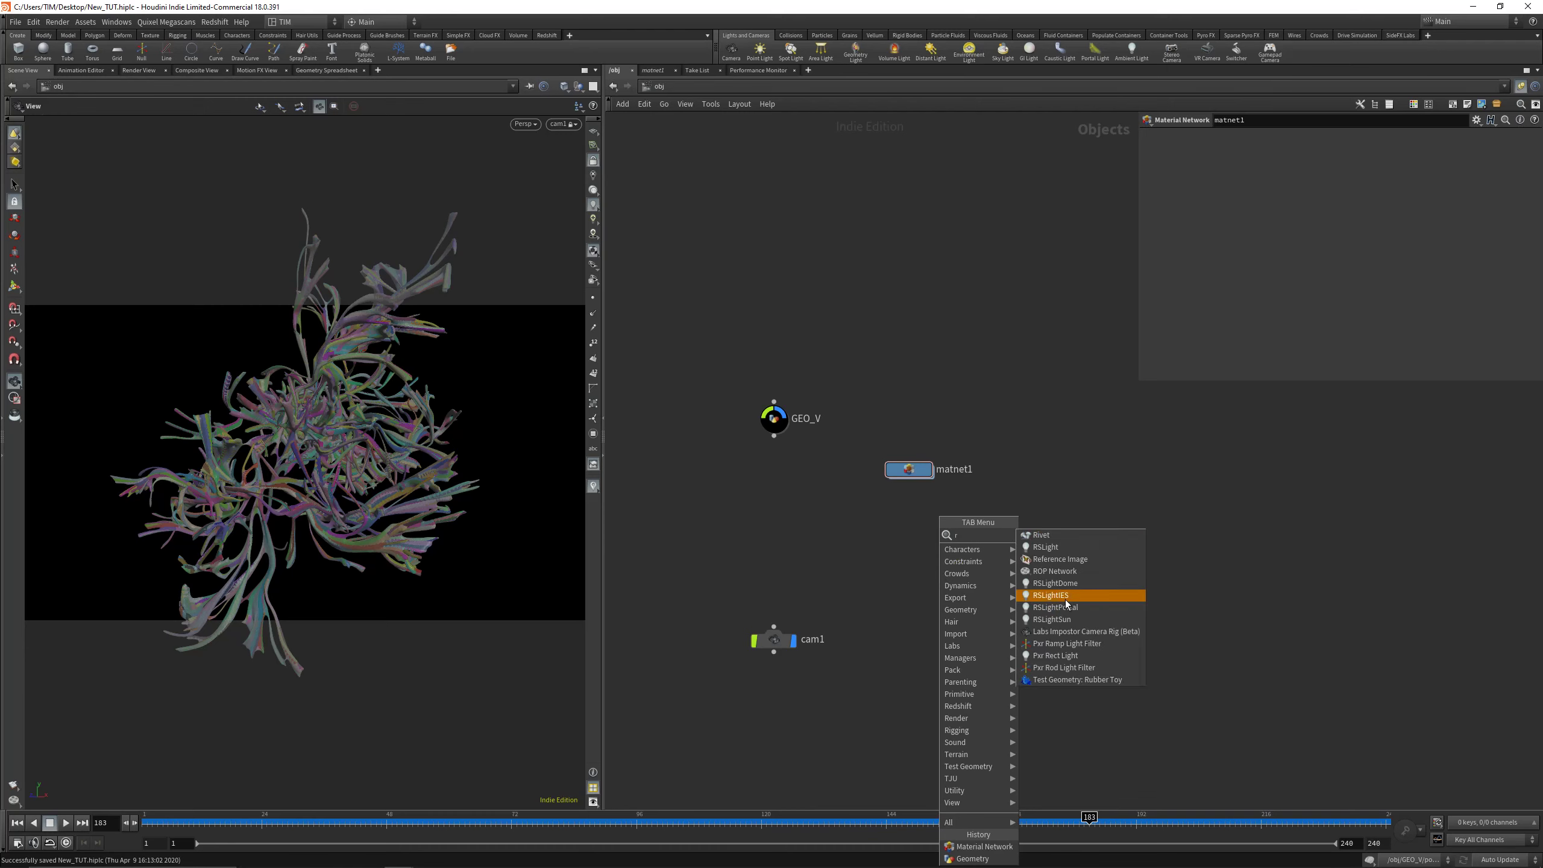
pyautogui.click(1055, 571)
pyautogui.click(913, 517)
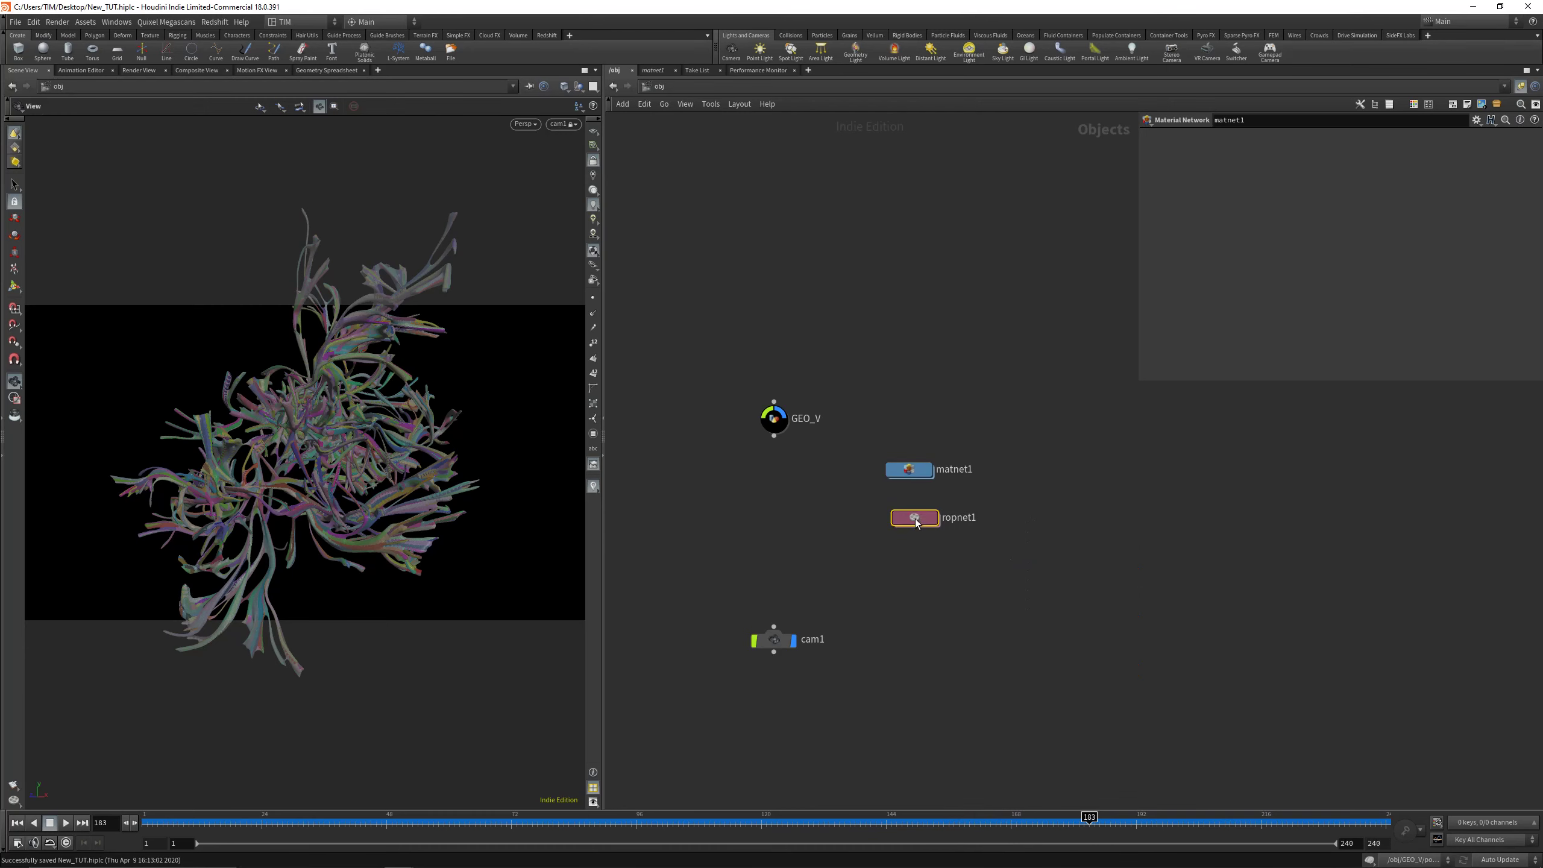
# Move and align the material and ROP network nodes together and colour both red
pyautogui.keyDown('shift'); pyautogui.click(928, 474); pyautogui.keyUp('shift')
pyautogui.moveTo(926, 471); pyautogui.dragTo(1032, 559)
pyautogui.press('a')
pyautogui.press('c')
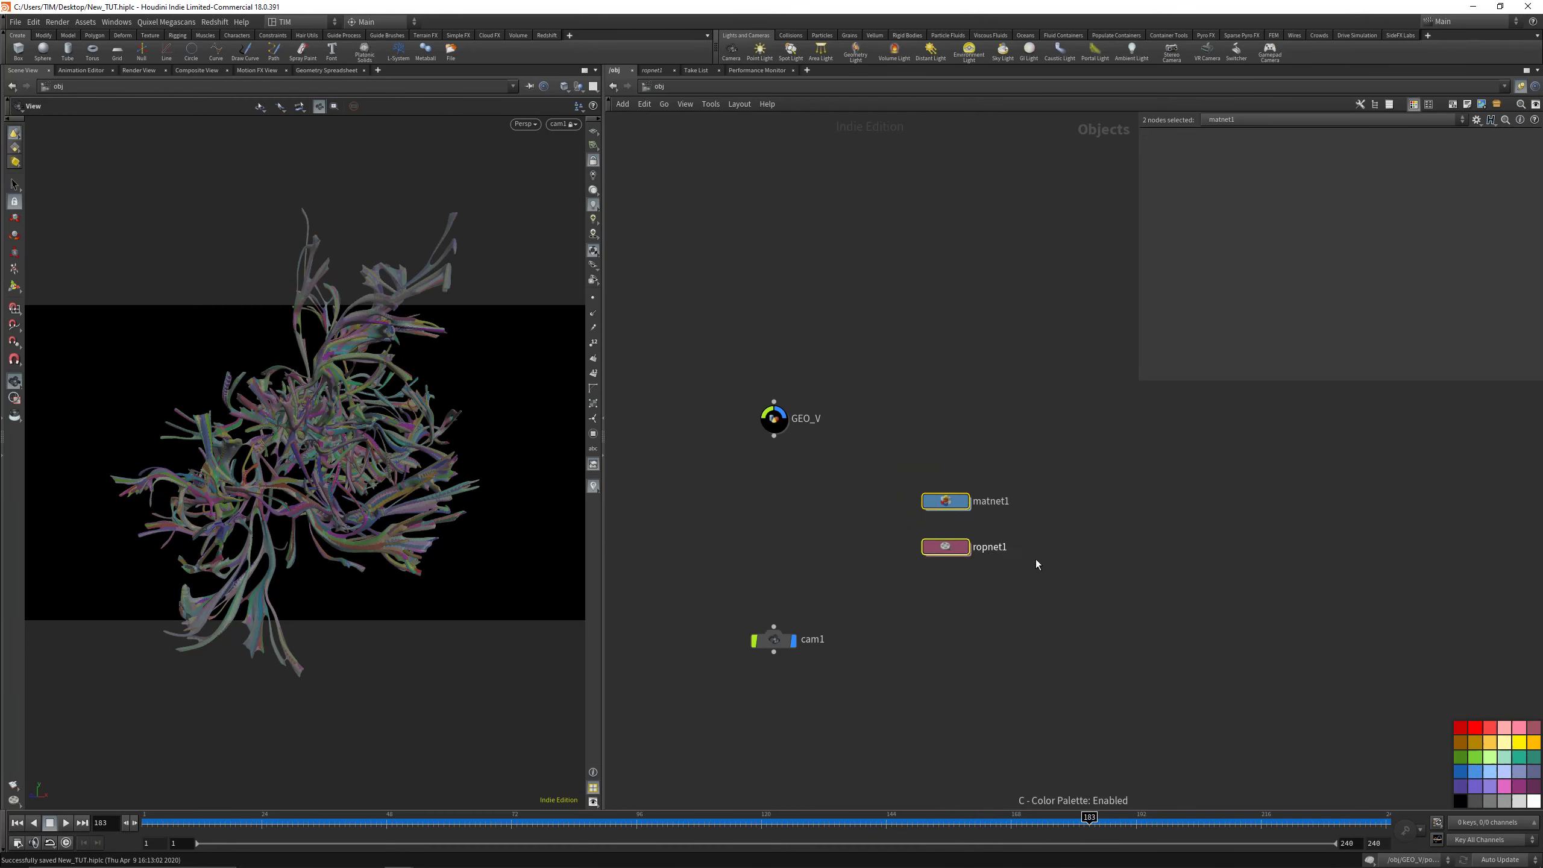
pyautogui.click(1489, 730)
pyautogui.click(957, 558)
# Rename the material network to RS_MAT and the ROP network to RS_OUT
pyautogui.scroll(3, 957, 562)
pyautogui.doubleClick(1073, 492)
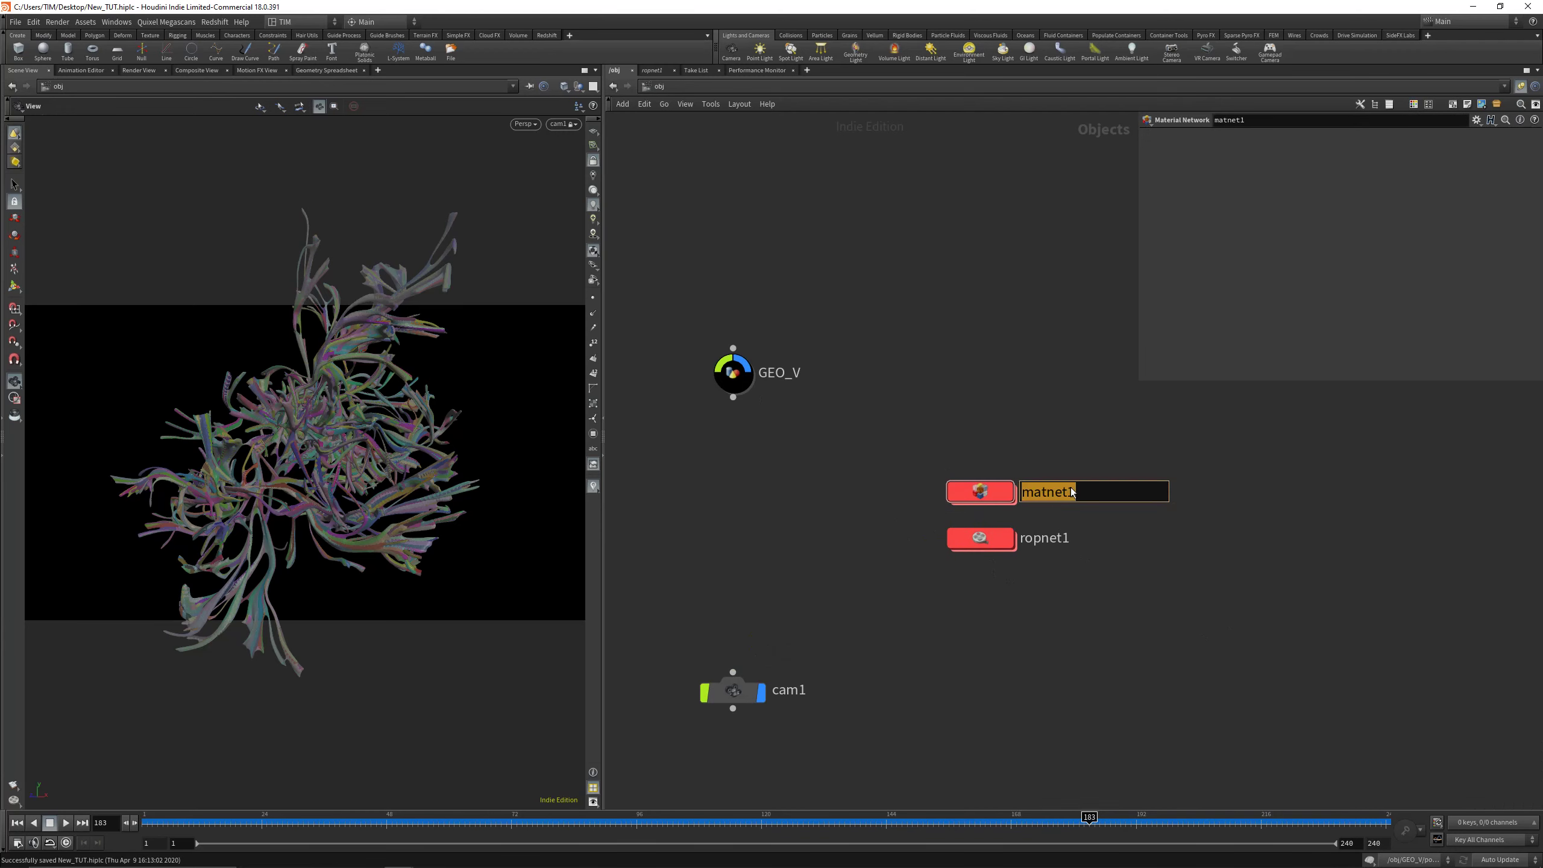
pyautogui.write('RS_MAT')
pyautogui.press('Return')
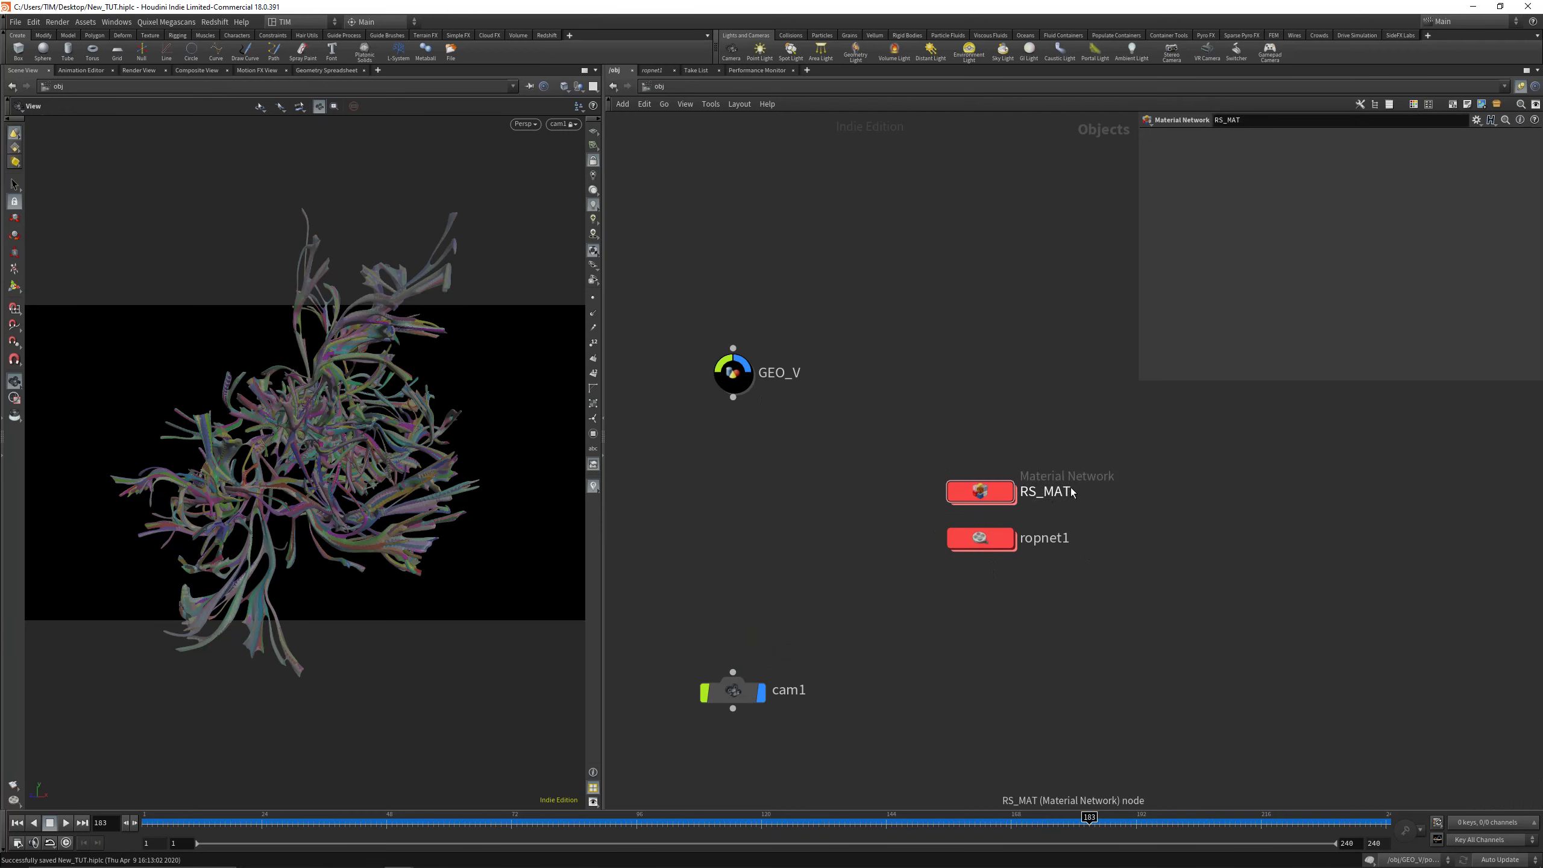
pyautogui.doubleClick(1051, 537)
pyautogui.doubleClick(1051, 537)
pyautogui.write('RS_OUT')
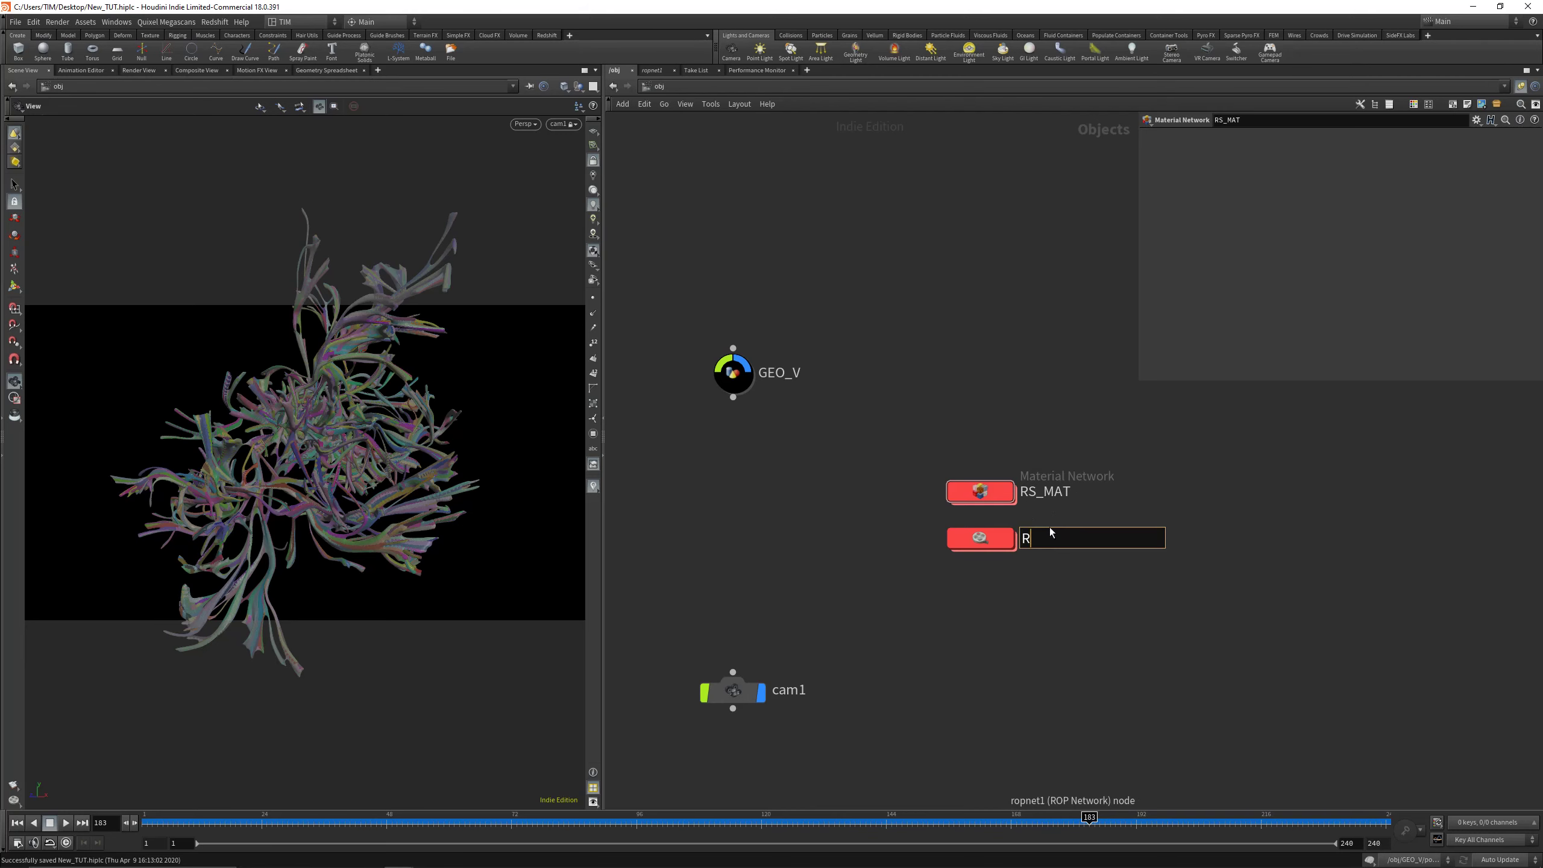
pyautogui.press('Return')
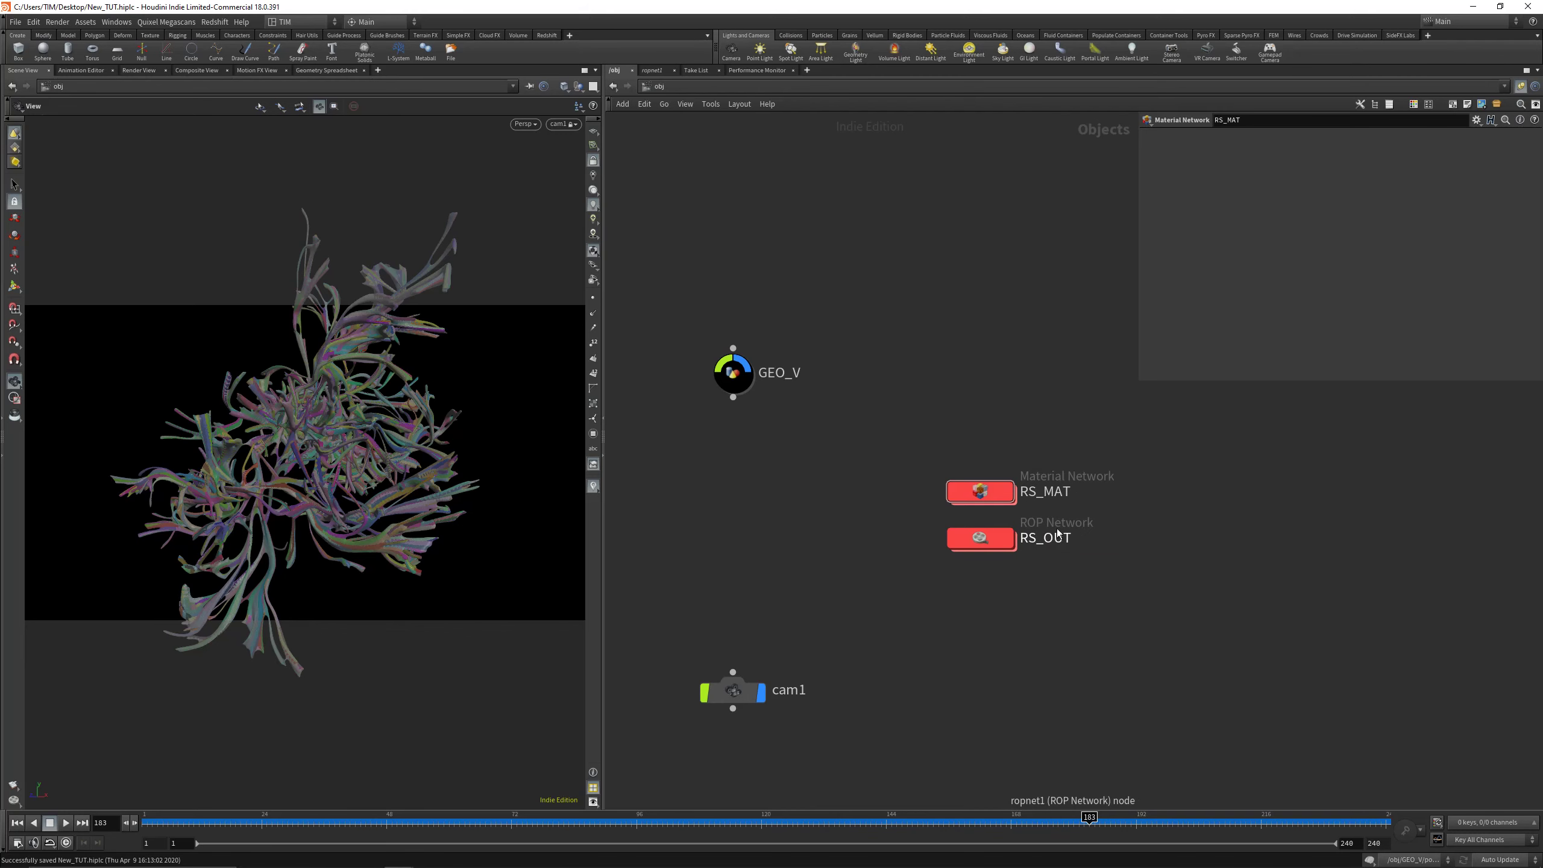
# Add an RS Material Builder inside the RS_MAT network and rename it RS_V
pyautogui.doubleClick(969, 494)
pyautogui.press('Tab')
pyautogui.write('rs')
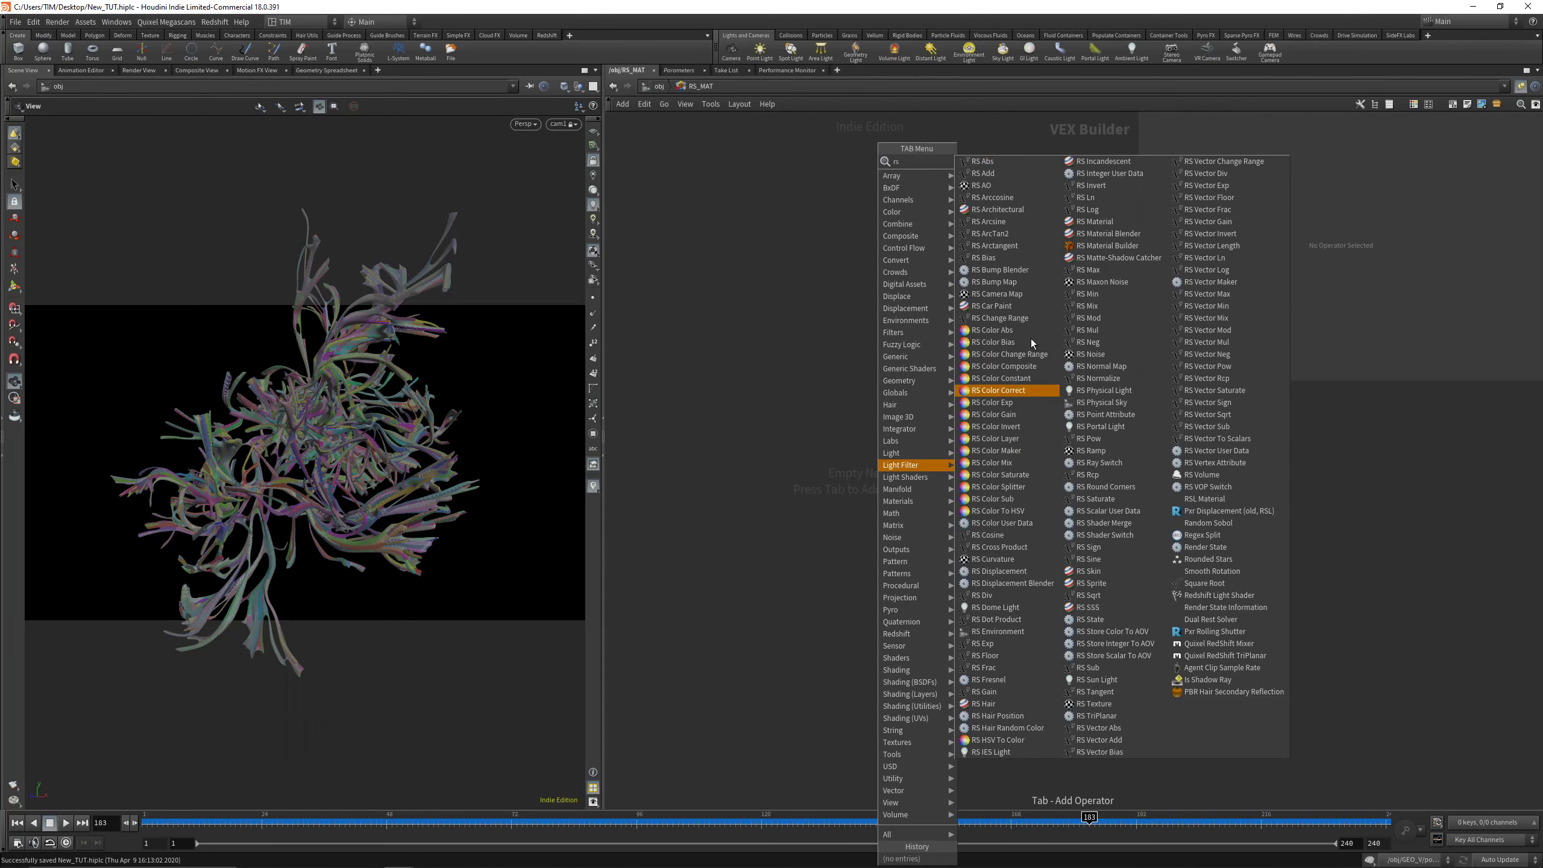
pyautogui.click(1126, 248)
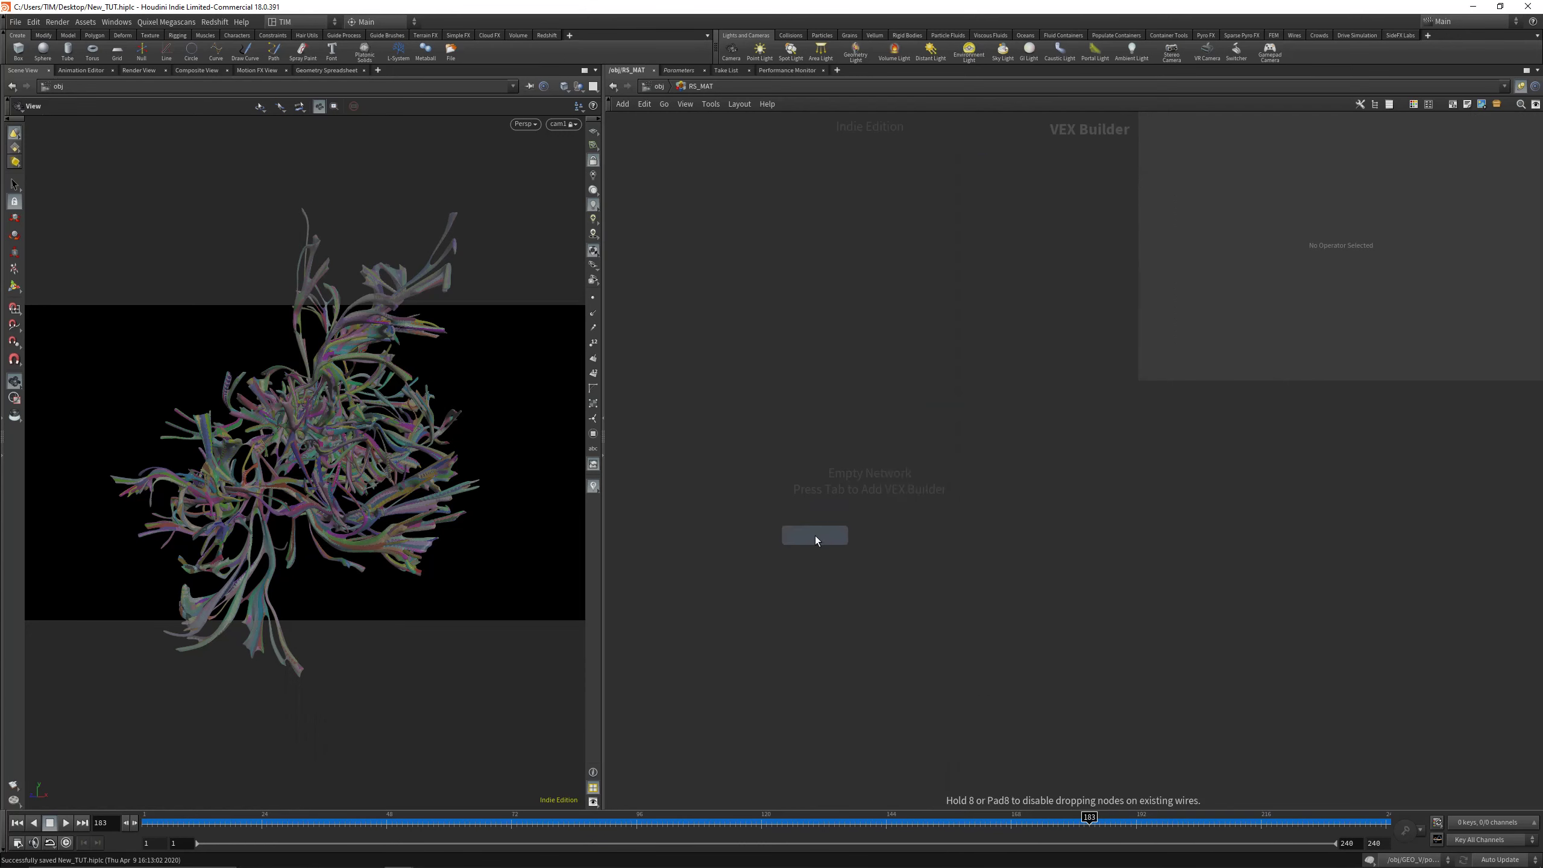
pyautogui.click(880, 505)
pyautogui.doubleClick(902, 488)
pyautogui.write('RS_')
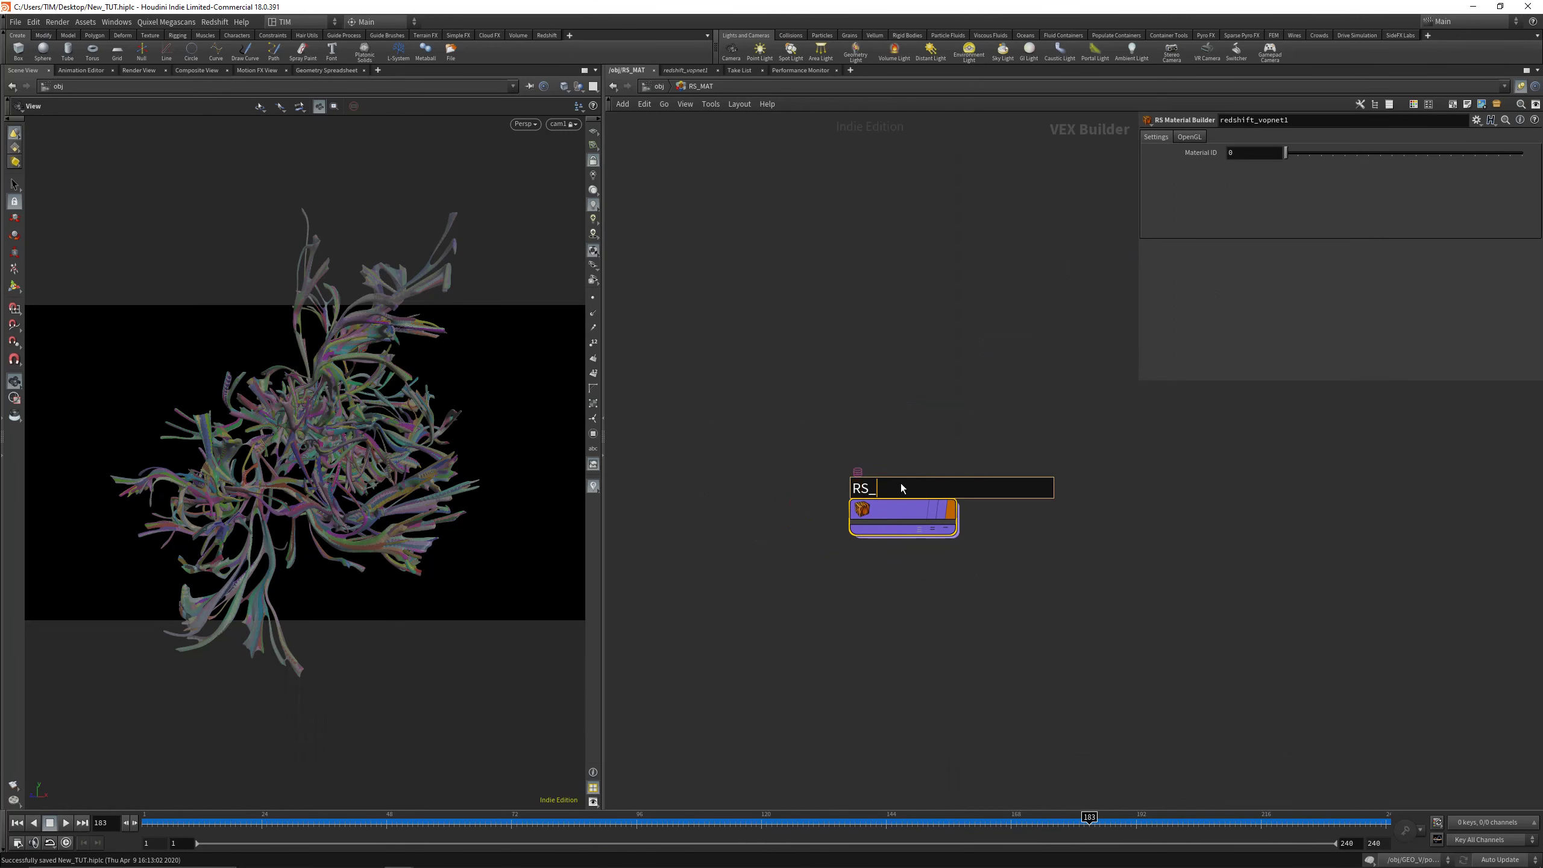
pyautogui.write('V')
pyautogui.press('Return')
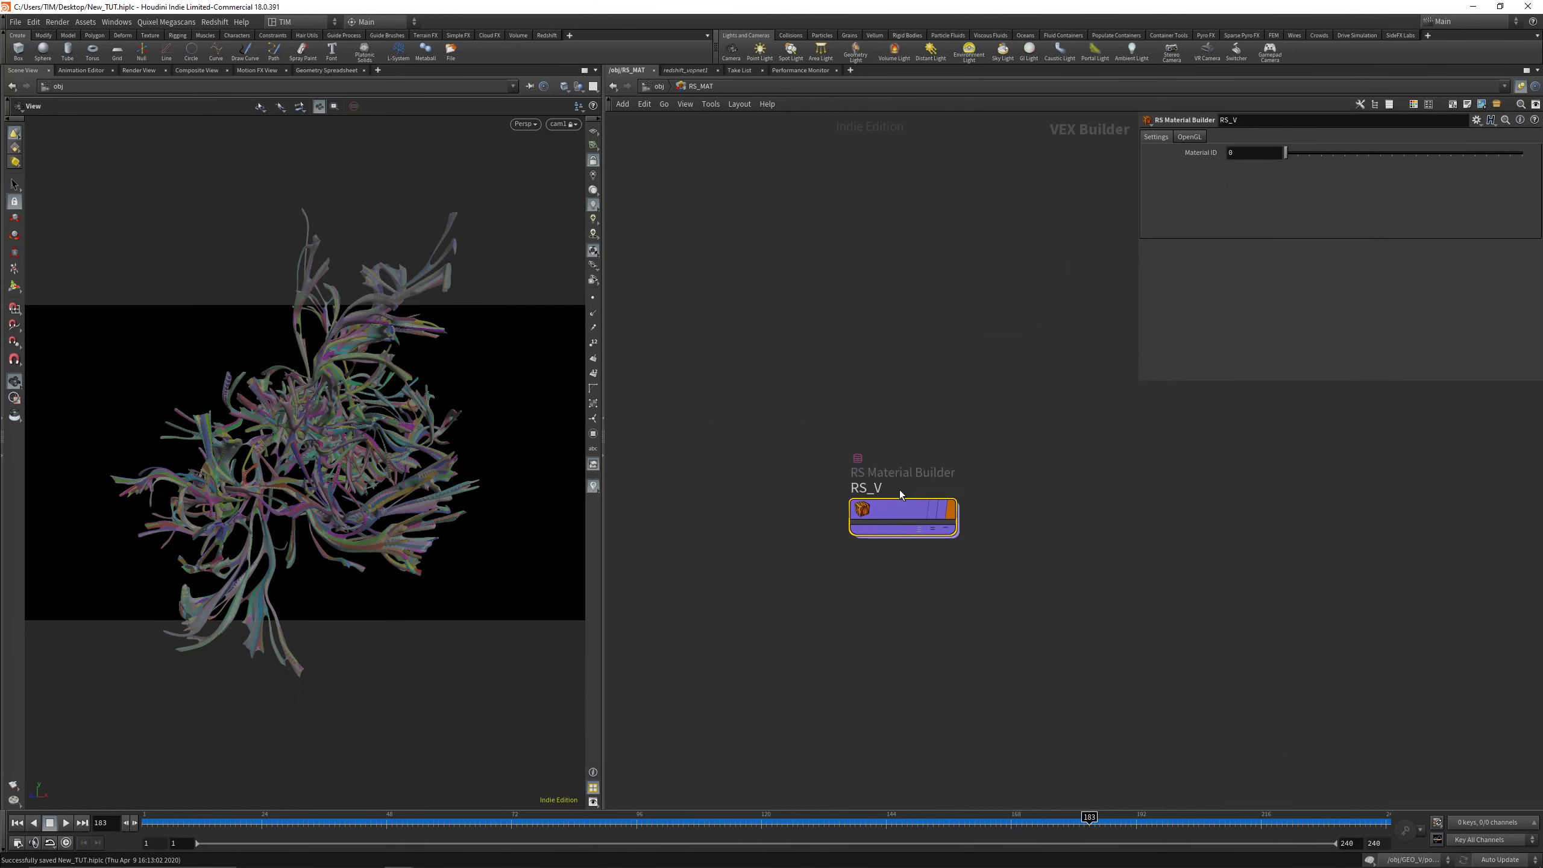
# Assign the RS_V material builder as the material of the RS_MAT node inside GEO_V
pyautogui.hotkey('ctrl', 'c')
pyautogui.click(660, 86)
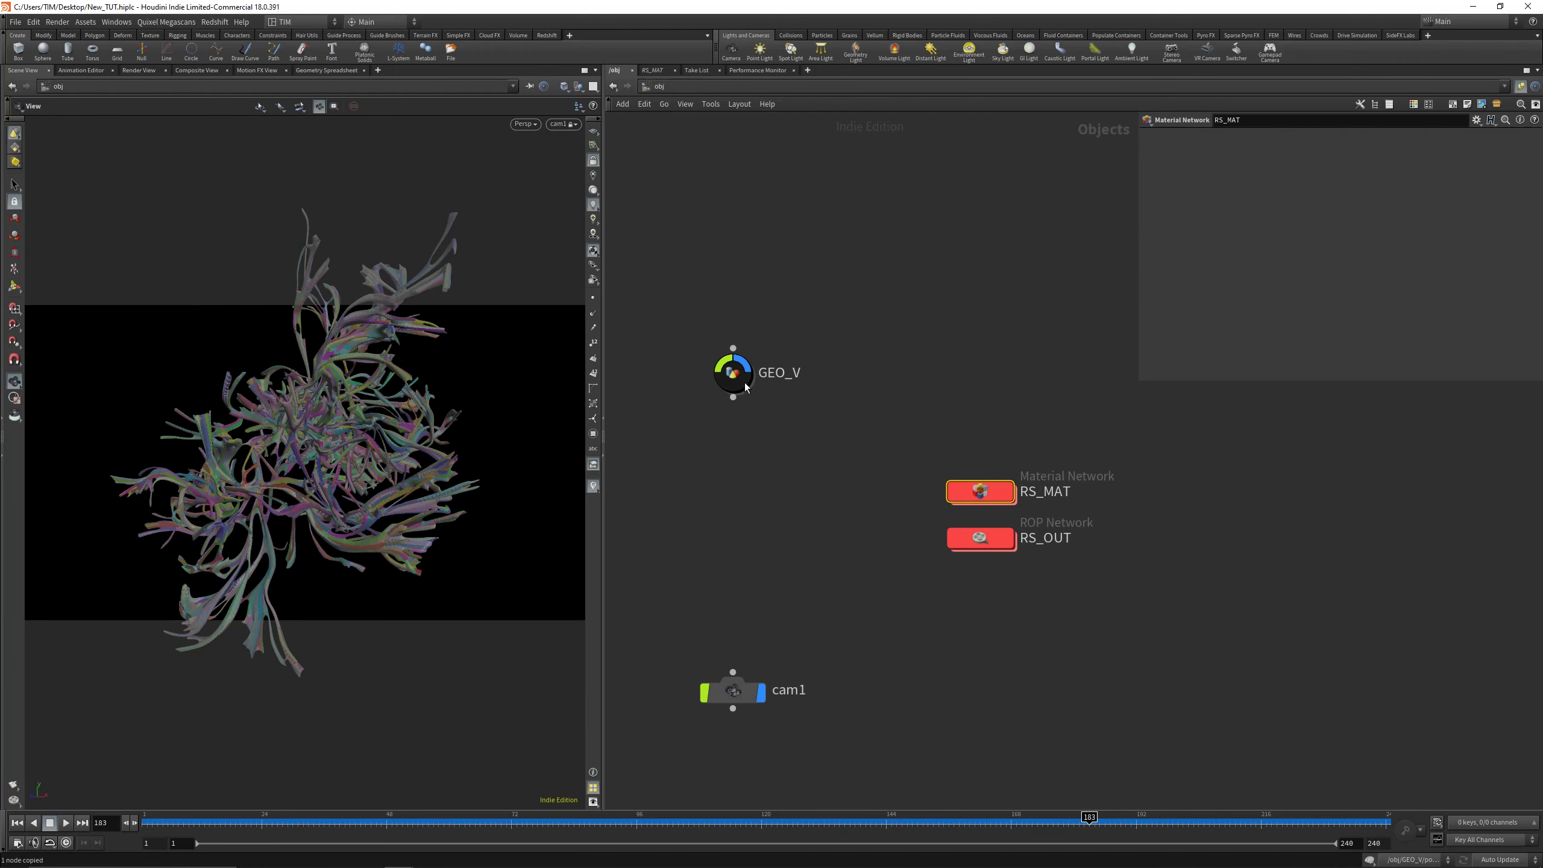
pyautogui.doubleClick(734, 364)
pyautogui.click(1282, 227)
pyautogui.hotkey('ctrl', 'v')
pyautogui.click(1134, 619)
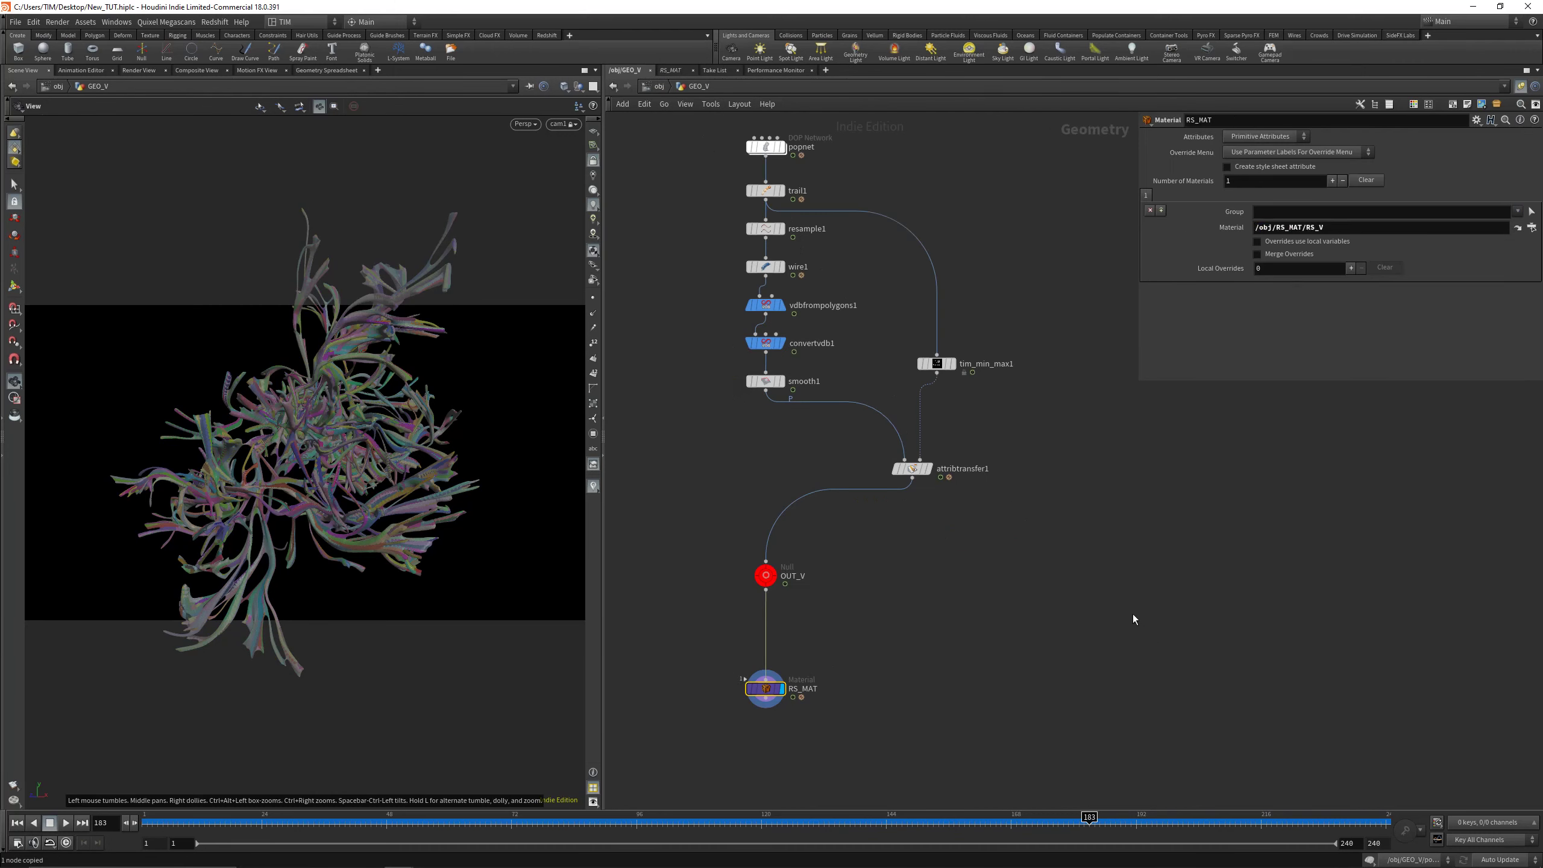
# Open the RS_V material builder and expand the base properties inputs of Material1
pyautogui.click(655, 87)
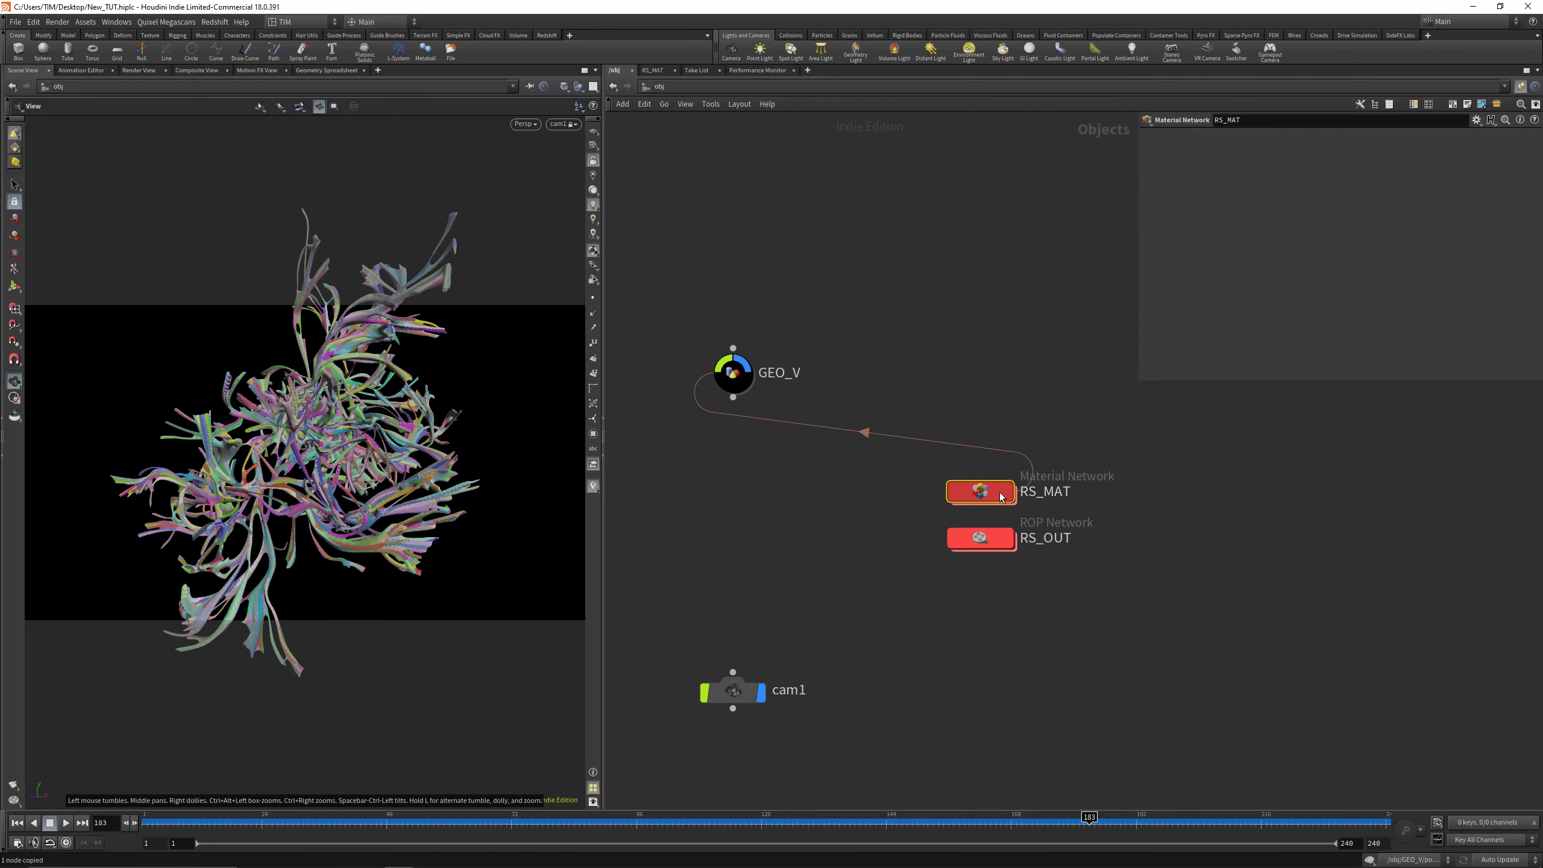
pyautogui.doubleClick(980, 491)
pyautogui.doubleClick(899, 515)
pyautogui.moveTo(950, 445); pyautogui.dragTo(941, 434)
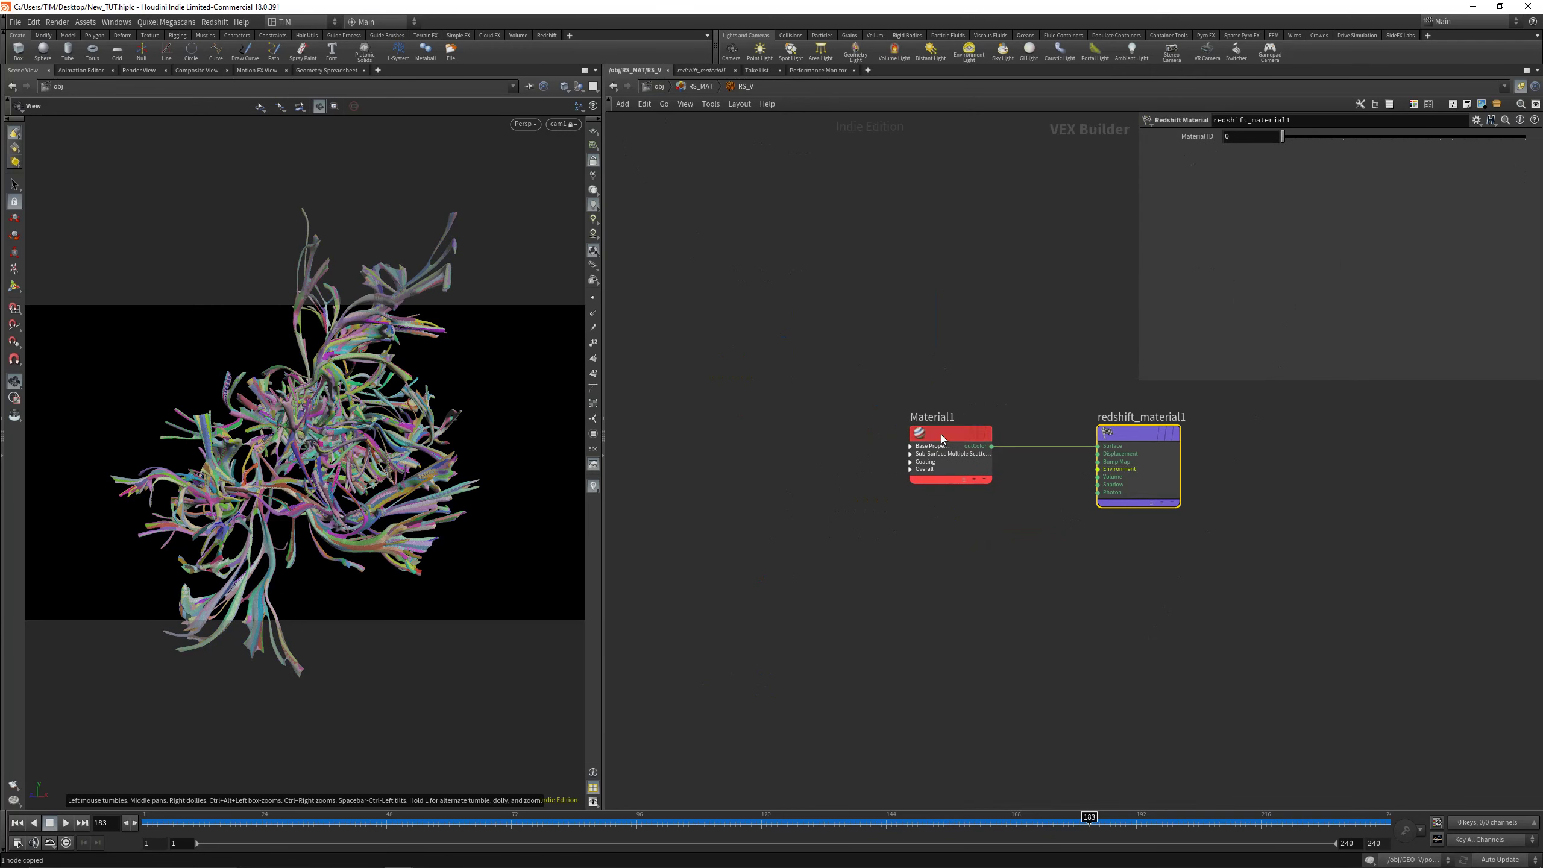
pyautogui.click(910, 446)
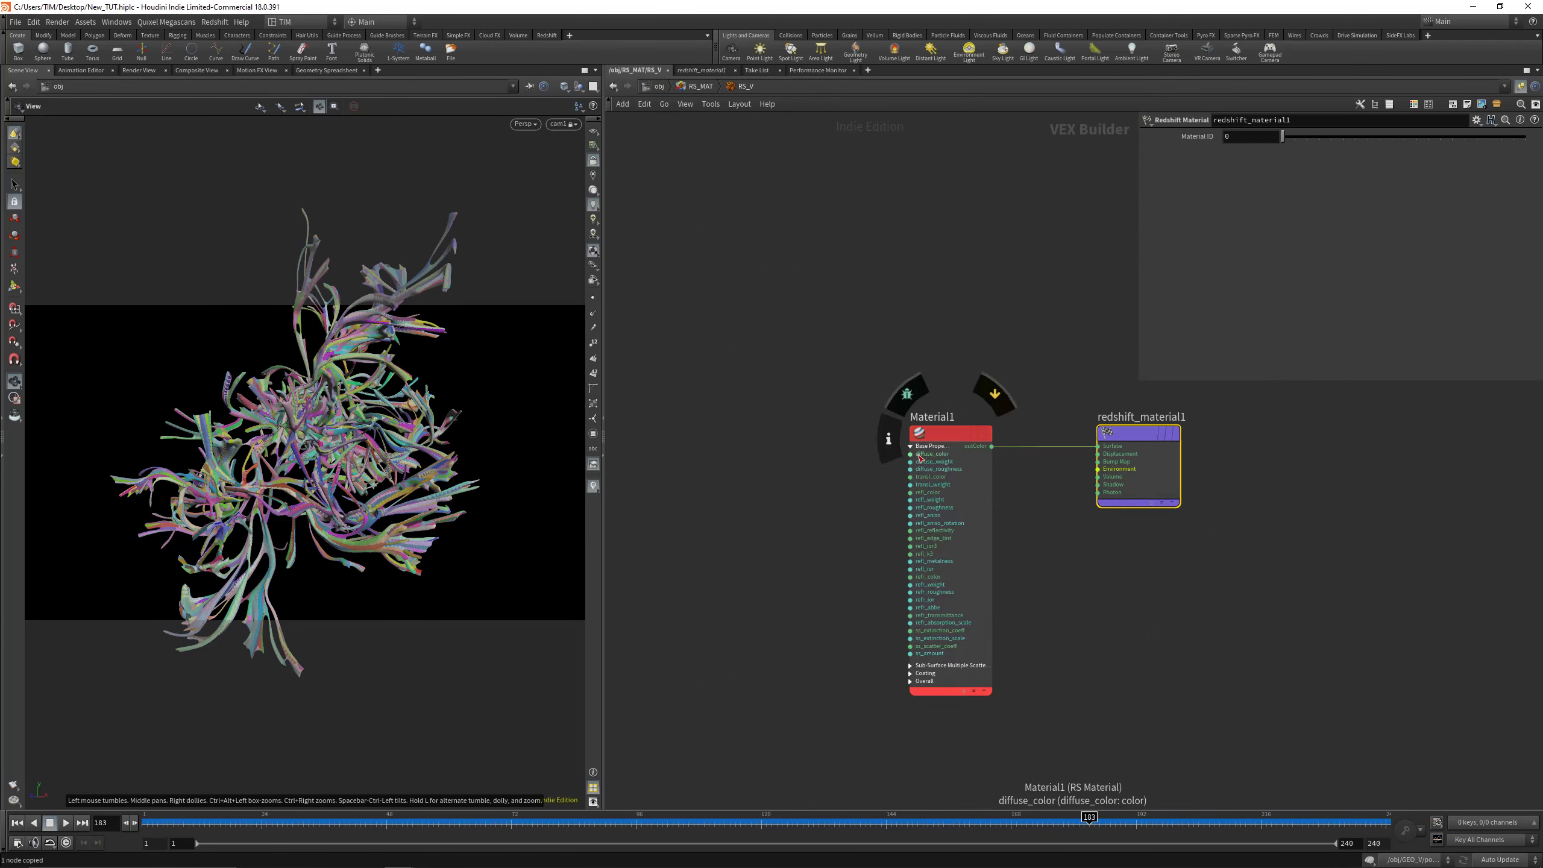
pyautogui.moveTo(724, 490); pyautogui.dragTo(861, 481, button='middle')
# Add an RS Color User Data node before Material1 and set its attribute name to id
pyautogui.press('Tab')
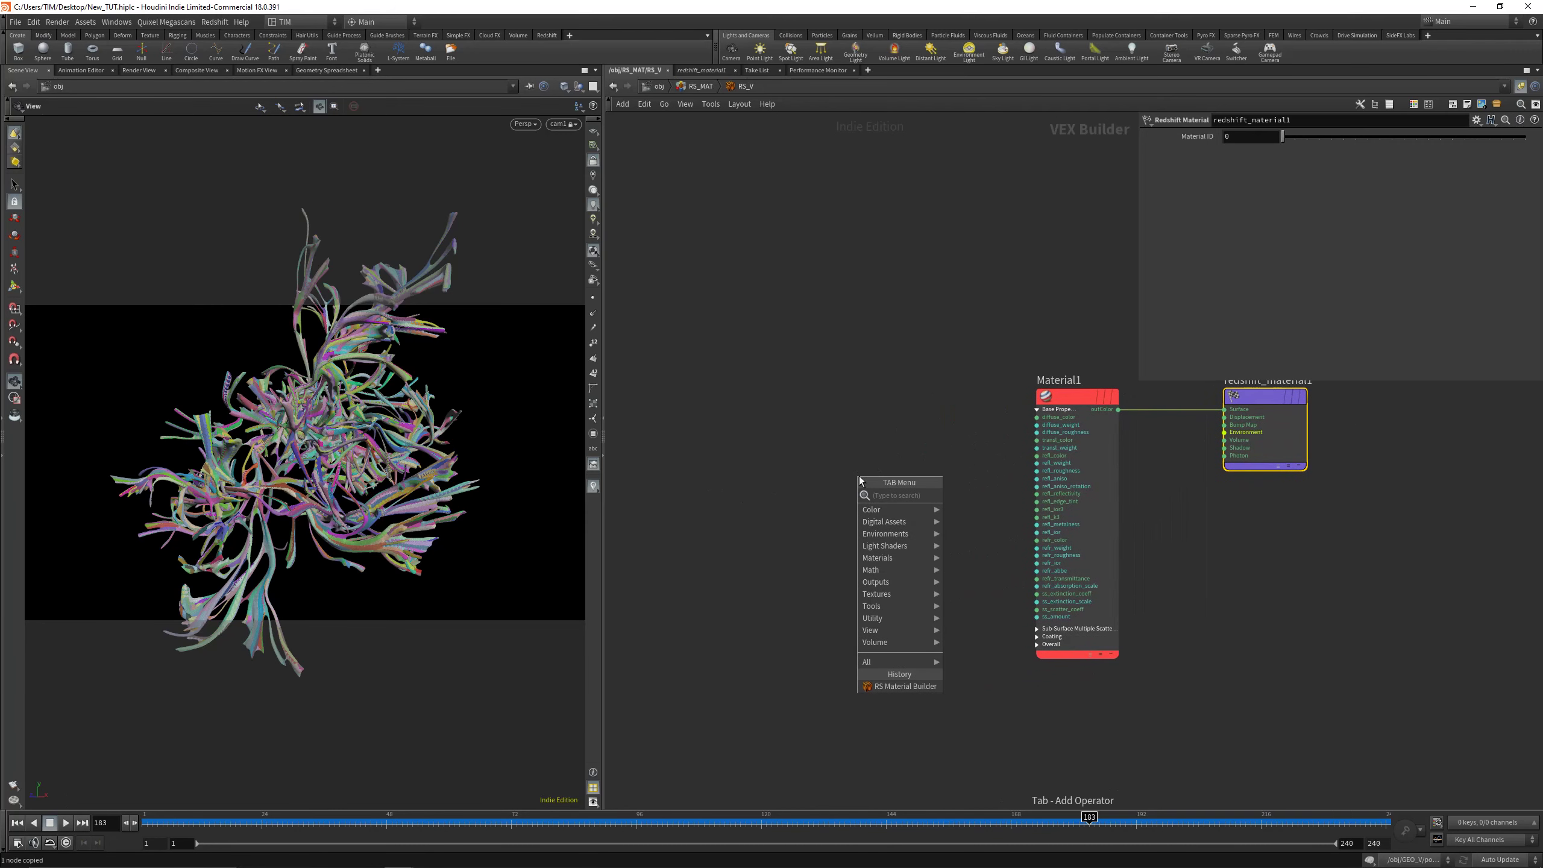
pyautogui.write('col')
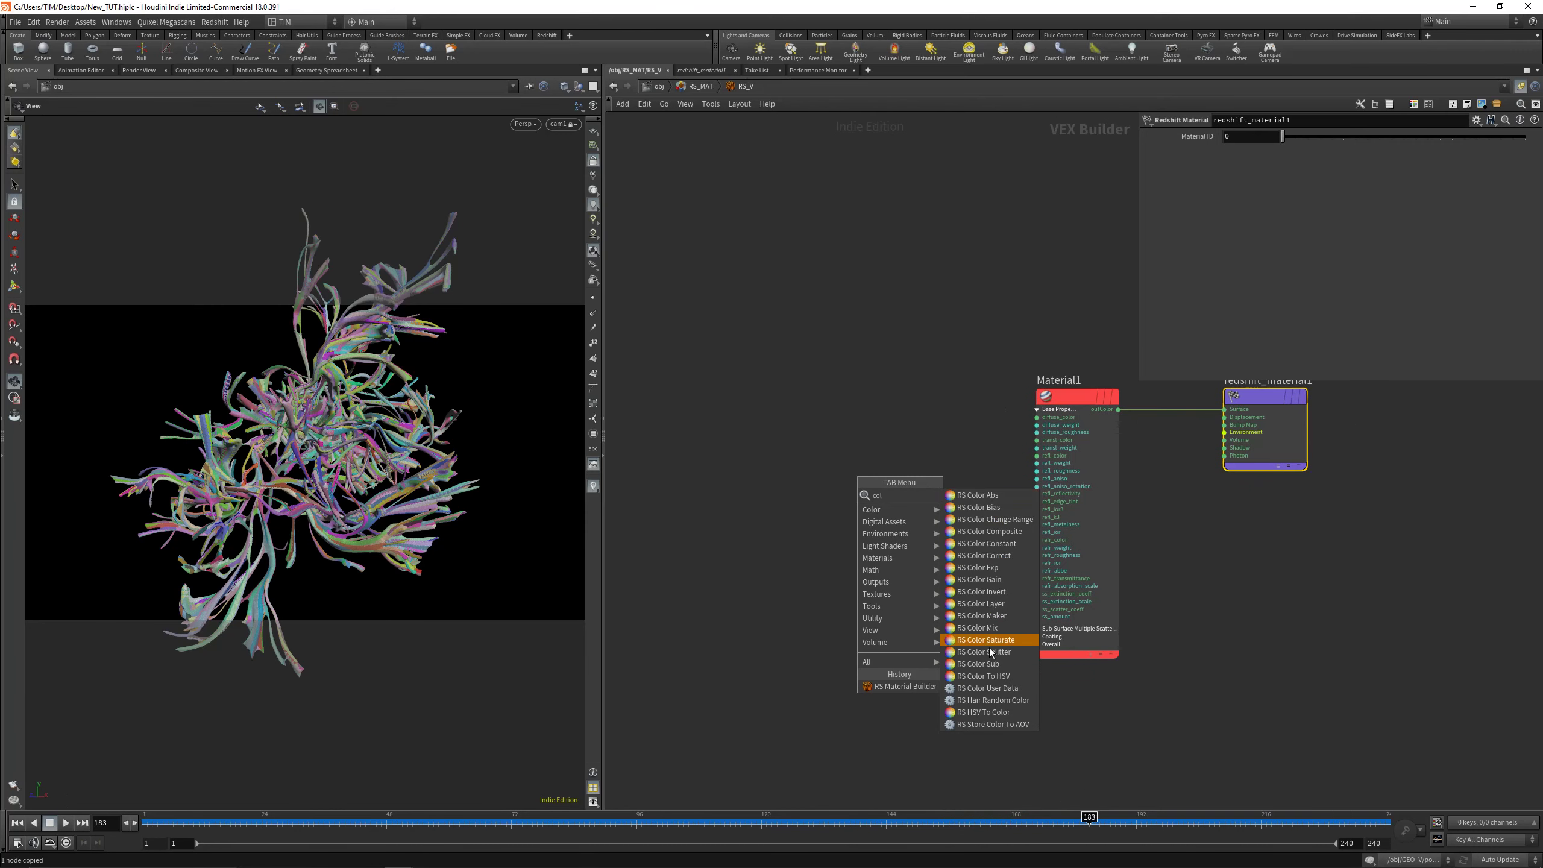
pyautogui.click(988, 687)
pyautogui.click(725, 622)
pyautogui.doubleClick(1293, 136)
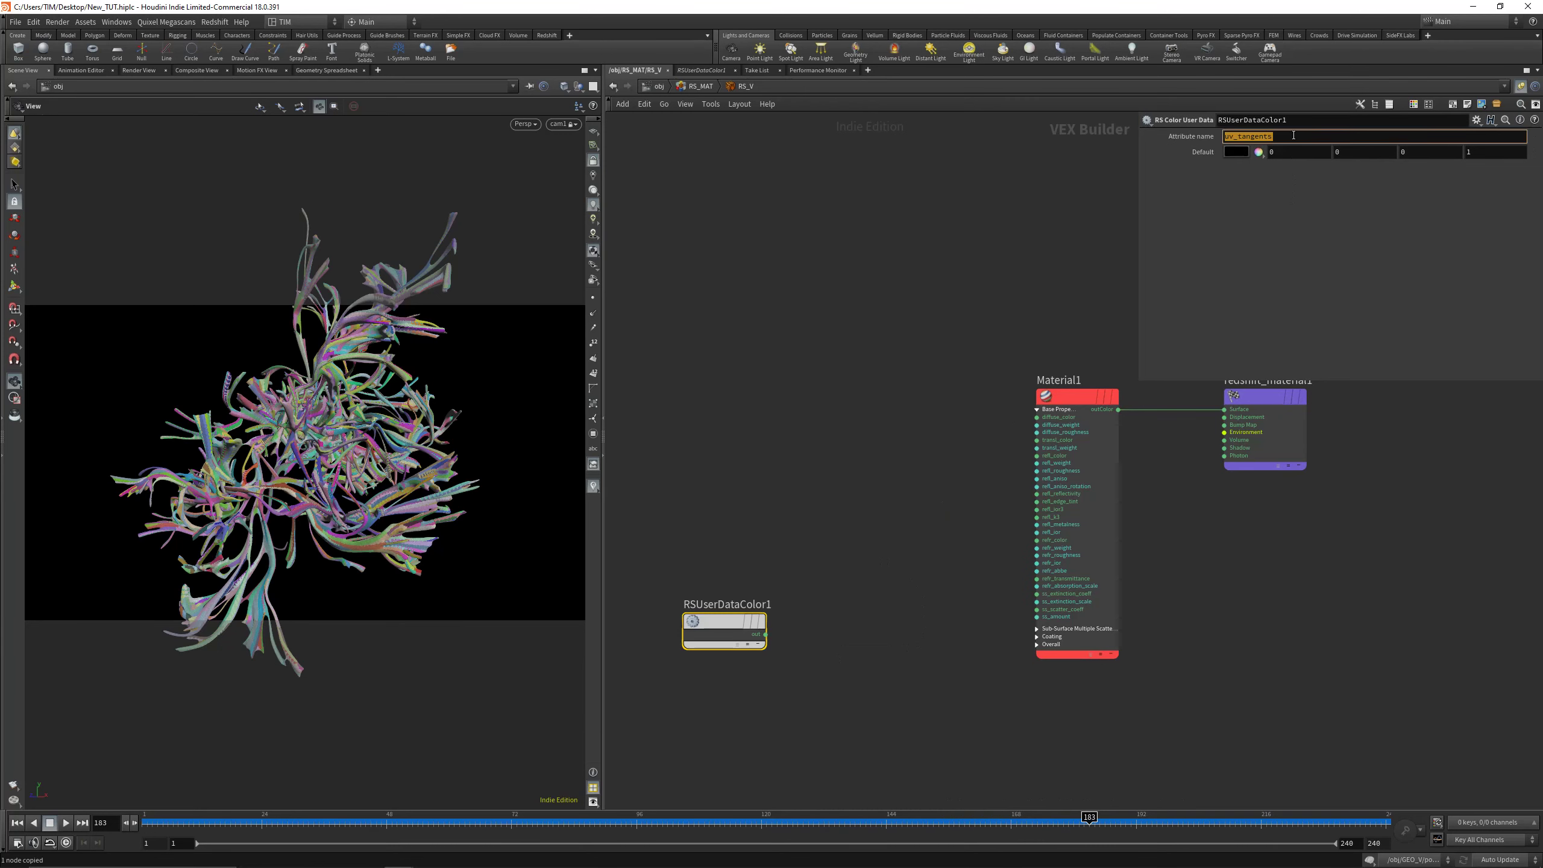
pyautogui.write('id')
pyautogui.press('Return')
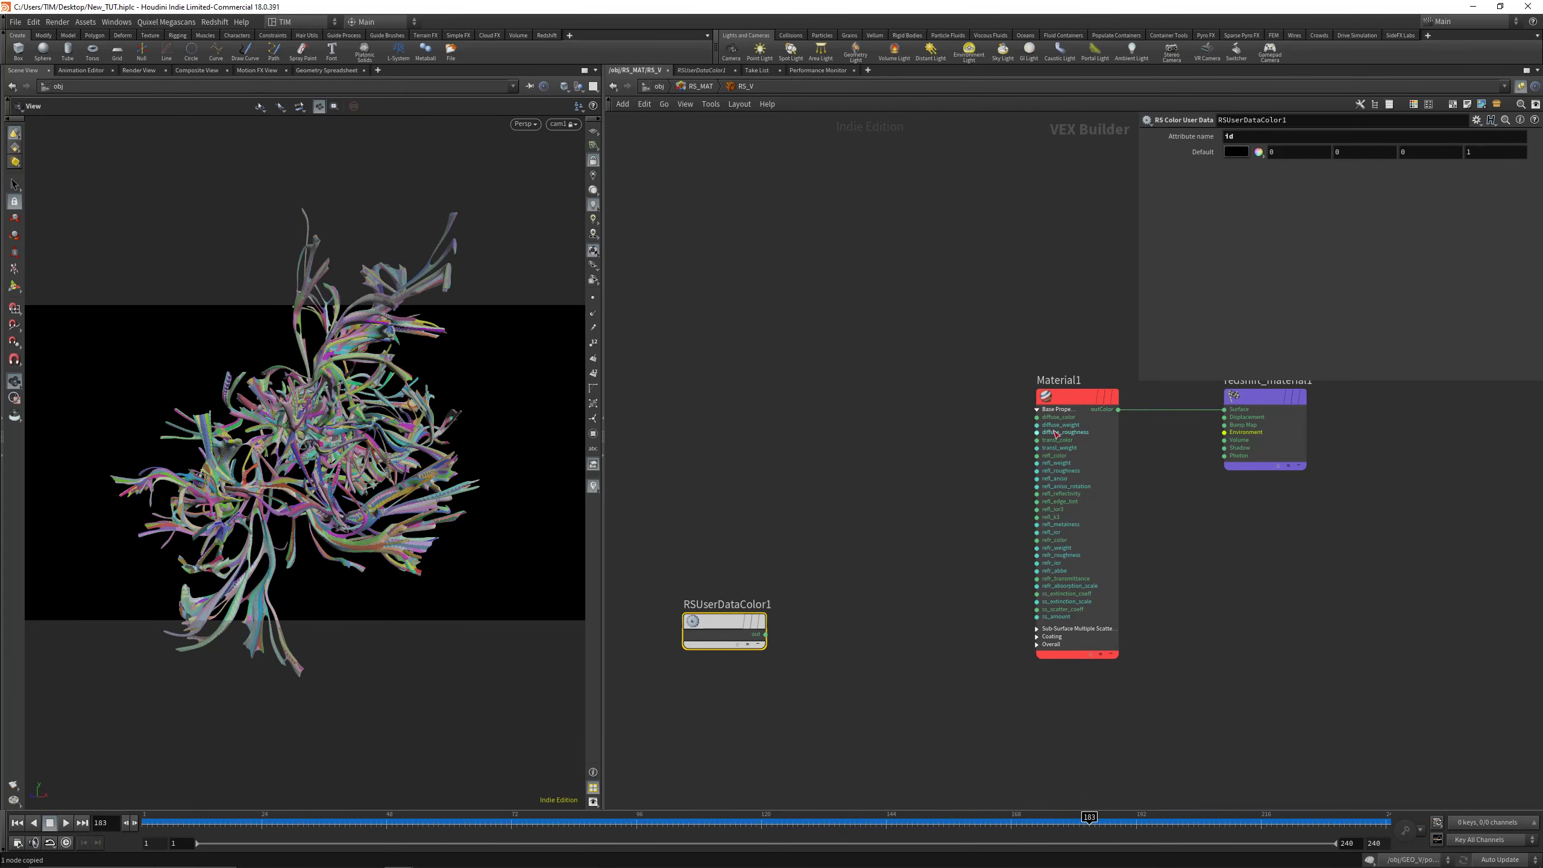
# Connect RSUserDataColor1 to Material1's diffuse_color, insert an RS Ramp between them, and save the scene
pyautogui.moveTo(1036, 417); pyautogui.dragTo(766, 634)
pyautogui.click(786, 422)
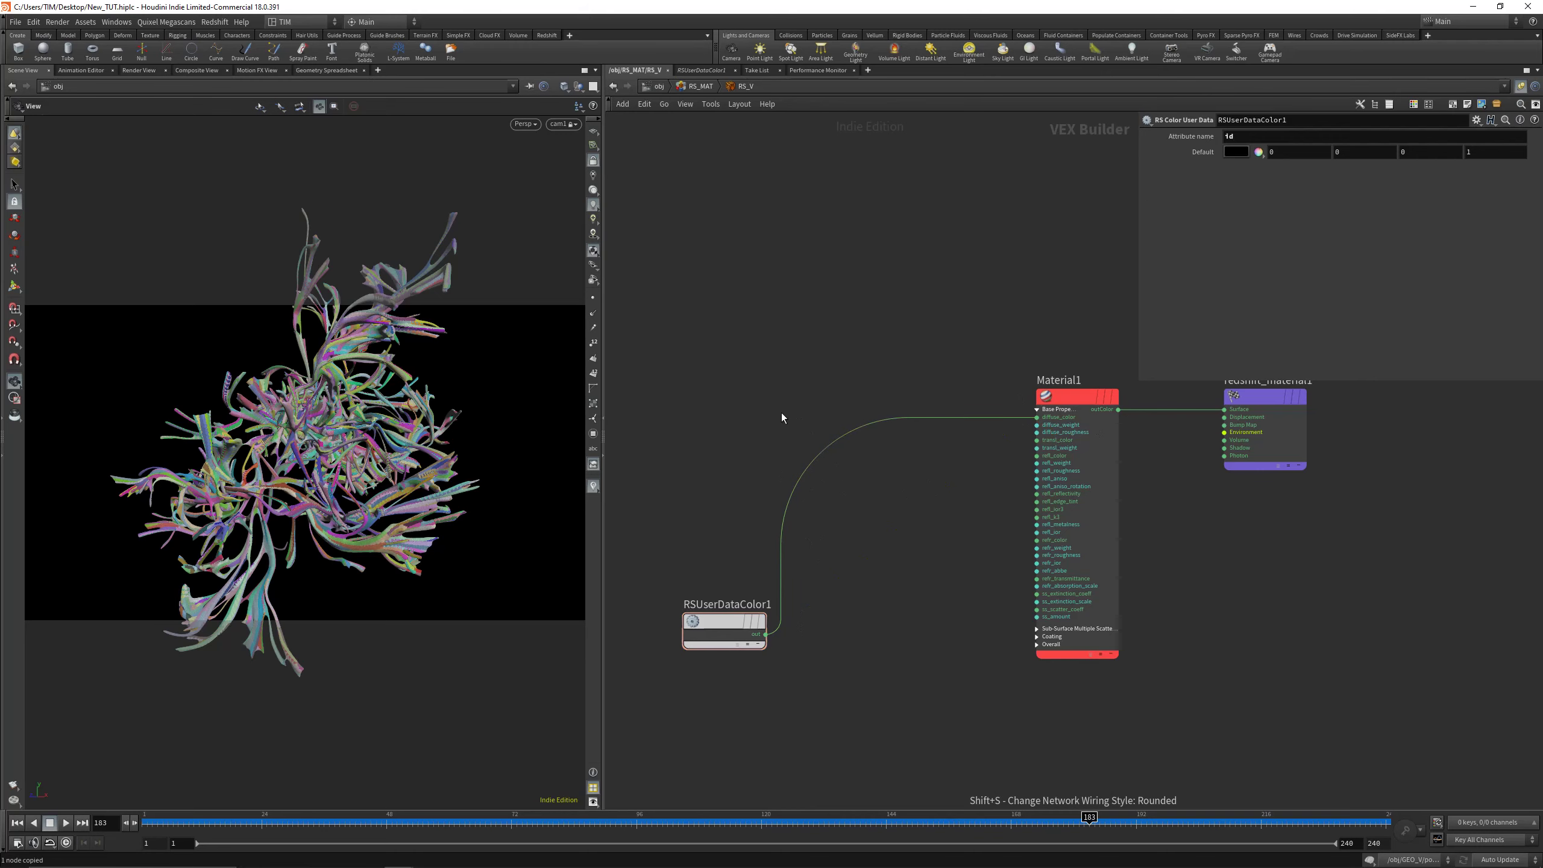
pyautogui.press('Tab')
pyautogui.write('ram')
pyautogui.click(979, 570)
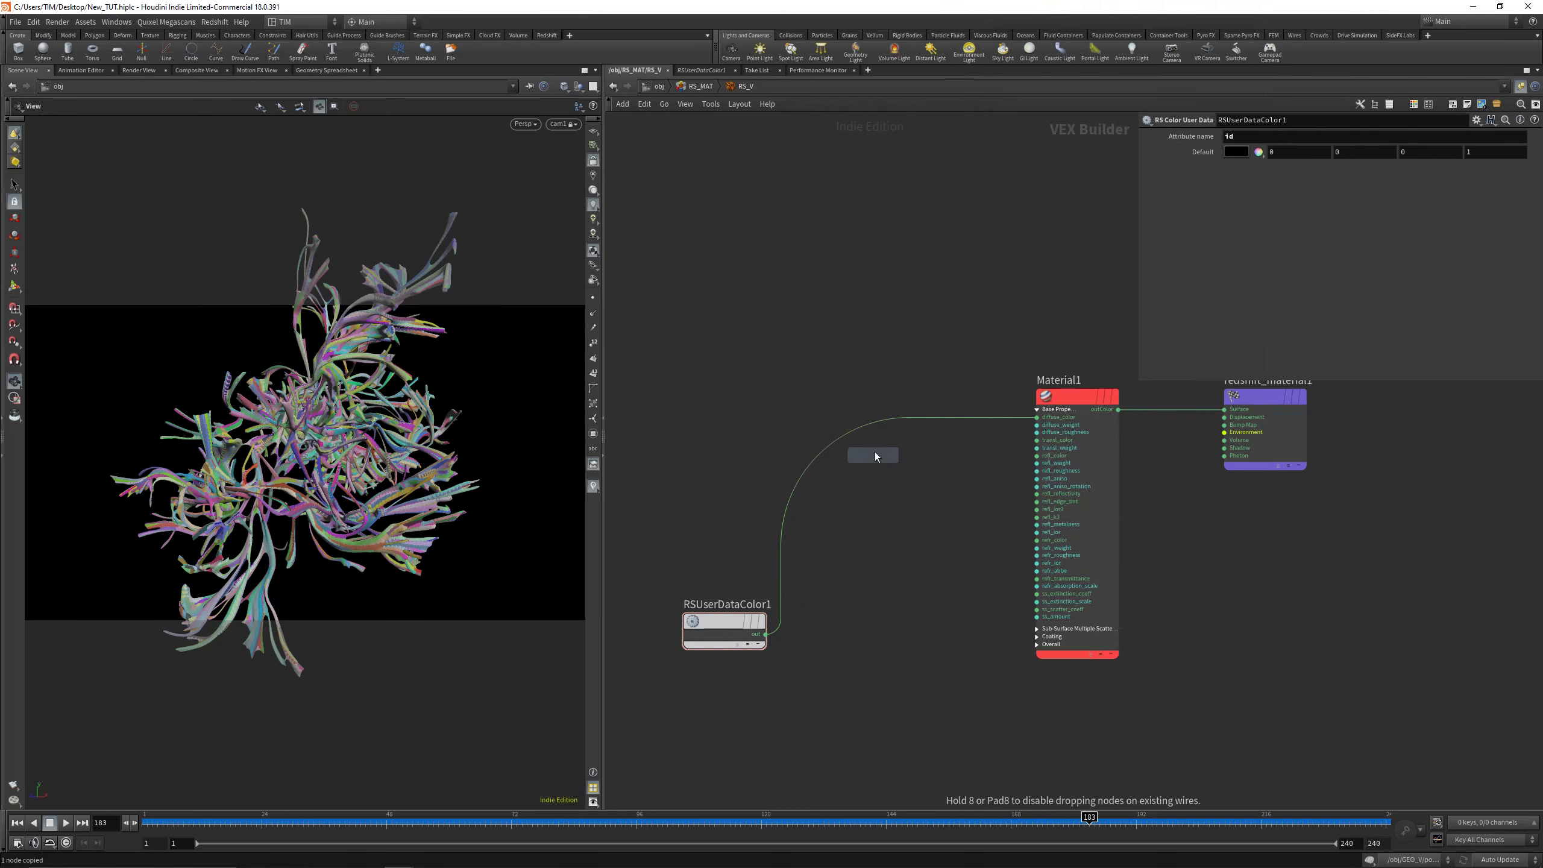
pyautogui.click(856, 434)
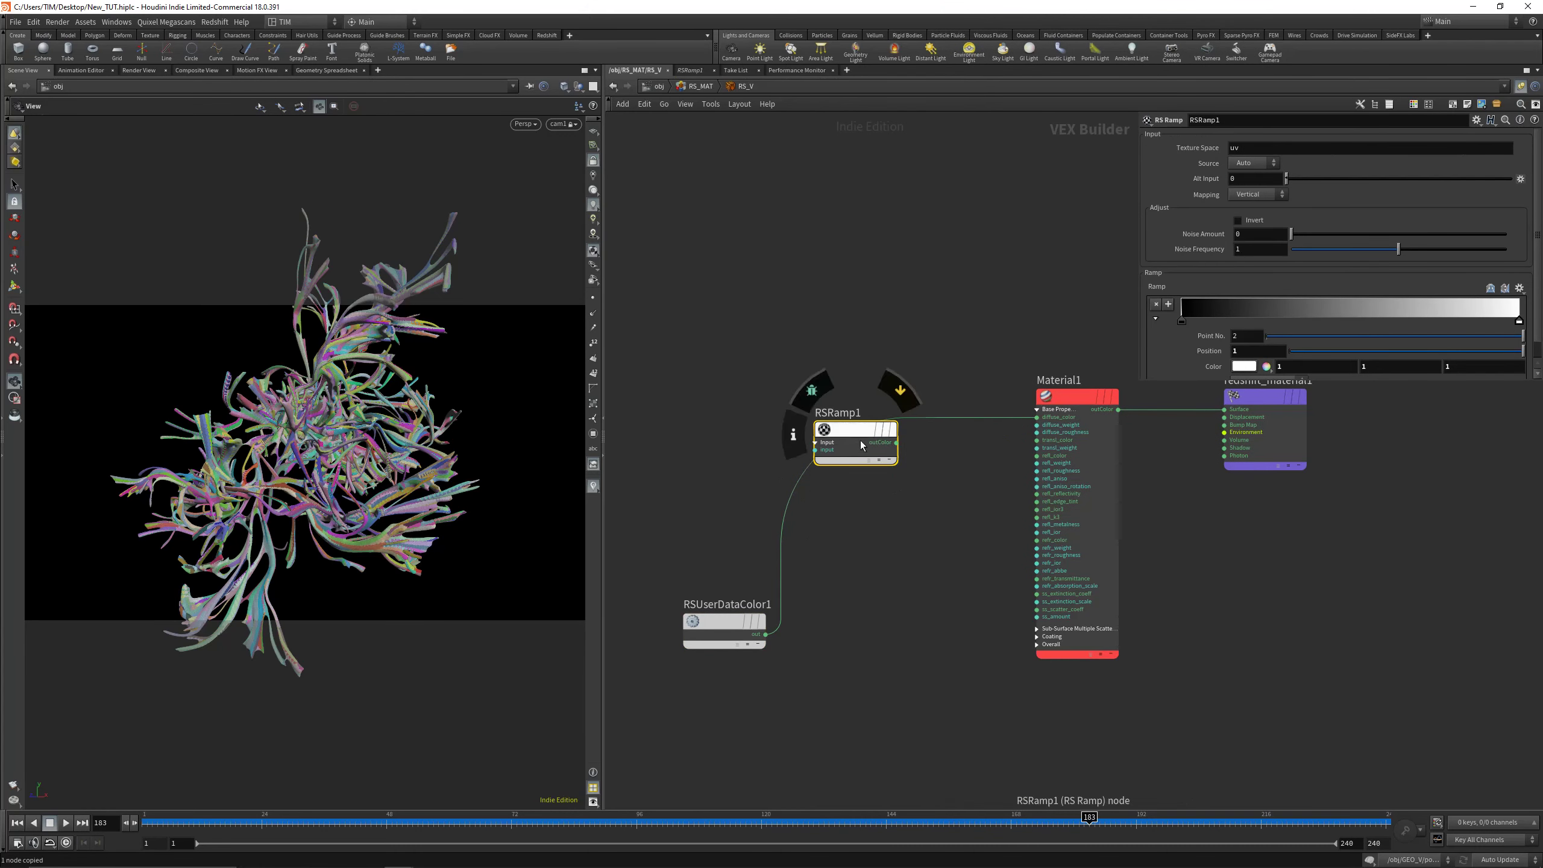
pyautogui.moveTo(860, 440); pyautogui.dragTo(884, 445)
pyautogui.hotkey('ctrl', 's')
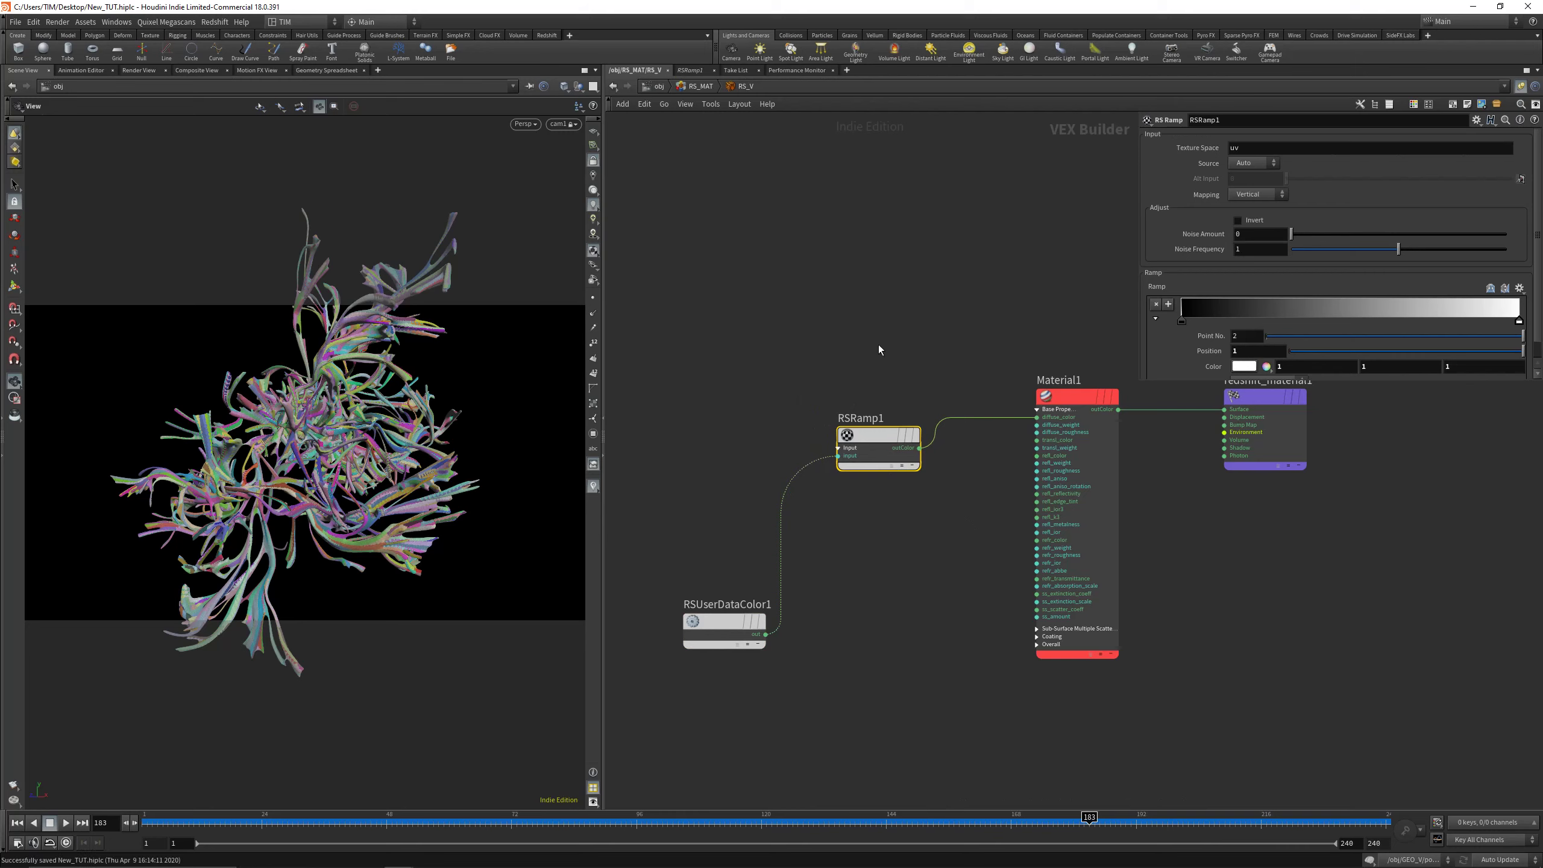
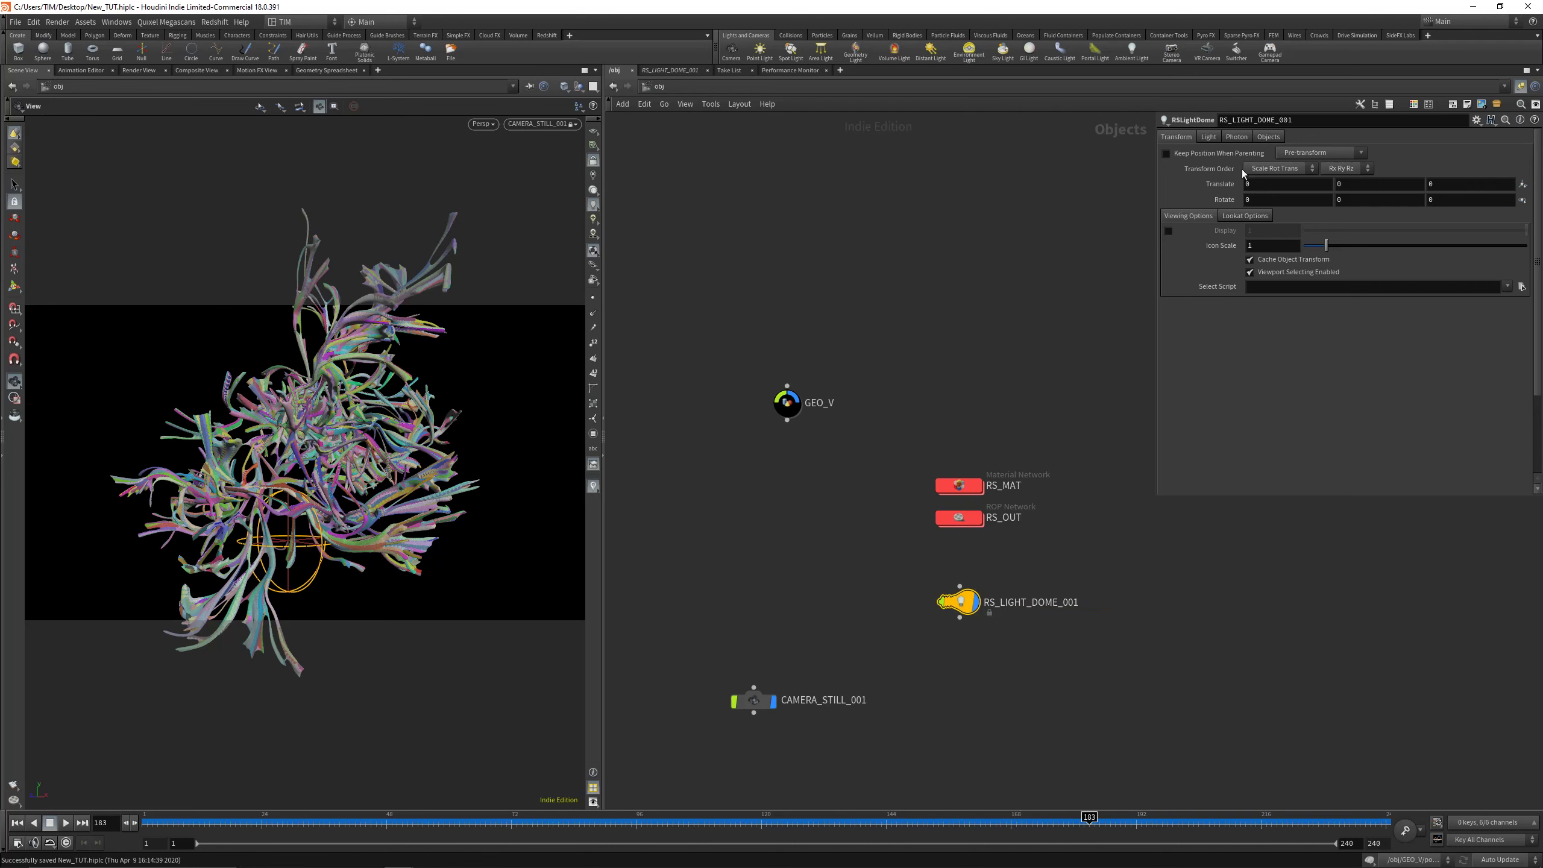
# Load a GSG_PRO_STUDIOS HDRI from the HDRIs folder of HDRI_EP_PROSTUDIOSMETAL as the dome map of RS_LIGHT_DOME_001
pyautogui.click(1208, 137)
pyautogui.click(1519, 235)
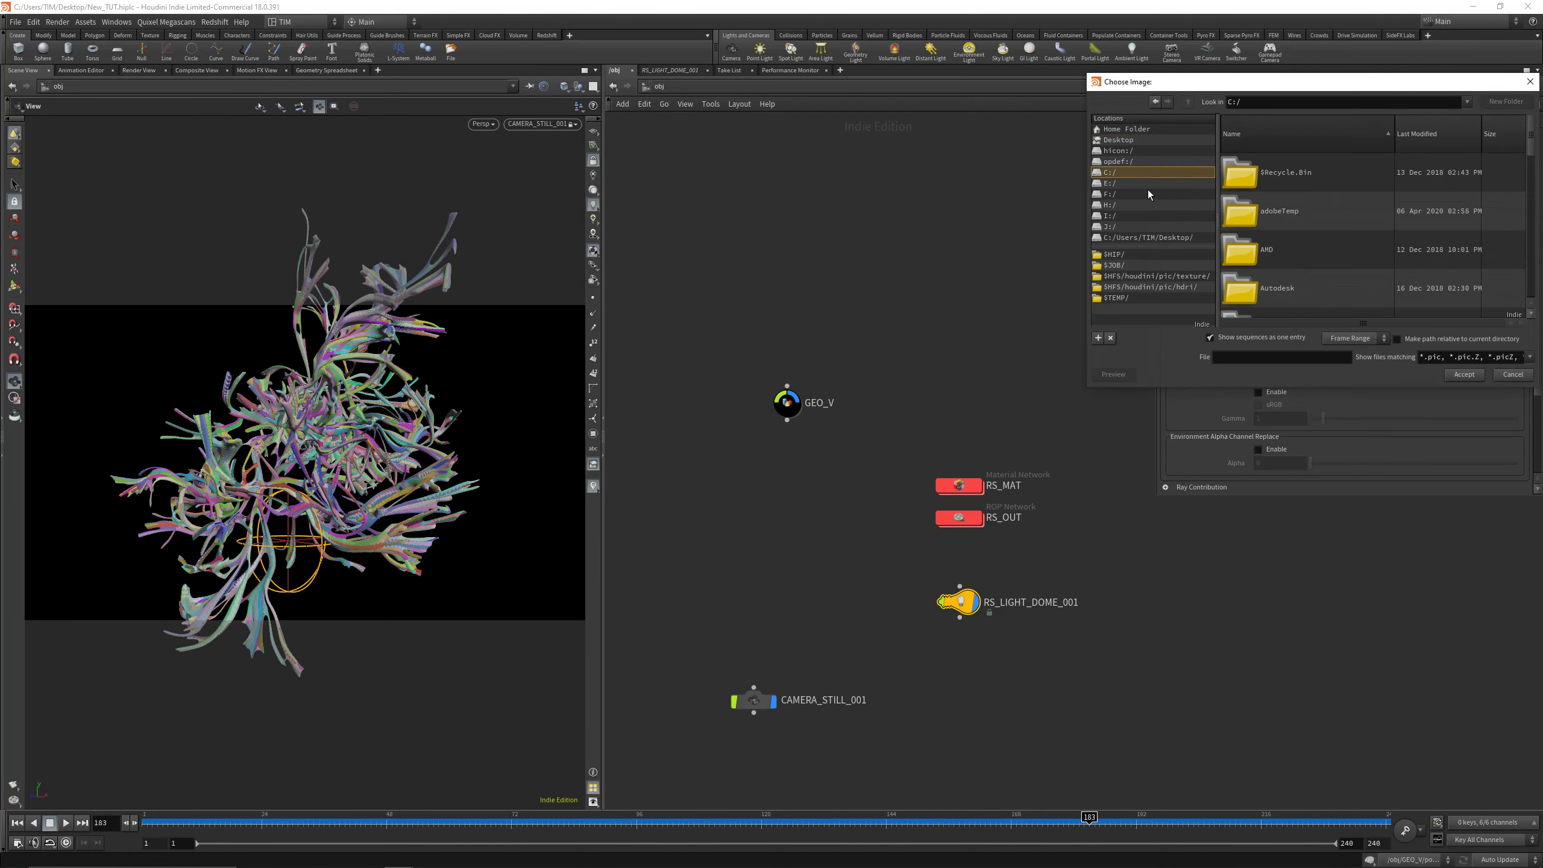
pyautogui.click(1146, 184)
pyautogui.doubleClick(1280, 237)
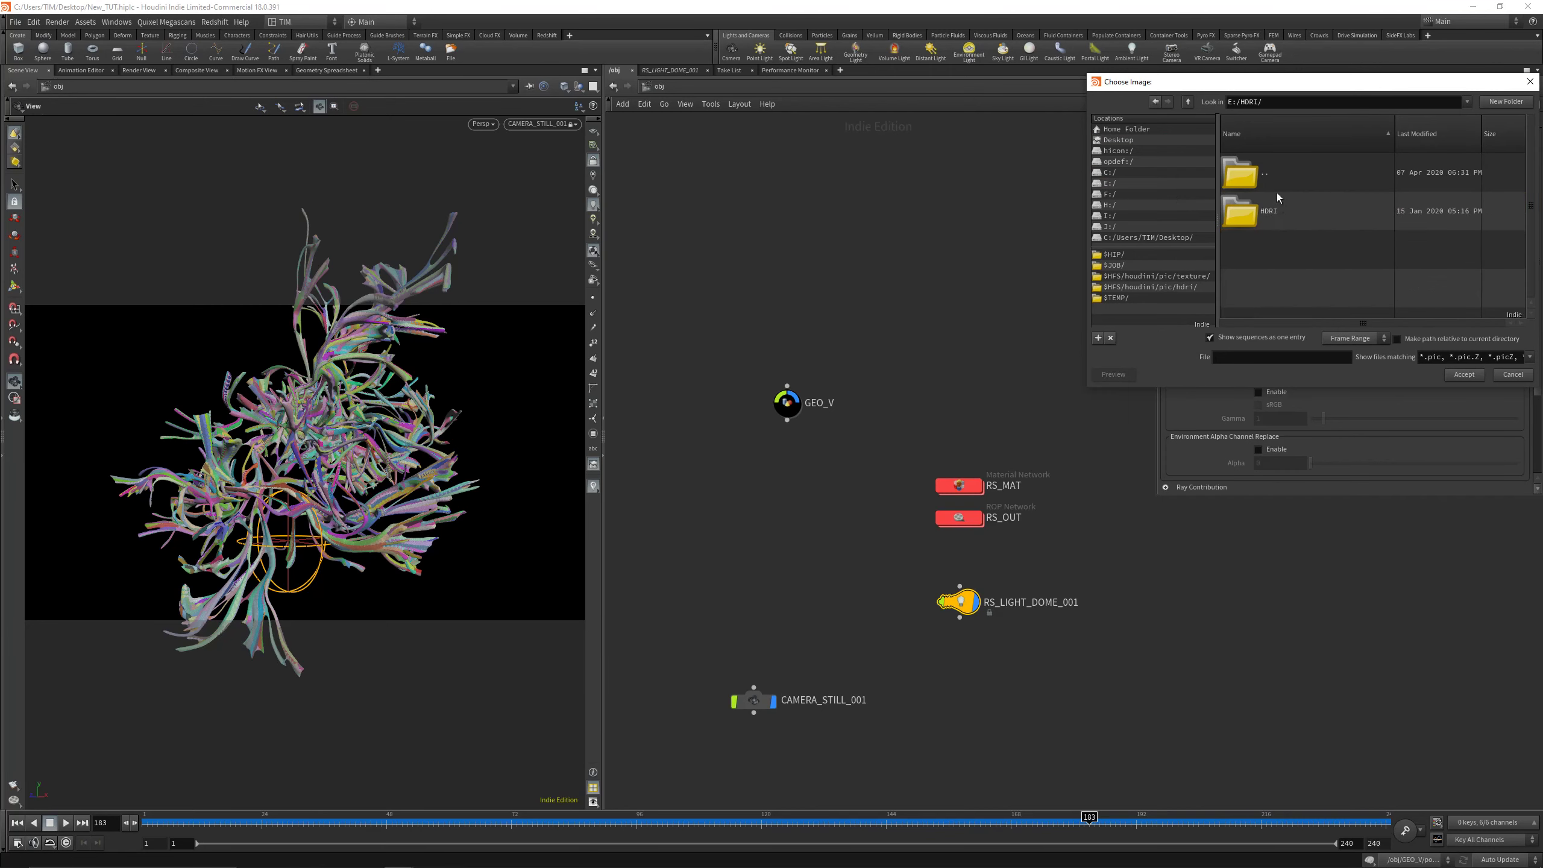
pyautogui.doubleClick(1278, 201)
pyautogui.doubleClick(1302, 221)
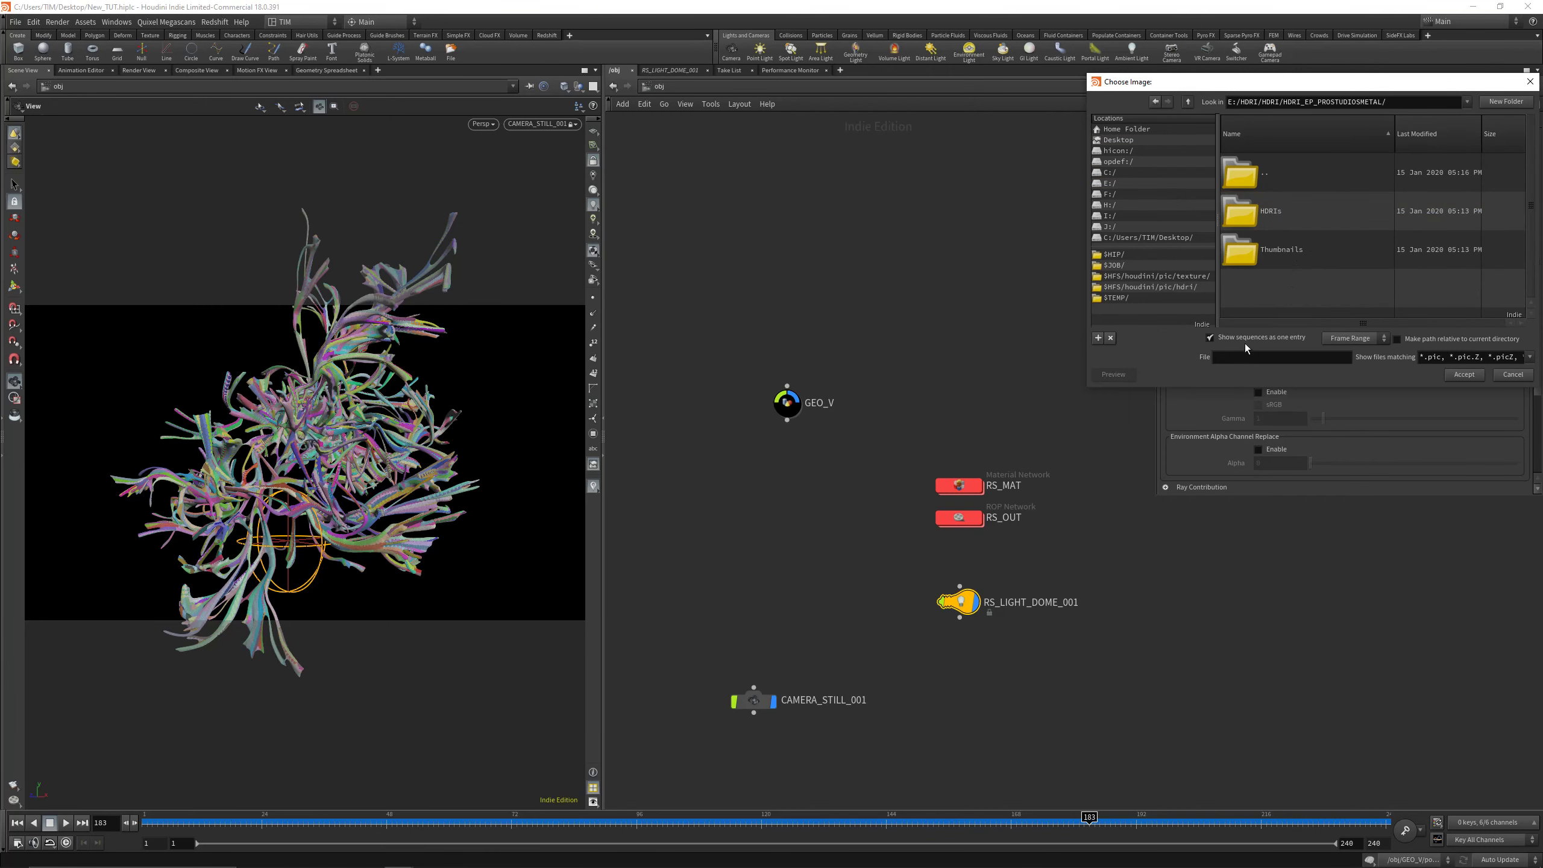
pyautogui.doubleClick(1272, 212)
pyautogui.doubleClick(1280, 239)
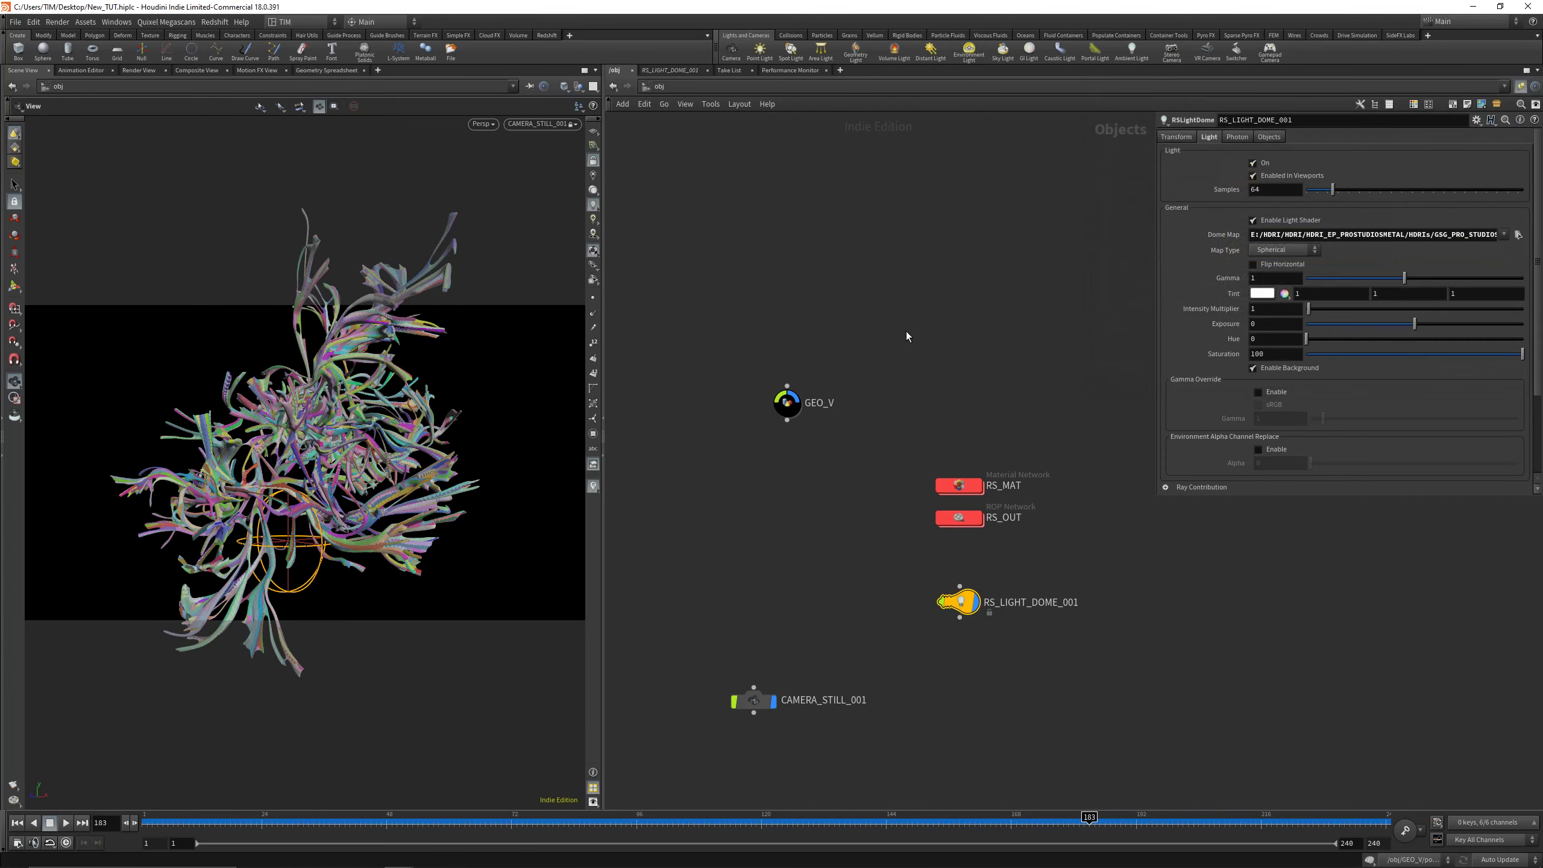
# Save the scene and start a Redshift render in the Render View with its display mode set to Rec.709
pyautogui.moveTo(907, 337); pyautogui.dragTo(967, 294, button='middle')
pyautogui.hotkey('ctrl', 's')
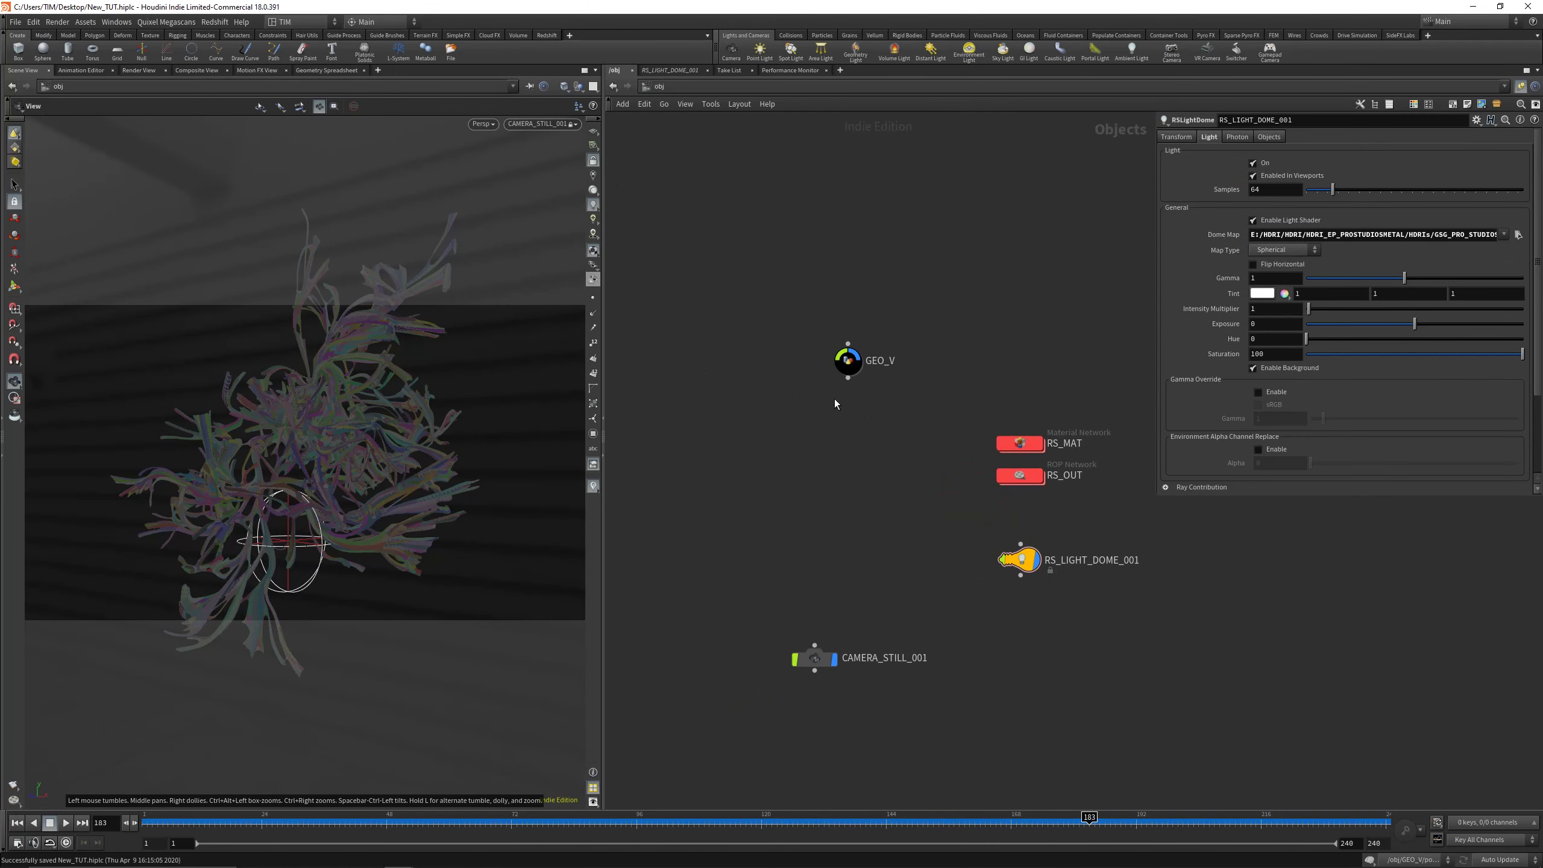
pyautogui.hotkey('alt', 'r')
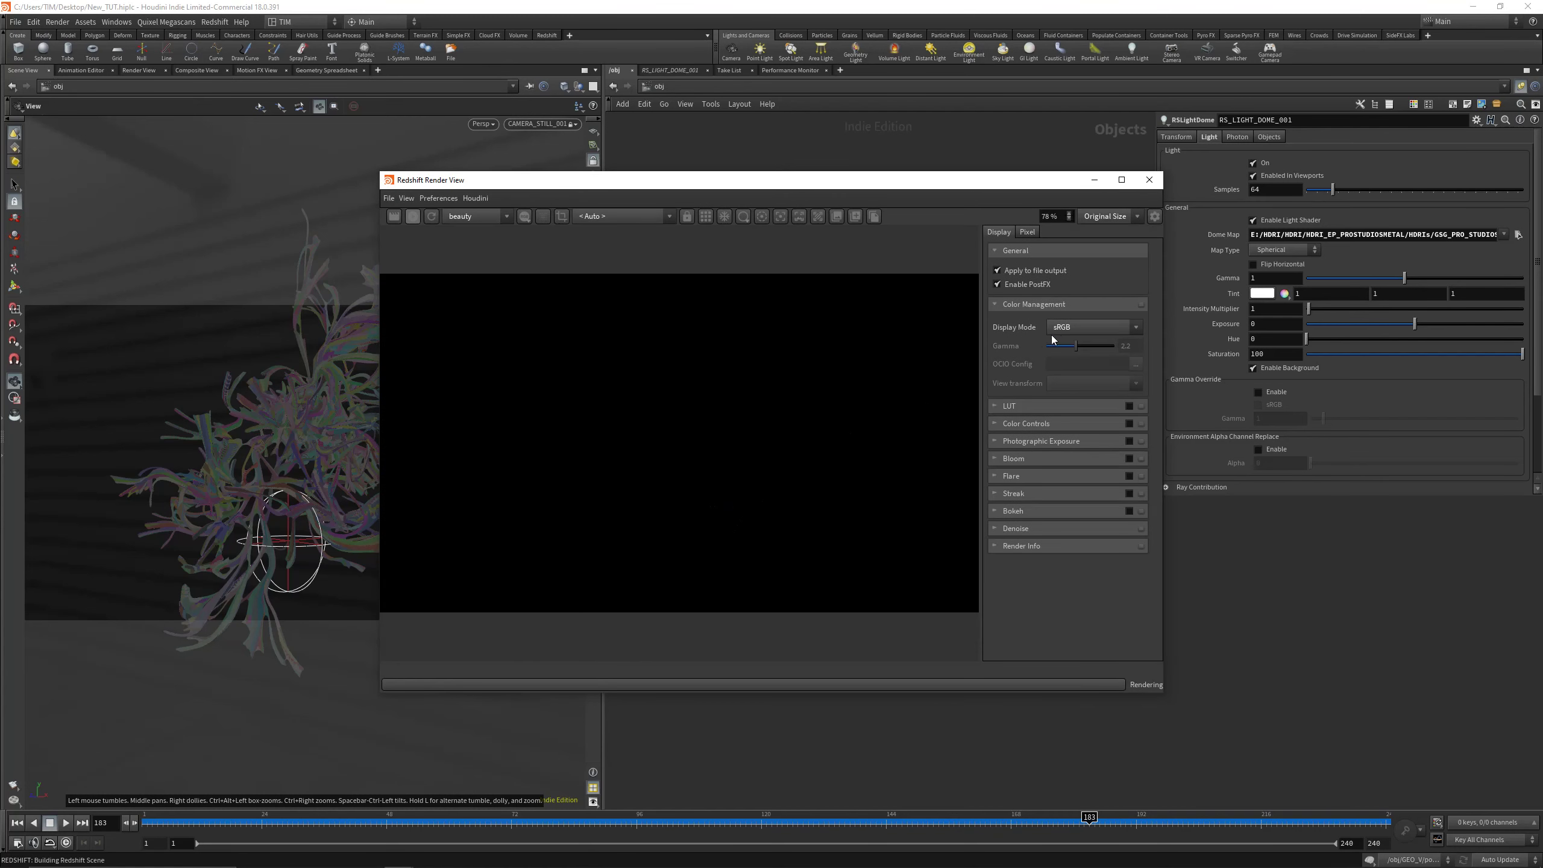
pyautogui.click(1088, 327)
pyautogui.click(1063, 360)
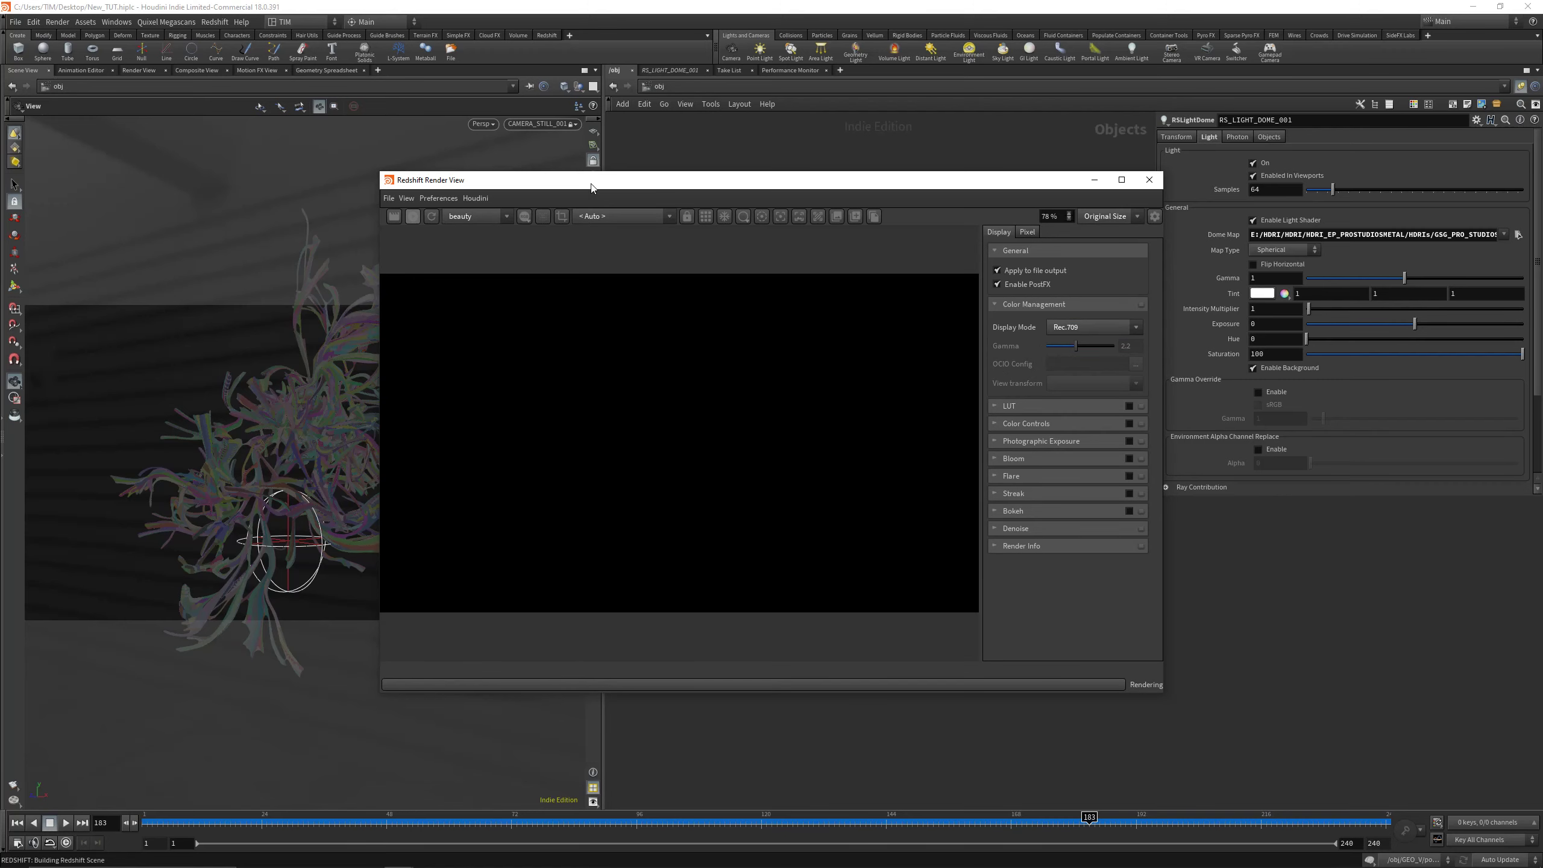
pyautogui.moveTo(592, 188); pyautogui.dragTo(309, 167)
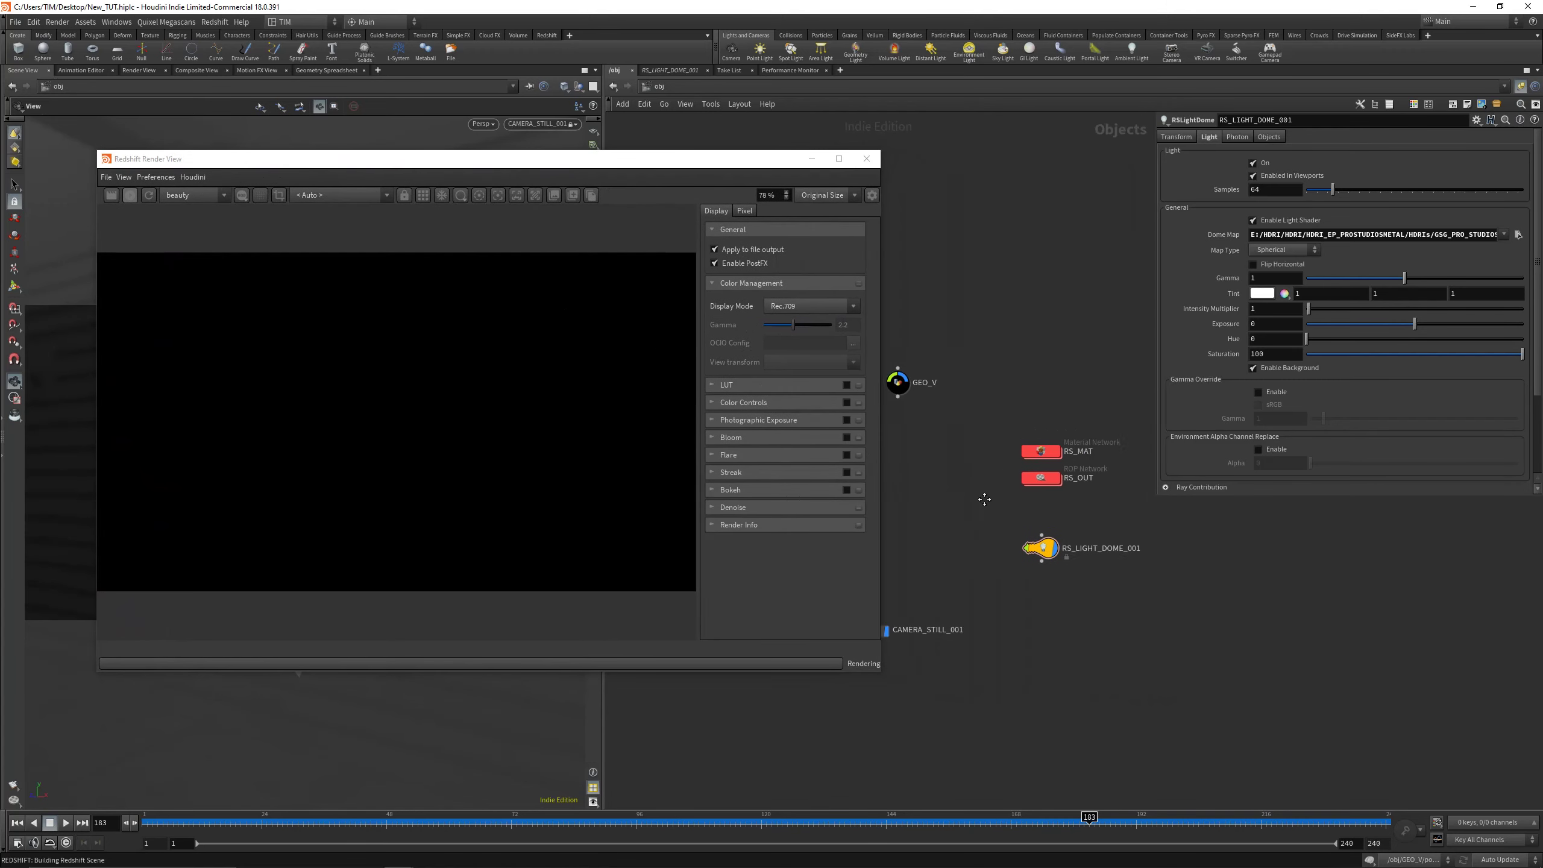
pyautogui.moveTo(984, 499); pyautogui.dragTo(1021, 485, button='middle')
pyautogui.scroll(-2, 423, 445)
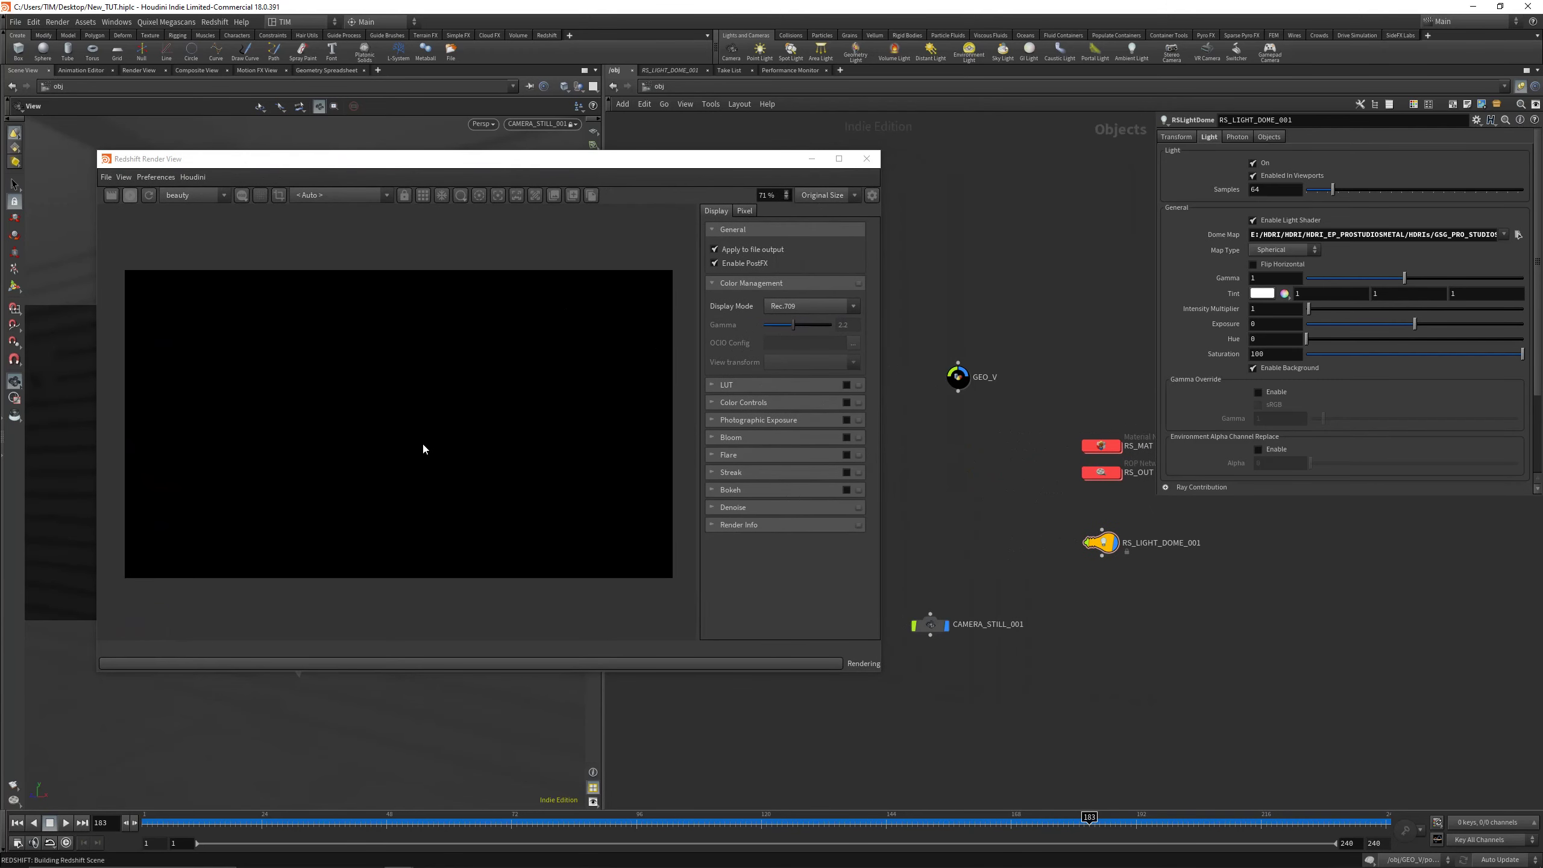
pyautogui.scroll(1, 422, 445)
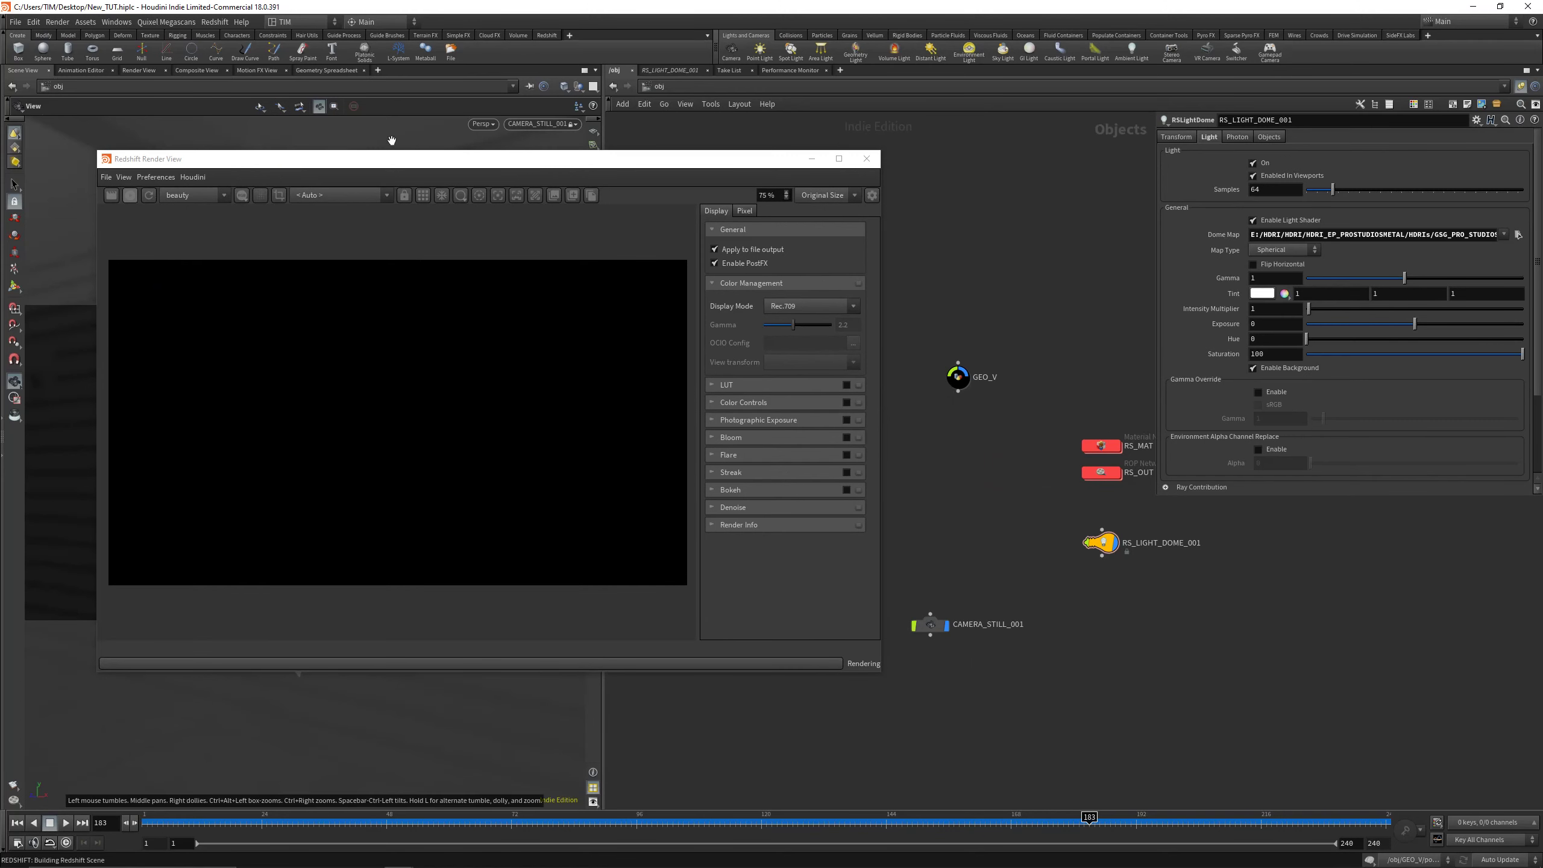
# Disable the background of RS_LIGHT_DOME_001 and check the updated render up close
pyautogui.moveTo(1058, 513); pyautogui.dragTo(1143, 572)
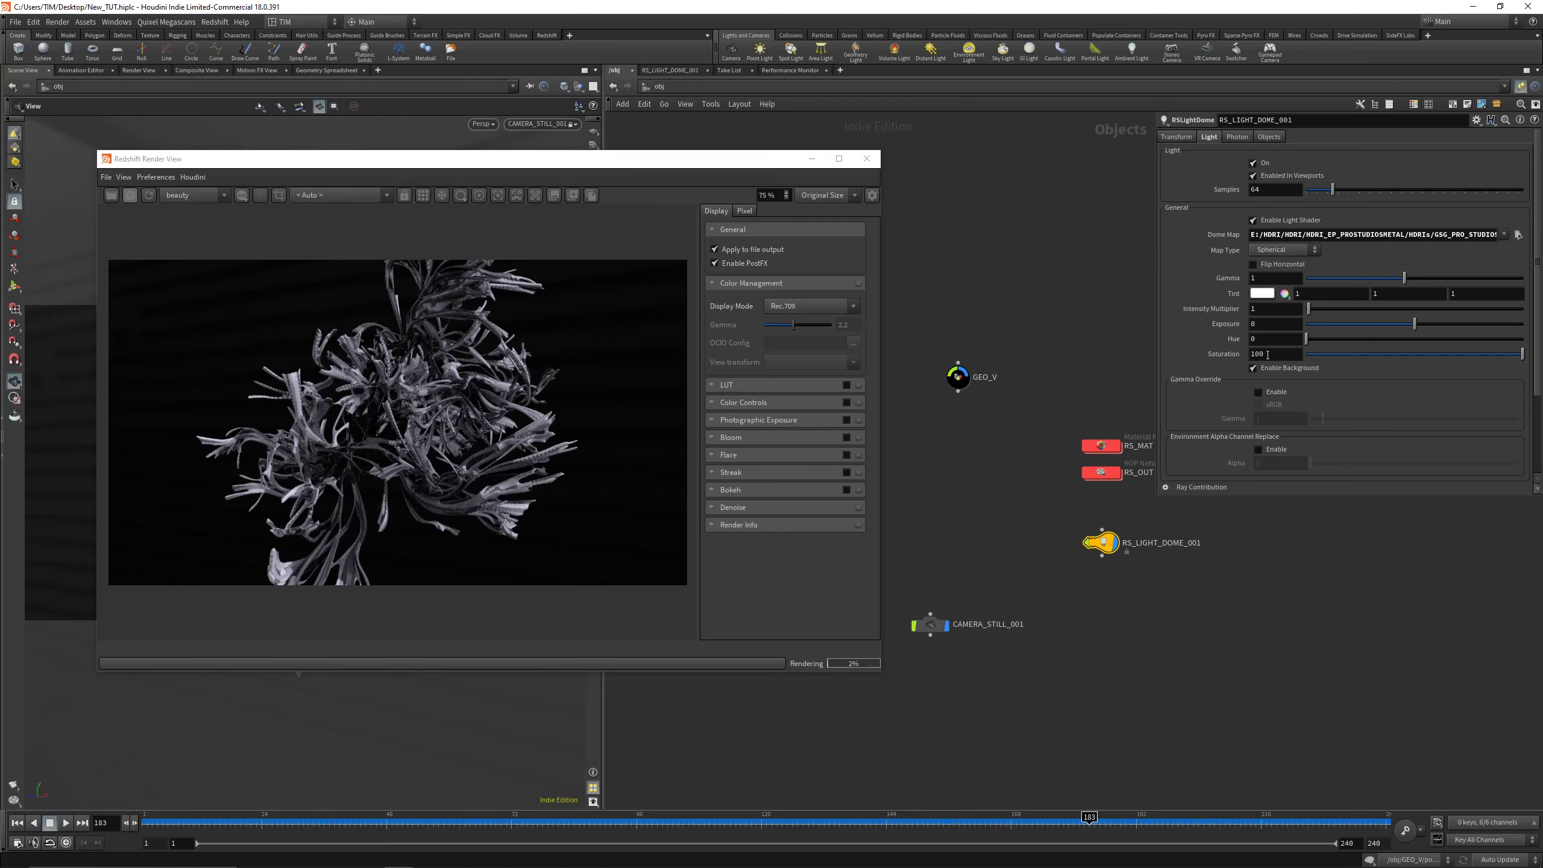
pyautogui.click(1270, 372)
pyautogui.scroll(5, 426, 427)
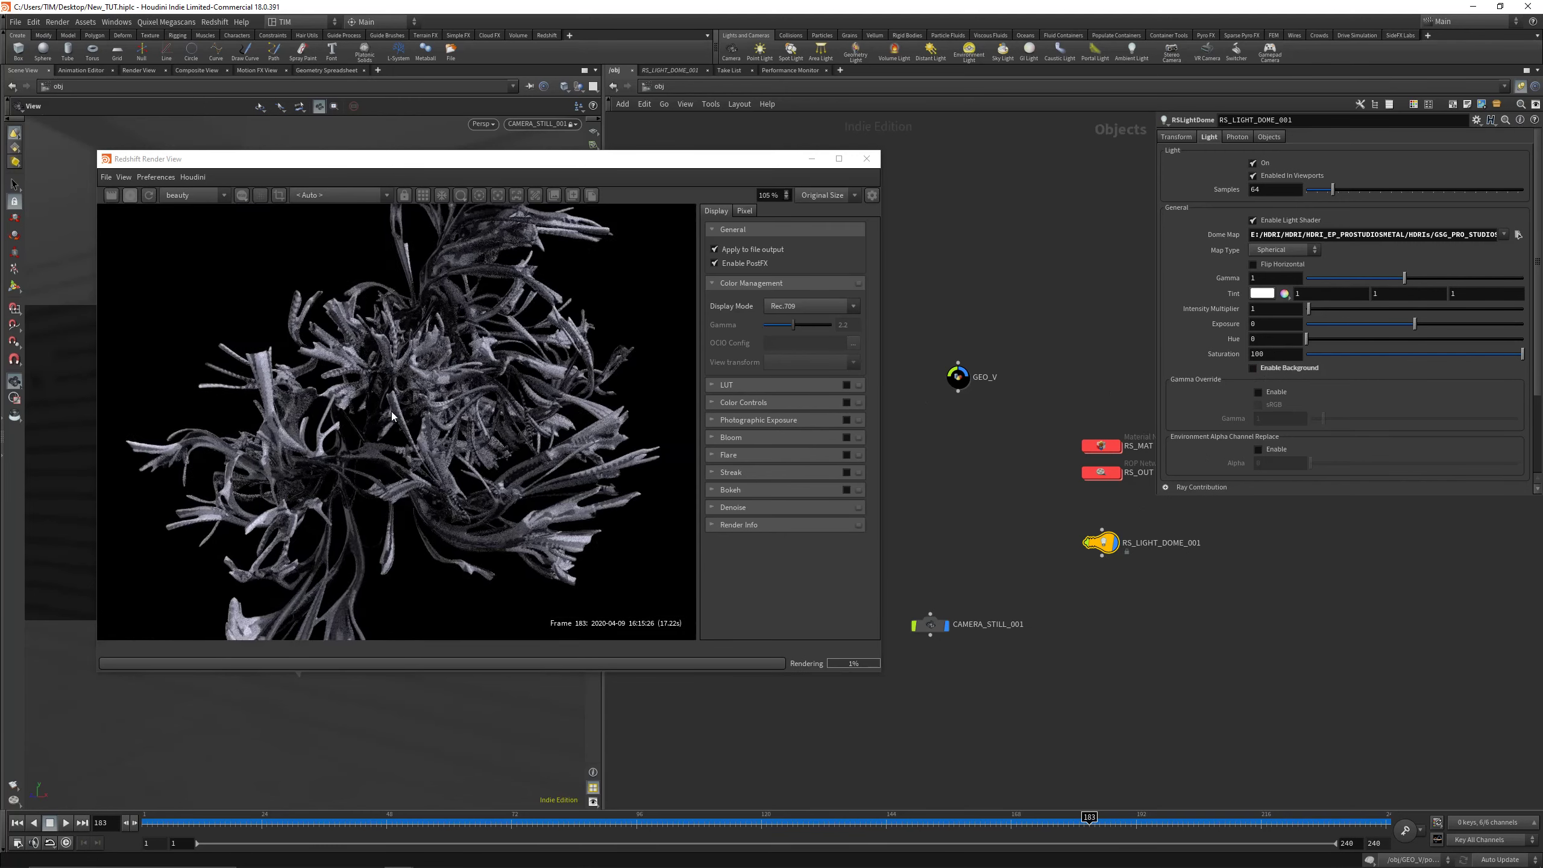
pyautogui.scroll(-5, 424, 427)
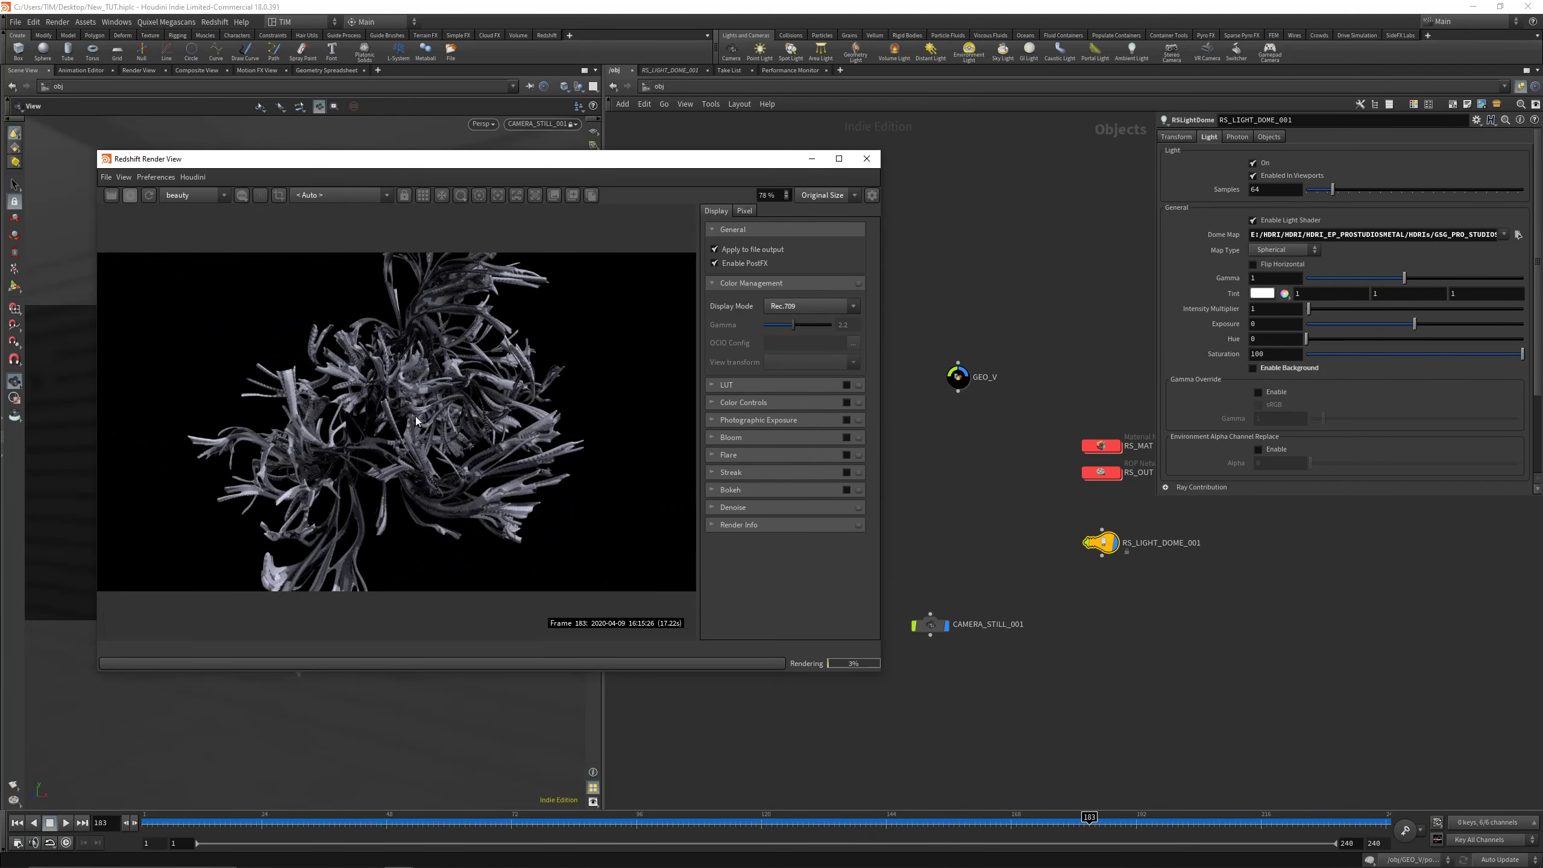
# Open the RS_V material builder inside RS_MAT and delete the user data and ramp nodes feeding Material1
pyautogui.doubleClick(1099, 450)
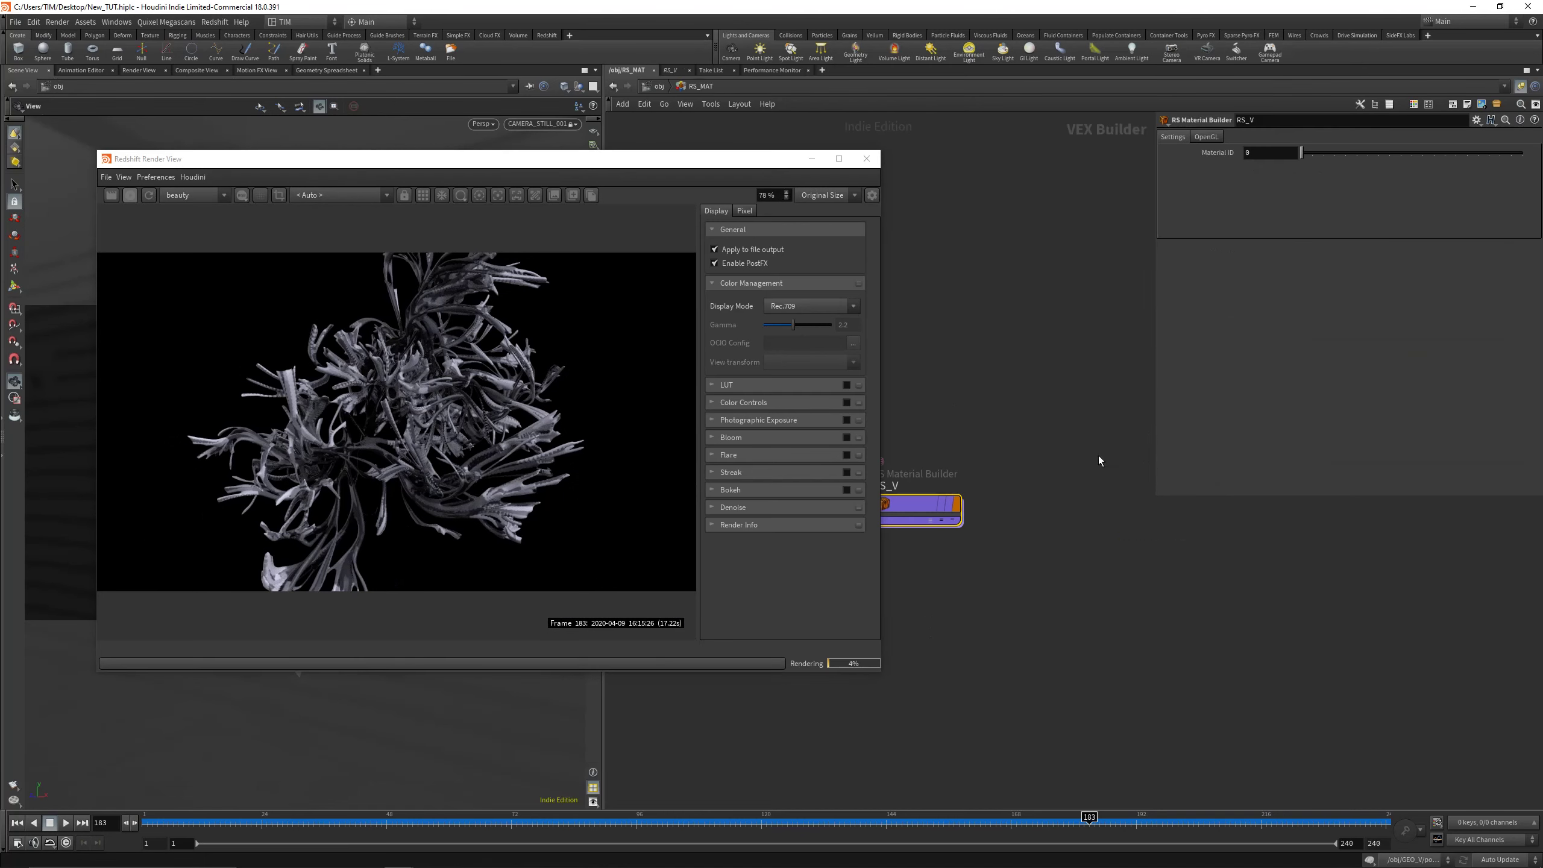
pyautogui.moveTo(1018, 549); pyautogui.dragTo(1123, 537, button='middle')
pyautogui.doubleClick(1003, 501)
pyautogui.moveTo(1001, 499); pyautogui.dragTo(1004, 568, button='middle')
pyautogui.scroll(-2, 1087, 553)
pyautogui.moveTo(924, 429); pyautogui.dragTo(1044, 618)
pyautogui.press('Delete')
# Add an RS Curvature node in front of Material1
pyautogui.press('Tab')
pyautogui.write('r')
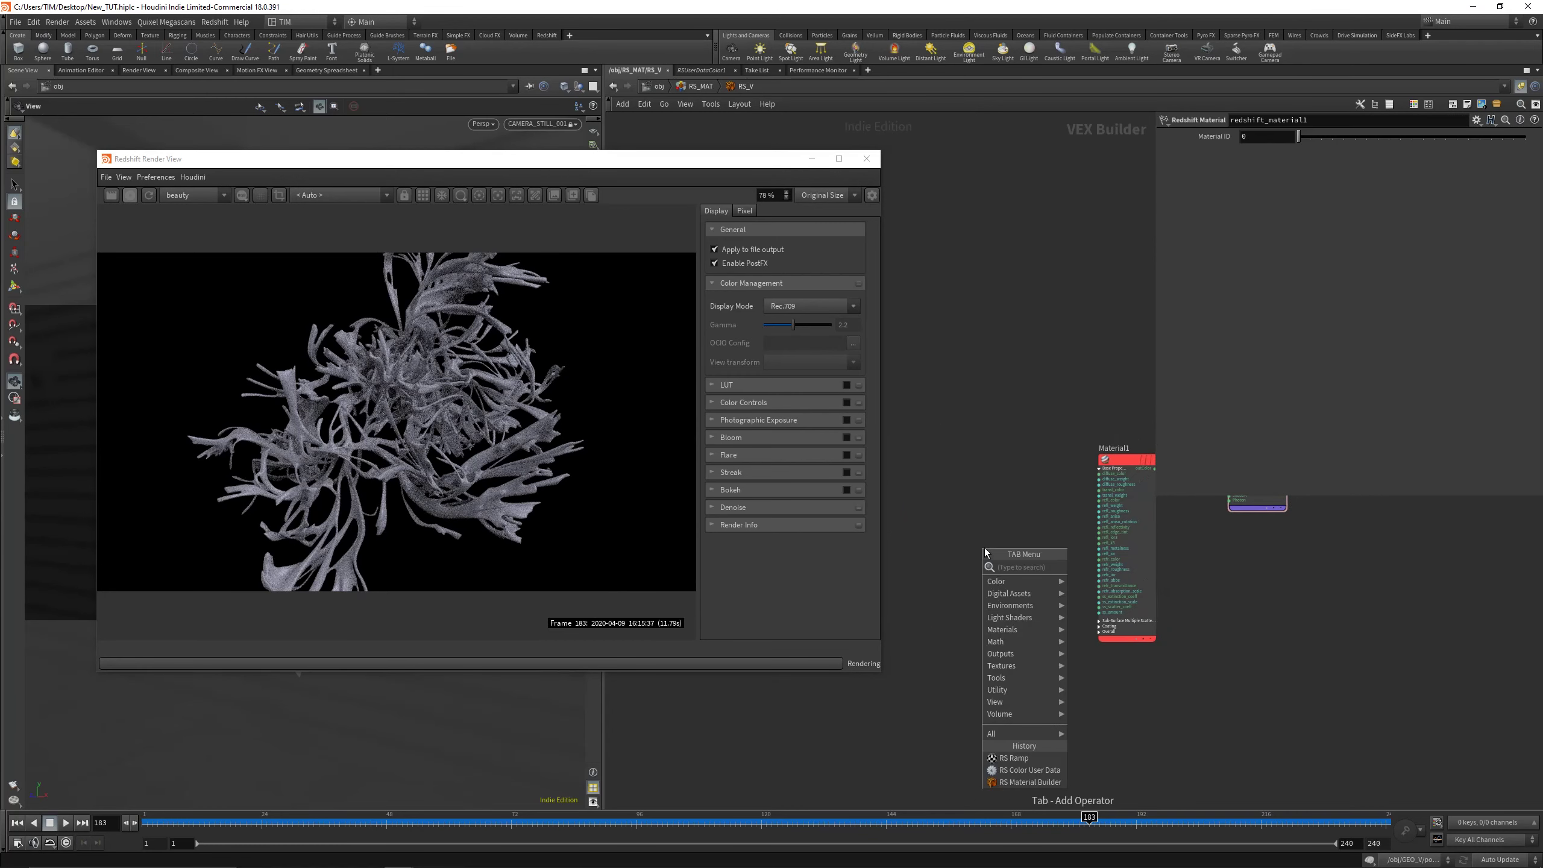
pyautogui.press('Escape')
pyautogui.press('Tab')
pyautogui.write('cu')
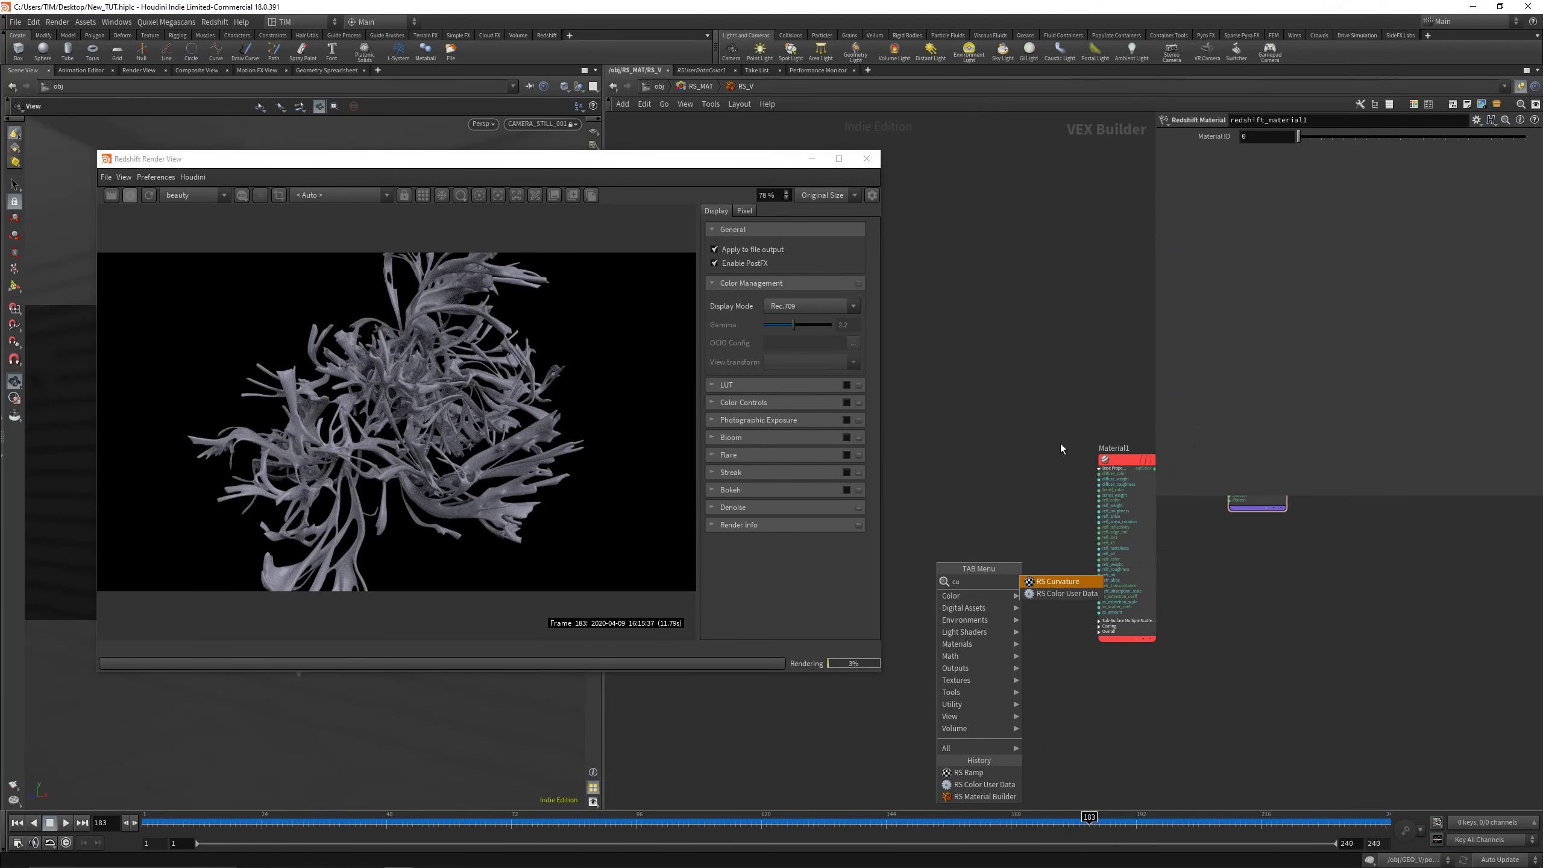
pyautogui.click(1068, 582)
pyautogui.click(1000, 575)
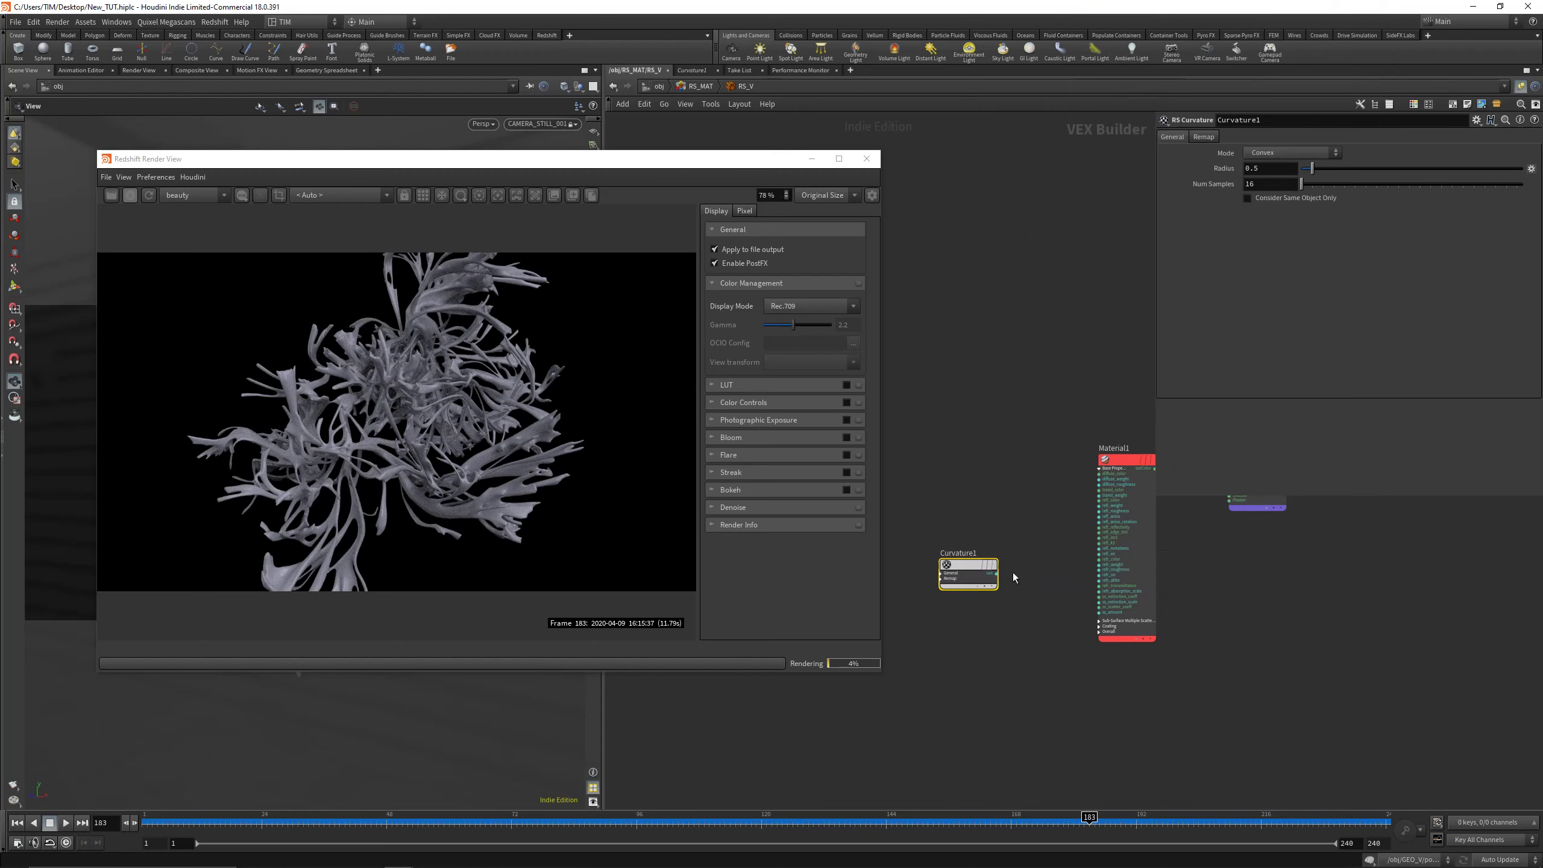
# Wire Curvature1's output through a dot straight into redshift_material1's surface input to preview the curvature in the render
pyautogui.click(999, 574)
pyautogui.moveTo(1056, 374); pyautogui.dragTo(964, 473, button='middle')
pyautogui.keyDown('alt'); pyautogui.click(985, 418); pyautogui.keyUp('alt')
pyautogui.click(1134, 563)
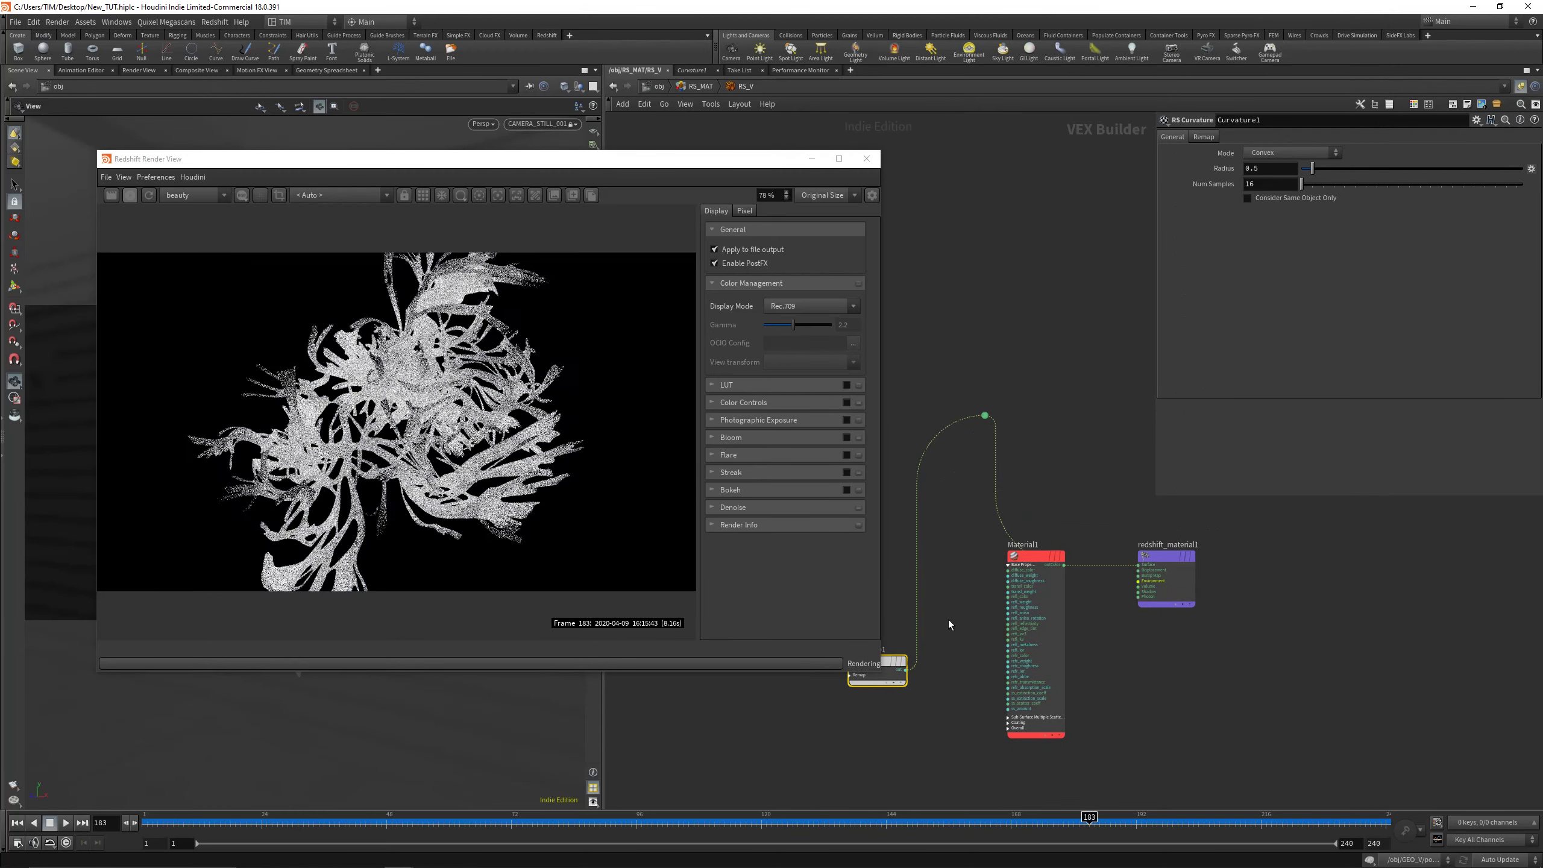
pyautogui.moveTo(947, 620); pyautogui.dragTo(1090, 547, button='middle')
pyautogui.scroll(2, 478, 472)
pyautogui.scroll(2, 478, 475)
pyautogui.scroll(1, 984, 546)
# Reduce Curvature1's radius to 0.1 and on to 0.01, and set its mode to Concave
pyautogui.click(1265, 172)
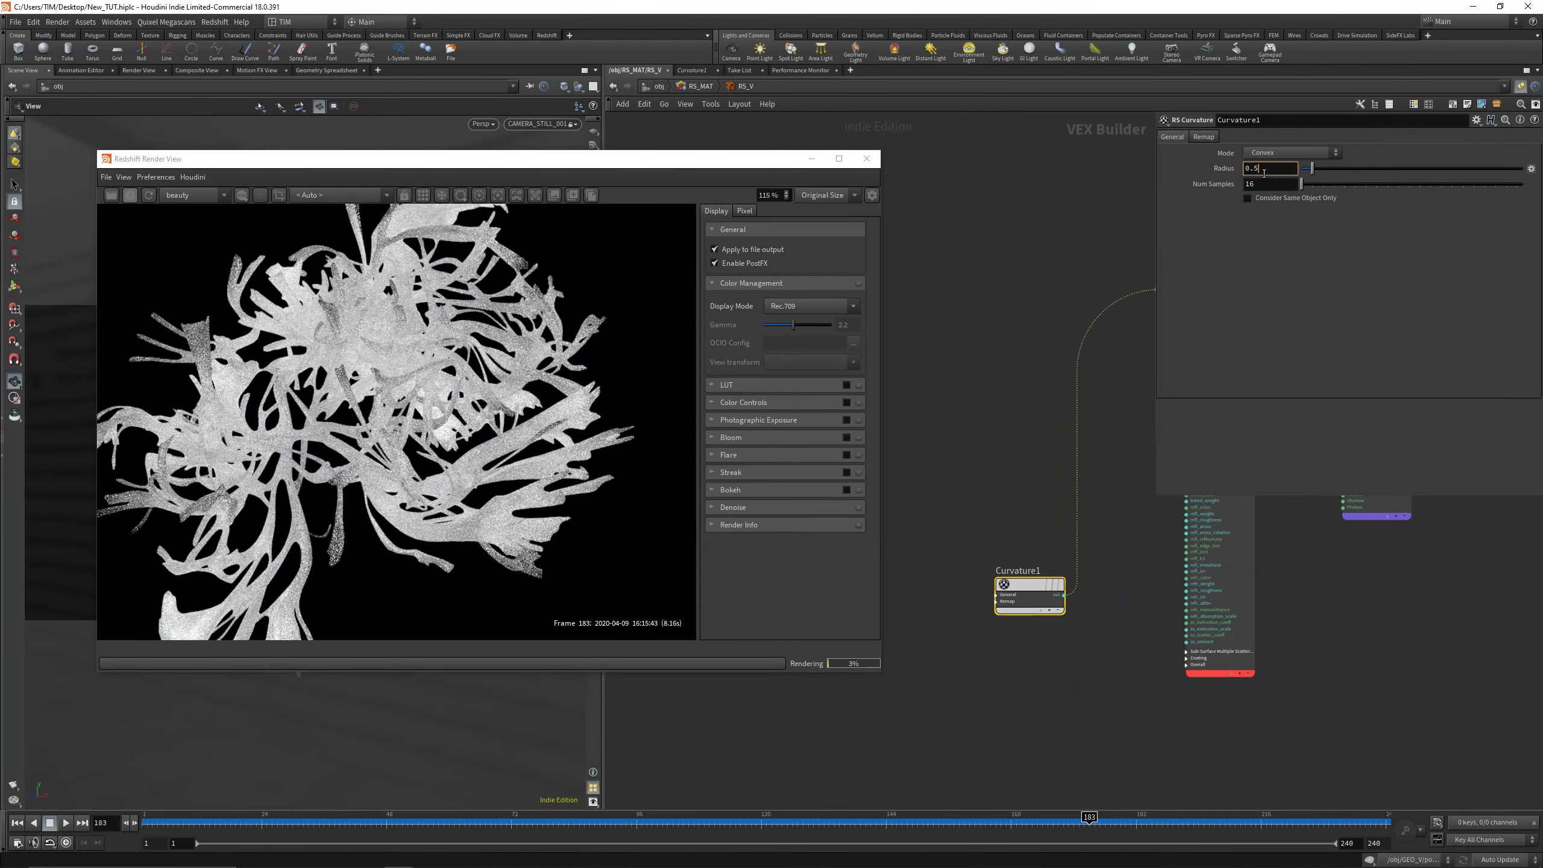
pyautogui.press('Return')
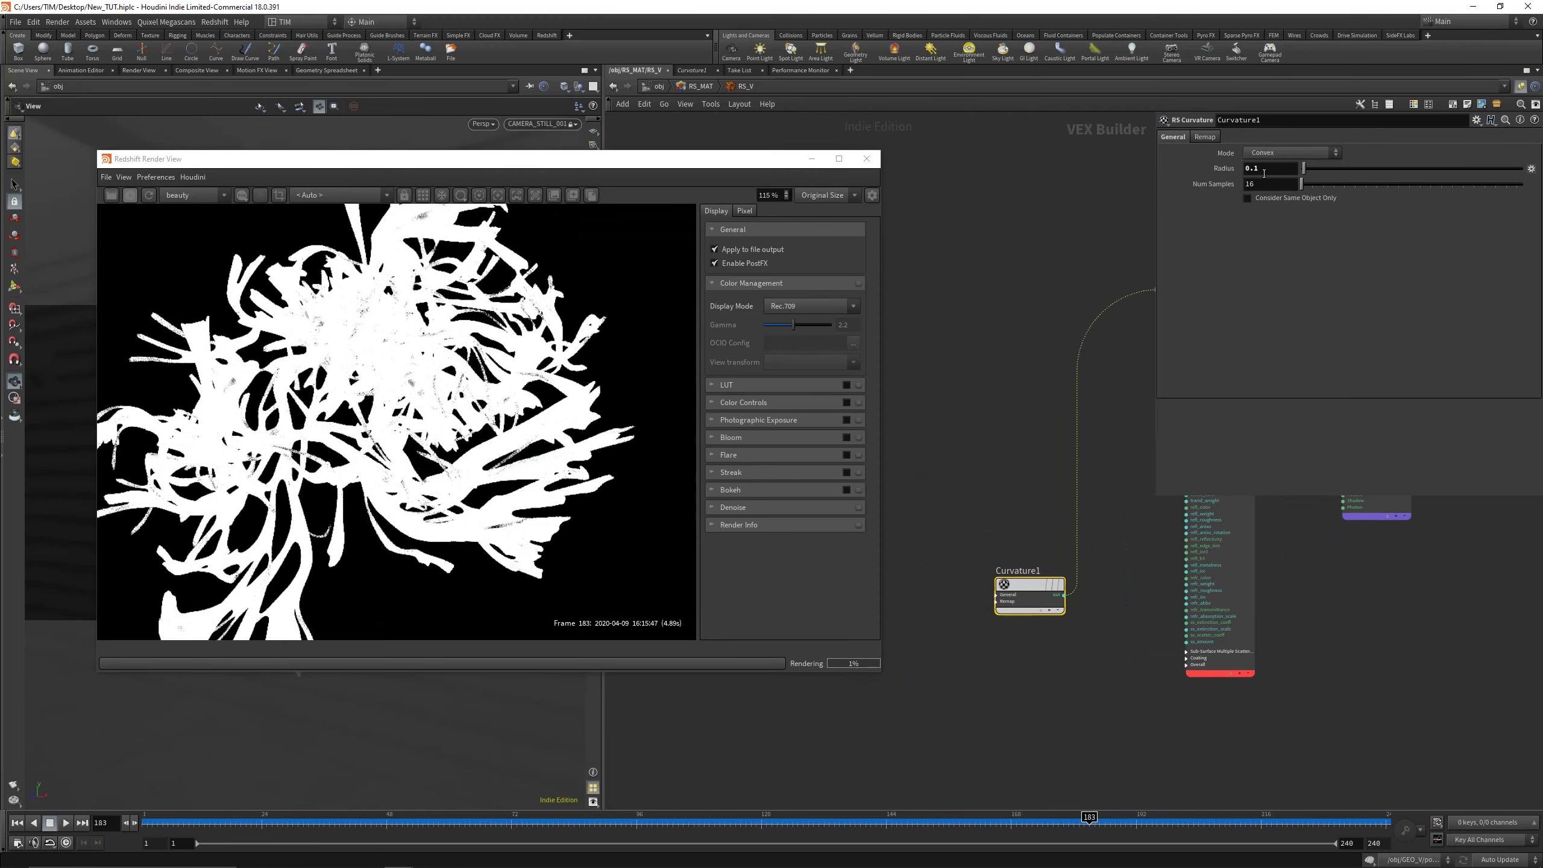
pyautogui.click(1265, 171)
pyautogui.press('BackSpace')
pyautogui.write('01')
pyautogui.press('Return')
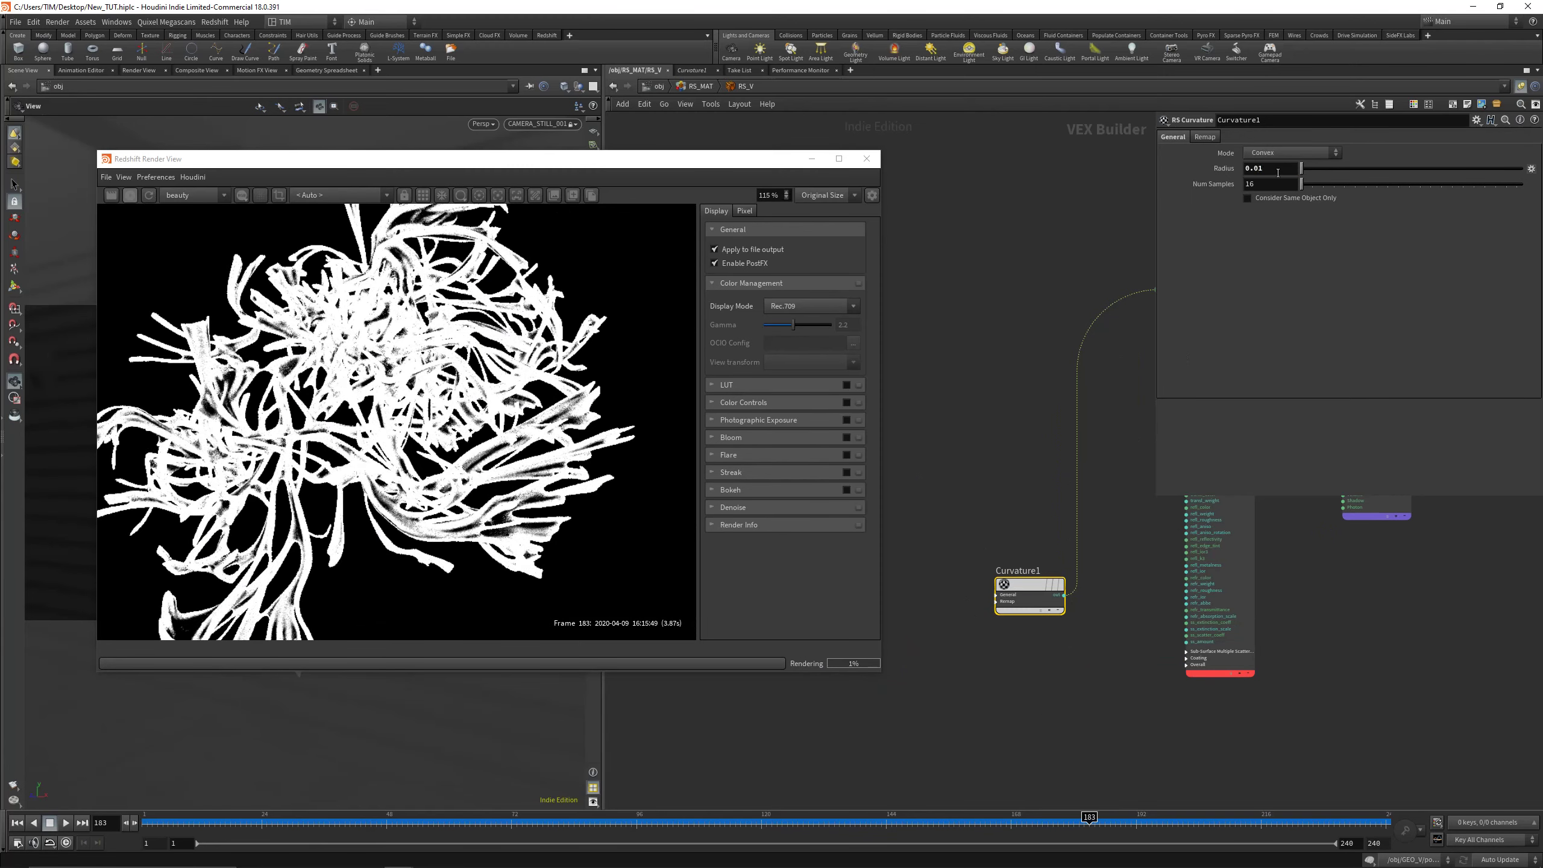
pyautogui.click(1283, 153)
pyautogui.click(1280, 195)
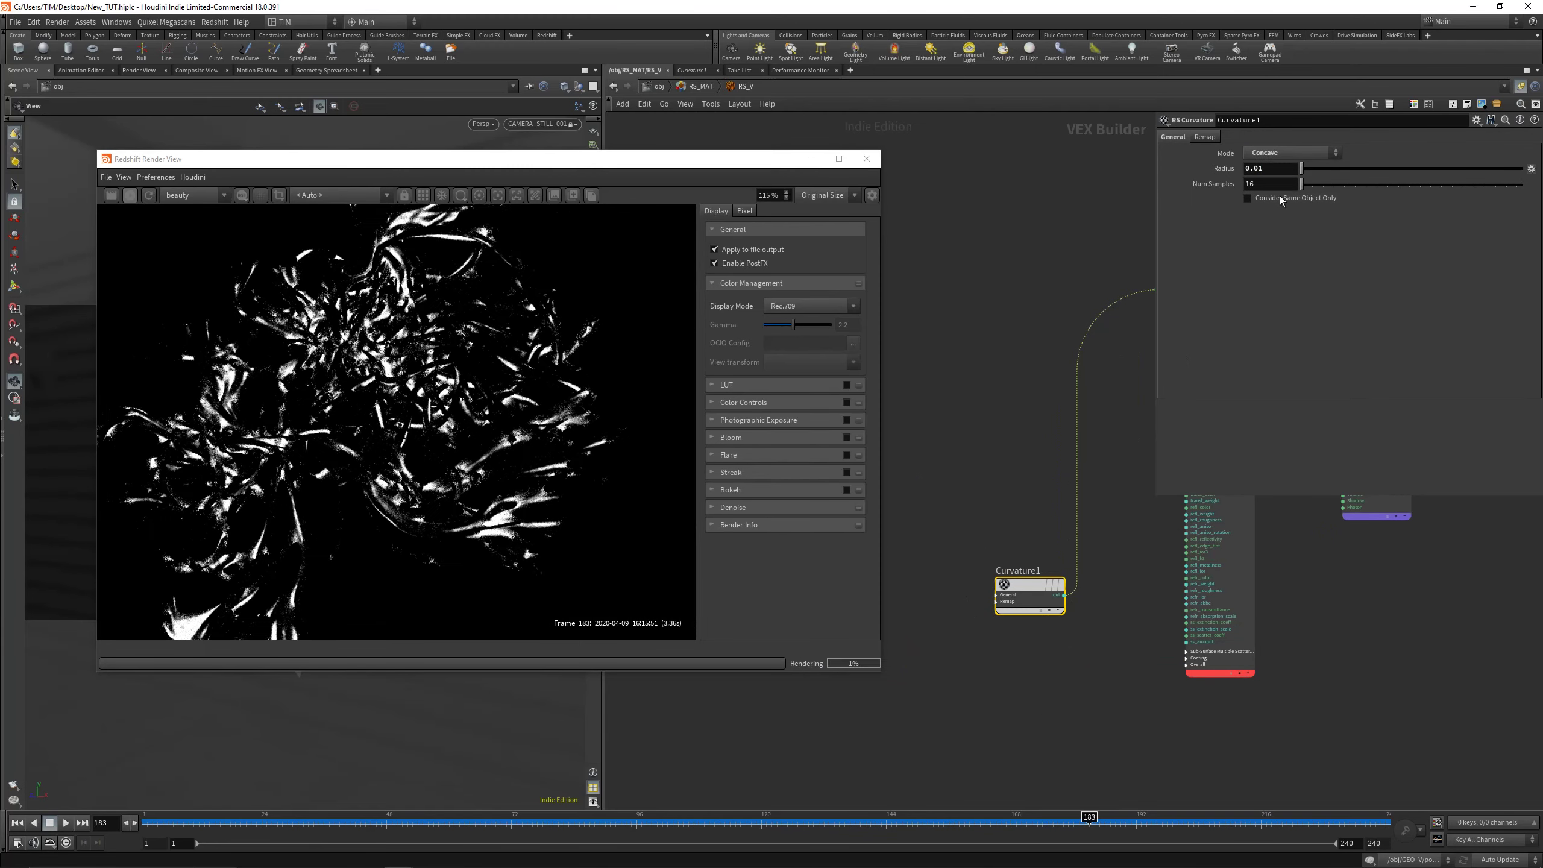
# Cut the preview wire from Curvature1 and add an RS Ramp fed by Curvature1's output
pyautogui.moveTo(1034, 590); pyautogui.dragTo(916, 537)
pyautogui.scroll(-3, 1025, 543)
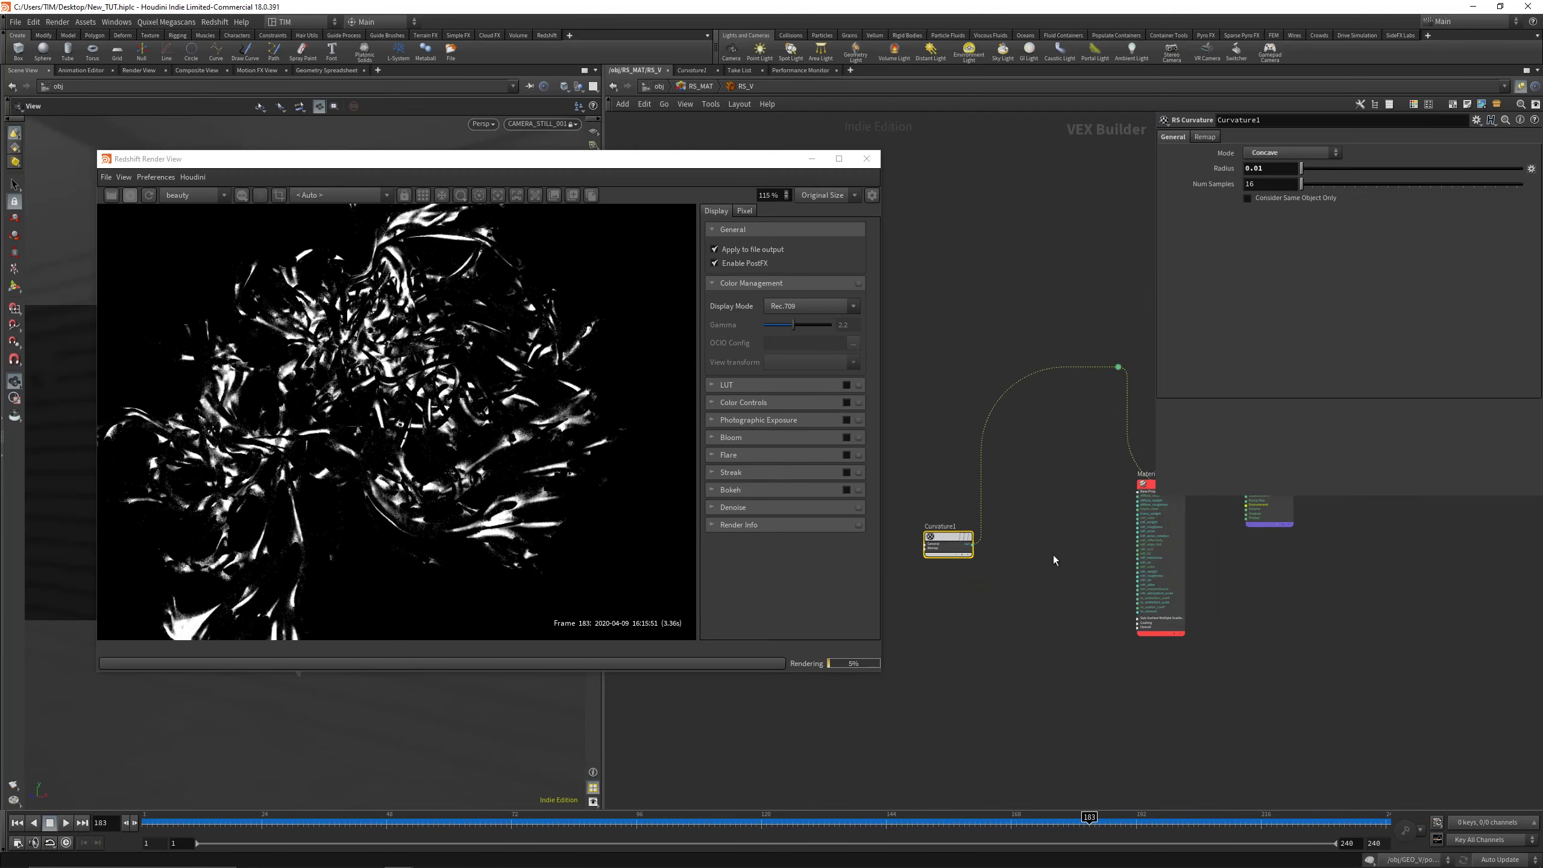
pyautogui.moveTo(1053, 555); pyautogui.dragTo(1029, 581, button='middle')
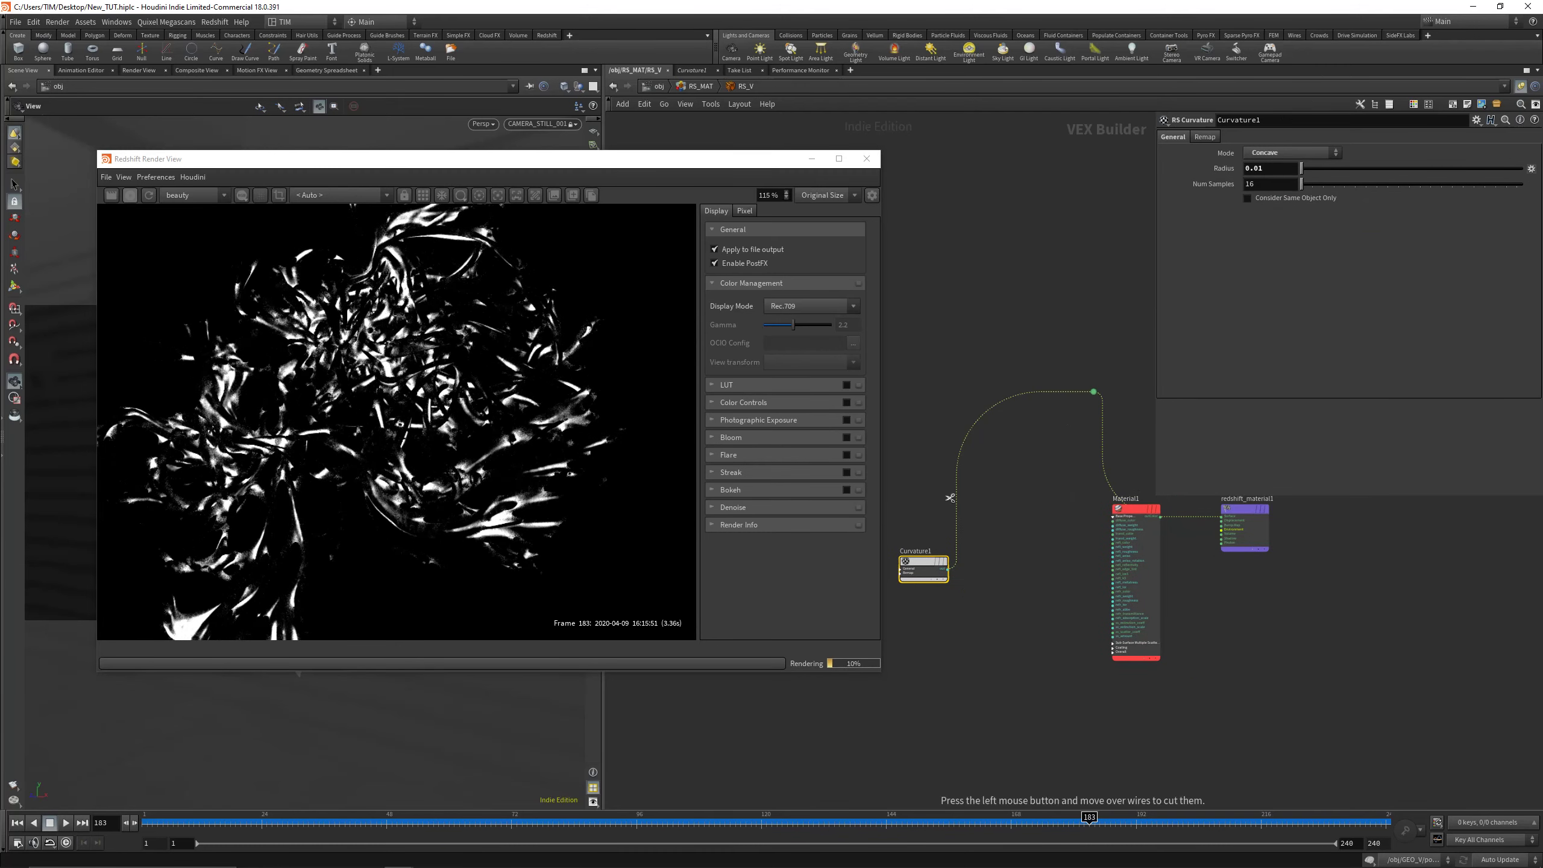
pyautogui.scroll(2, 977, 589)
pyautogui.press('Tab')
pyautogui.write('ram')
pyautogui.press('Return')
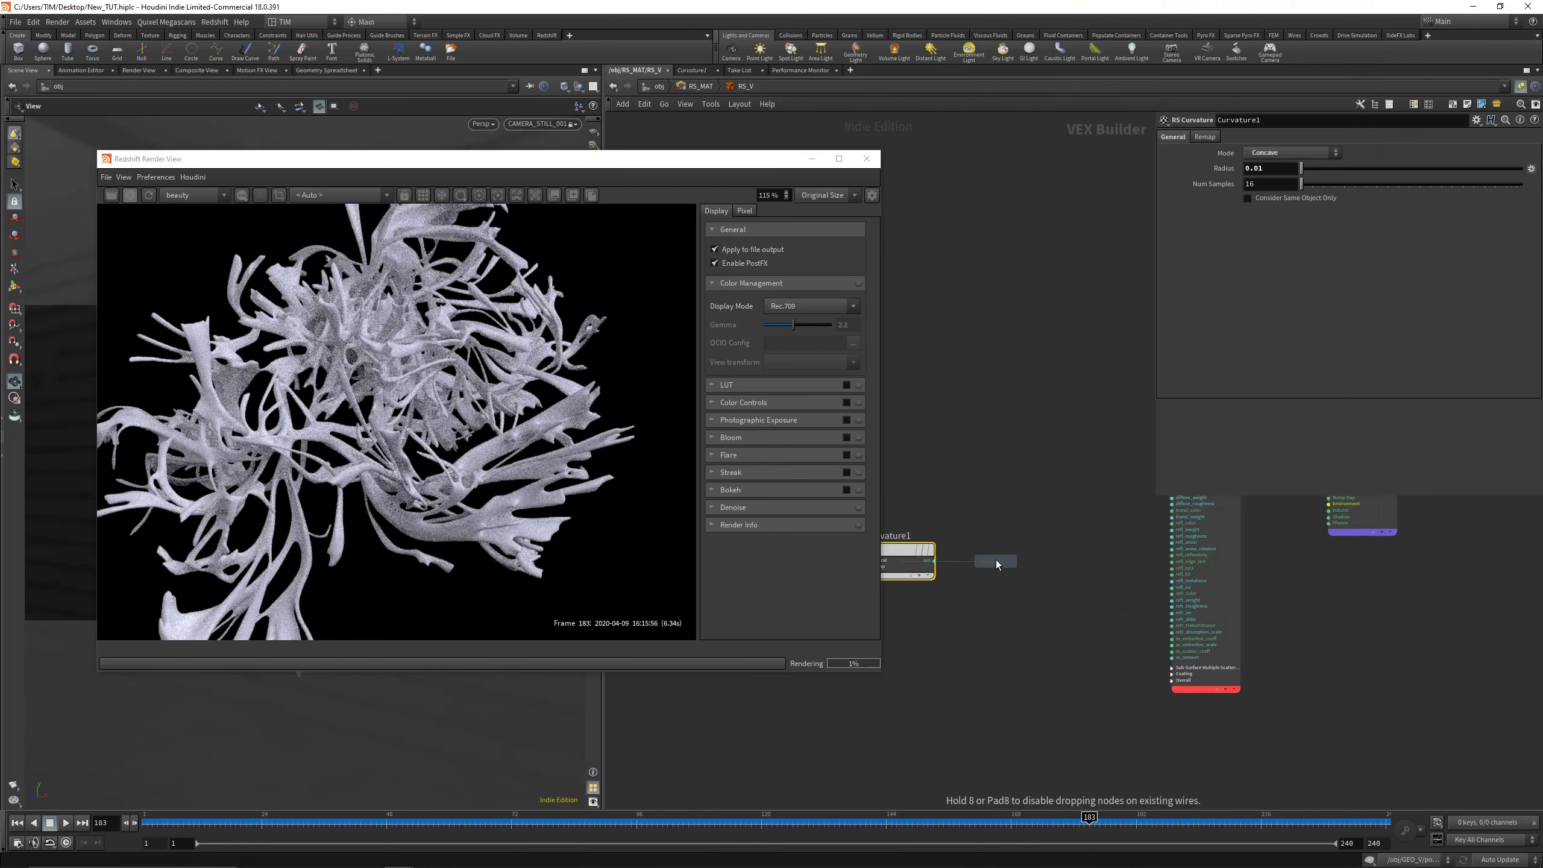
pyautogui.click(999, 555)
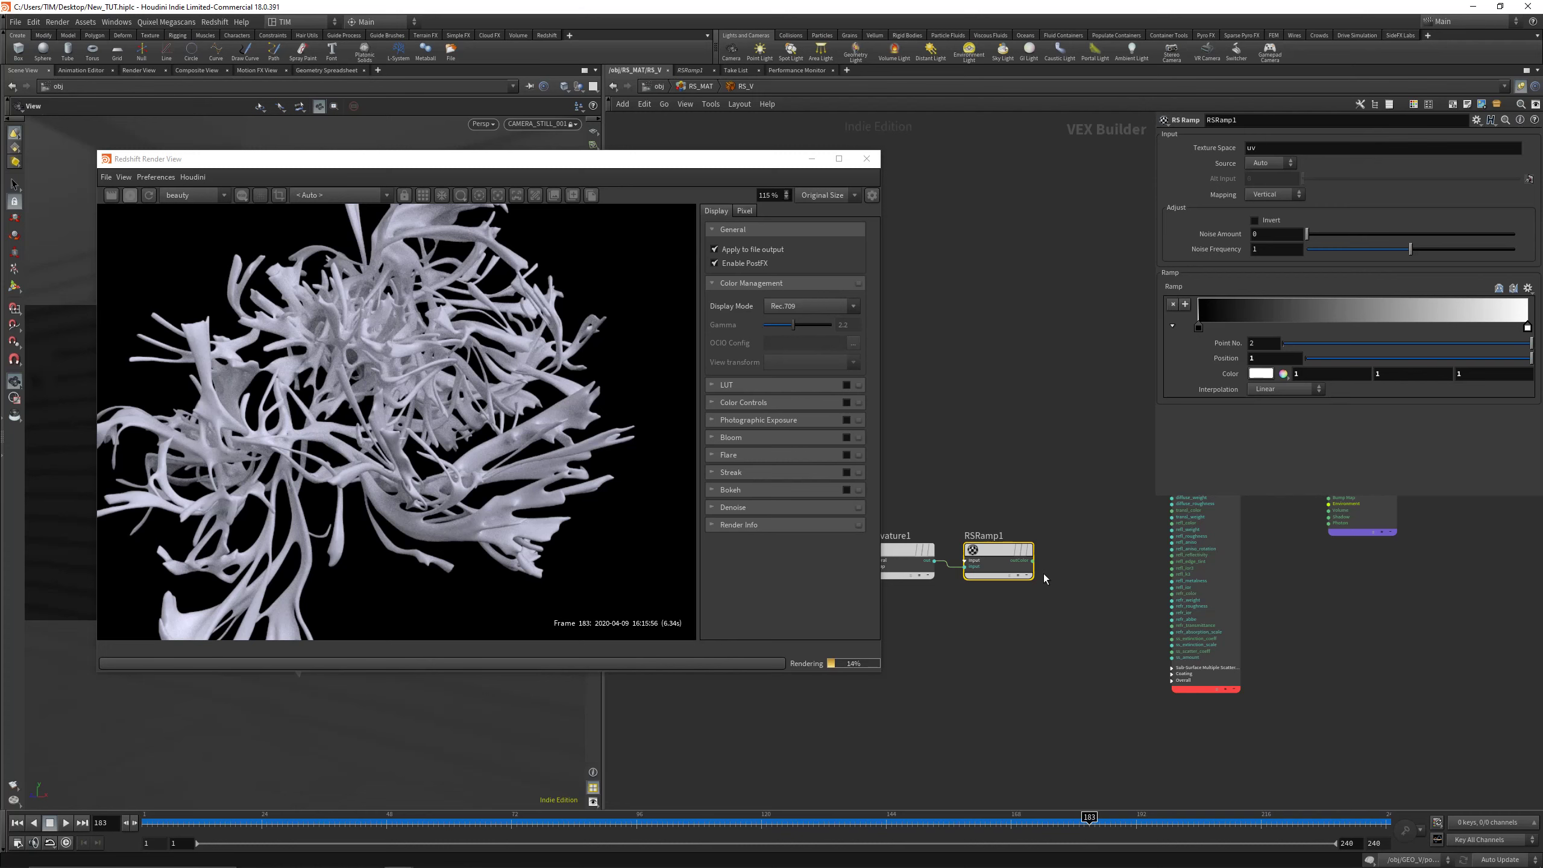
# Connect RSRamp1's output to Material1's diffuse_color input
pyautogui.scroll(-2, 1043, 575)
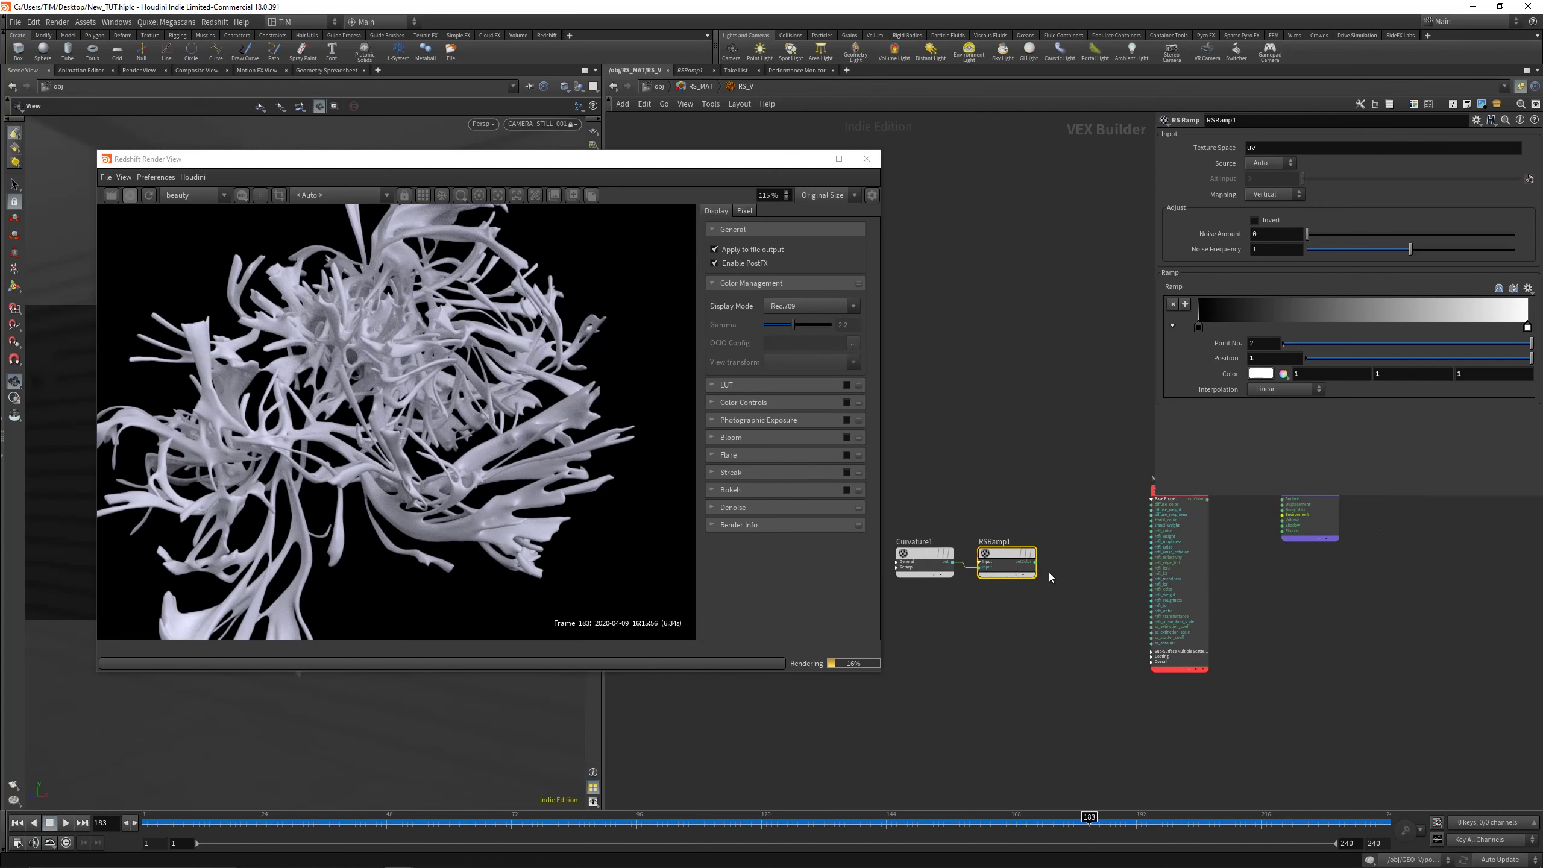
pyautogui.moveTo(1048, 572); pyautogui.dragTo(1009, 565, button='middle')
pyautogui.click(993, 560)
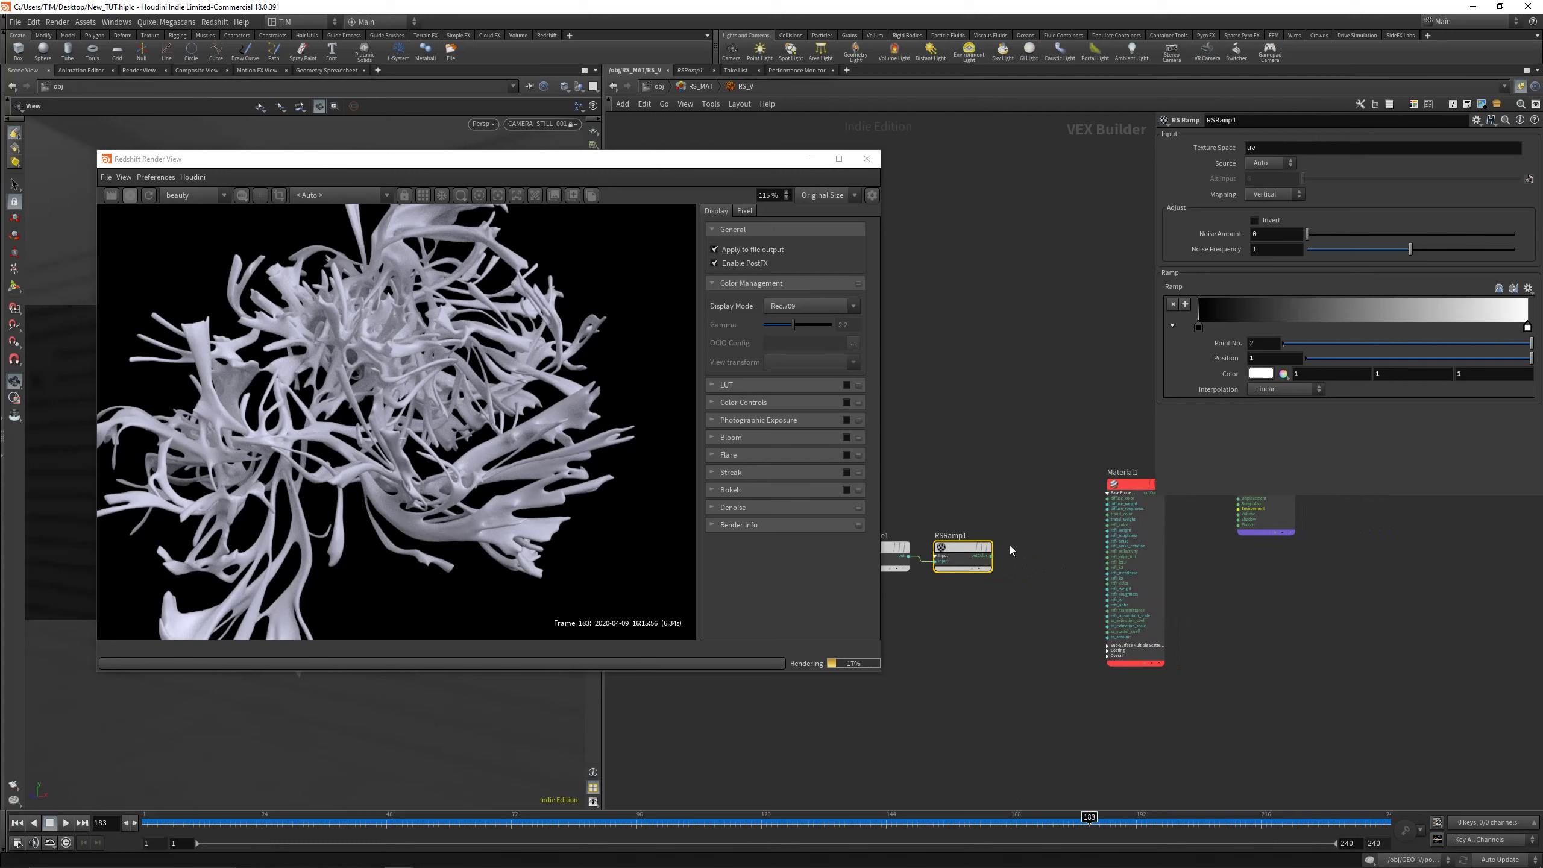
pyautogui.click(1083, 500)
pyautogui.scroll(-2, 1032, 560)
pyautogui.moveTo(1032, 560); pyautogui.dragTo(1016, 557, button='middle')
pyautogui.scroll(3, 1121, 508)
pyautogui.moveTo(1116, 605); pyautogui.dragTo(1243, 585, button='middle')
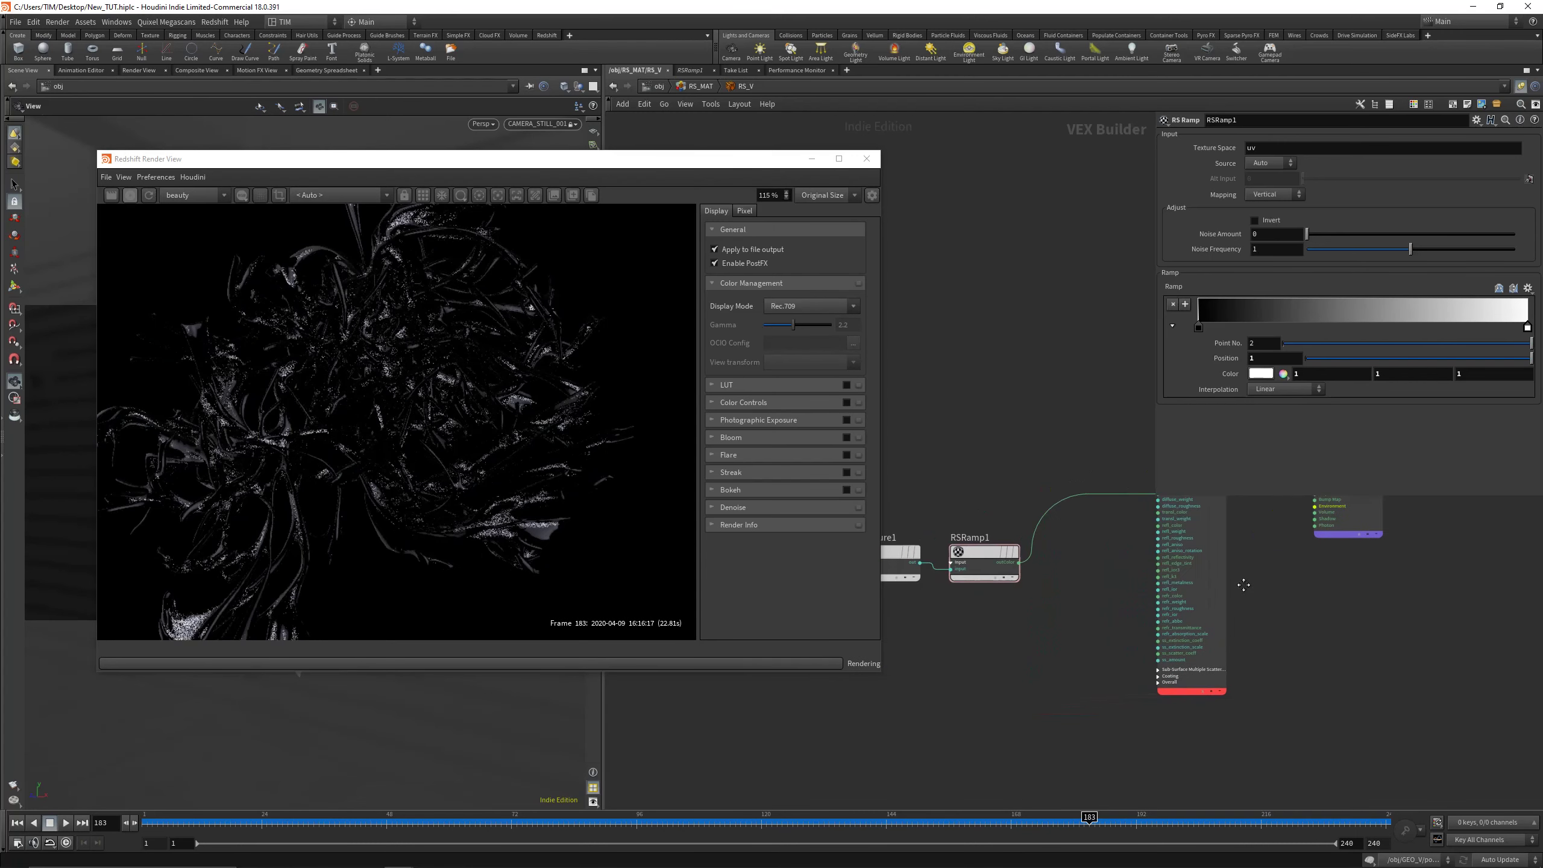
pyautogui.moveTo(985, 480); pyautogui.dragTo(1009, 490, button='middle')
# Inspect the curvature render up close, then hide the Render View's display settings, widen its window and move it clear of the ramp node
pyautogui.scroll(4, 222, 582)
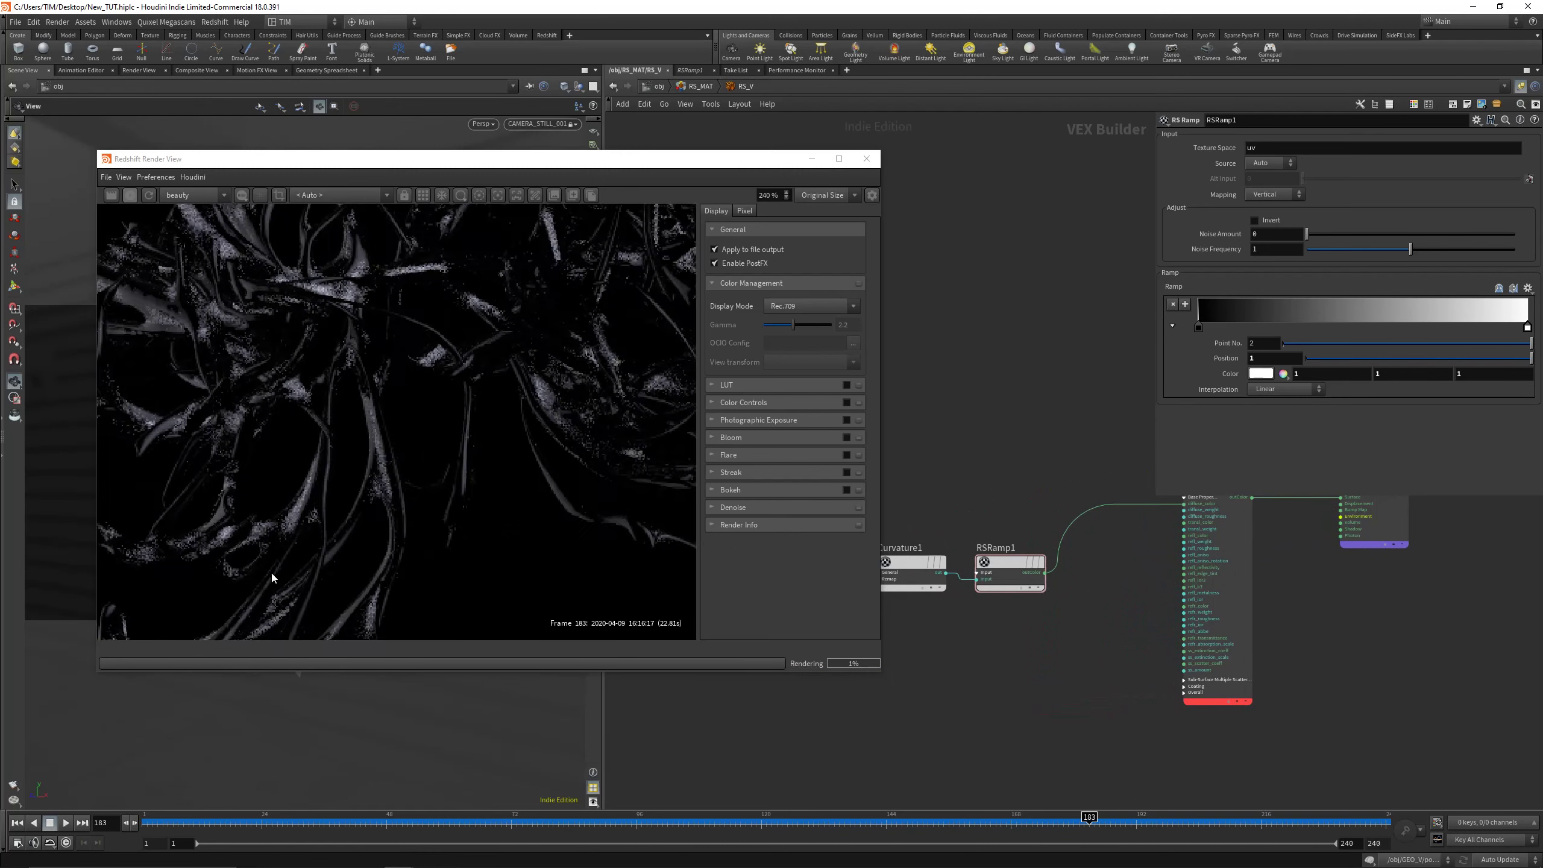
pyautogui.moveTo(273, 574); pyautogui.dragTo(455, 345, button='middle')
pyautogui.press('f')
pyautogui.scroll(-1, 450, 412)
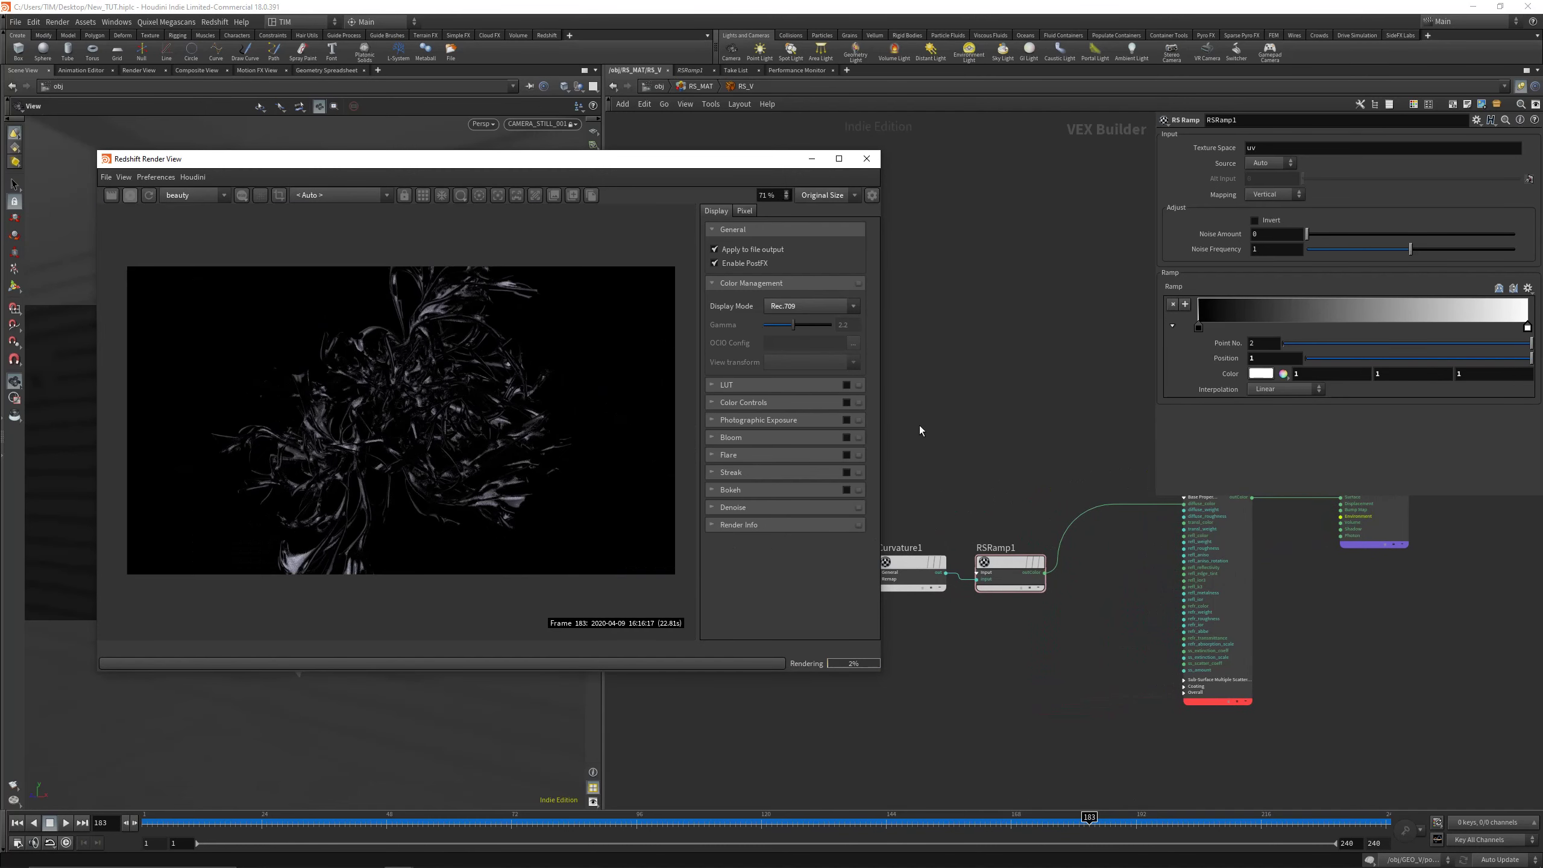
pyautogui.moveTo(880, 409); pyautogui.dragTo(1024, 399)
pyautogui.press('f')
pyautogui.press('Tab')
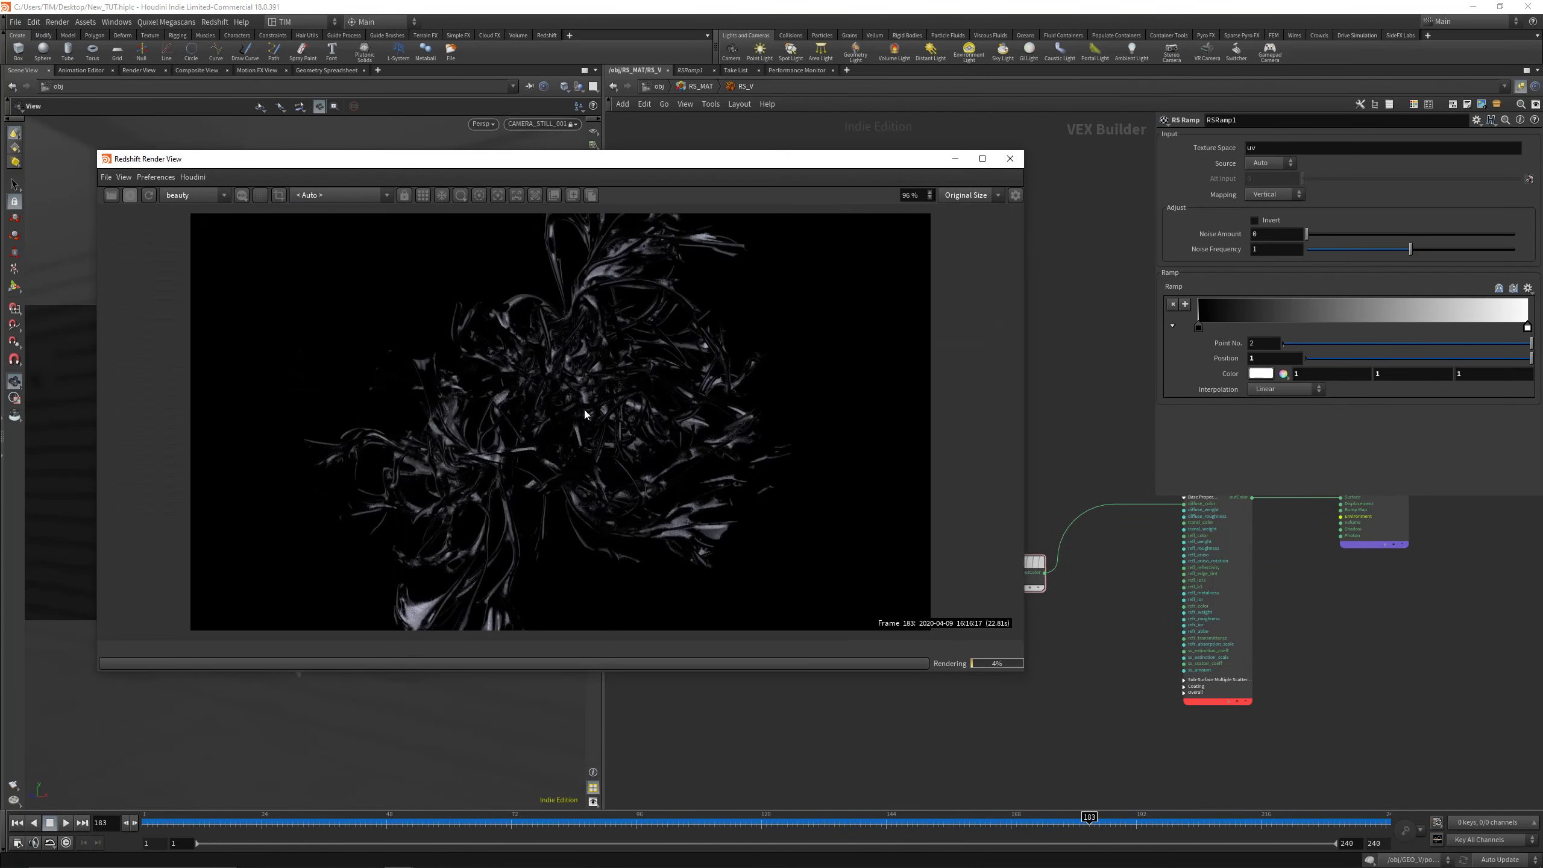
pyautogui.scroll(-4, 514, 438)
pyautogui.scroll(2, 519, 440)
pyautogui.moveTo(635, 161); pyautogui.dragTo(548, 124)
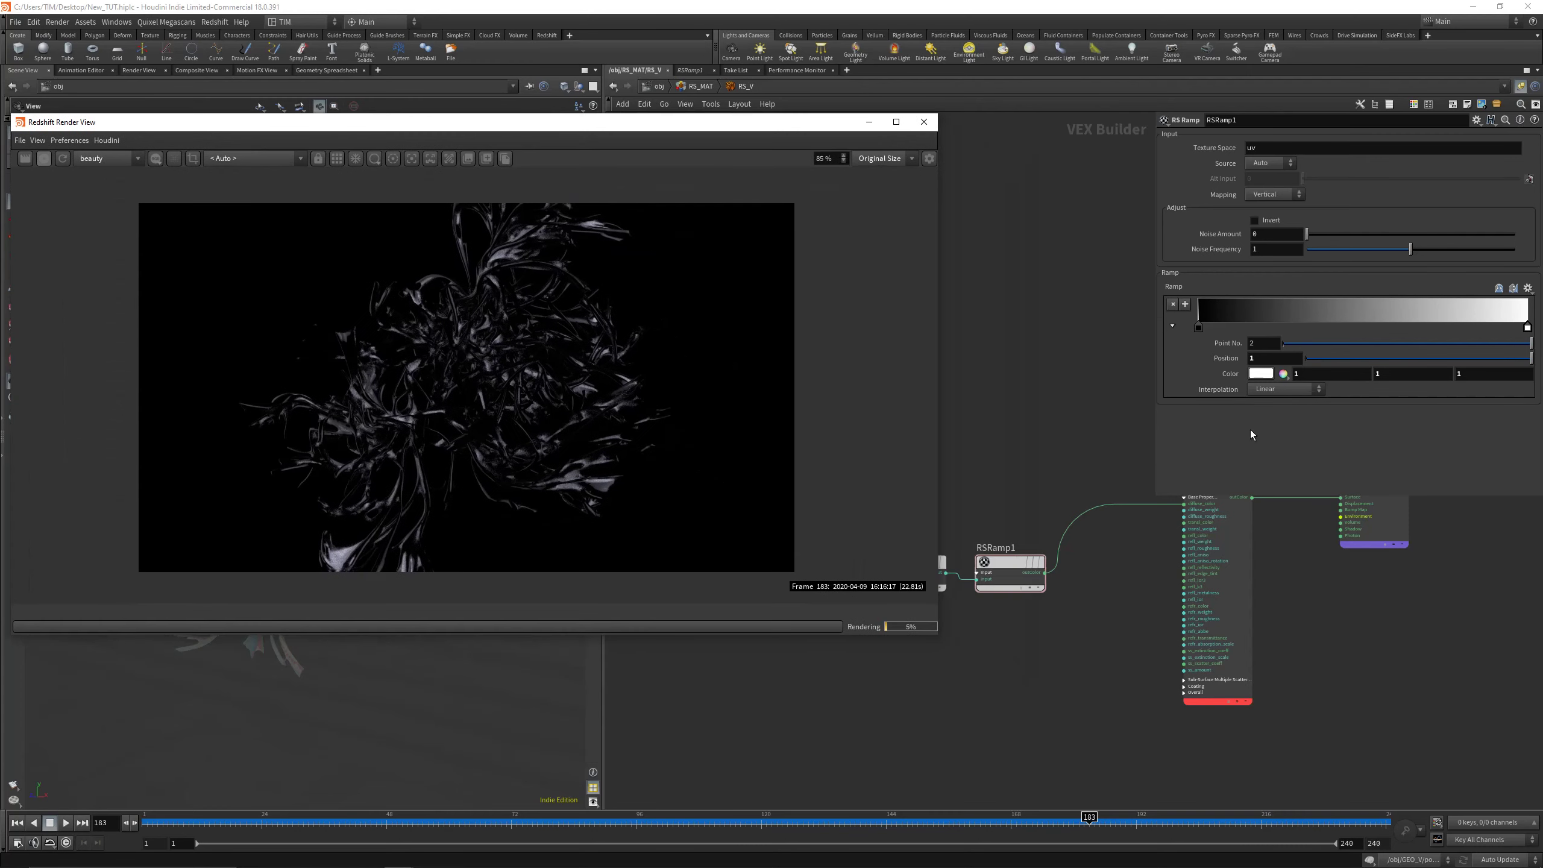
# Try the blue-to-red rainbow preset on RSRamp1 and return the ramp to the black-to-white preset
pyautogui.click(1526, 289)
pyautogui.click(1510, 334)
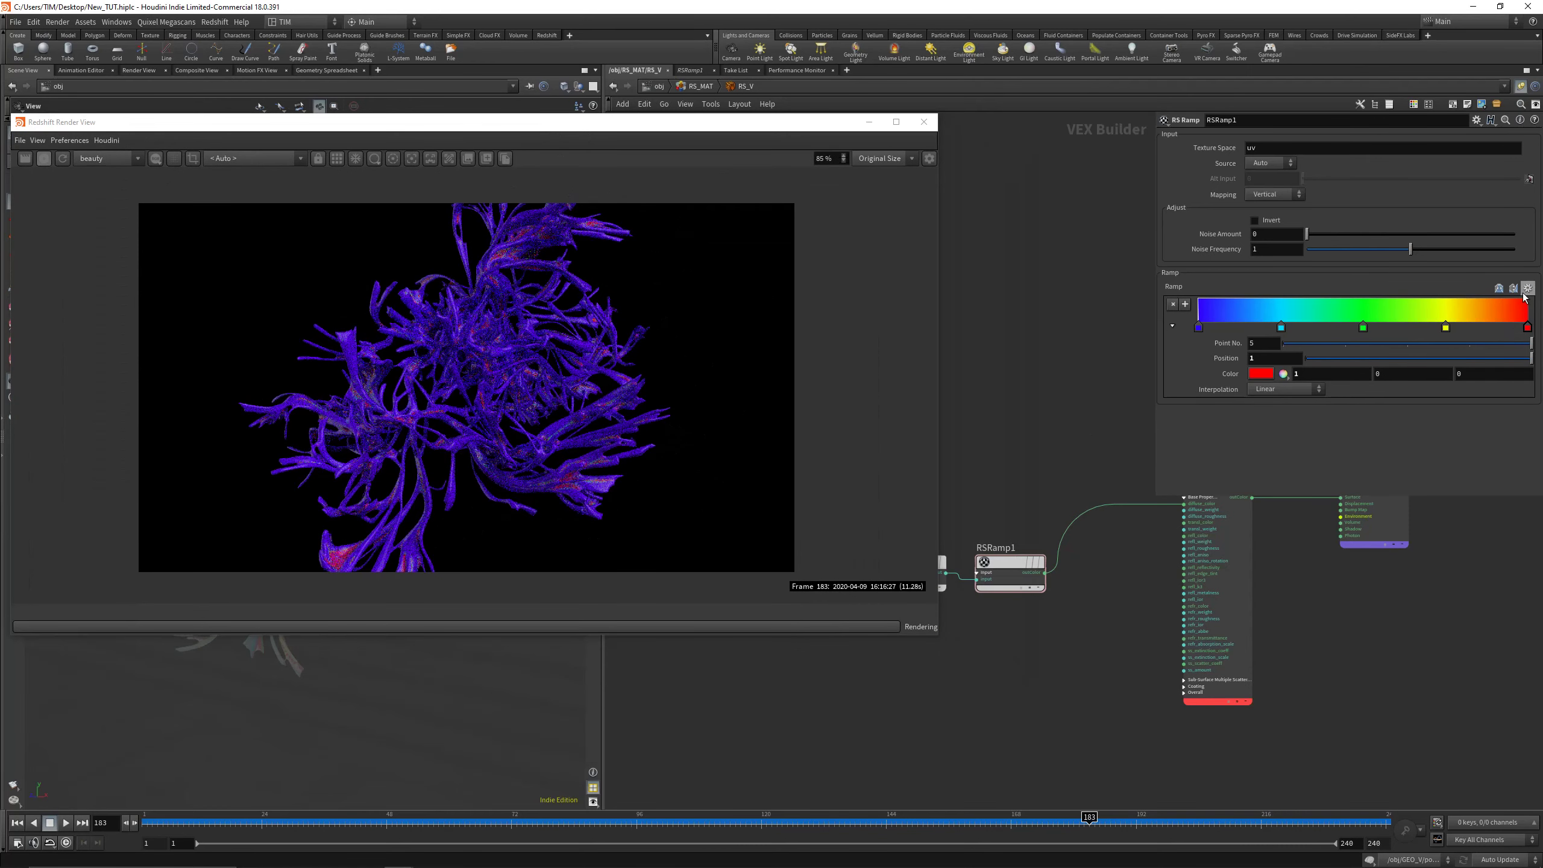
pyautogui.click(1527, 289)
pyautogui.click(1506, 313)
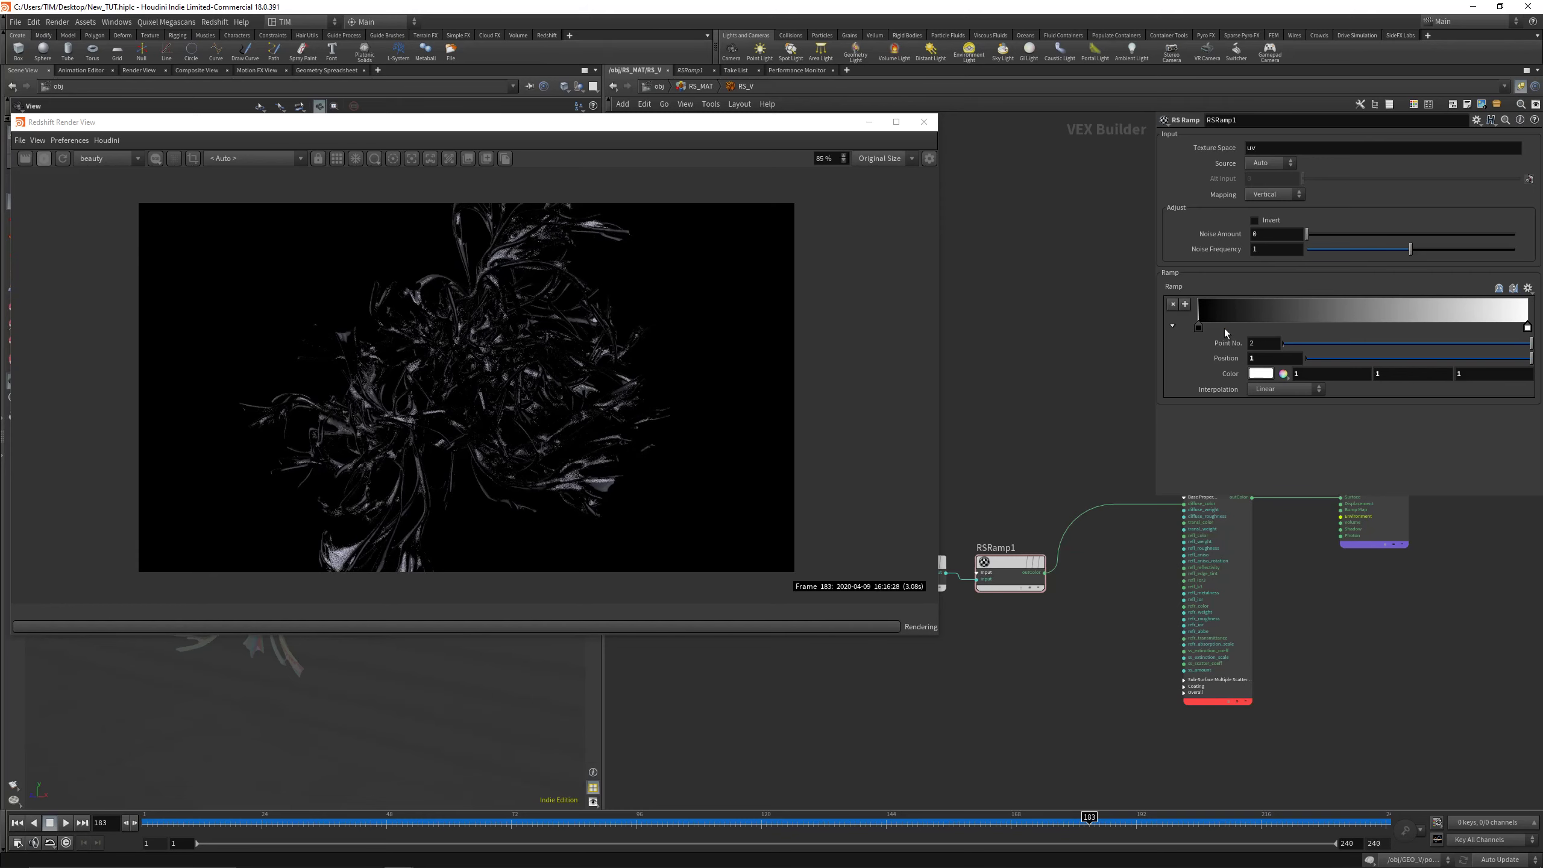
# Set RSRamp1's first colour point to orange-red (1, 0.045, 0) and its last point to blue (0, 0.5, 1)
pyautogui.doubleClick(1201, 326)
pyautogui.click(1174, 245)
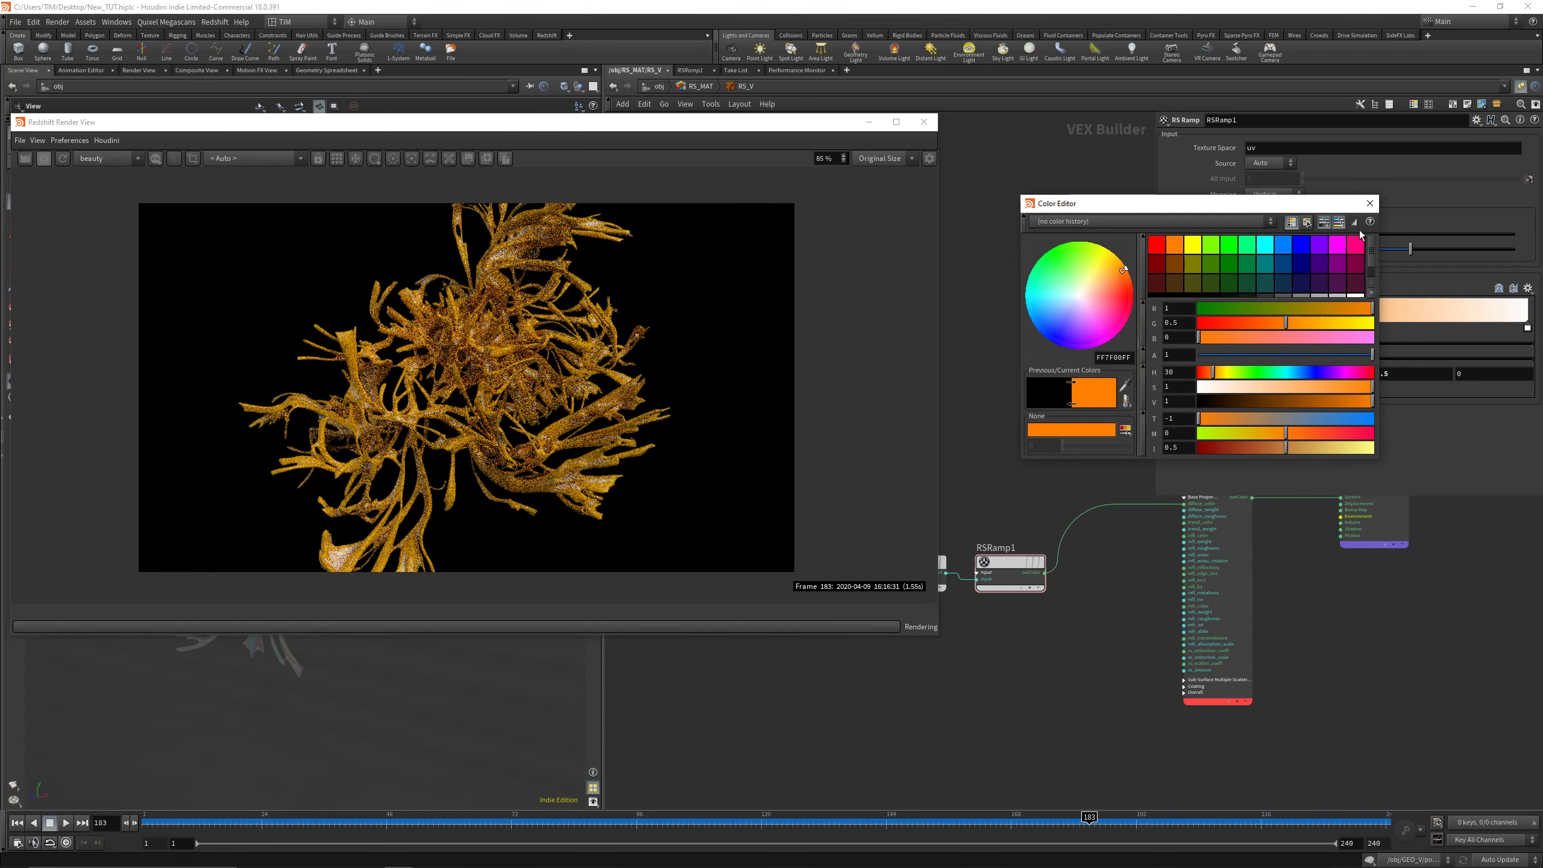
pyautogui.moveTo(1382, 457); pyautogui.dragTo(1443, 557)
pyautogui.moveTo(1274, 421); pyautogui.dragTo(1247, 422)
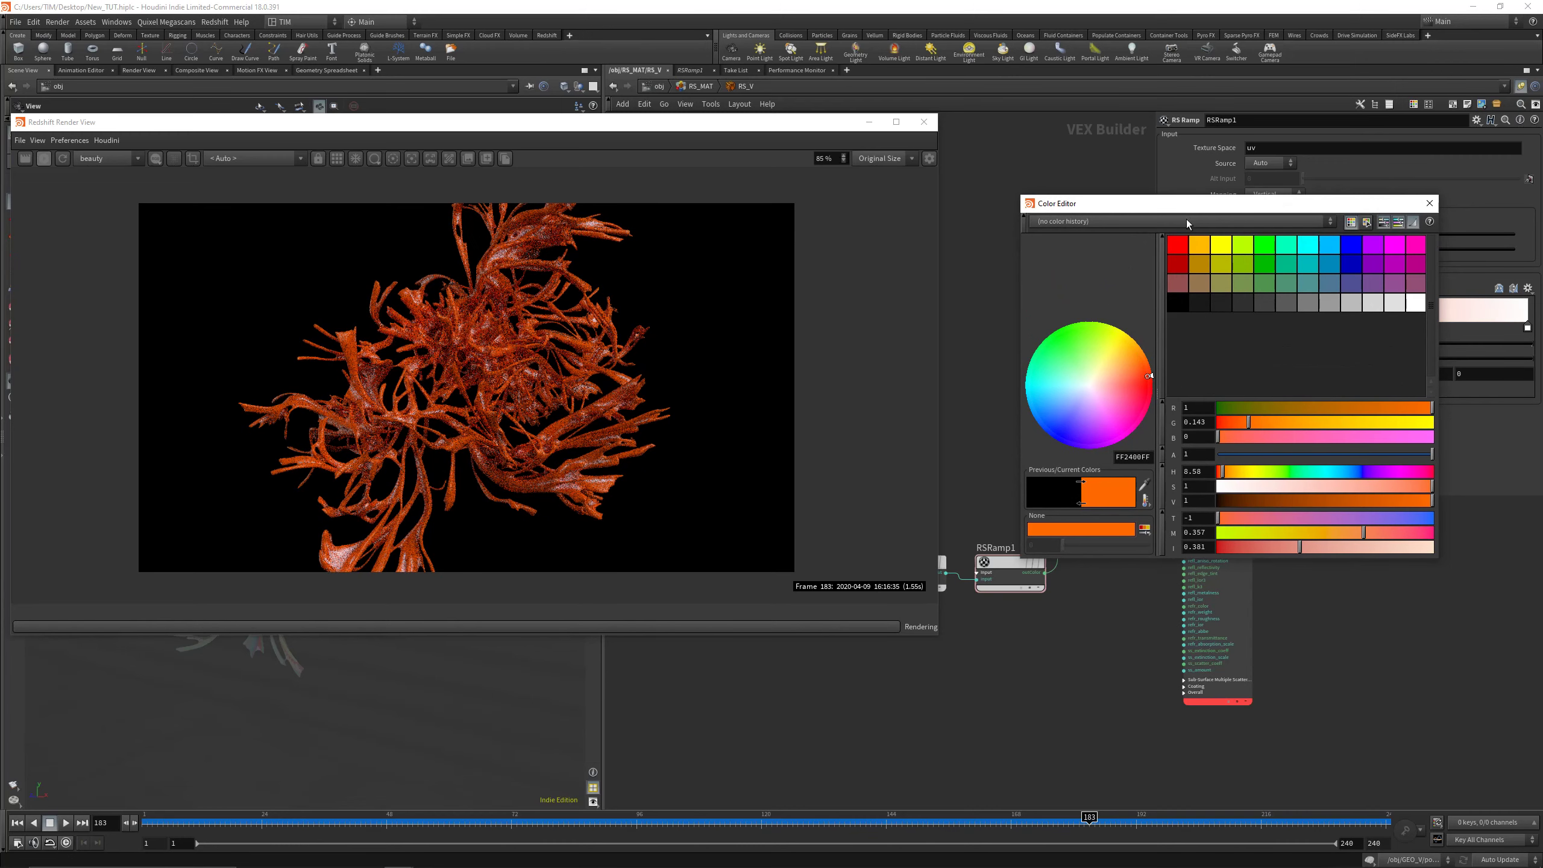
pyautogui.moveTo(1186, 204); pyautogui.dragTo(1180, 355)
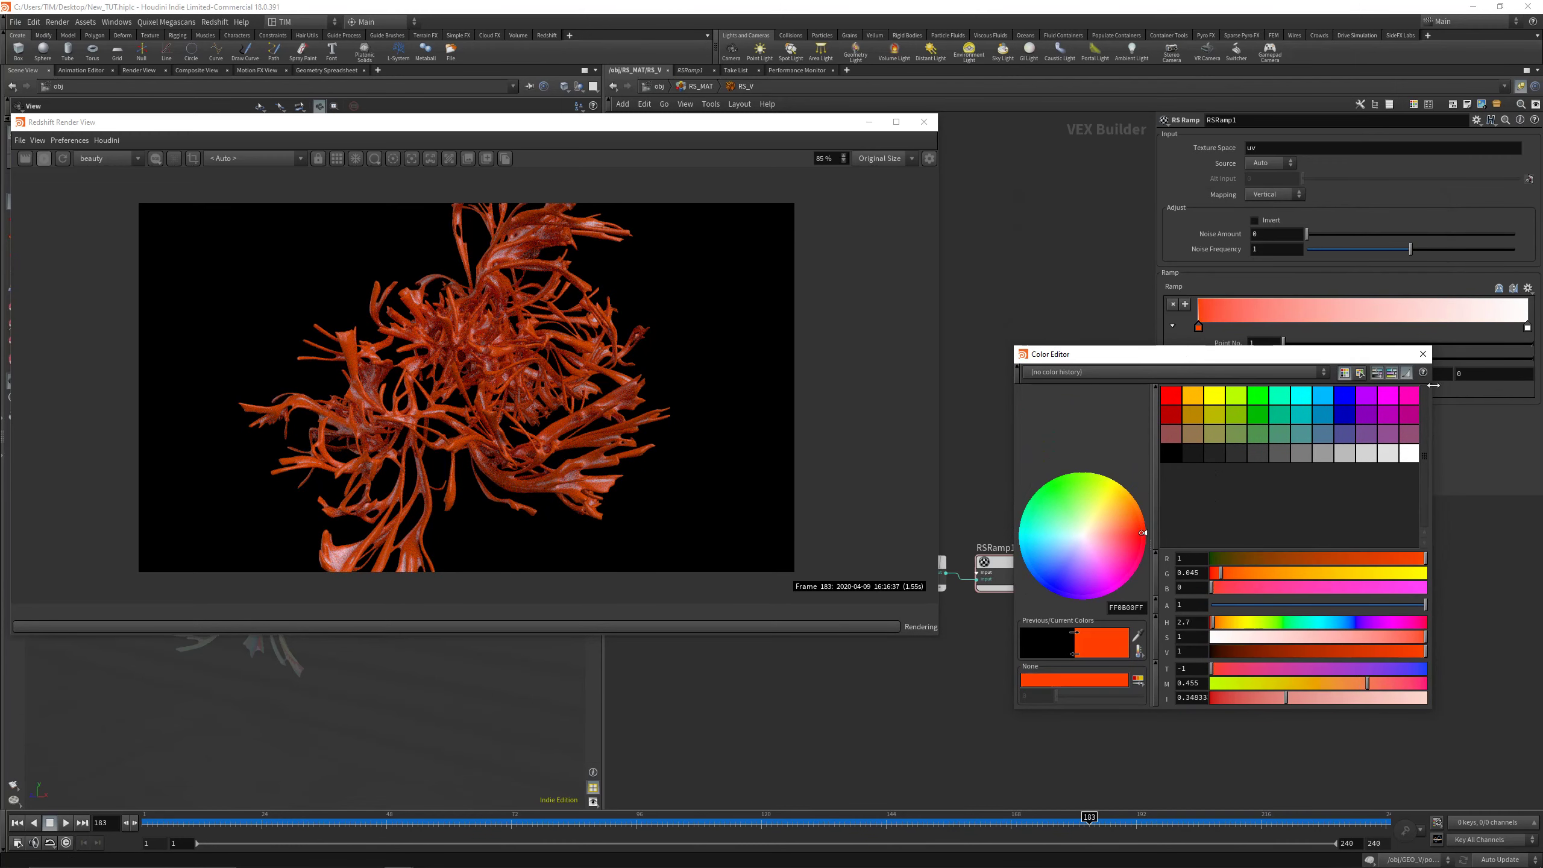
pyautogui.click(1527, 328)
pyautogui.click(1321, 394)
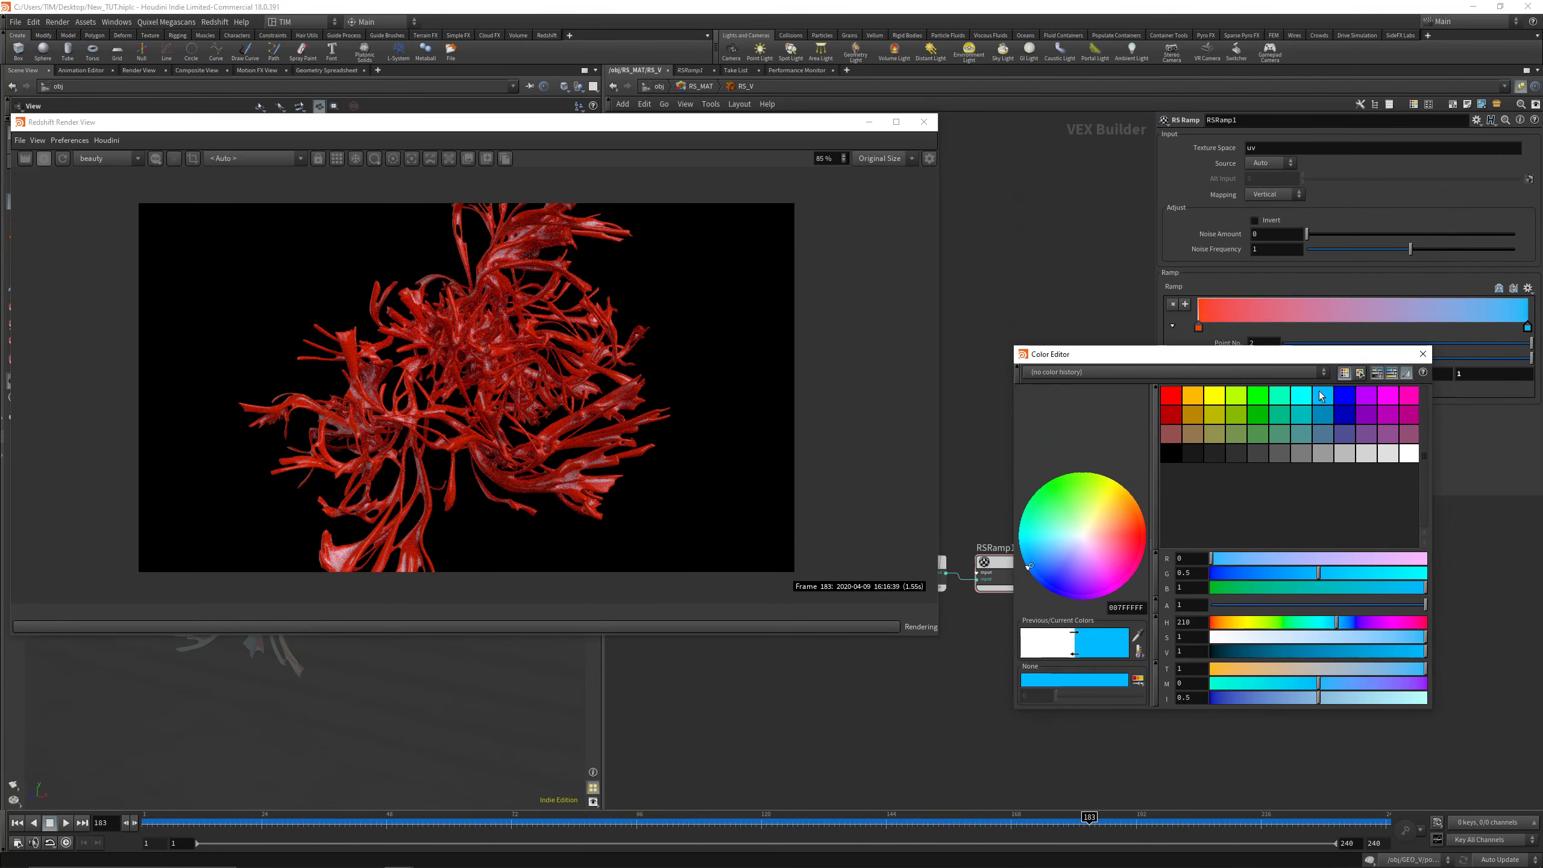
# Try a deeper blue, magenta, green and lime on RSRamp1's last colour point
pyautogui.moveTo(1319, 573); pyautogui.dragTo(1278, 574)
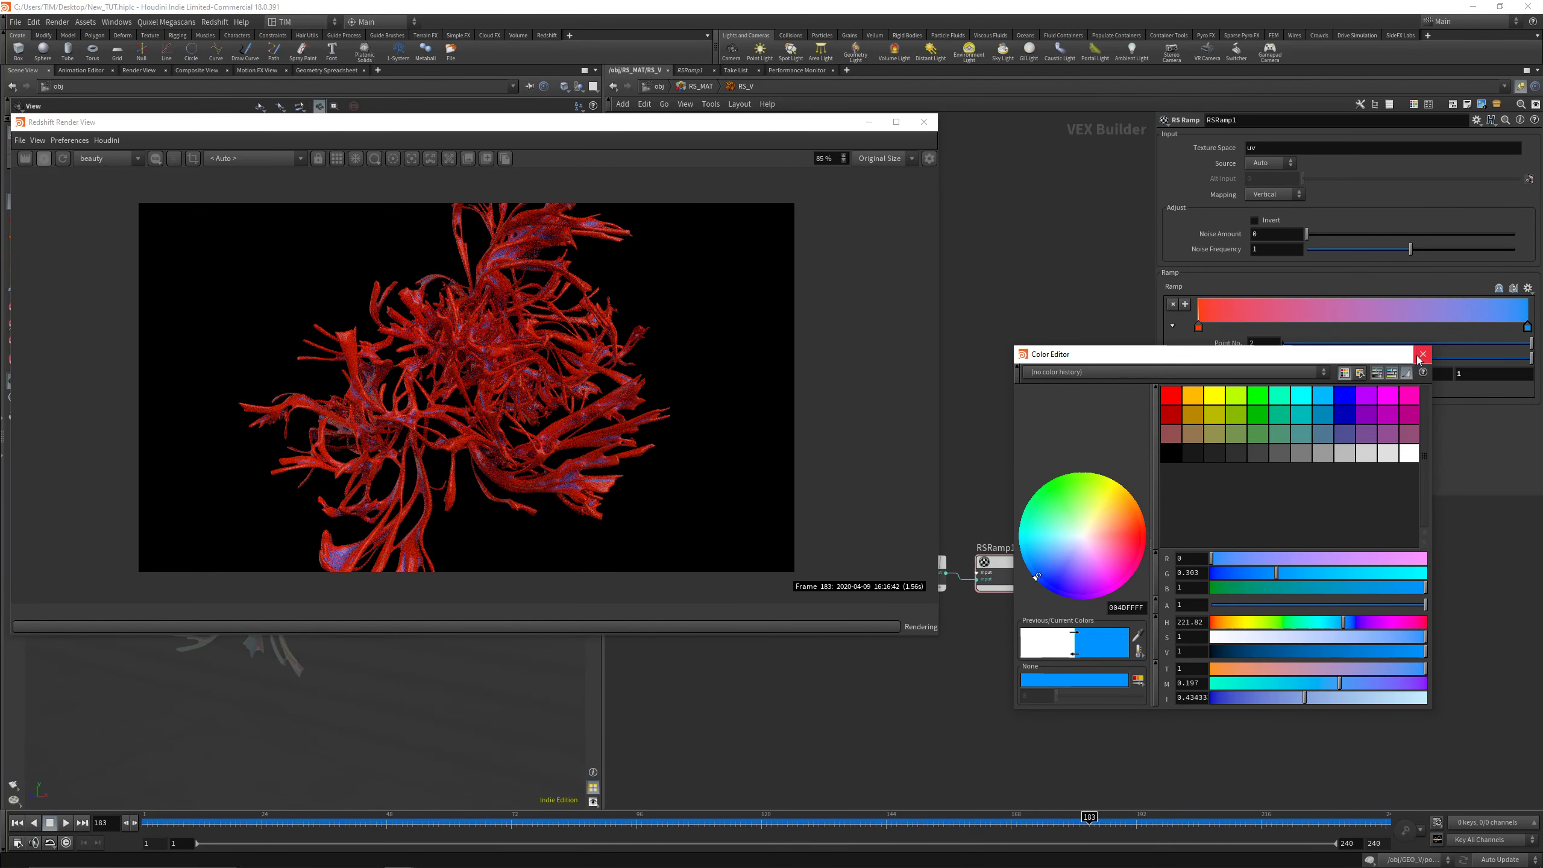
pyautogui.click(1422, 354)
pyautogui.doubleClick(1528, 327)
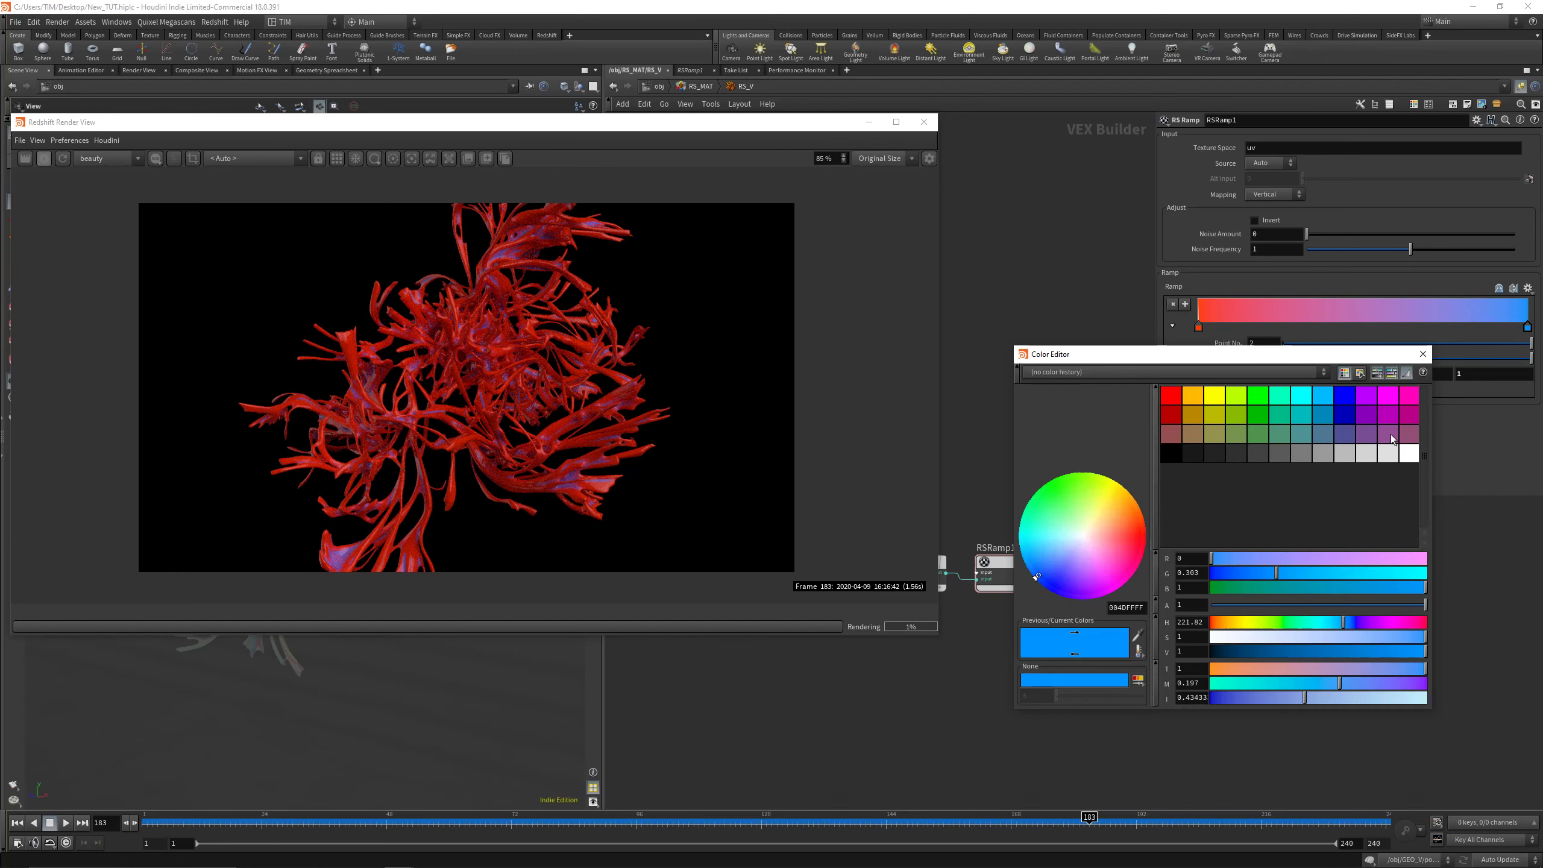
pyautogui.click(1406, 411)
pyautogui.click(1408, 398)
pyautogui.click(1247, 401)
pyautogui.click(1237, 401)
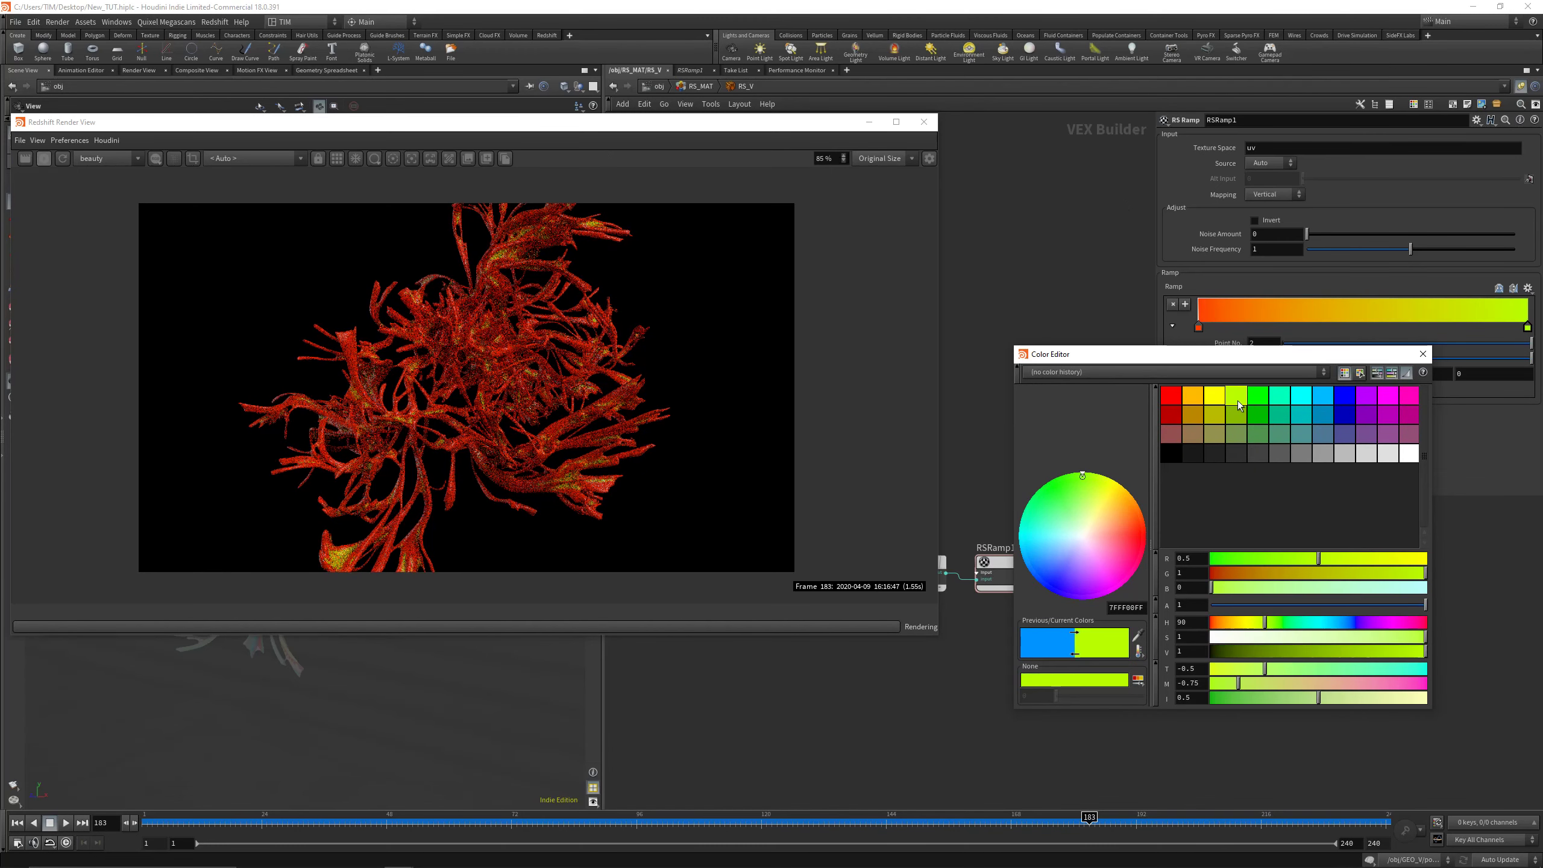
# Set RSRamp1's last colour point to orange (1, 0.396, 0) and close the colour editor
pyautogui.click(1192, 398)
pyautogui.click(1169, 399)
pyautogui.click(1190, 395)
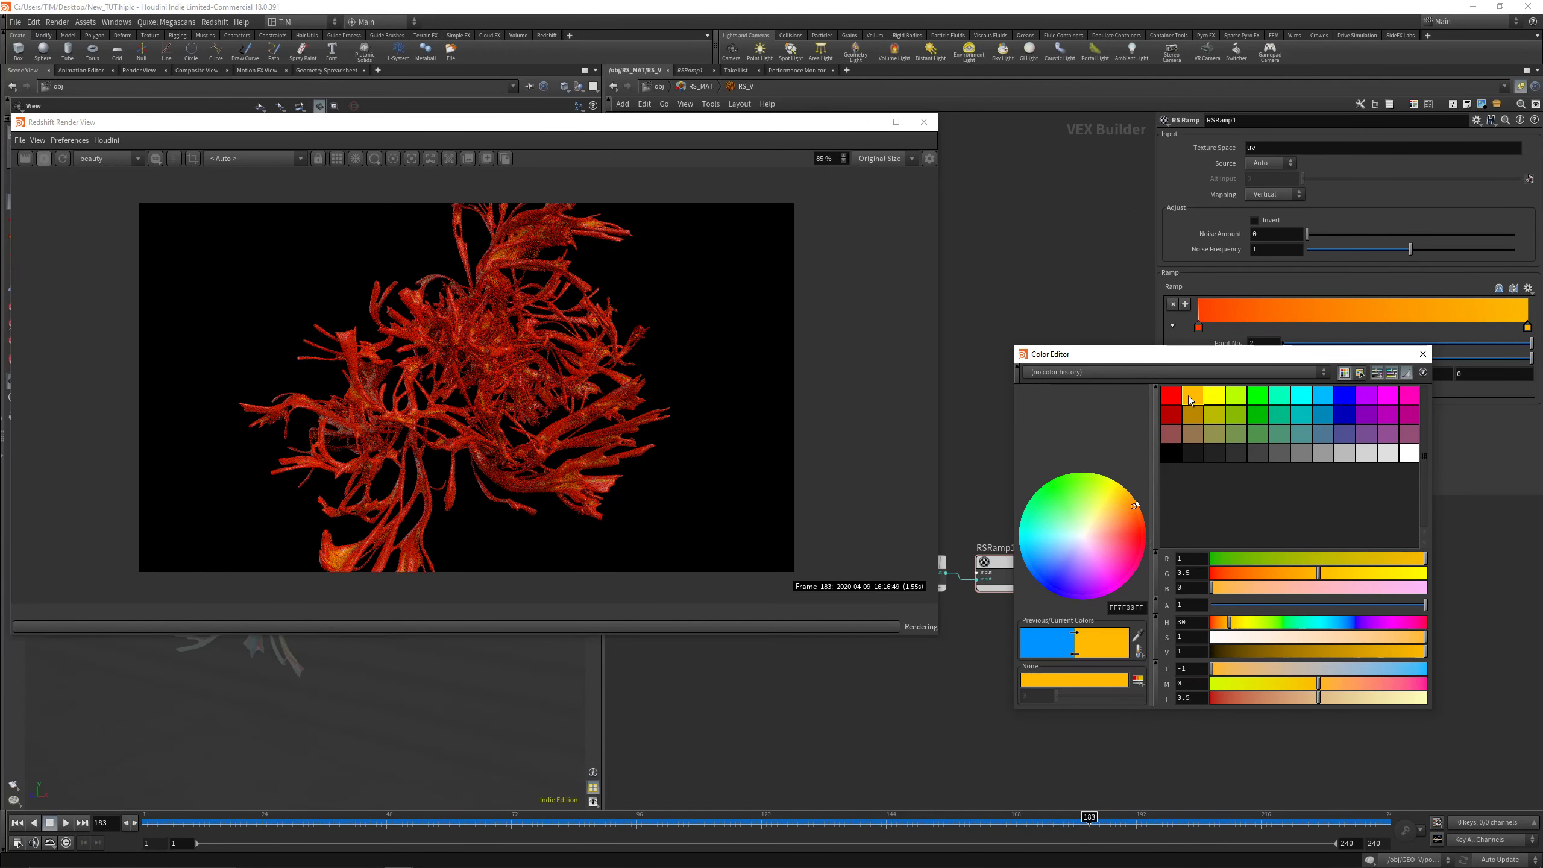
pyautogui.click(1302, 576)
pyautogui.moveTo(1301, 582); pyautogui.dragTo(1296, 577)
pyautogui.click(1422, 354)
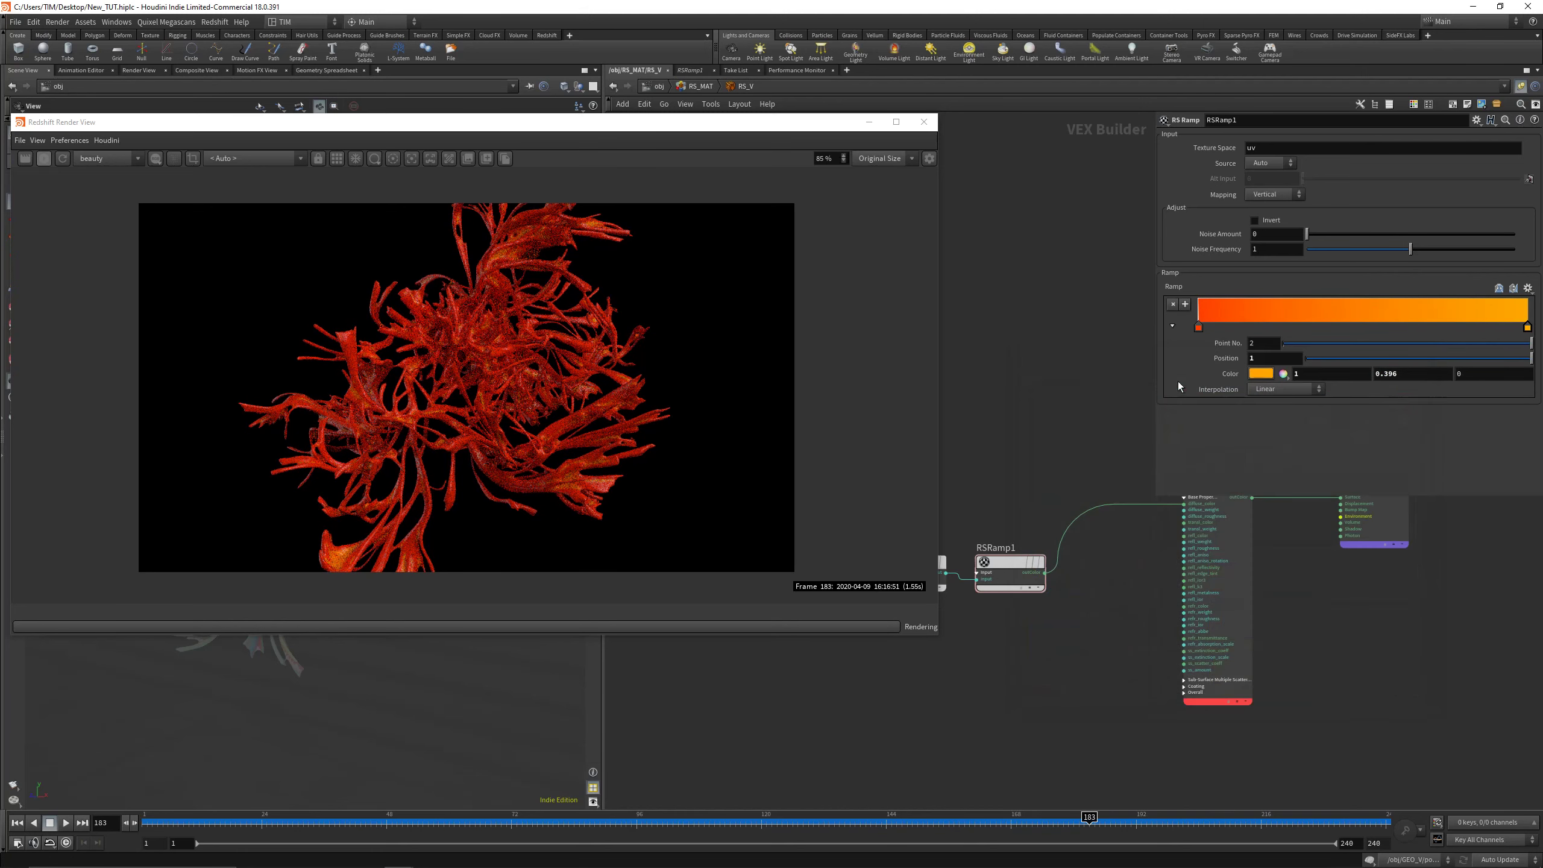
# Try the Milky Coffee preset on Material1 and examine the translucent look in the render
pyautogui.moveTo(1070, 613); pyautogui.dragTo(1085, 655, button='middle')
pyautogui.moveTo(1013, 684); pyautogui.dragTo(929, 613)
pyautogui.moveTo(959, 615); pyautogui.dragTo(991, 644)
pyautogui.click(1084, 656)
pyautogui.moveTo(1151, 620); pyautogui.dragTo(1050, 654, button='middle')
pyautogui.moveTo(1109, 484); pyautogui.dragTo(1132, 590)
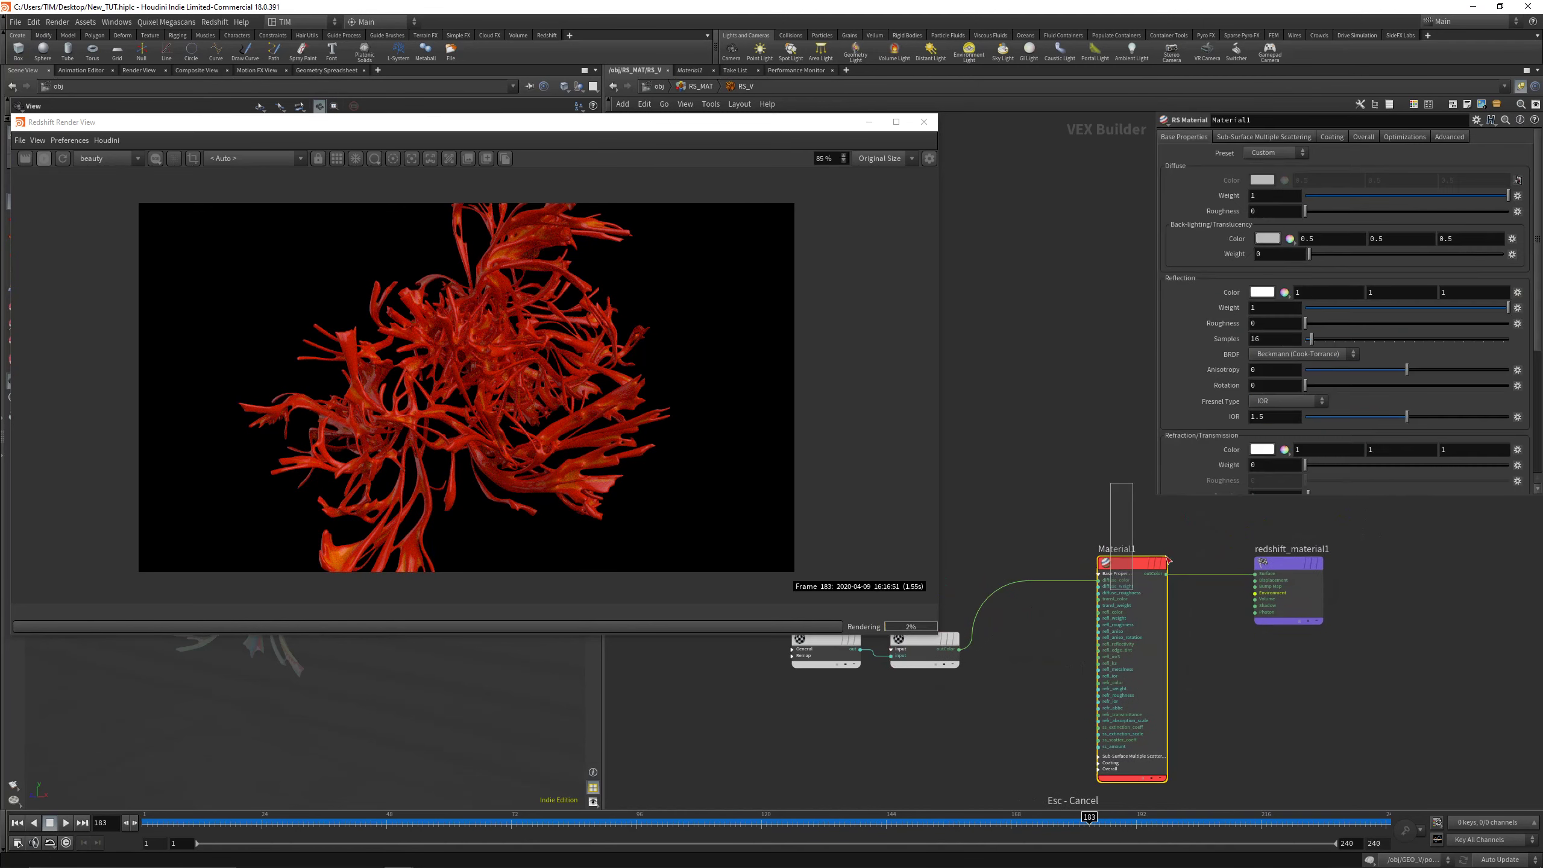
pyautogui.click(1277, 155)
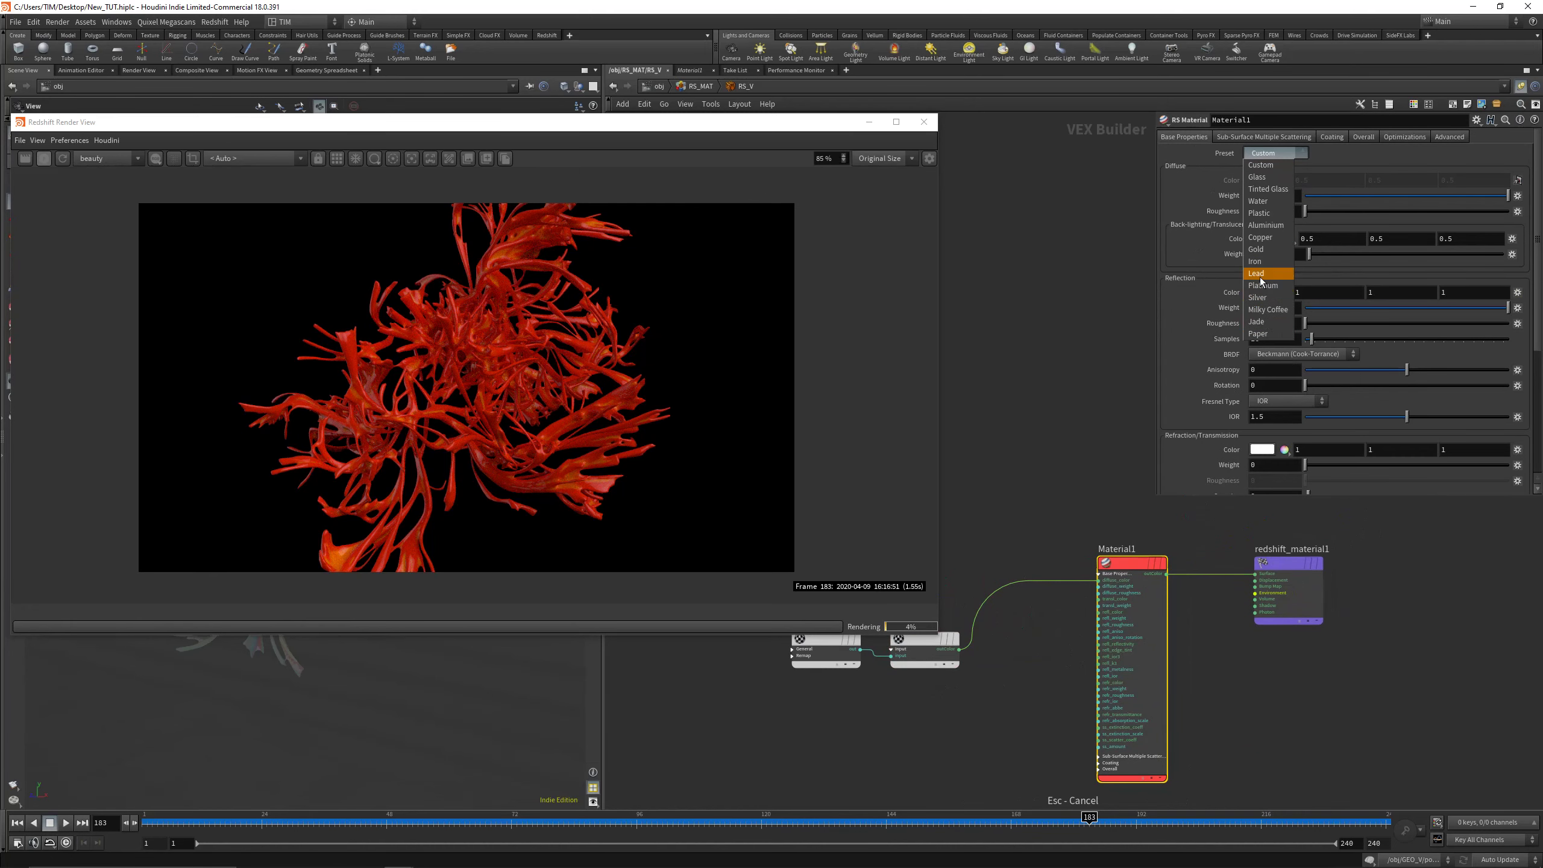
pyautogui.click(1267, 309)
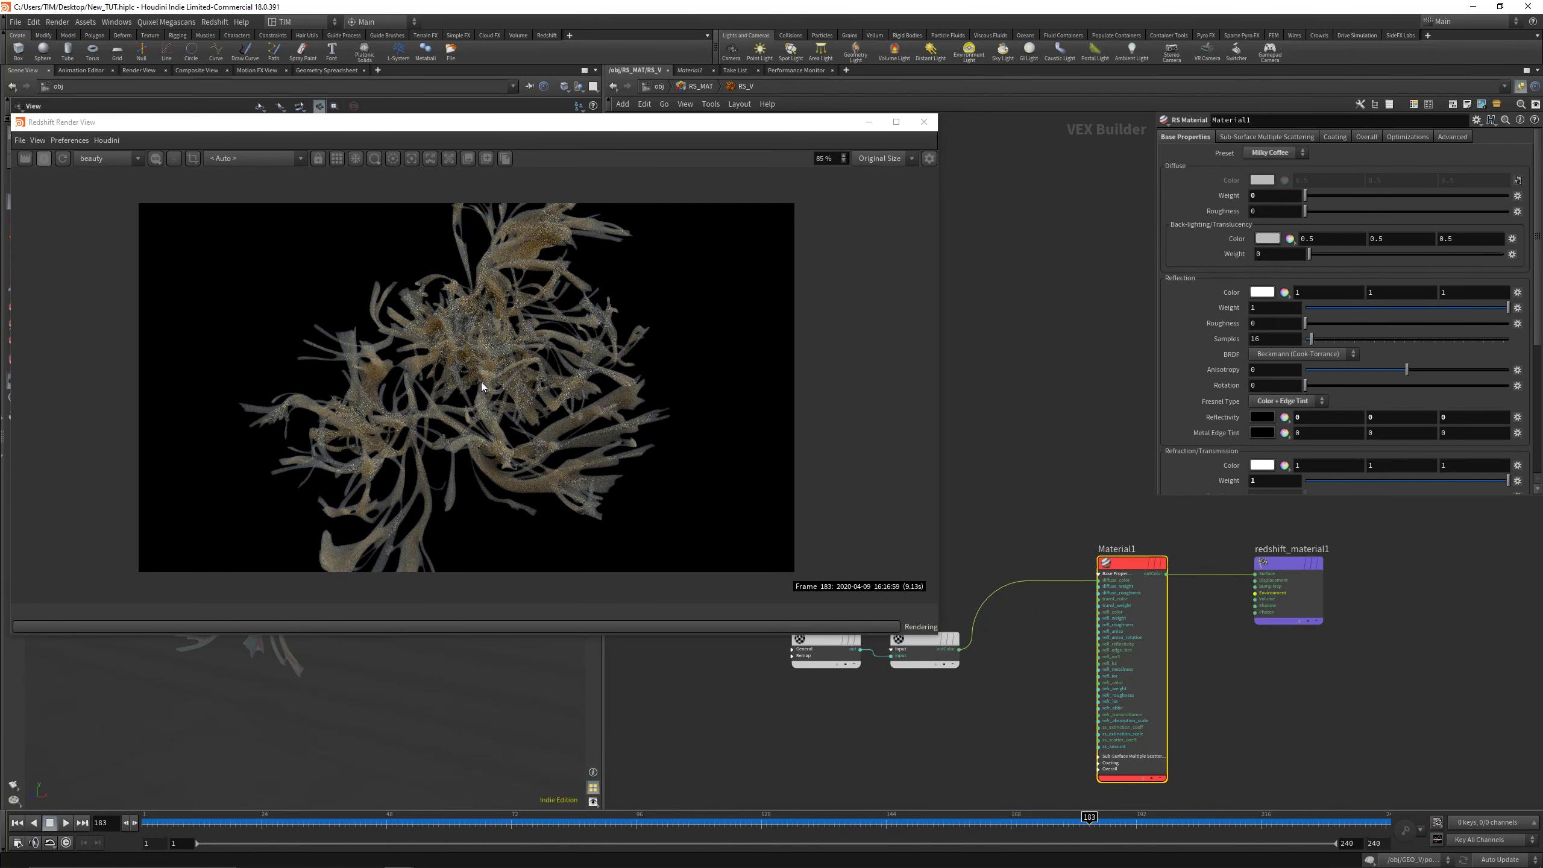
pyautogui.scroll(3, 416, 392)
pyautogui.scroll(-3, 307, 408)
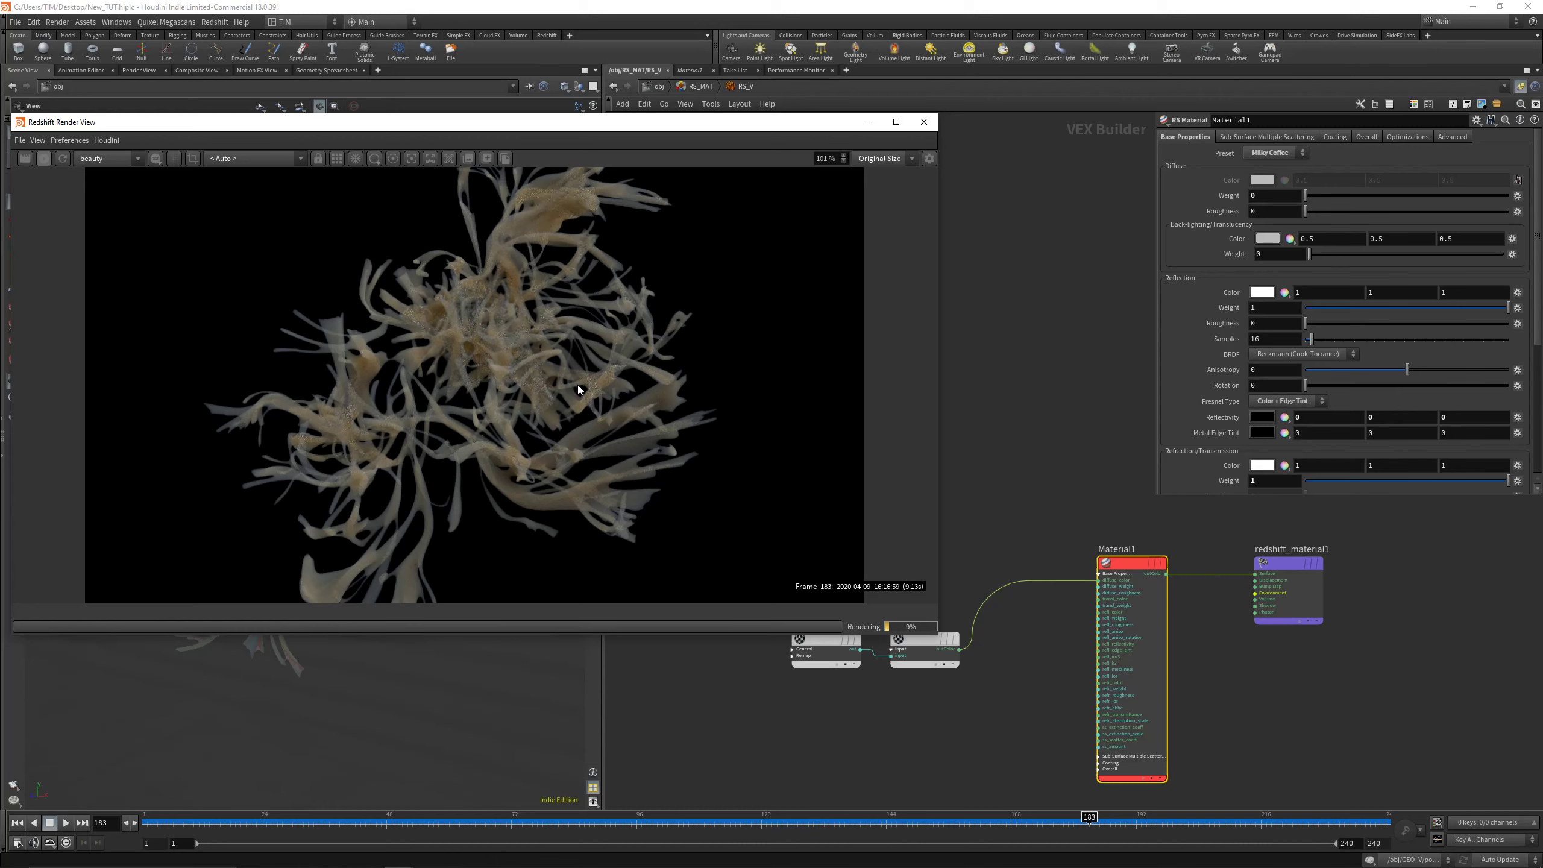
pyautogui.click(1273, 153)
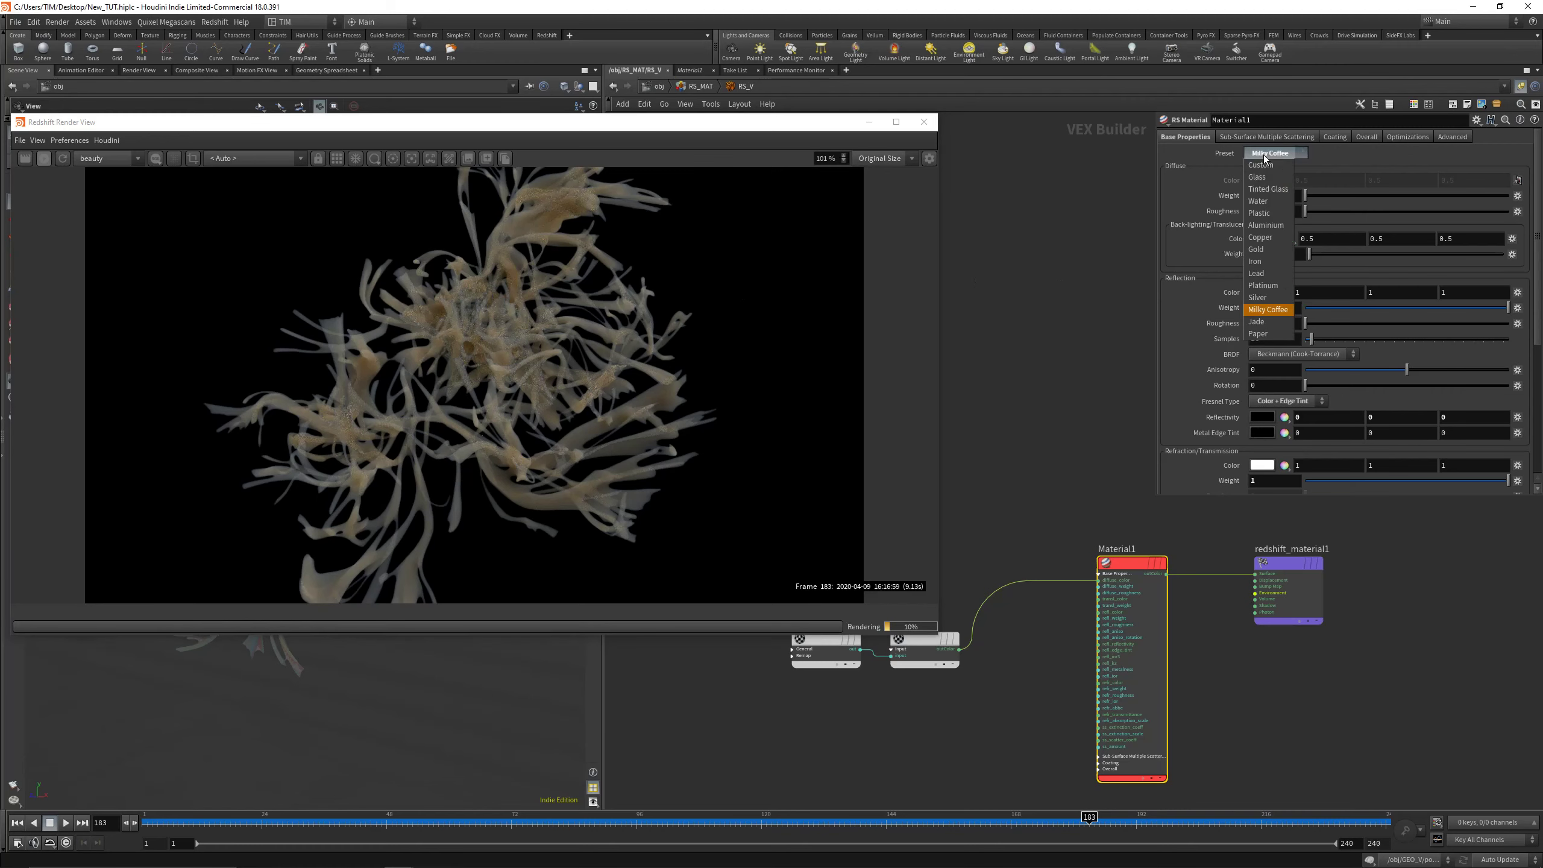
pyautogui.click(1003, 382)
# Delete Material1 and add a fresh RS Material node in its place
pyautogui.moveTo(1076, 471); pyautogui.dragTo(1177, 605)
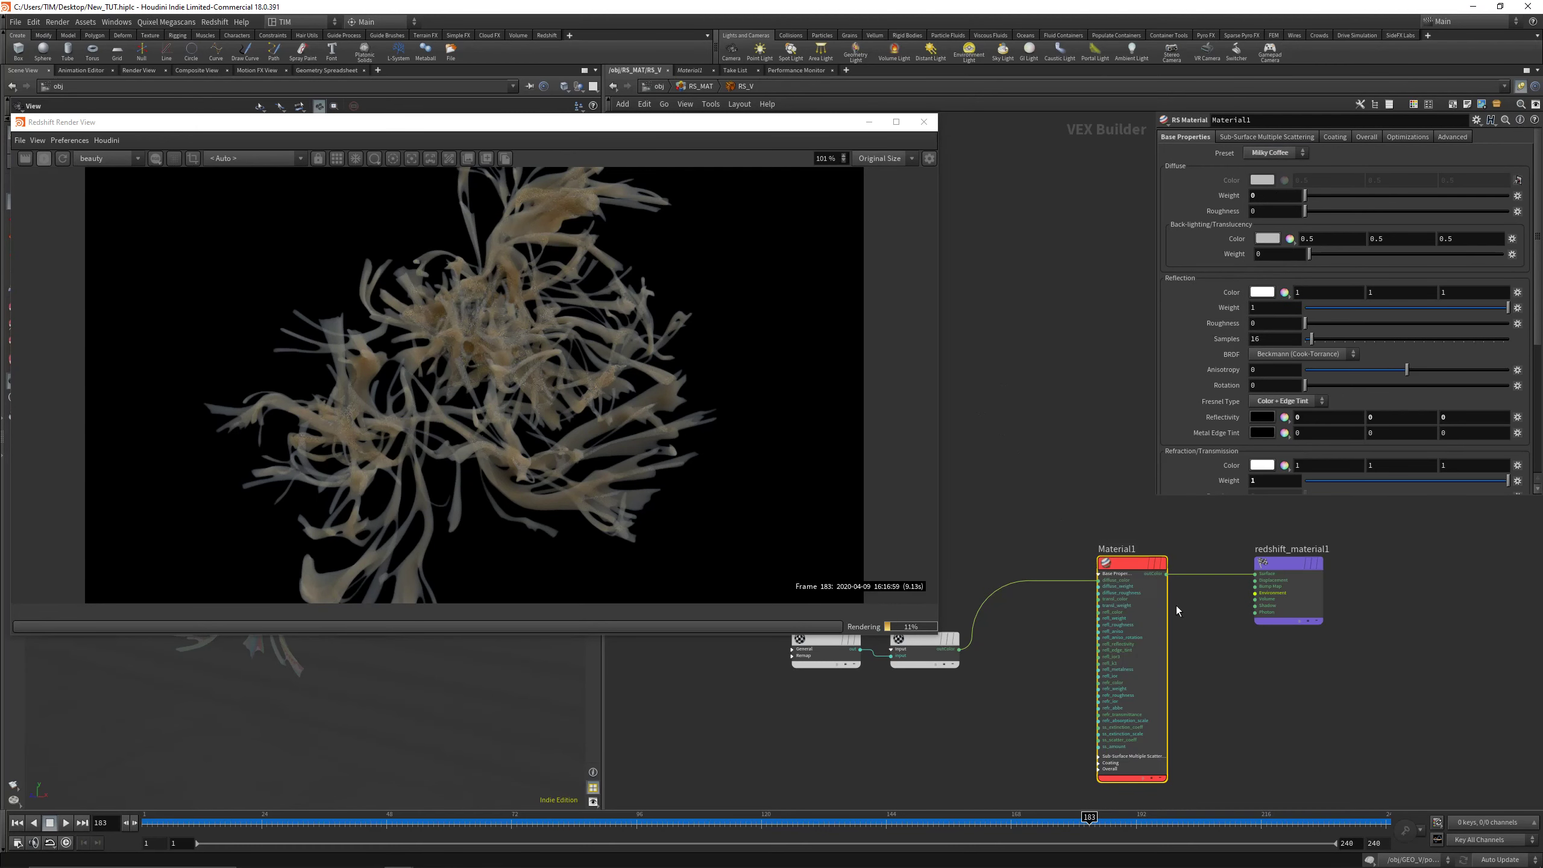
pyautogui.scroll(-3, 1020, 572)
pyautogui.moveTo(1012, 561); pyautogui.dragTo(978, 530, button='middle')
pyautogui.scroll(3, 926, 529)
pyautogui.moveTo(948, 463); pyautogui.dragTo(985, 481, button='middle')
pyautogui.scroll(-2, 419, 428)
pyautogui.scroll(-1, 417, 430)
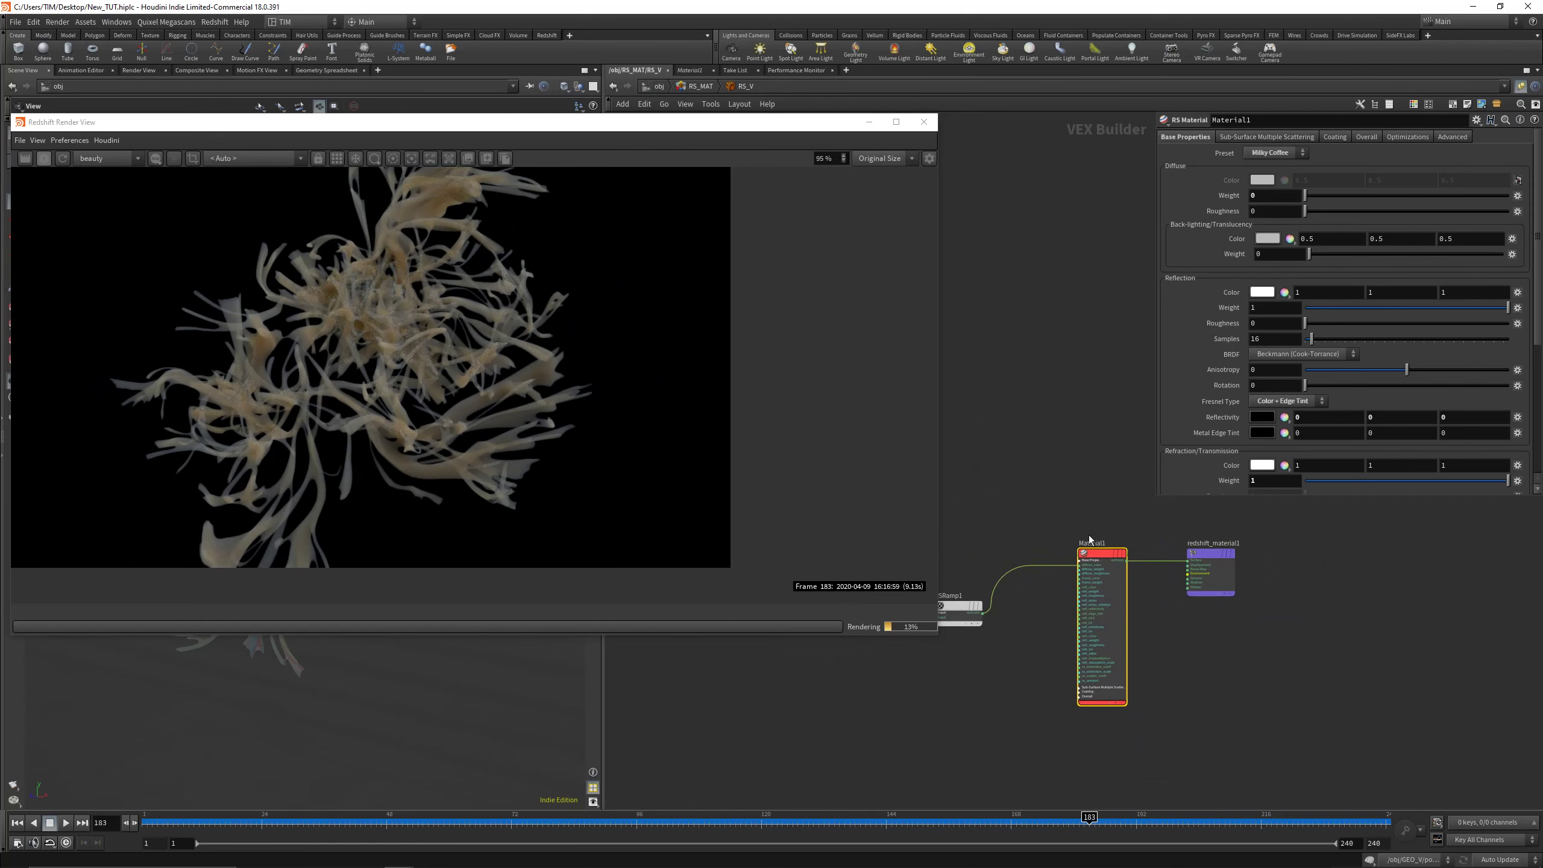
pyautogui.moveTo(1062, 560); pyautogui.dragTo(1150, 537, button='middle')
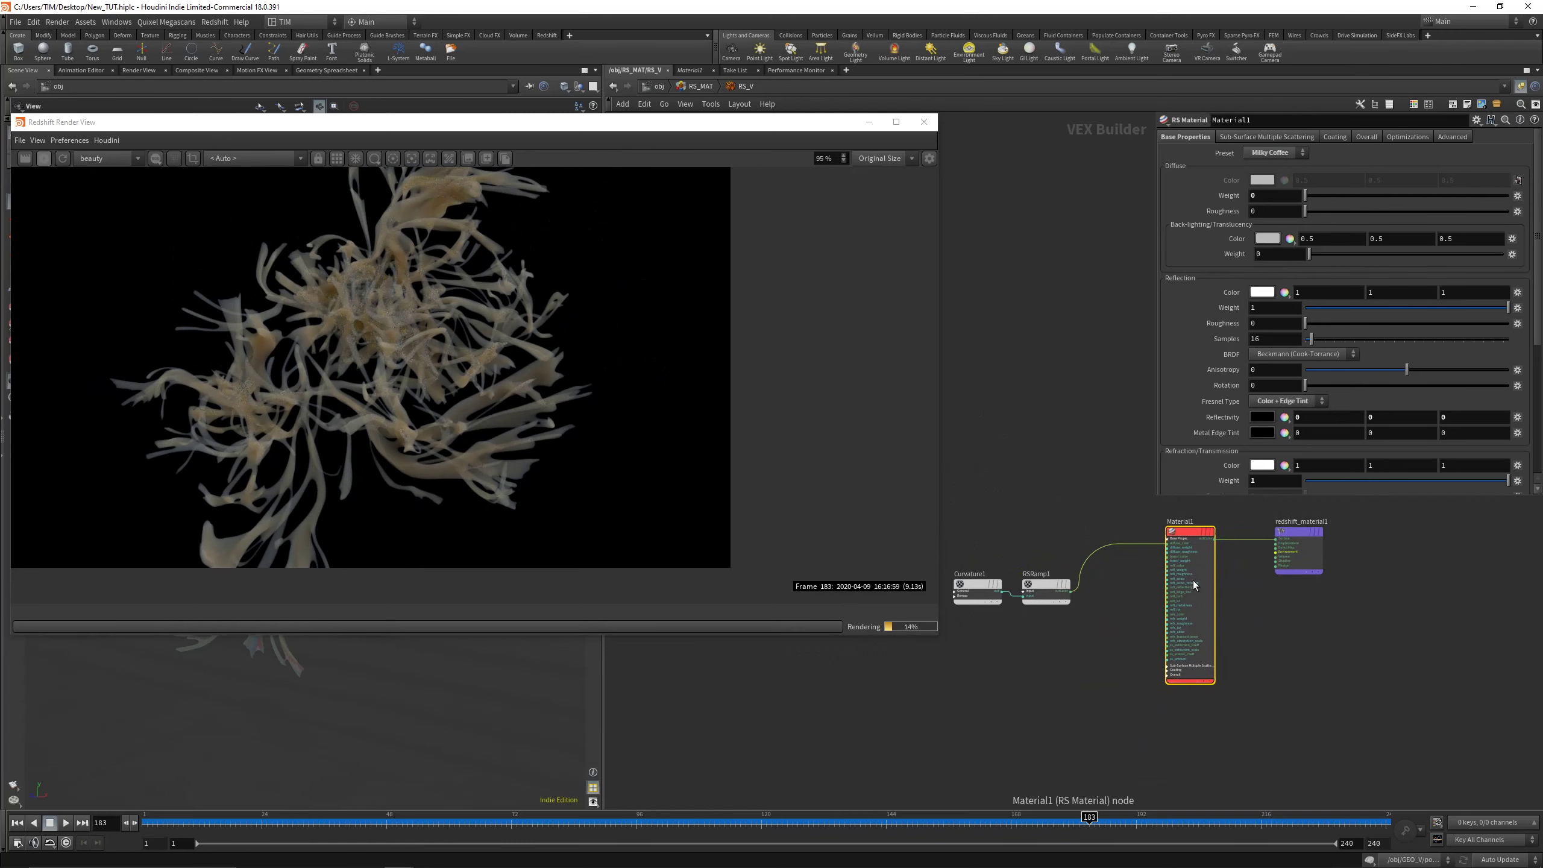
pyautogui.press('Delete')
pyautogui.press('Tab')
pyautogui.write('rs')
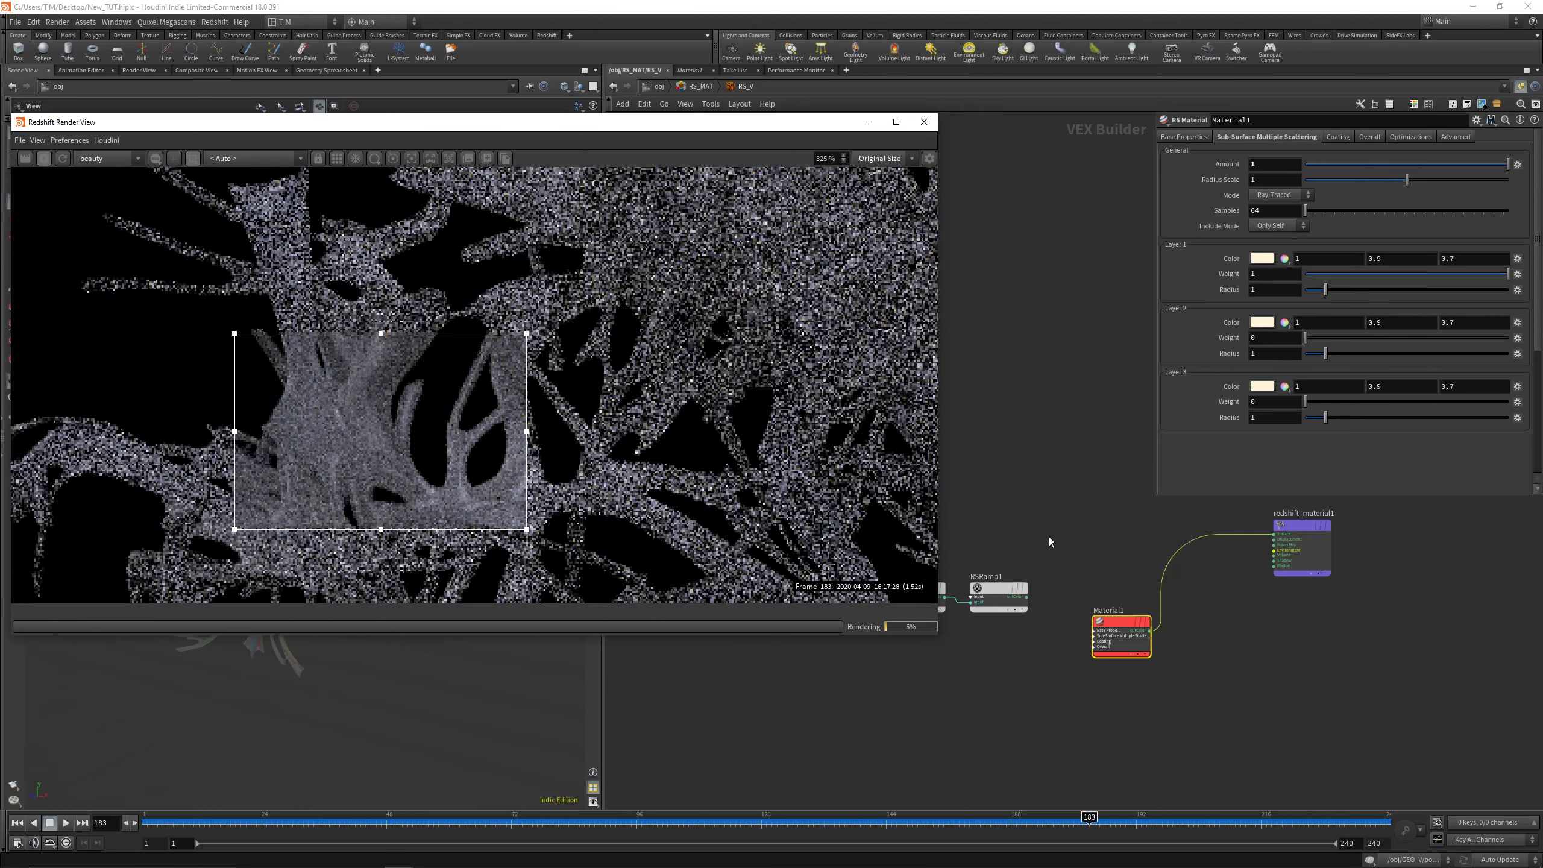
# Move the Curvature1 and RSRamp1 nodes together to the open area beside Material1
pyautogui.moveTo(1048, 536); pyautogui.dragTo(1161, 506, button='middle')
pyautogui.moveTo(1159, 512); pyautogui.dragTo(1027, 586)
pyautogui.moveTo(1116, 562); pyautogui.dragTo(1073, 624)
pyautogui.click(1103, 659)
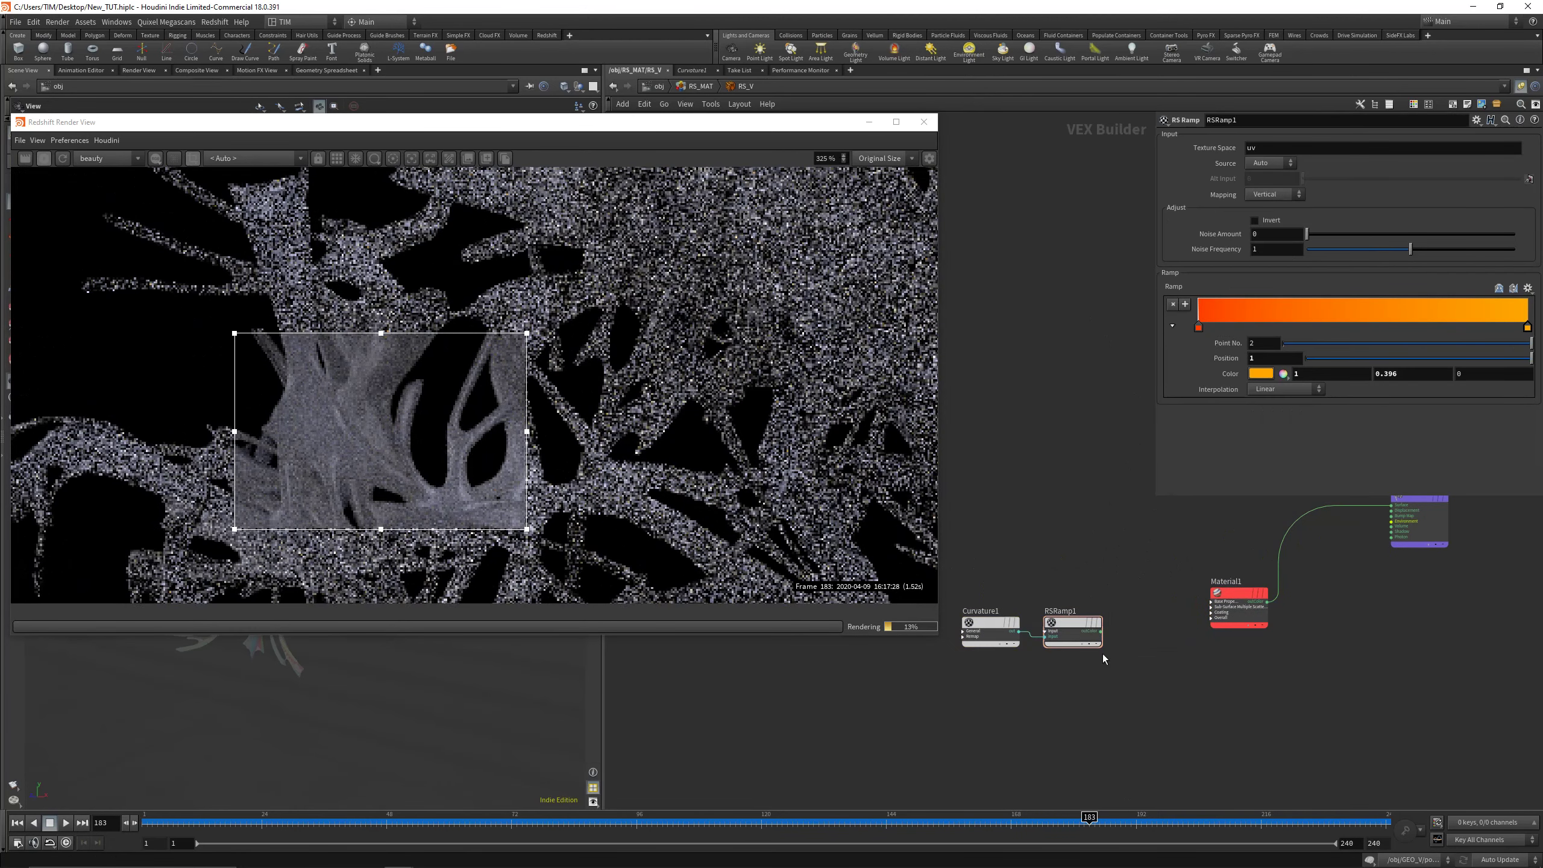
# Set Material1's Layer 1 sub-surface scattering colour to light blue (0.545, 0.7725, 1)
pyautogui.click(1238, 594)
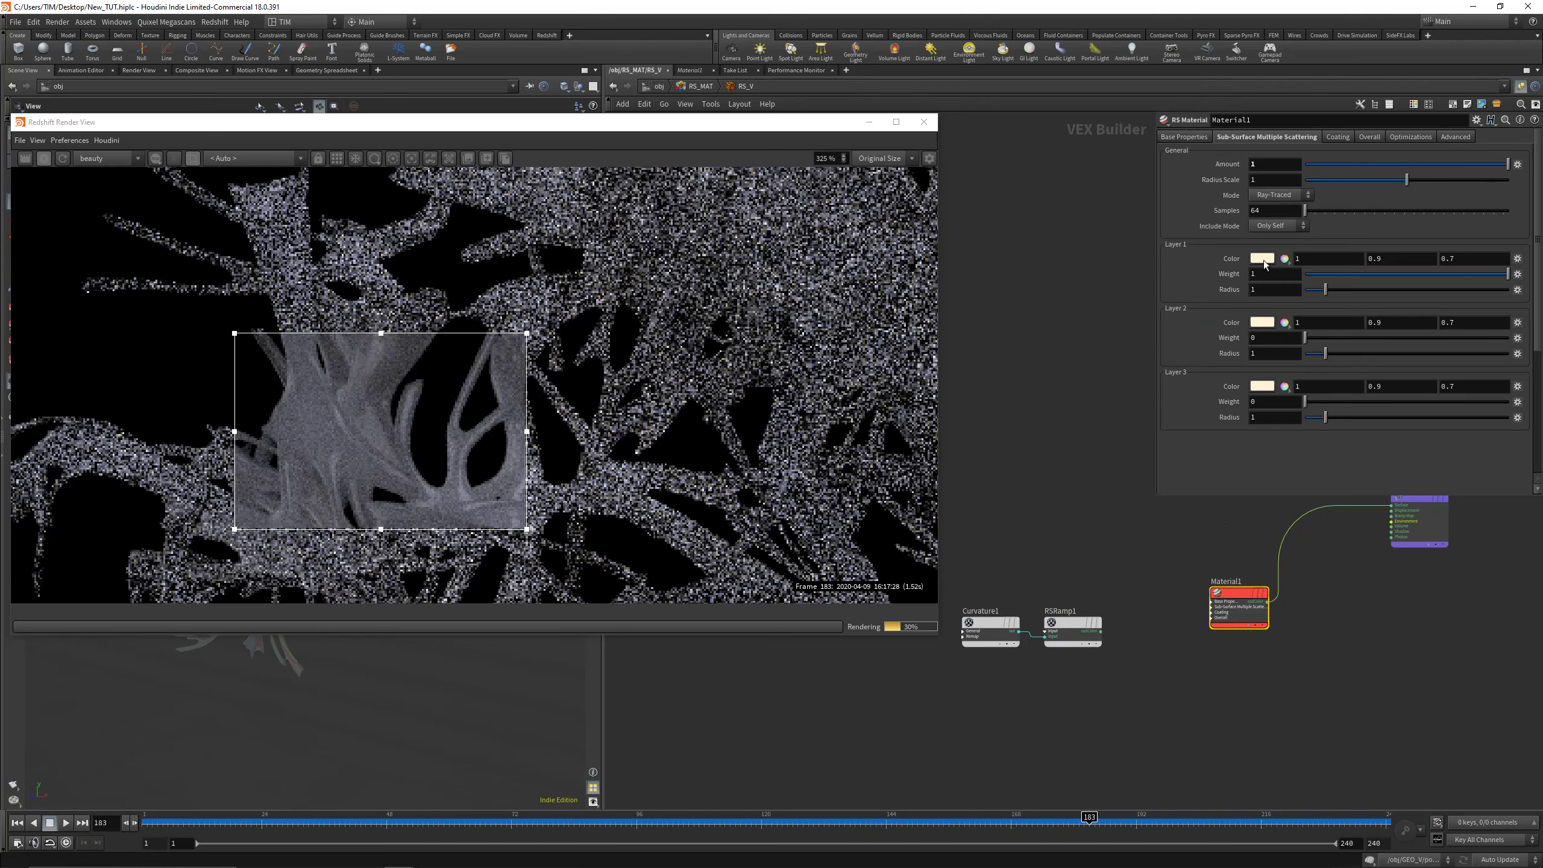
pyautogui.click(1262, 258)
pyautogui.click(1189, 378)
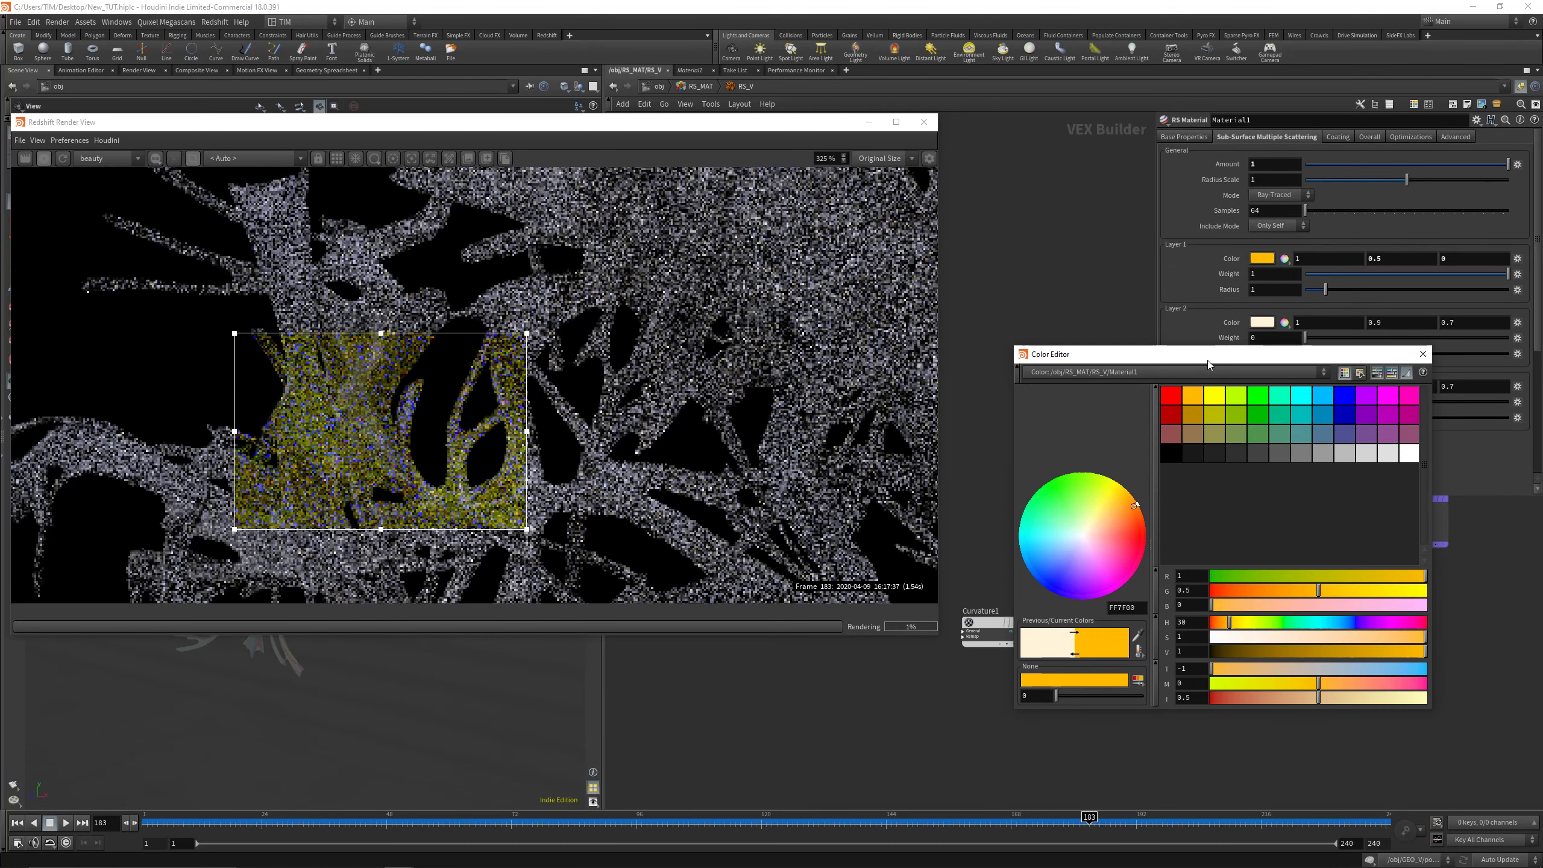
pyautogui.click(1321, 380)
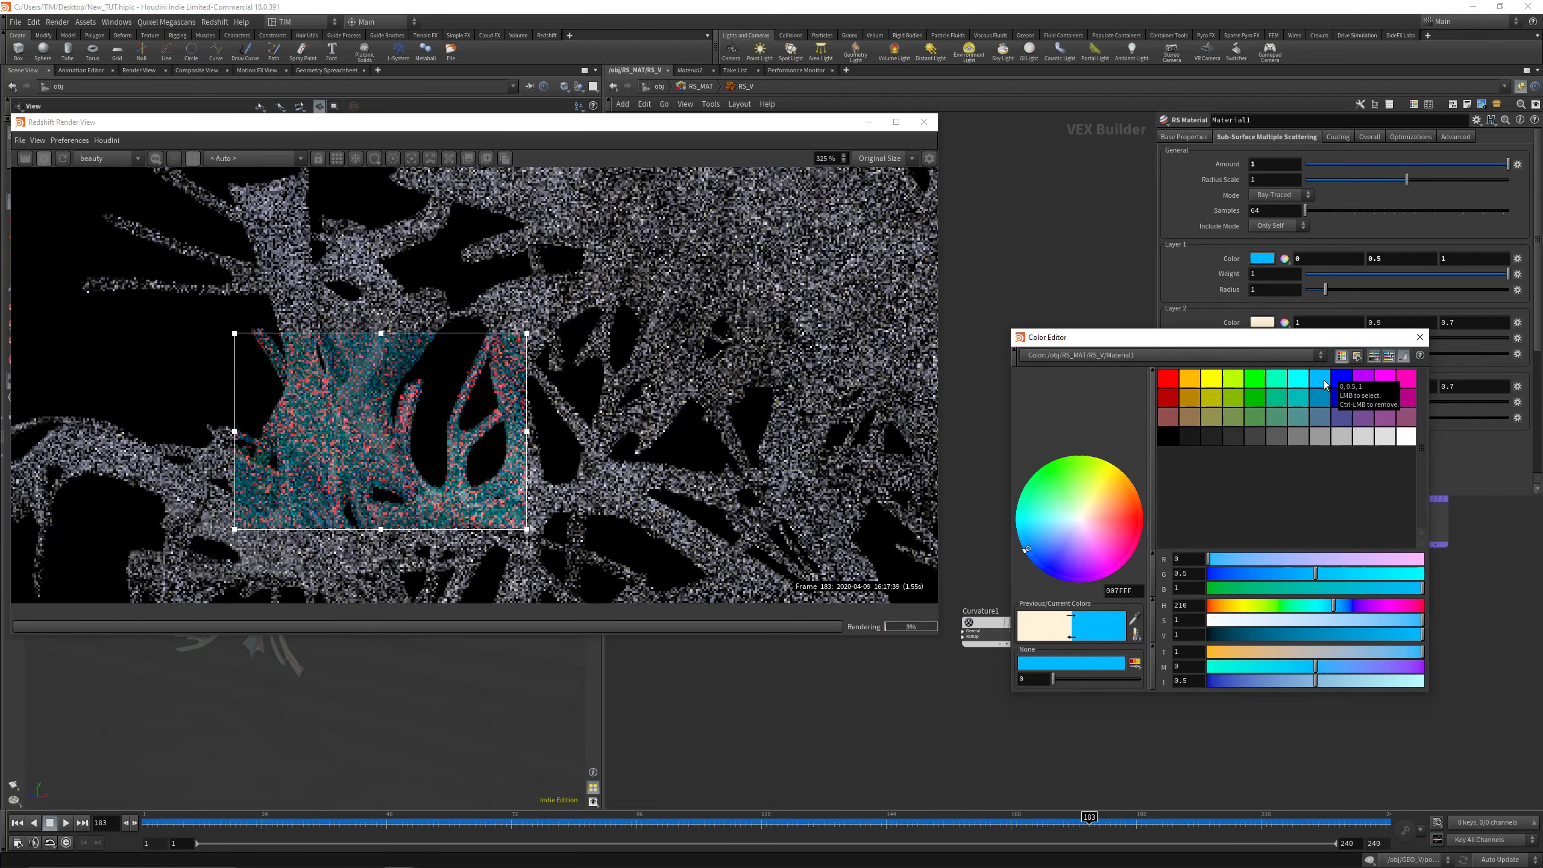
pyautogui.click(1306, 620)
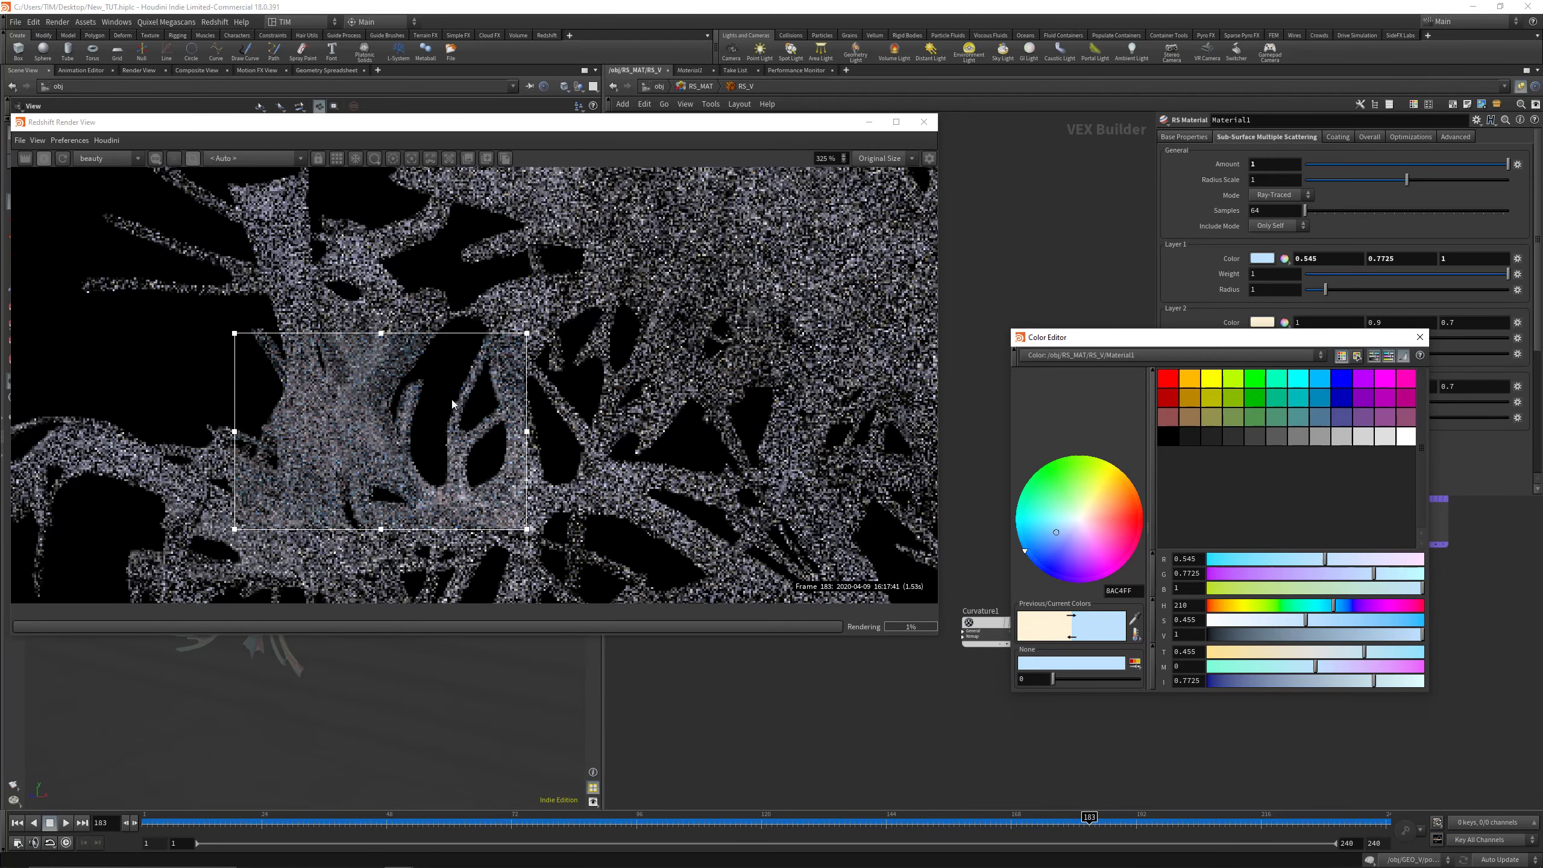
pyautogui.scroll(-4, 382, 411)
pyautogui.scroll(2, 382, 414)
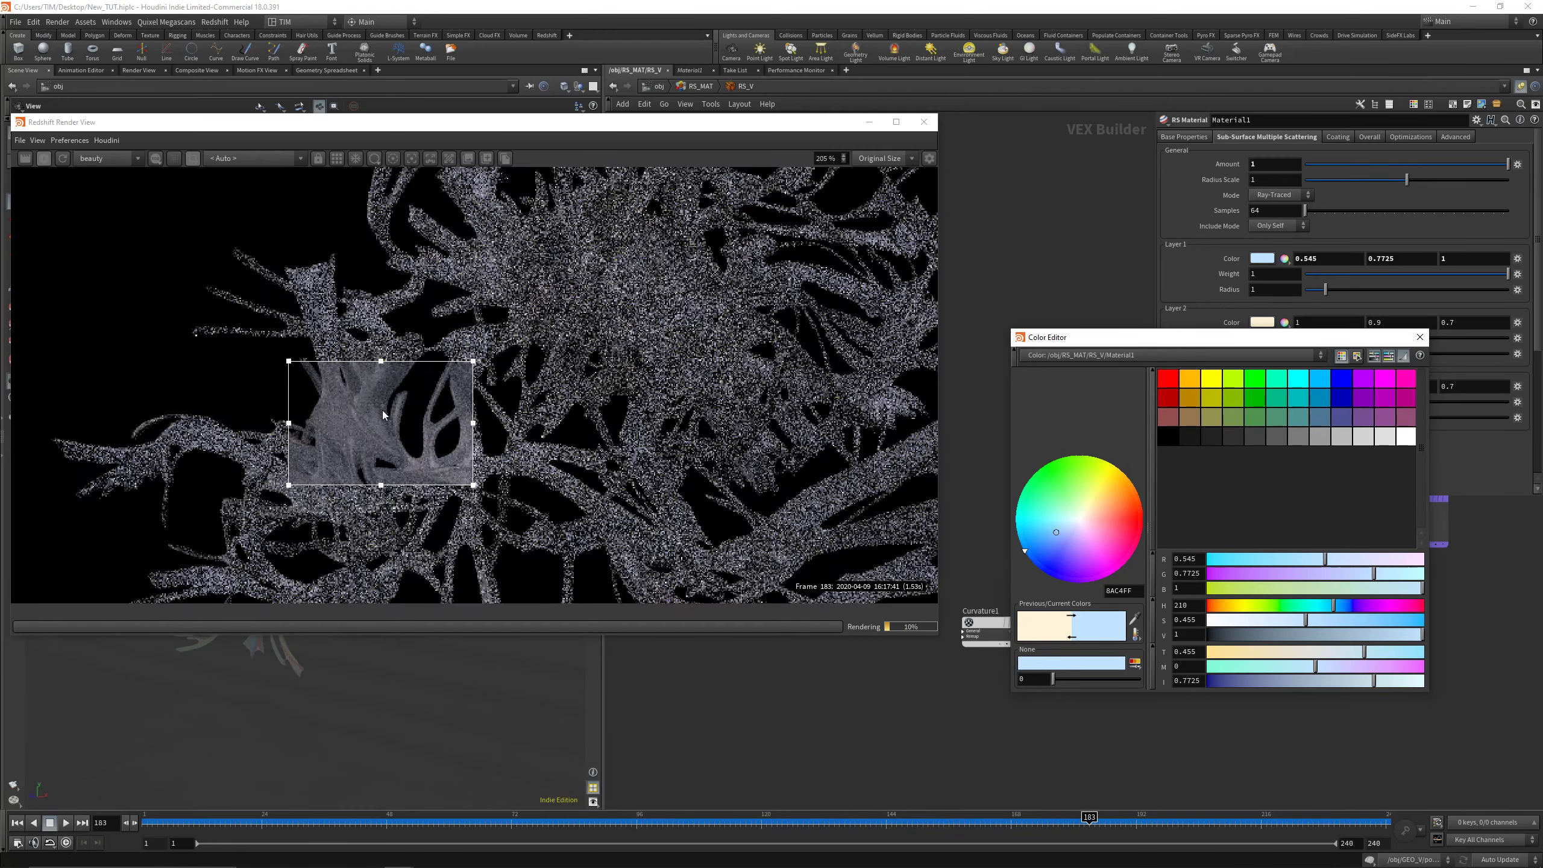
pyautogui.click(1420, 337)
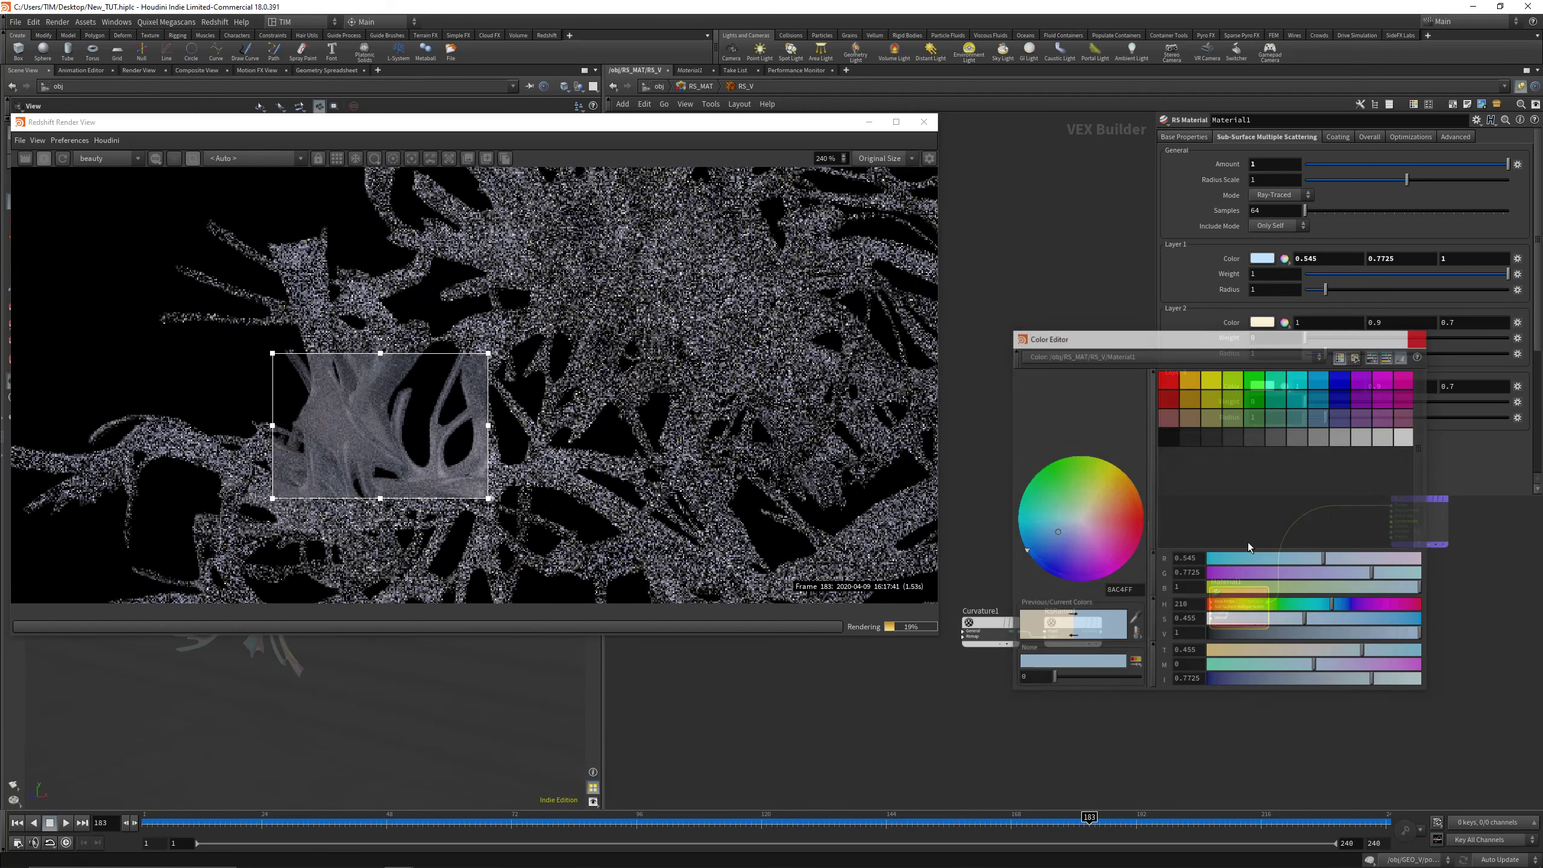
# Expand Material1's Sub-Surface Multiple Scattering inputs and connect RSRamp1's outColor to ms_color0
pyautogui.scroll(2, 1073, 641)
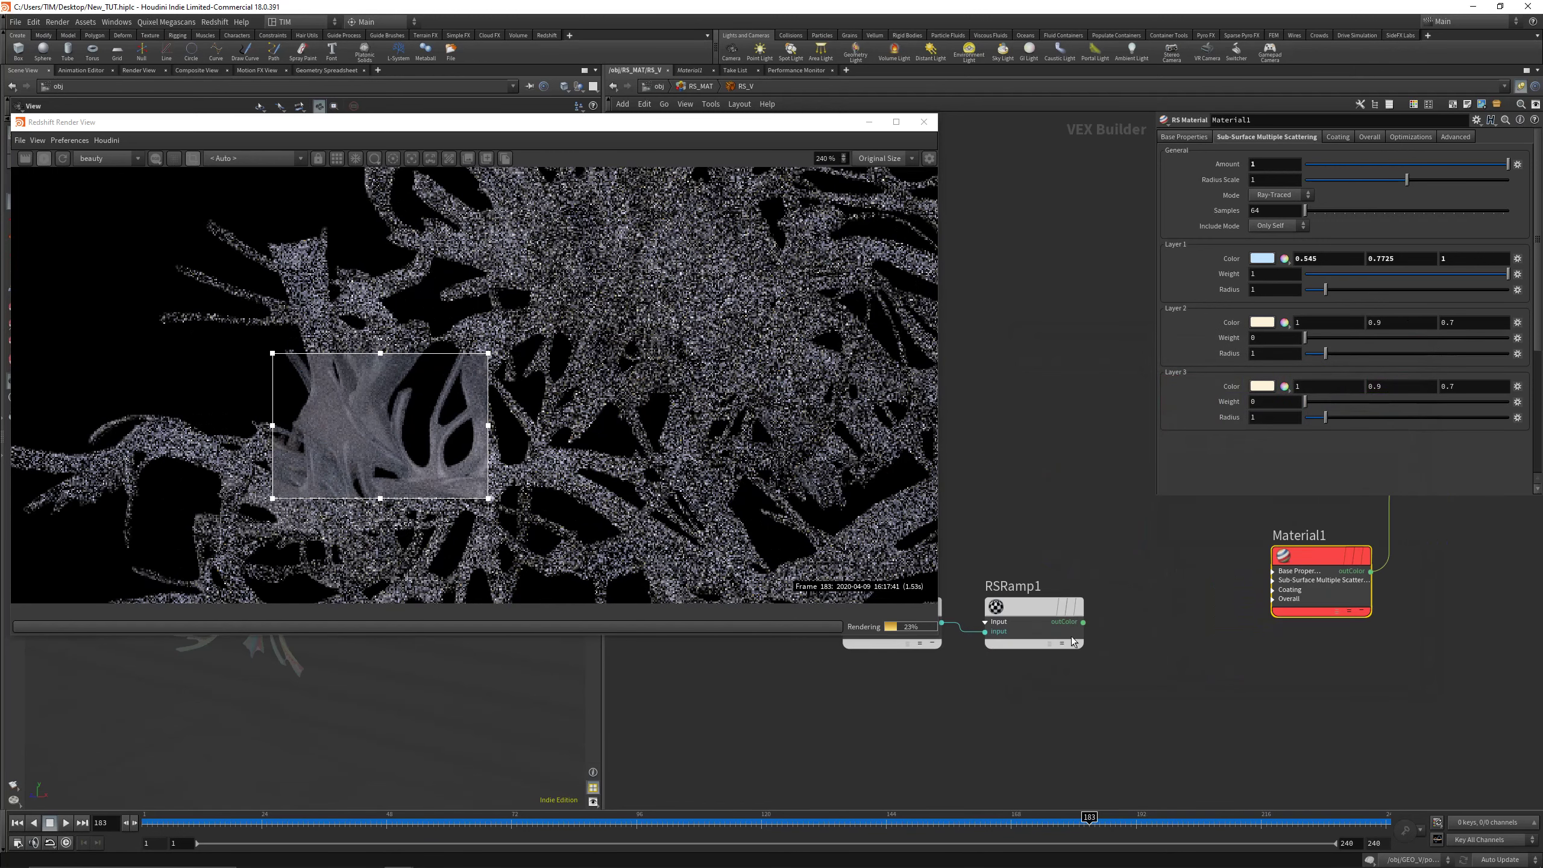
pyautogui.click(1272, 590)
pyautogui.click(1272, 687)
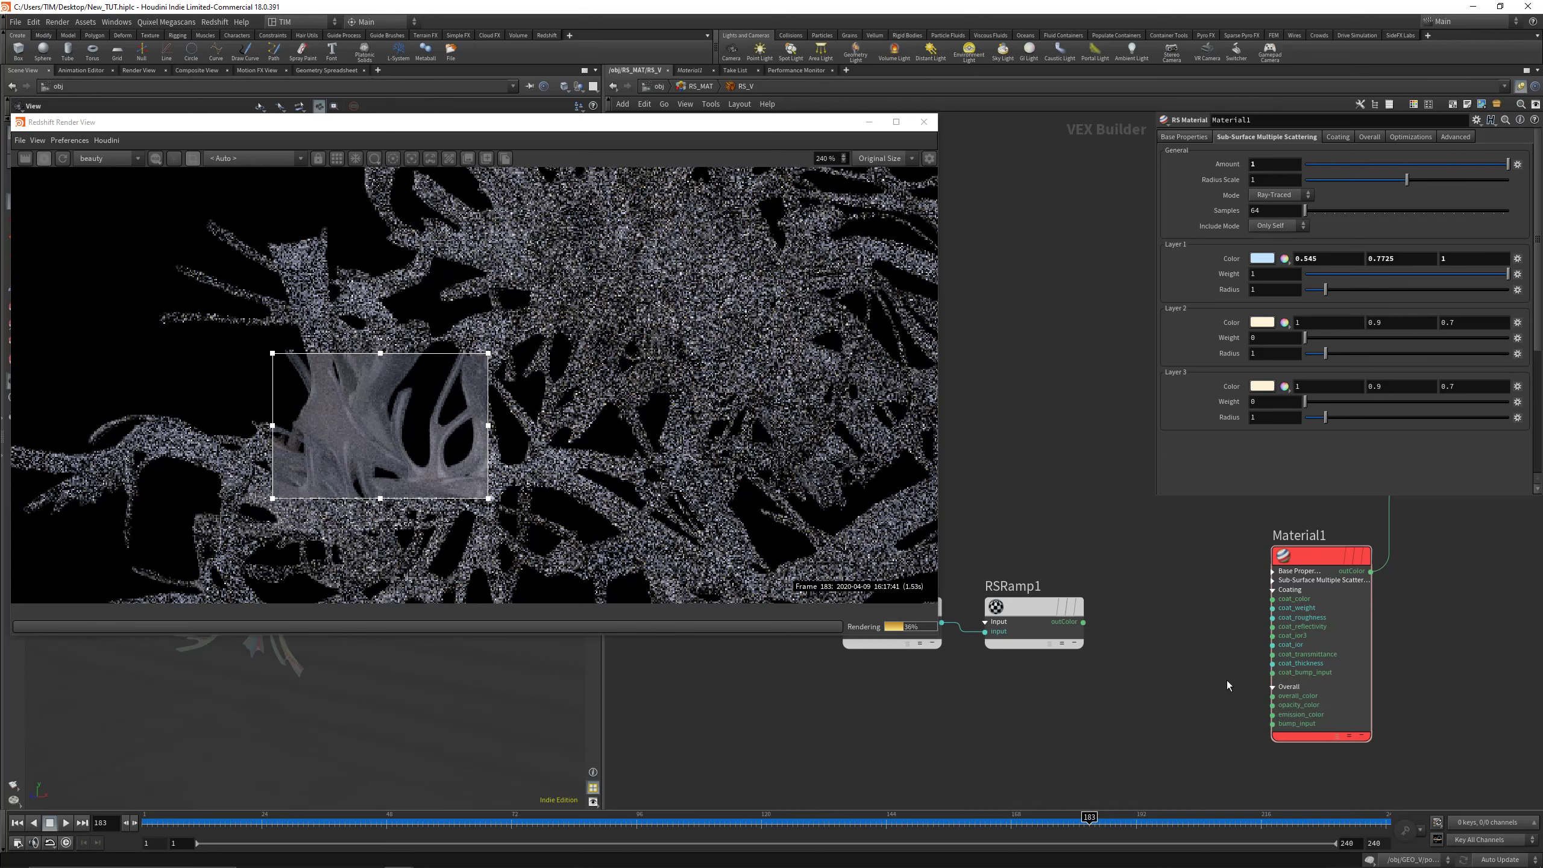
pyautogui.click(1273, 589)
pyautogui.click(1273, 580)
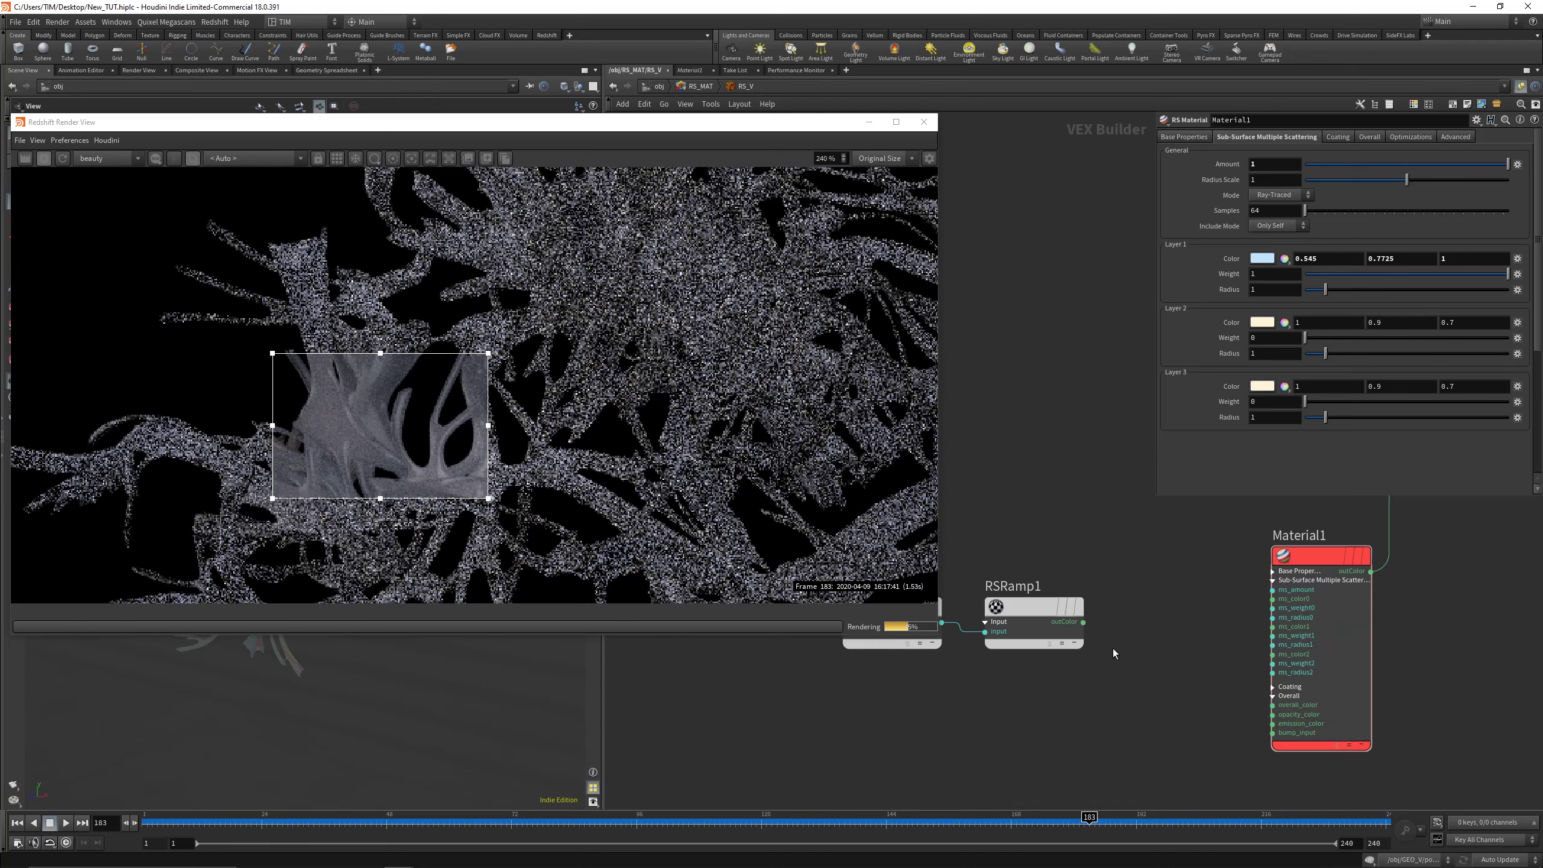
pyautogui.click(1083, 622)
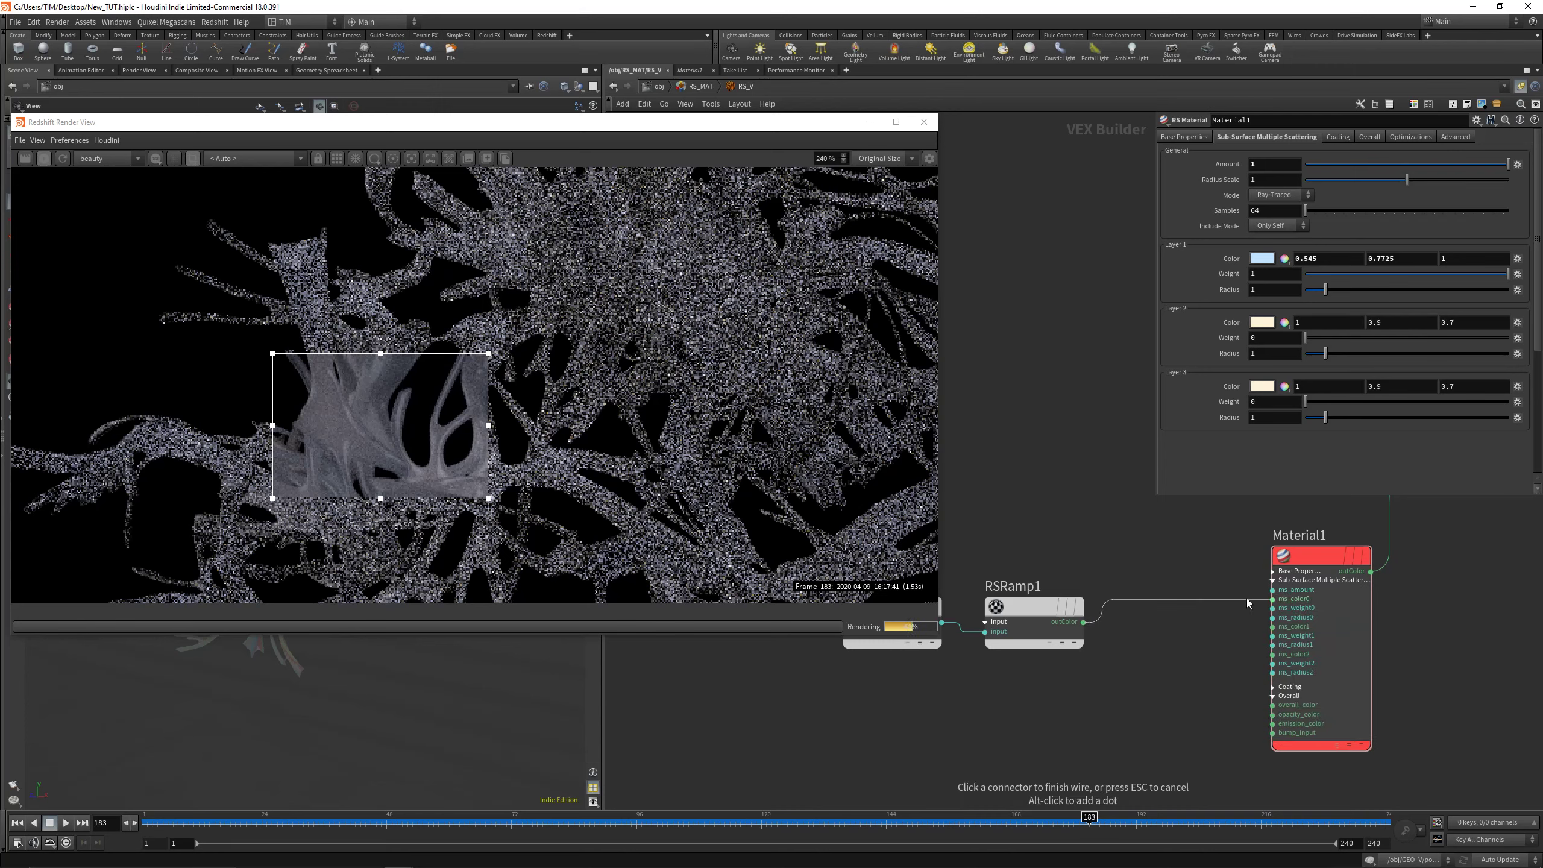
pyautogui.click(1247, 598)
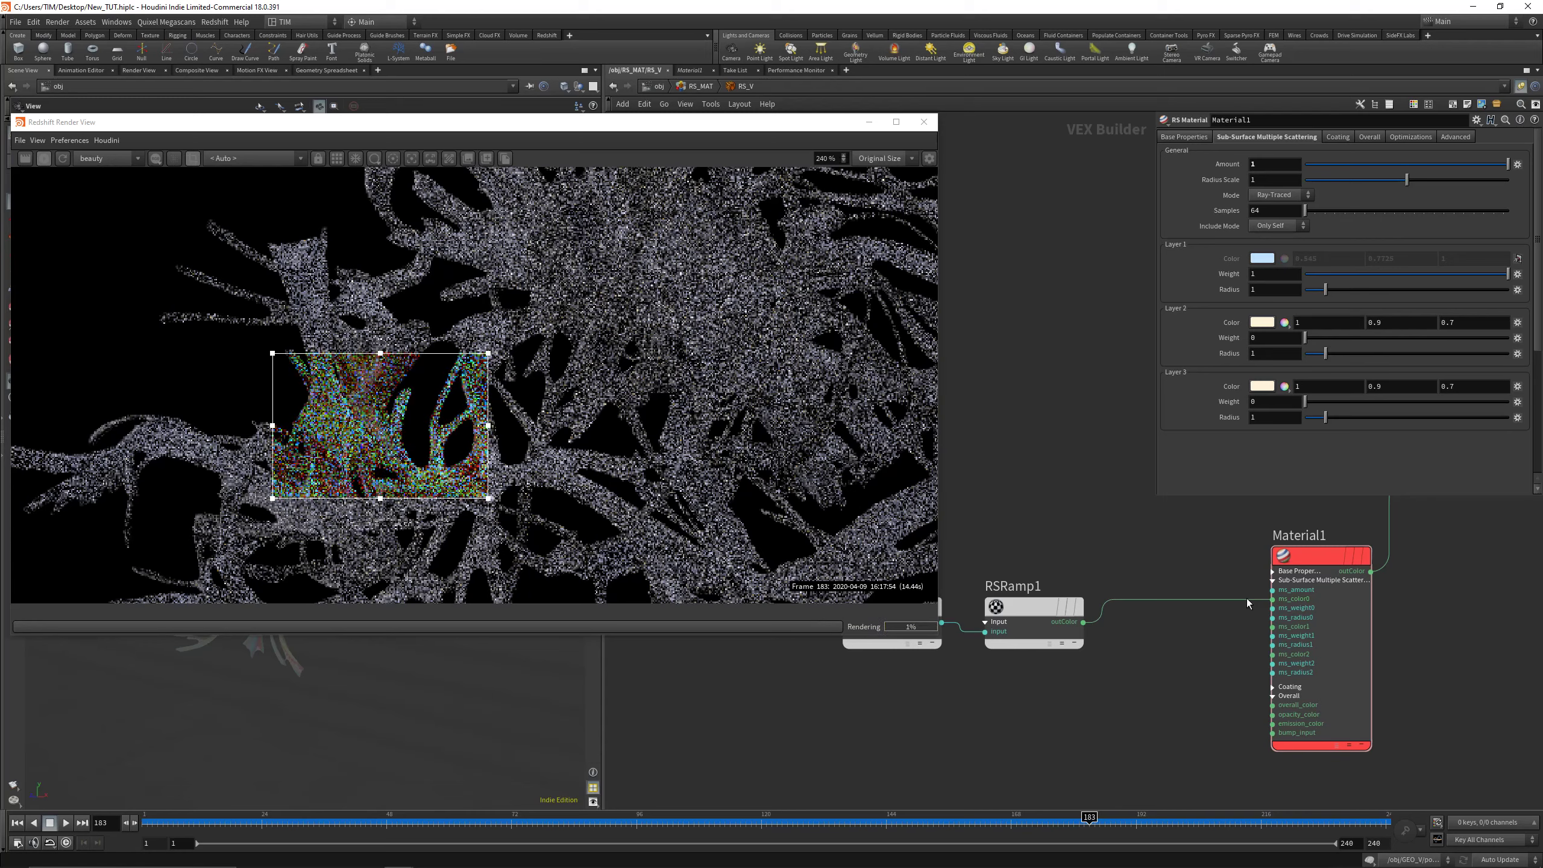
# Replace the render region with one over the central branches and examine the scattering colours
pyautogui.click(387, 432)
pyautogui.scroll(-4, 387, 431)
pyautogui.scroll(5, 443, 453)
pyautogui.moveTo(263, 347); pyautogui.dragTo(612, 506)
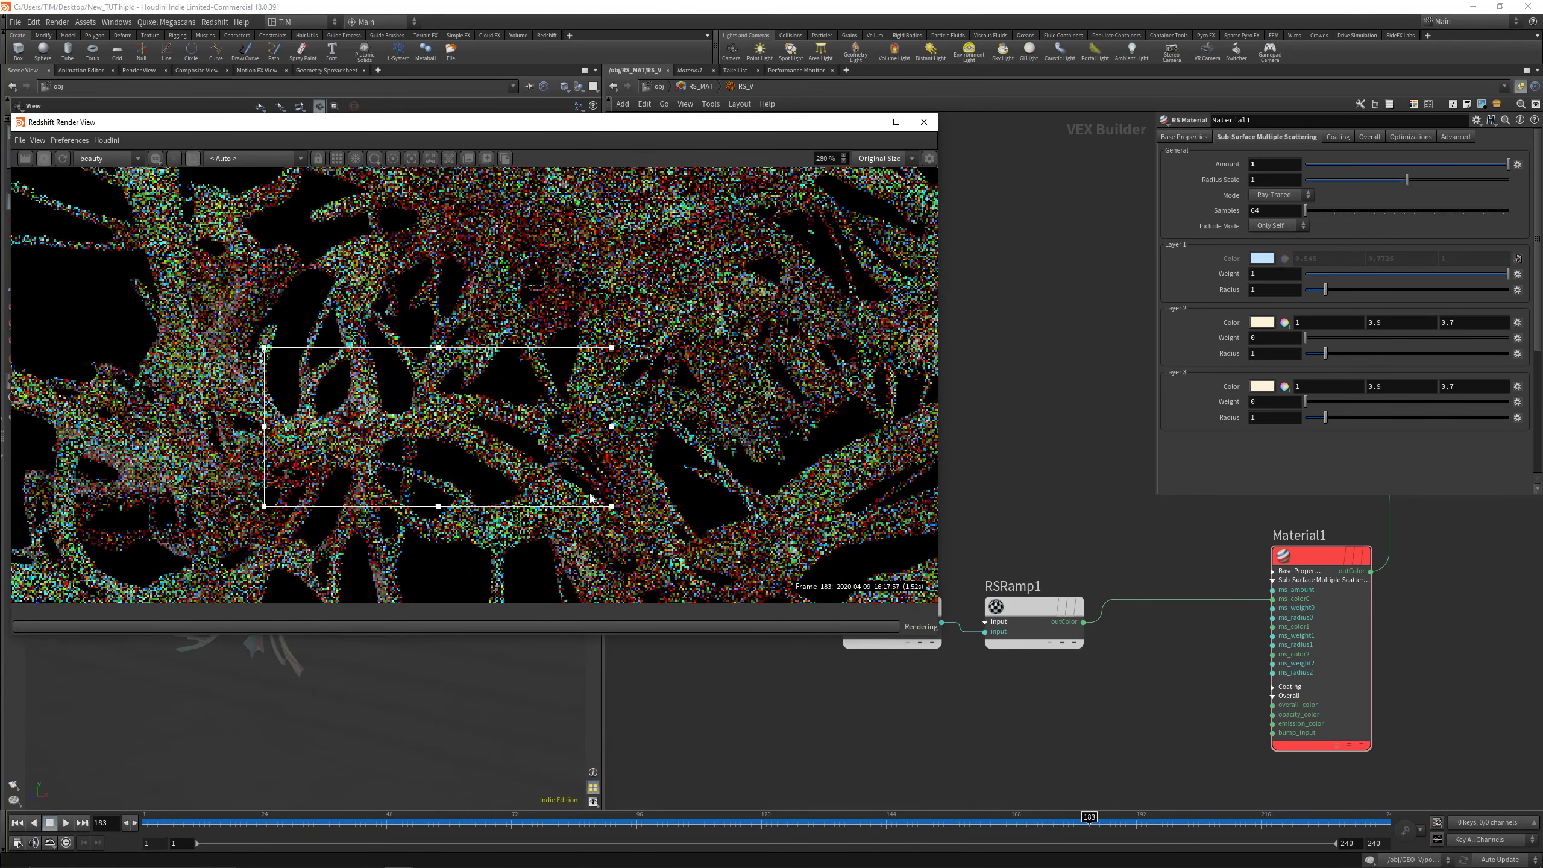
pyautogui.scroll(3, 388, 456)
pyautogui.scroll(-6, 429, 432)
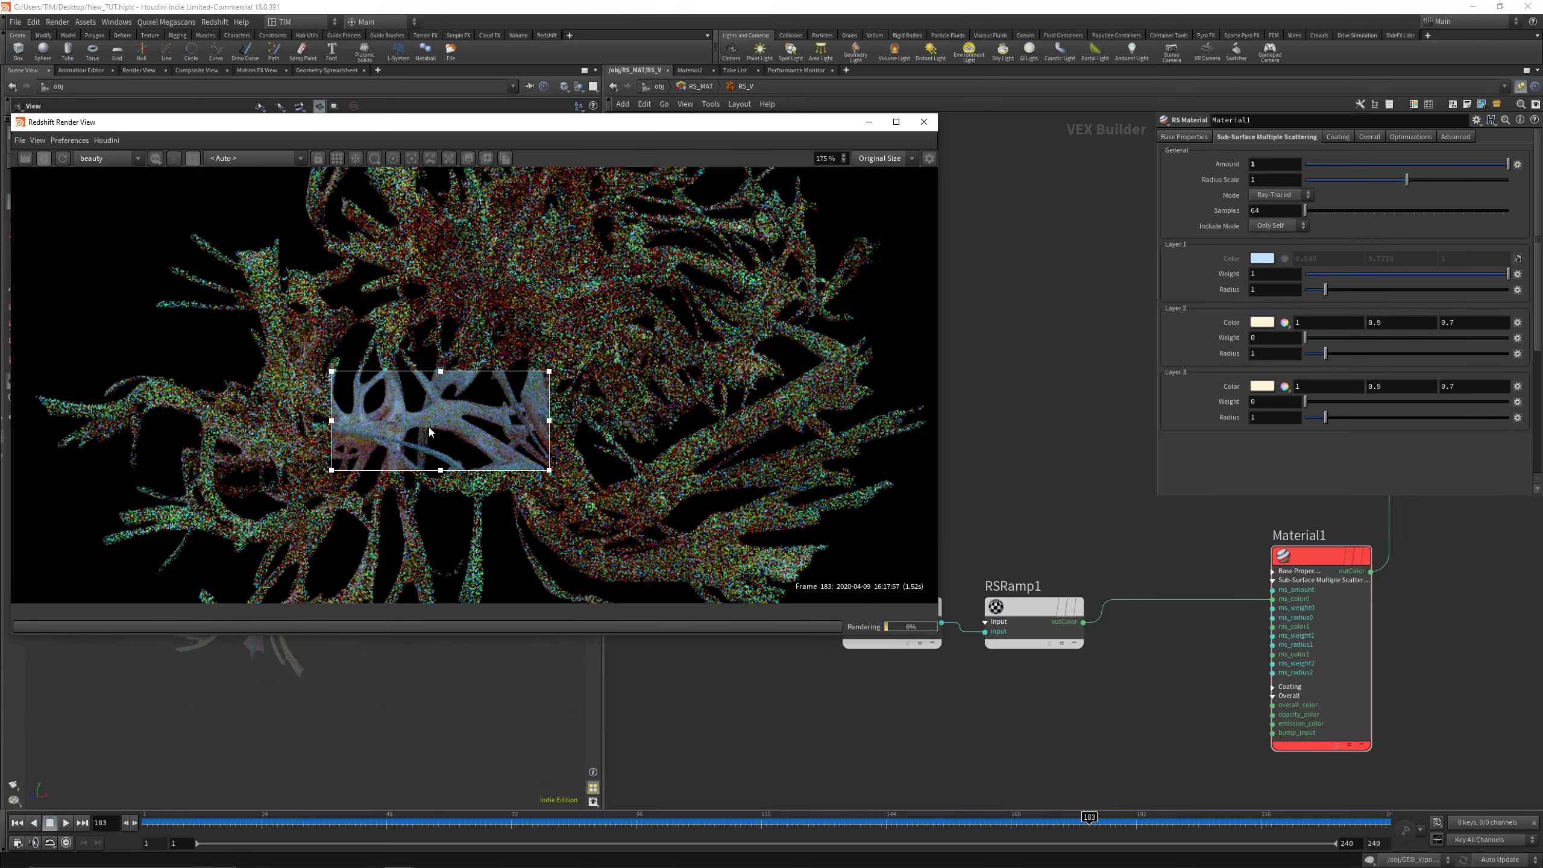
# Desaturate RSRamp1's first colour point to light pink and set its last point to pale orange (1, 0.550624, 0.256)
pyautogui.click(1063, 612)
pyautogui.doubleClick(1199, 329)
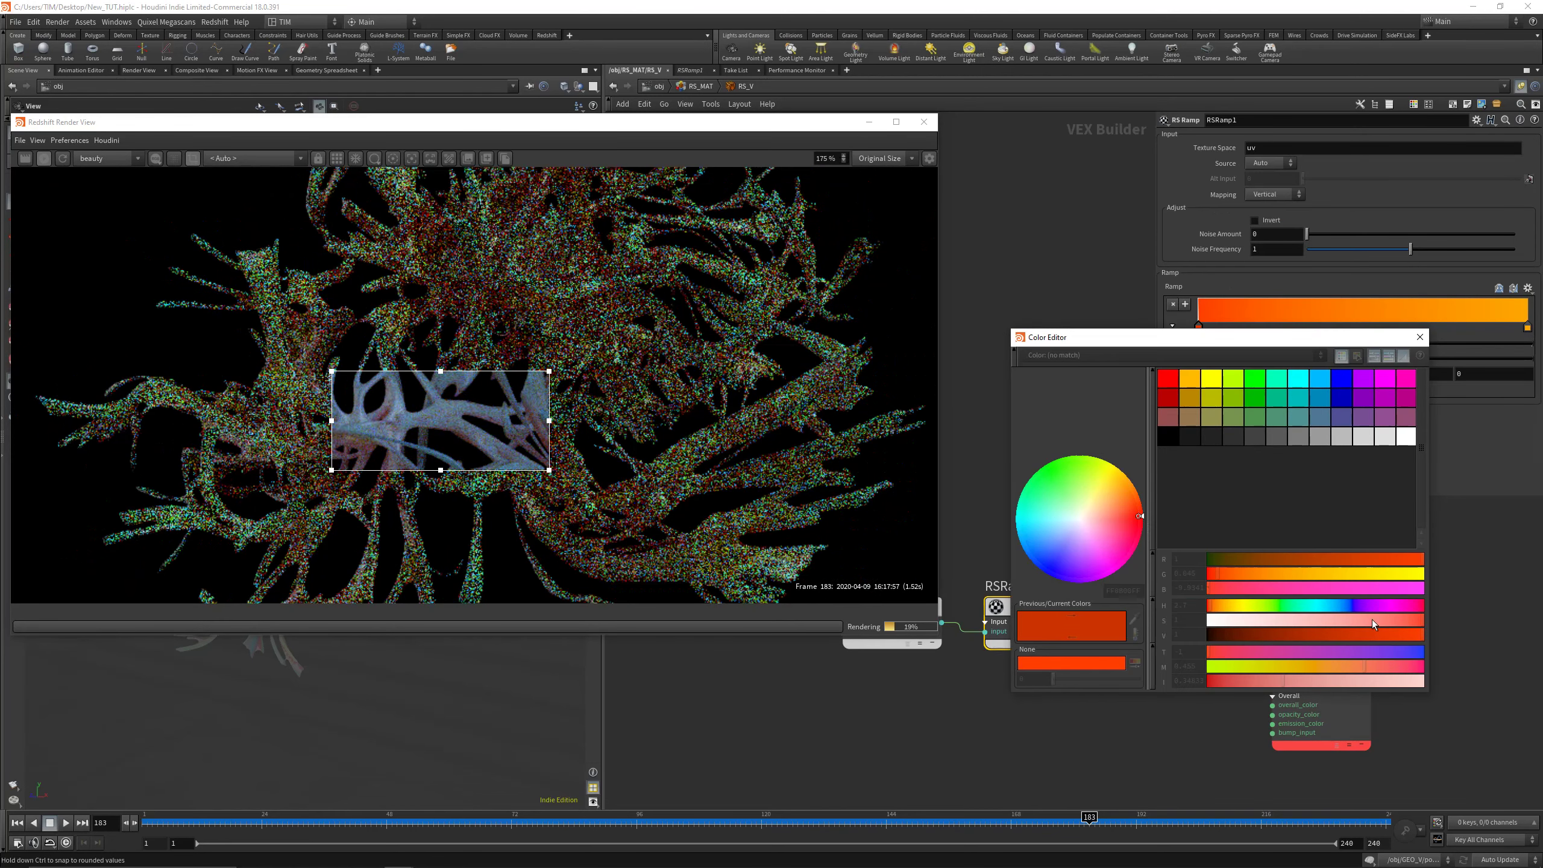
pyautogui.click(1419, 337)
pyautogui.click(1261, 374)
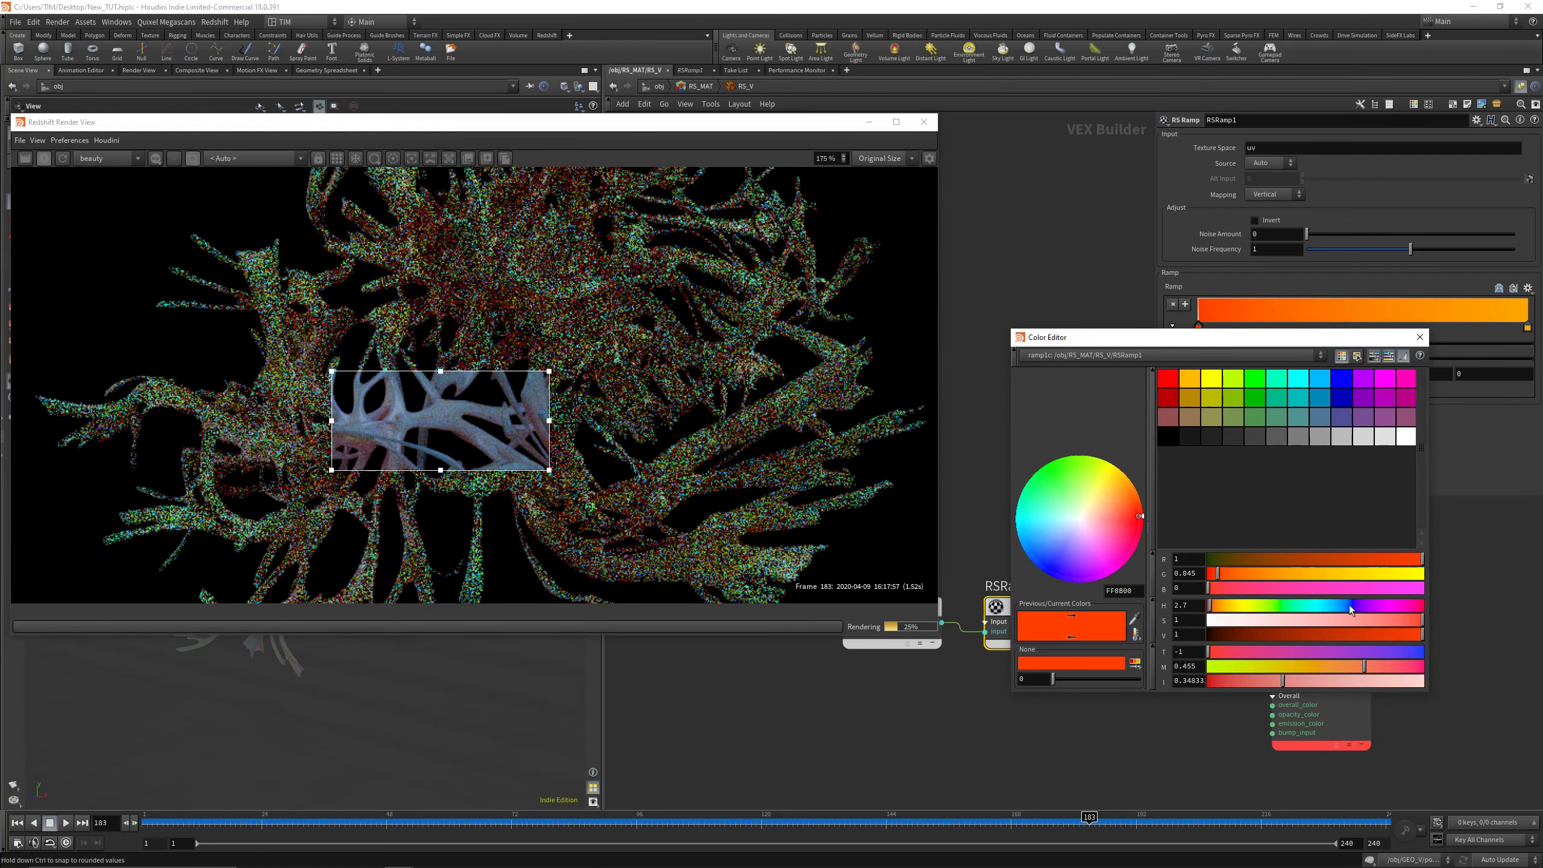
pyautogui.click(1366, 623)
pyautogui.click(1527, 328)
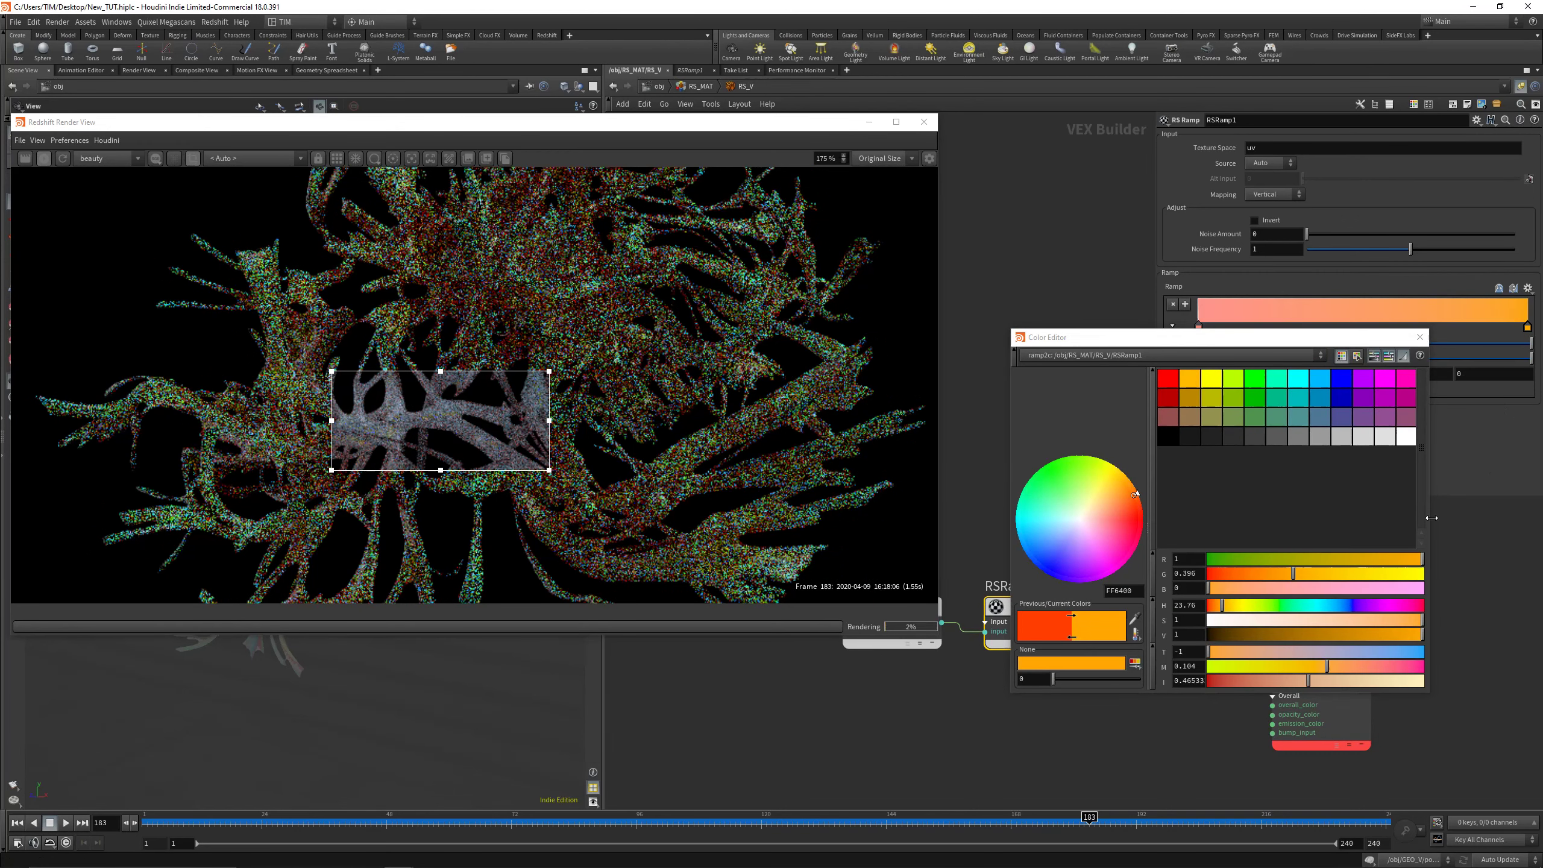
pyautogui.click(1369, 627)
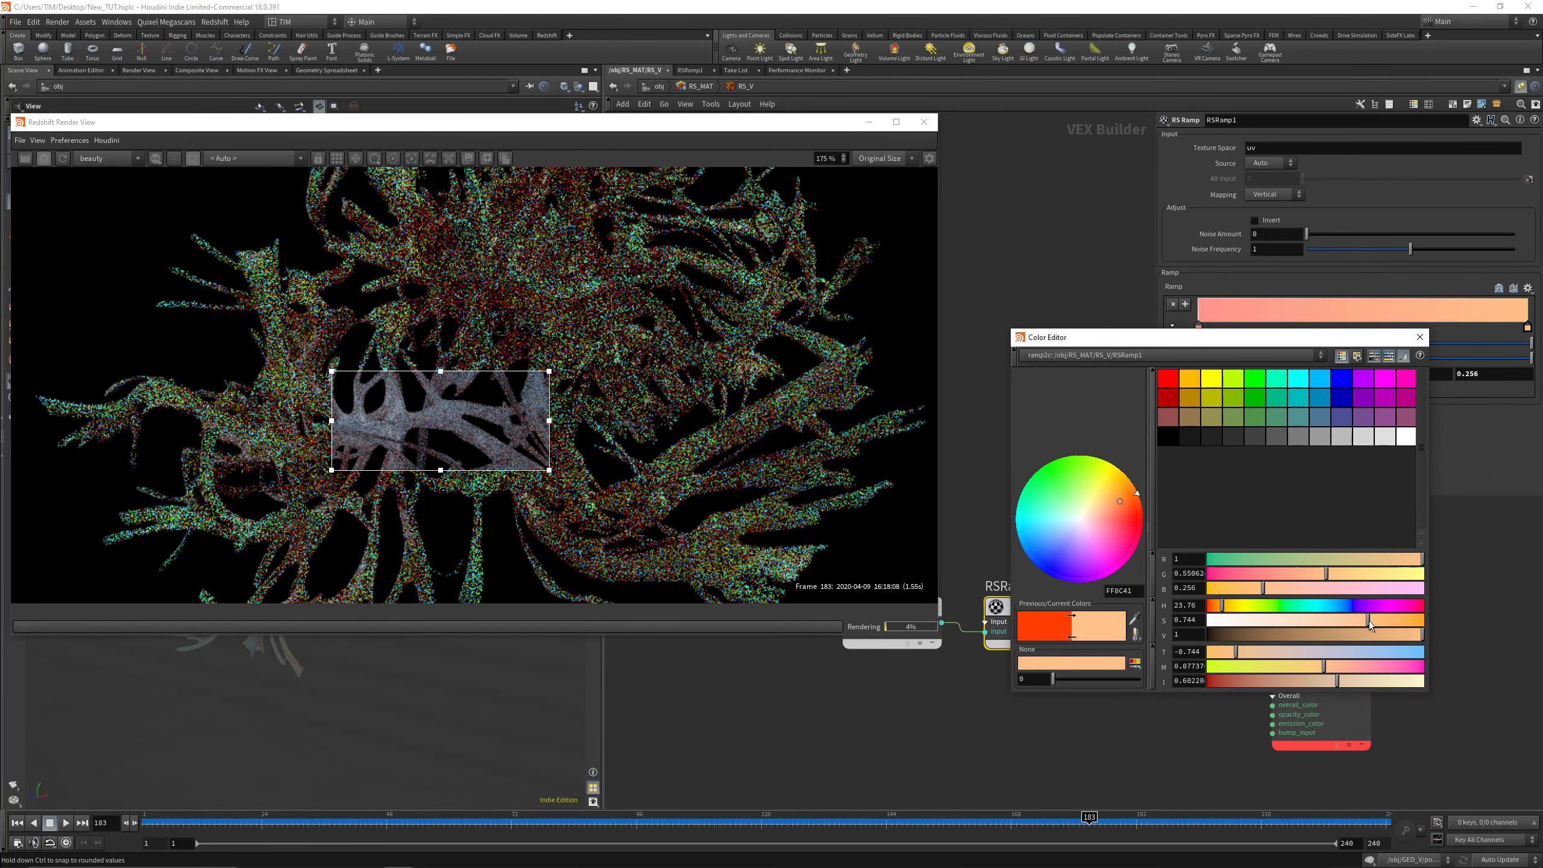
pyautogui.click(1419, 337)
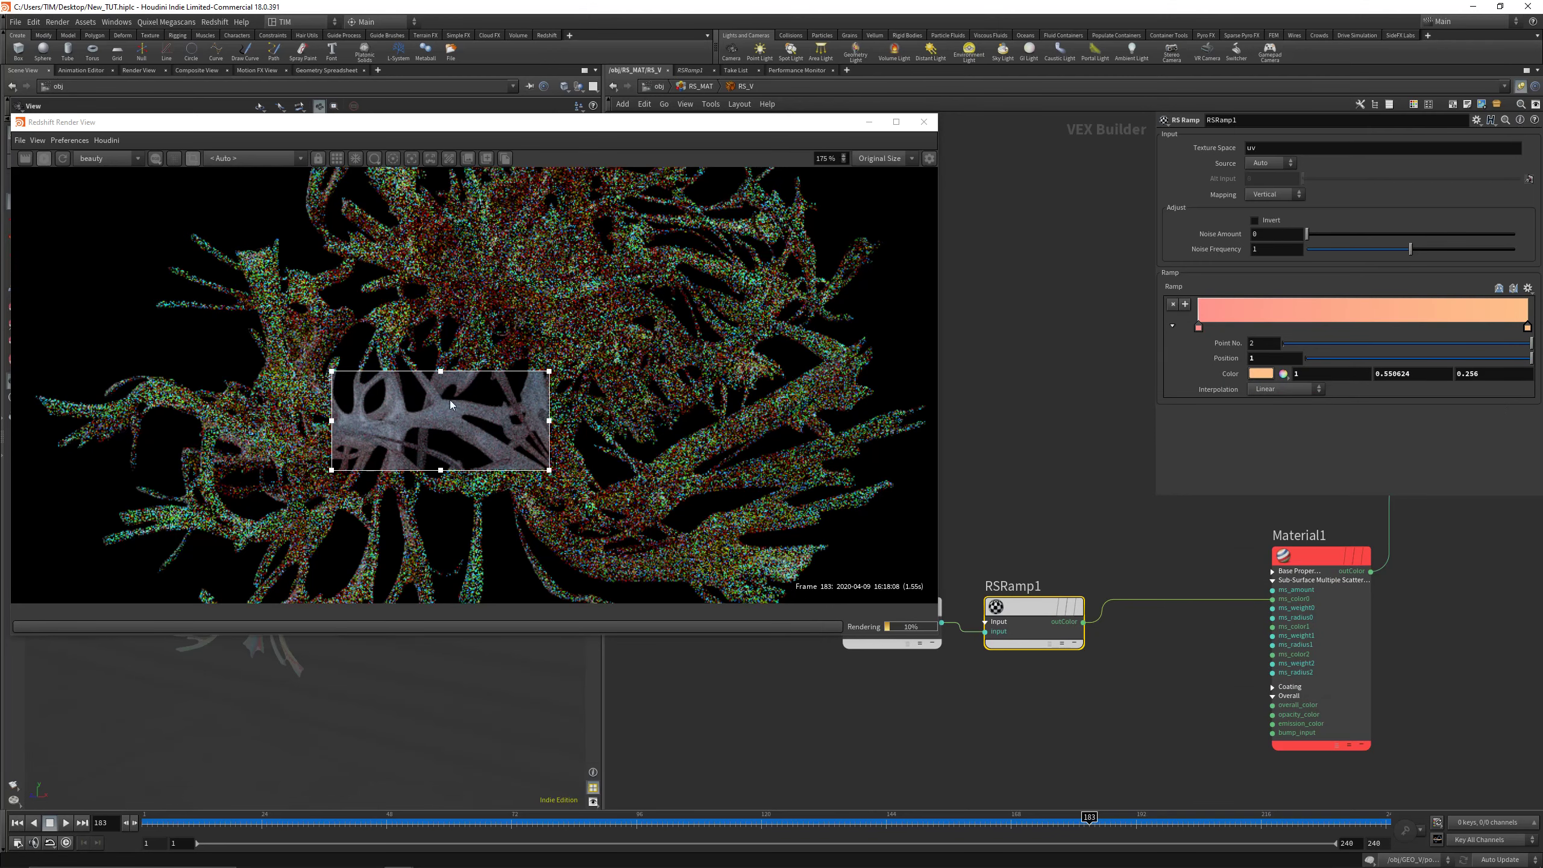
# Clear the render region, check the whole structure and close the Redshift Render View
pyautogui.click(414, 421)
pyautogui.scroll(-3, 419, 419)
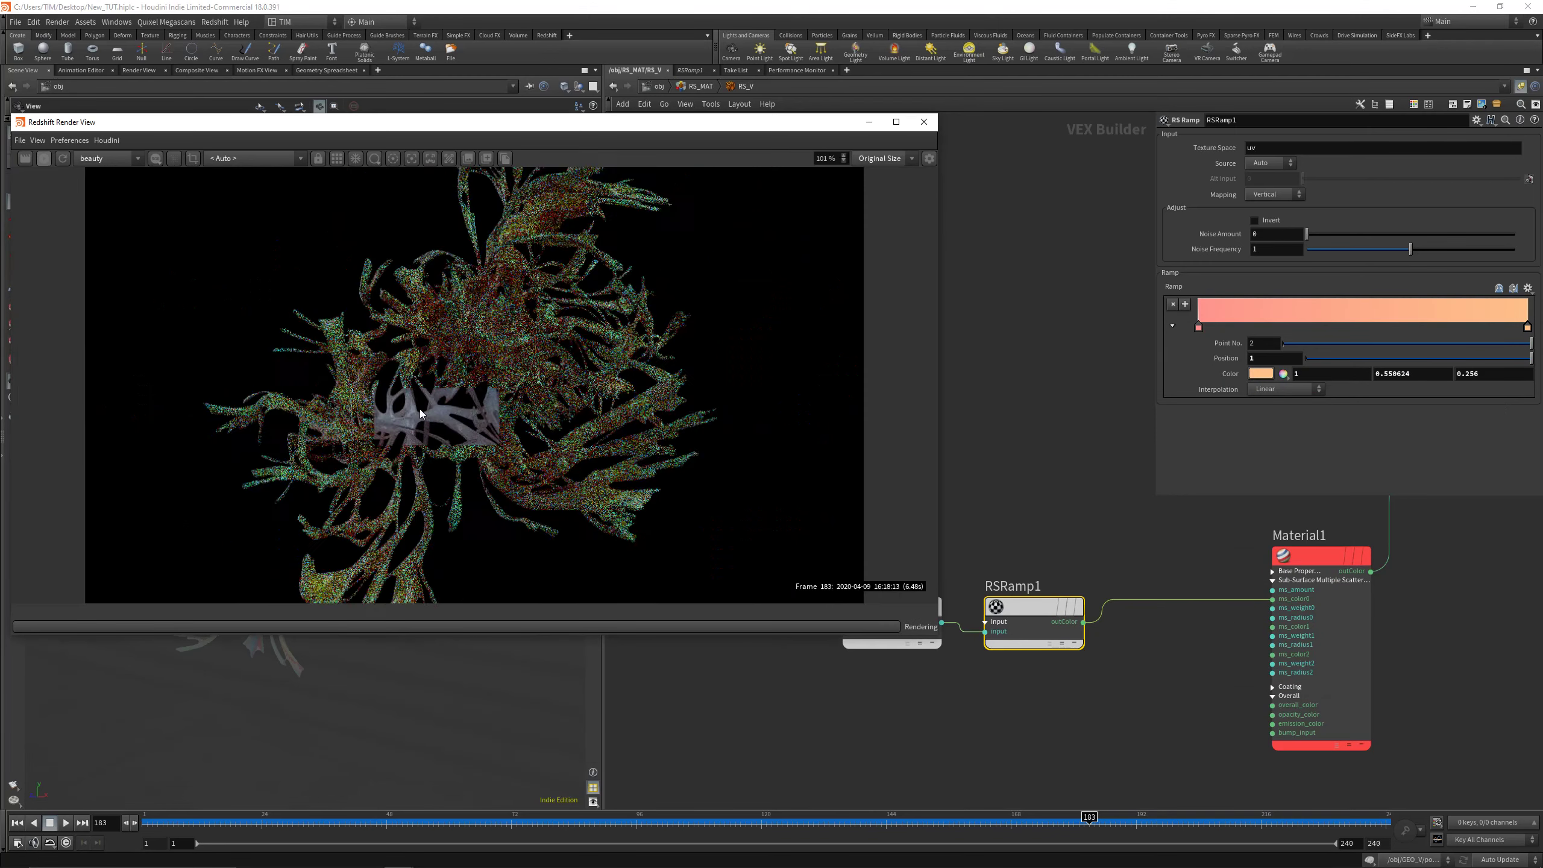
pyautogui.click(945, 227)
pyautogui.click(924, 124)
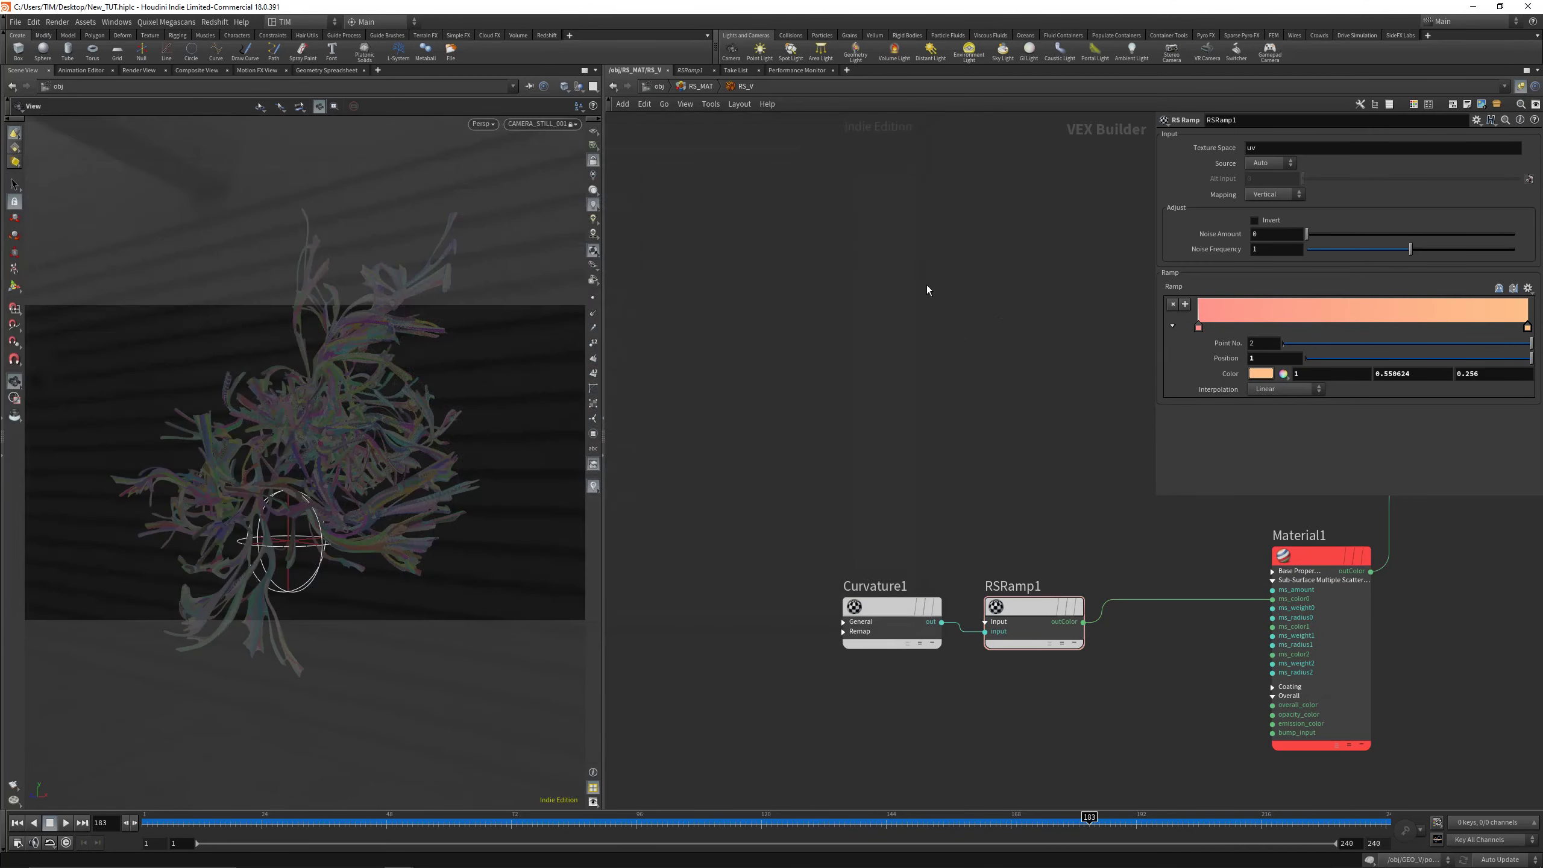
# Save the scene, enable DOF in CAMERA_STILL_001's Redshift settings and turn off Use Houdini camera focus/fstop
pyautogui.hotkey('ctrl', 's')
pyautogui.press('u')
pyautogui.press('u')
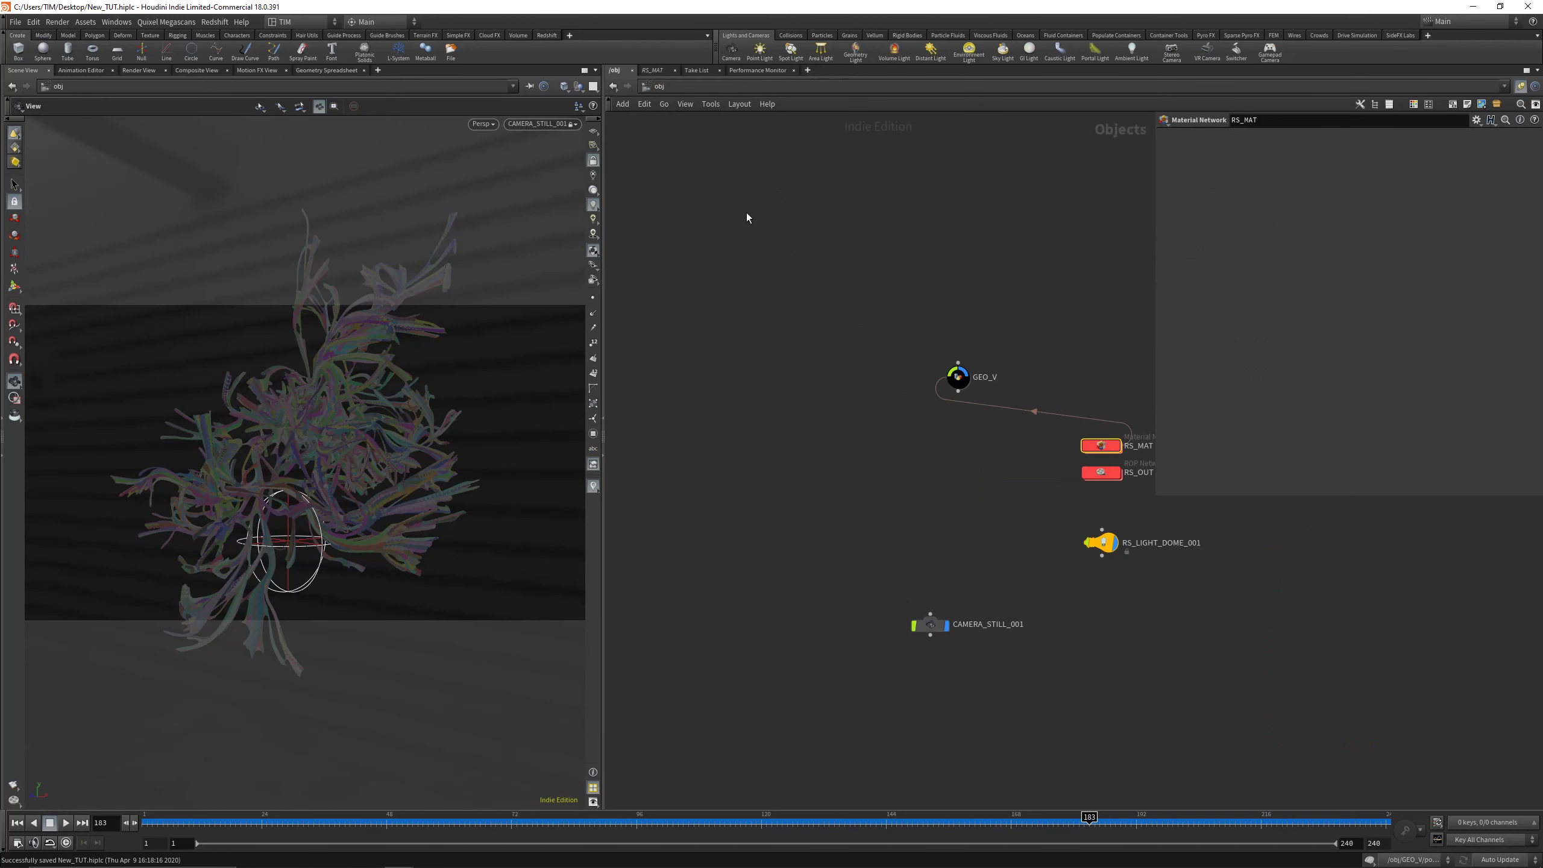
pyautogui.click(863, 614)
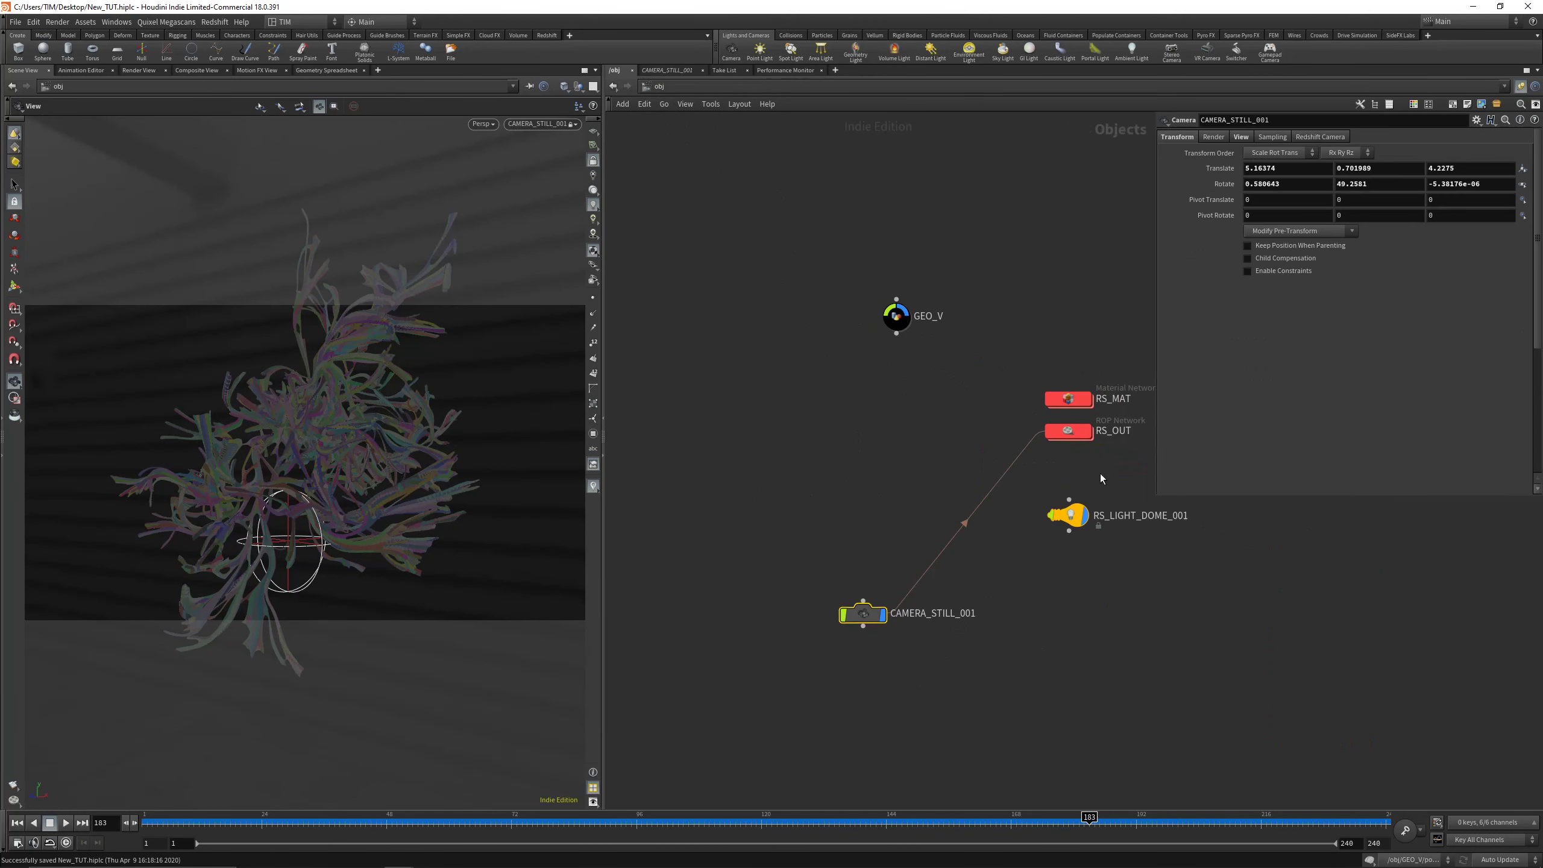
pyautogui.click(1323, 137)
pyautogui.click(1205, 153)
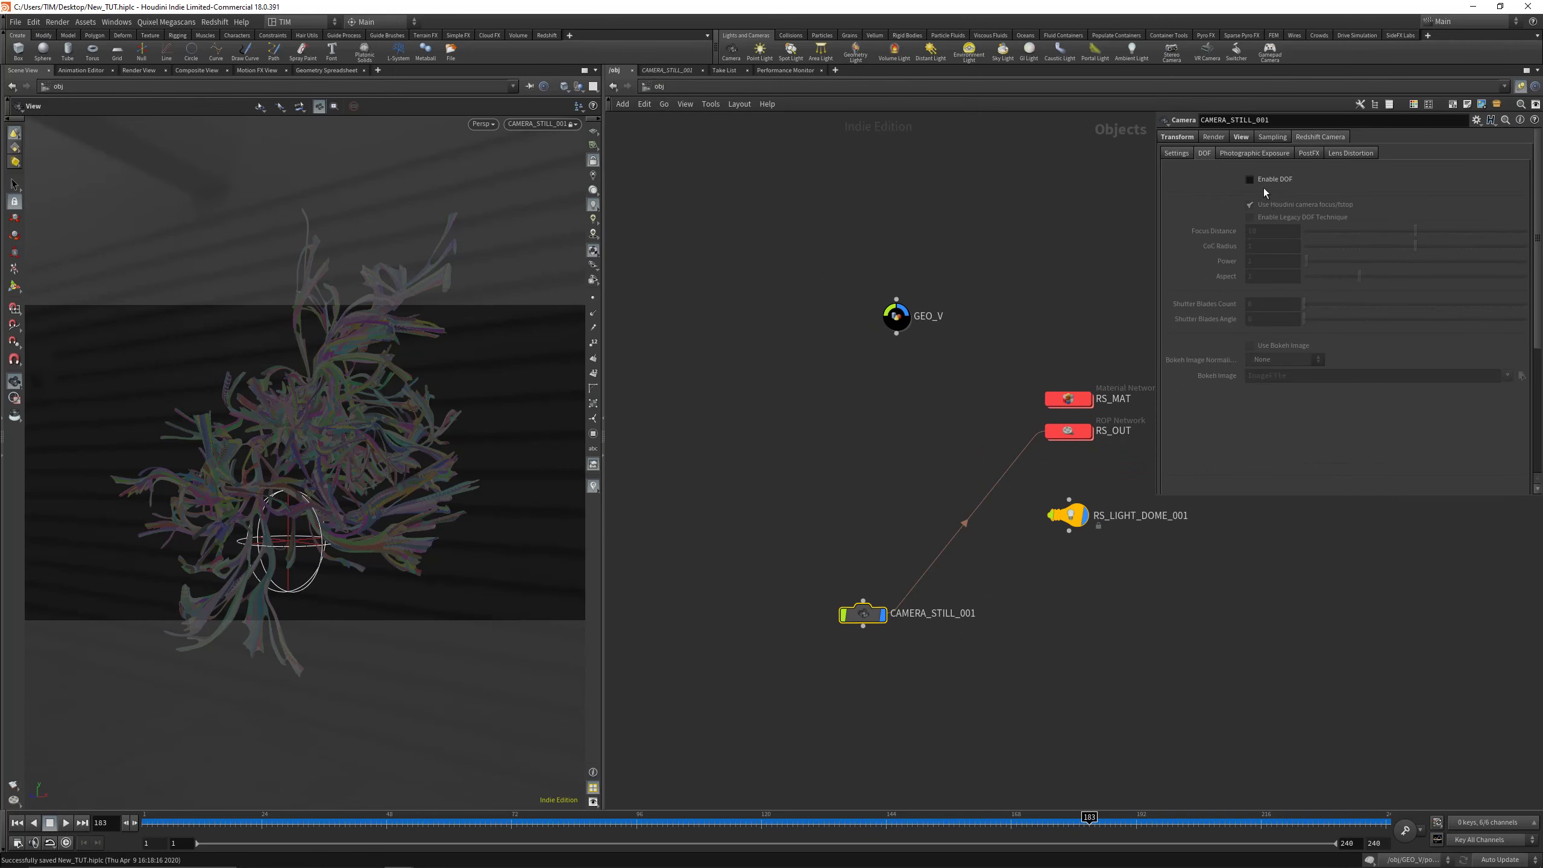
pyautogui.click(1264, 179)
pyautogui.click(1265, 205)
pyautogui.click(1264, 138)
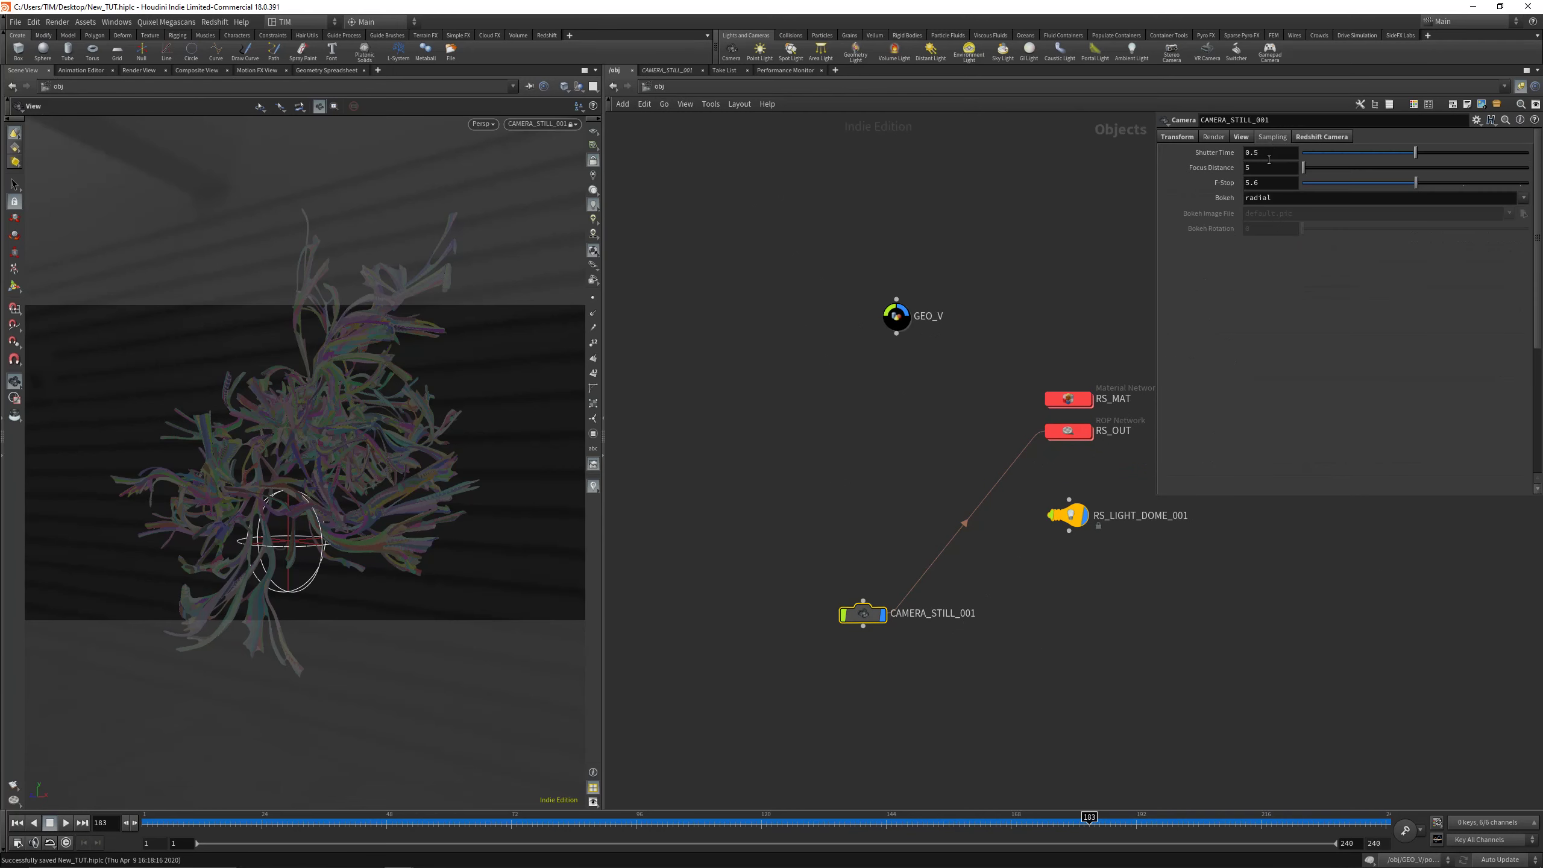
pyautogui.click(1317, 139)
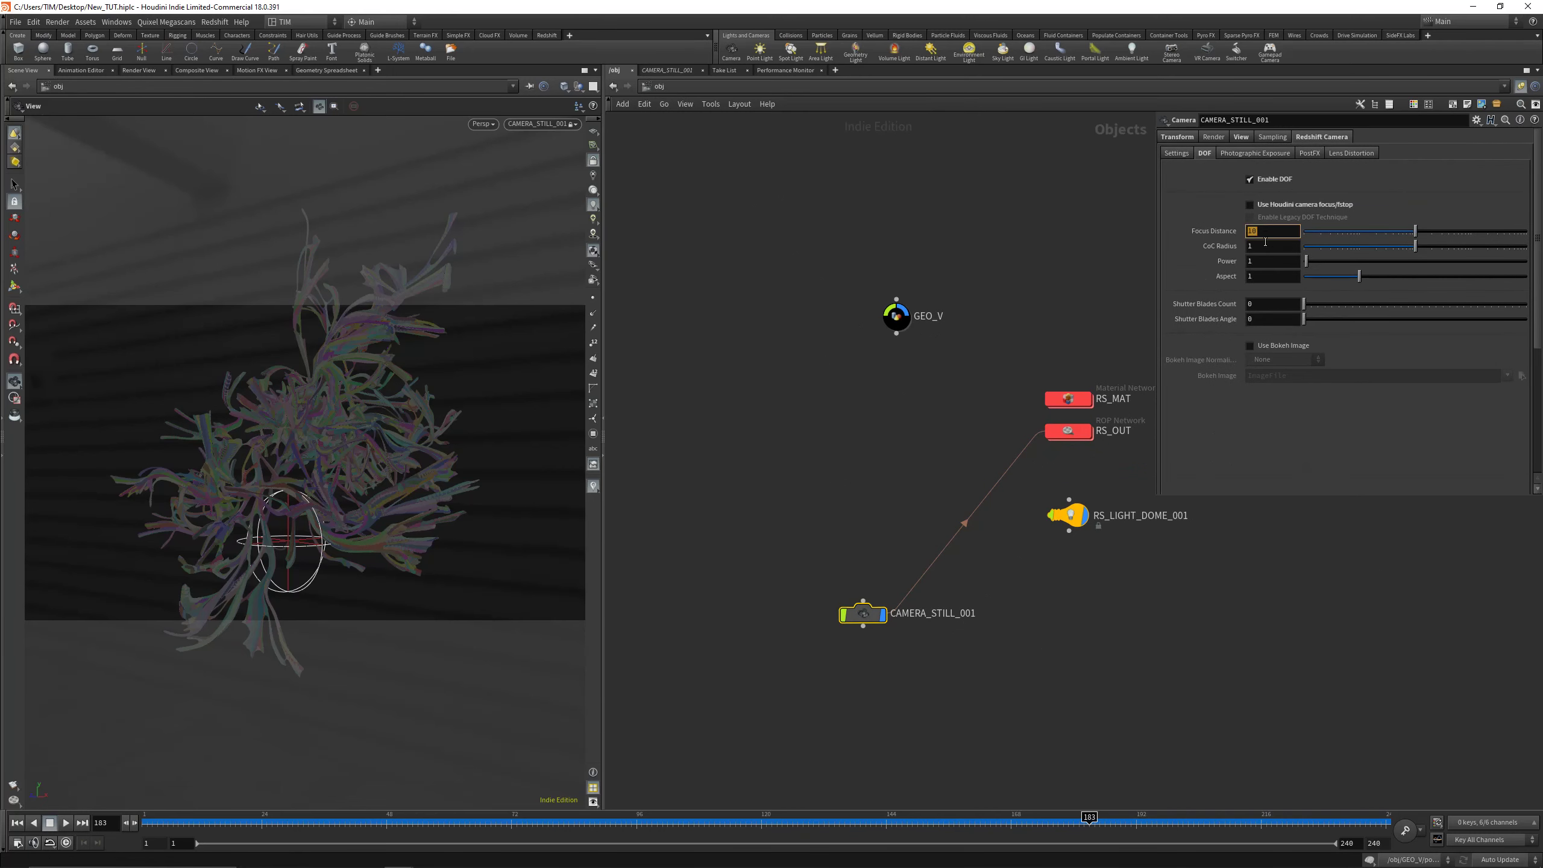
# Enable the bokeh image for the camera's depth of field with Unit Intensity normalization
pyautogui.click(1270, 346)
pyautogui.click(1272, 360)
pyautogui.click(1270, 384)
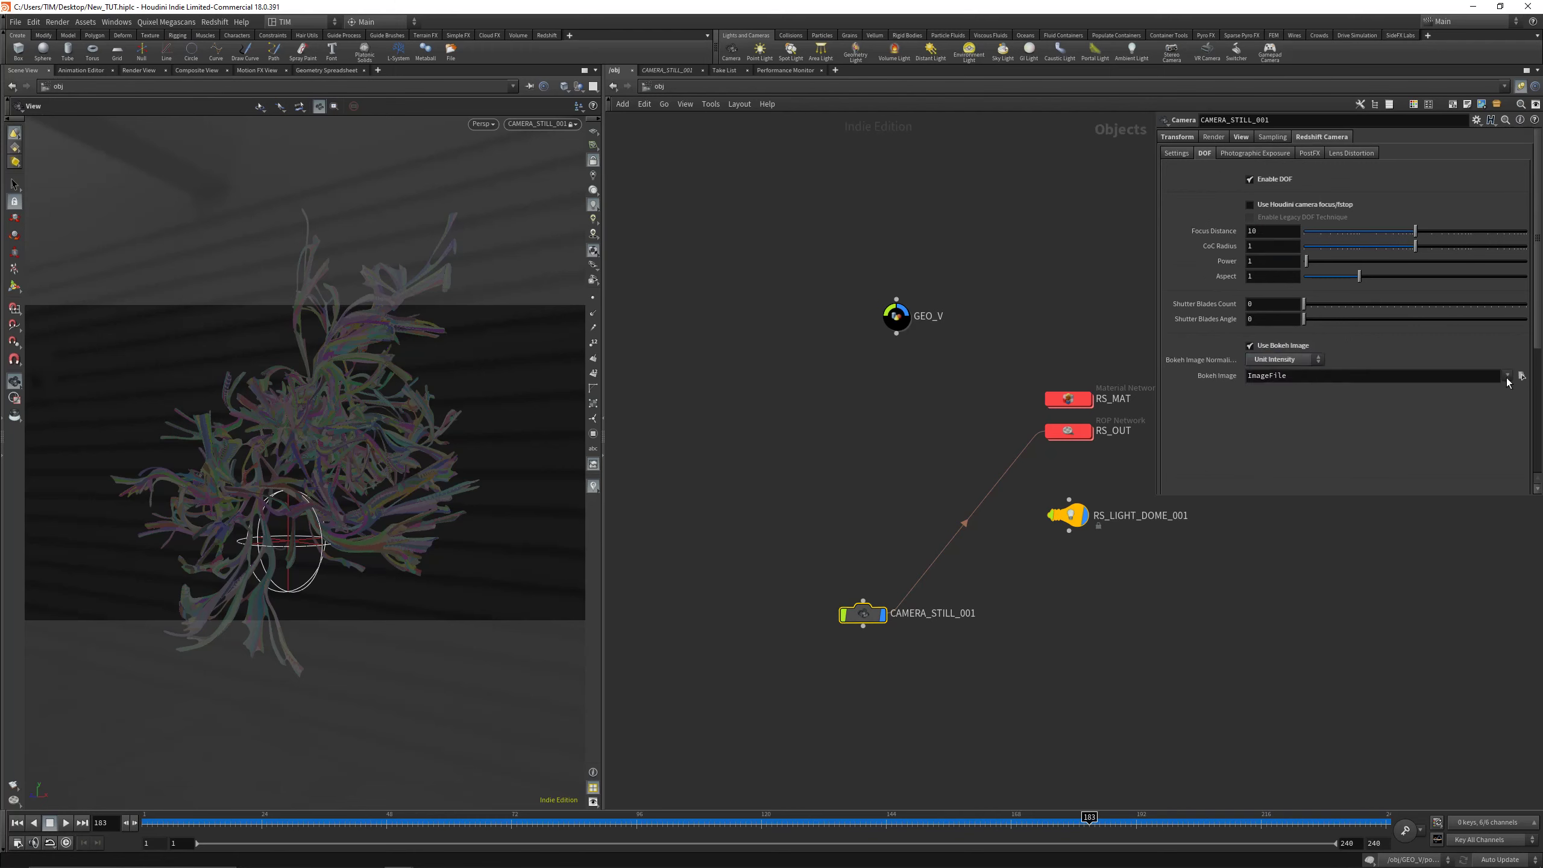
# Load F:/bokeh_images/bokeh_001.jpg as the camera's bokeh image
pyautogui.click(1522, 375)
pyautogui.click(1128, 186)
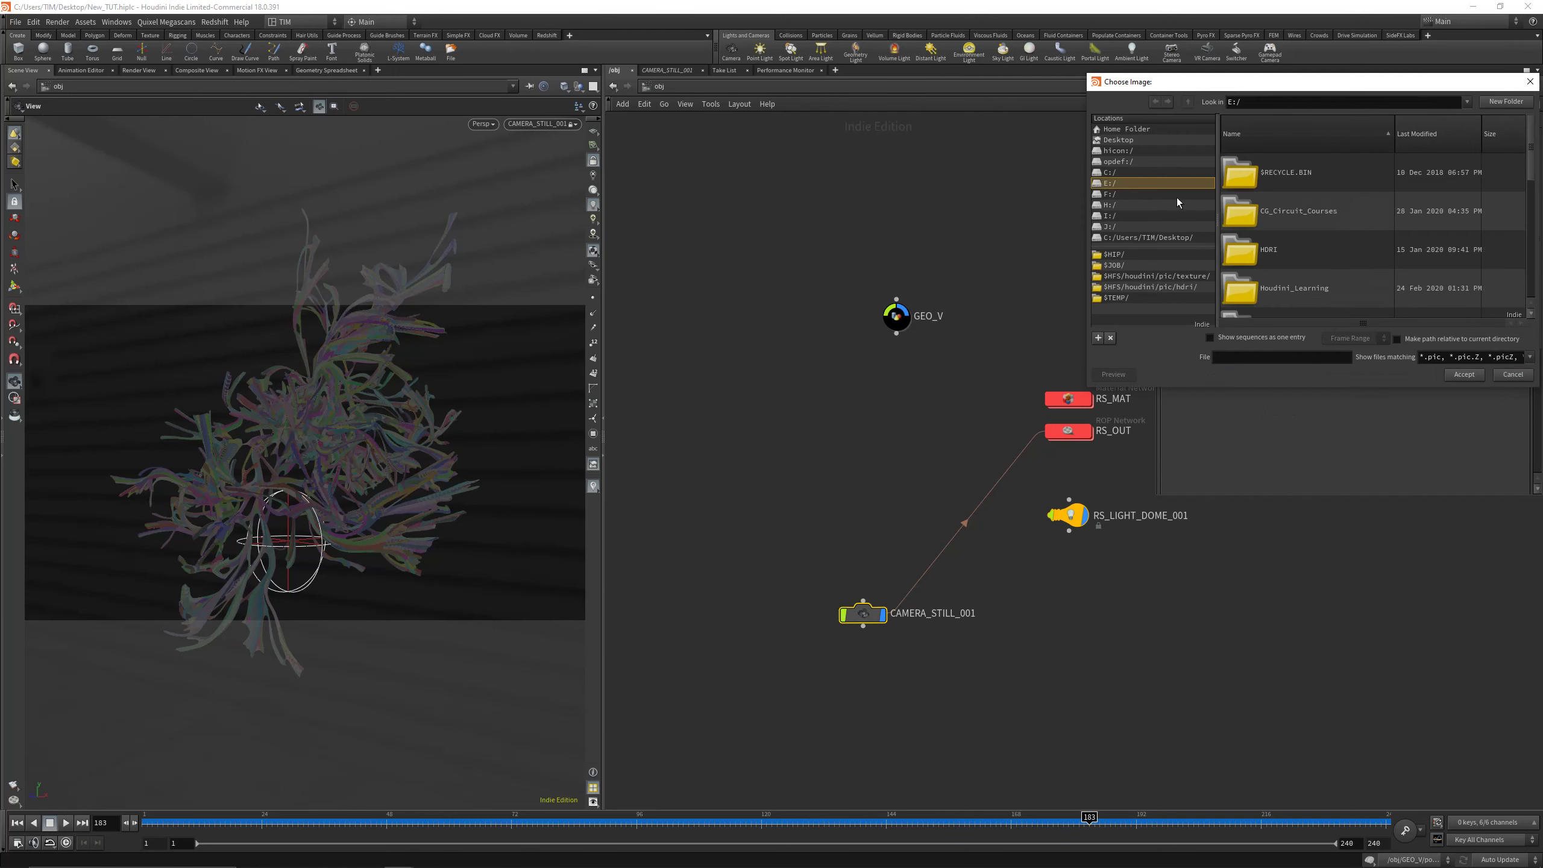
pyautogui.scroll(-2, 1334, 246)
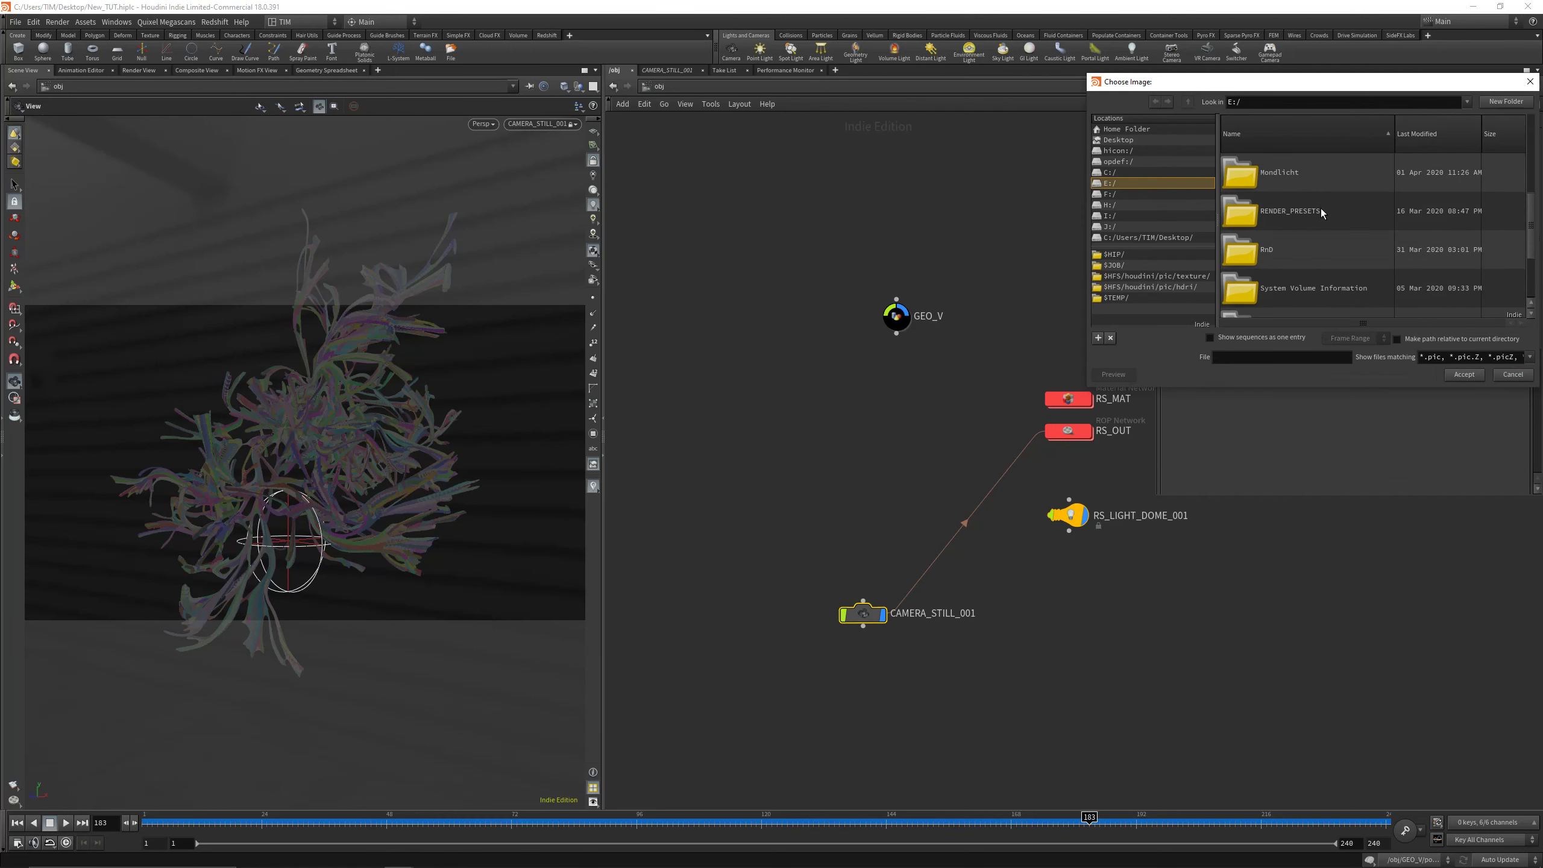
pyautogui.scroll(3, 1319, 223)
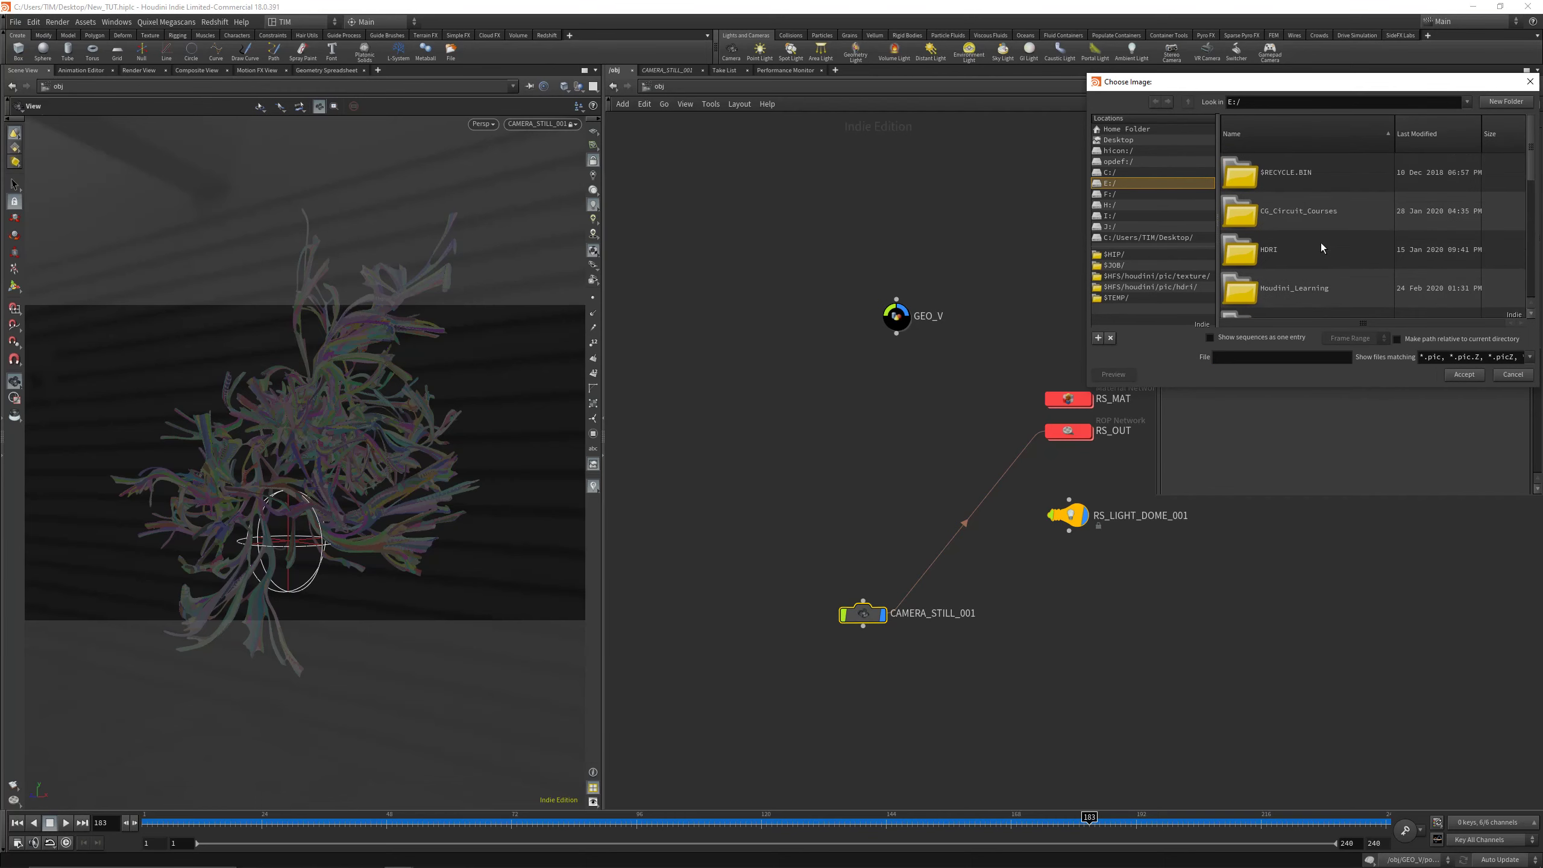
pyautogui.click(1109, 194)
pyautogui.doubleClick(1282, 212)
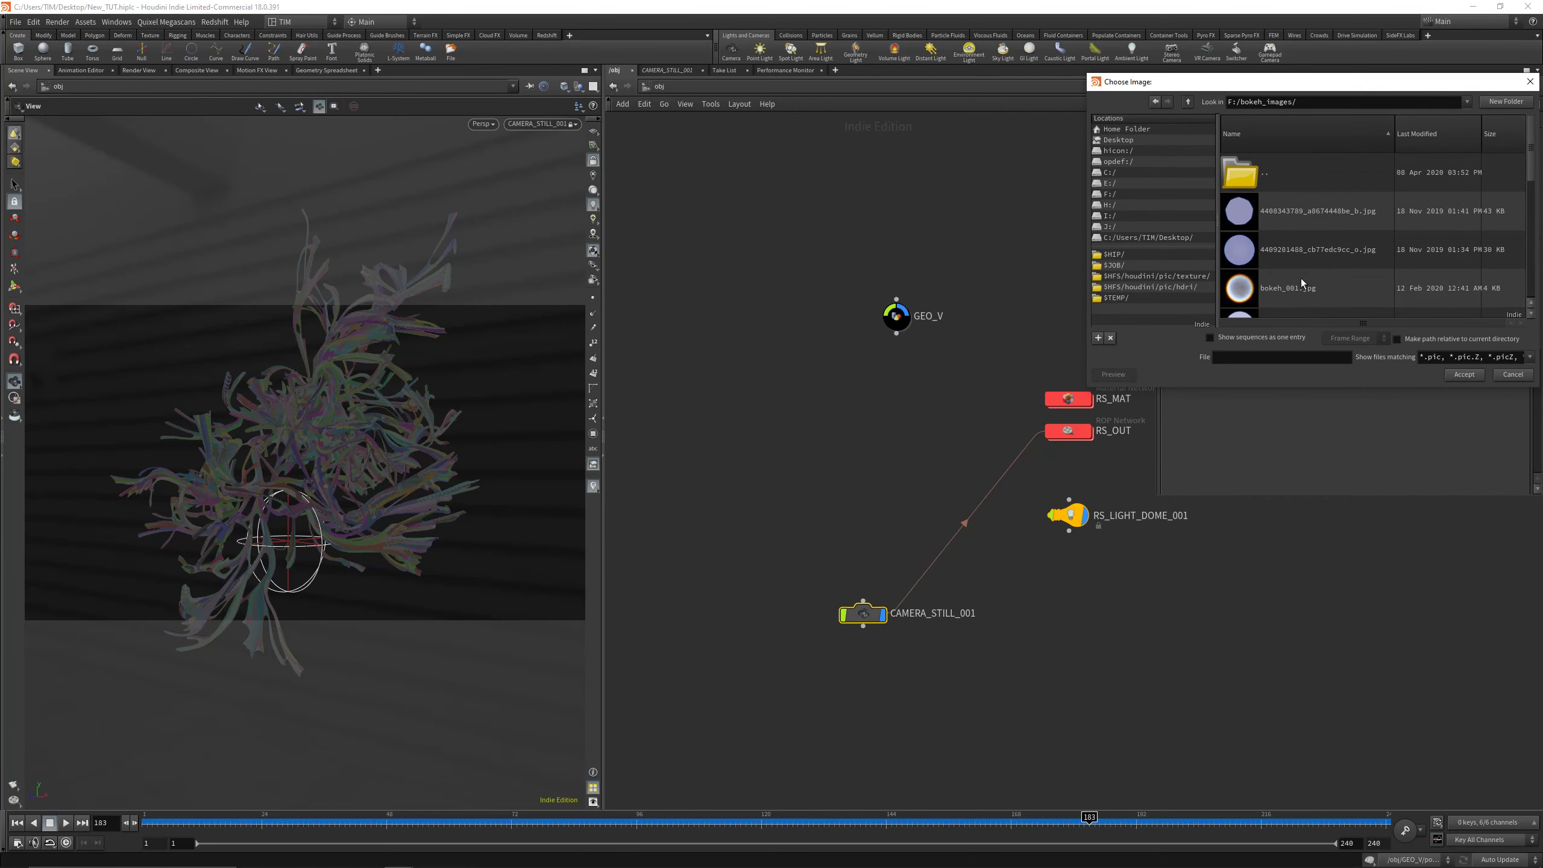
pyautogui.scroll(-1, 1302, 283)
pyautogui.doubleClick(1308, 249)
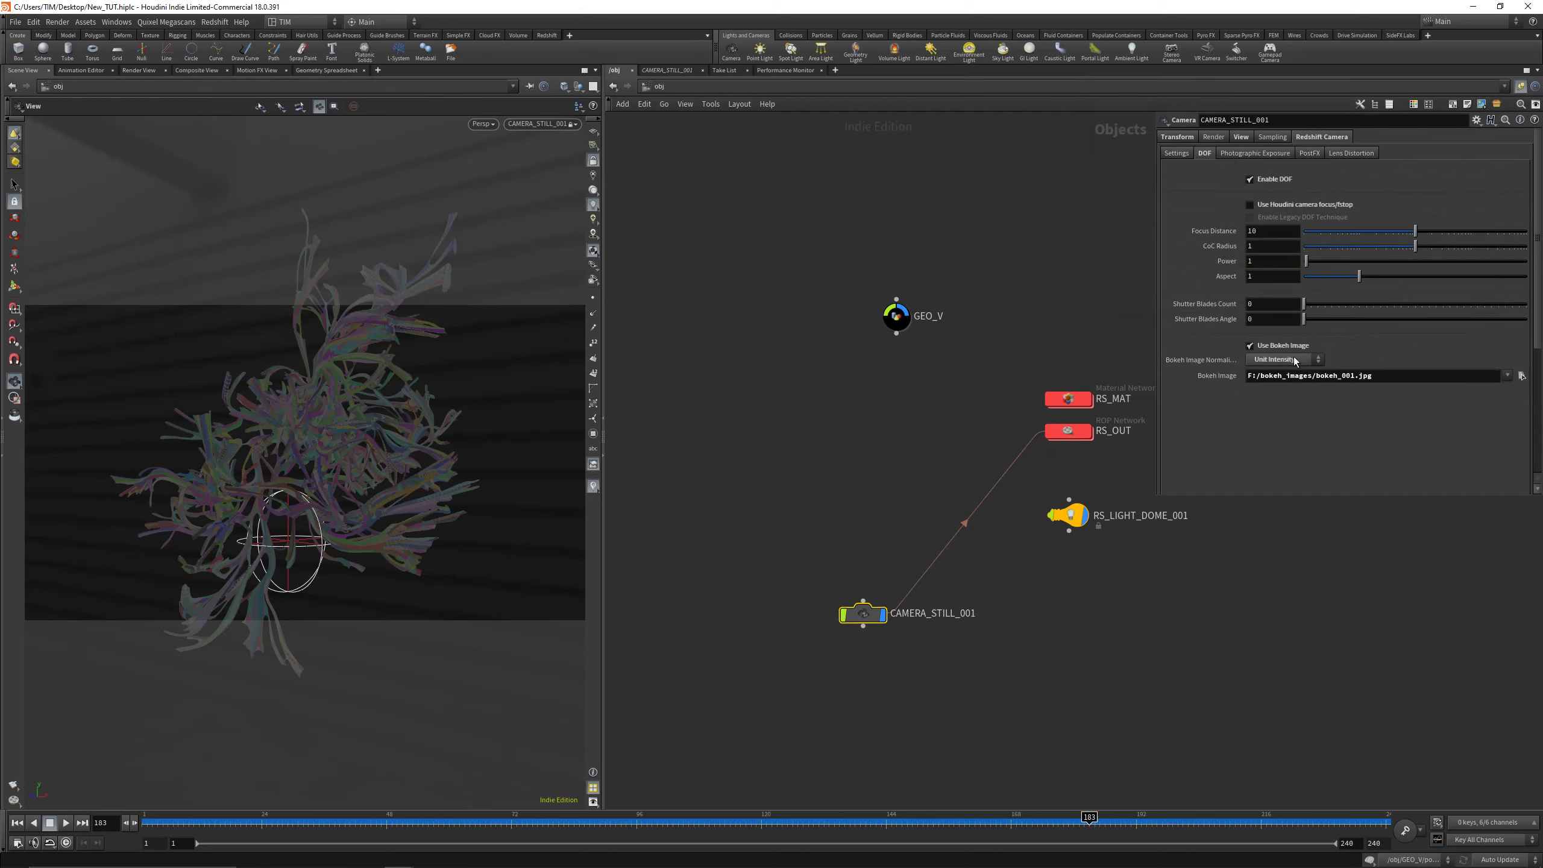
# Change the bokeh image normalization to White Color Sum and save the scene
pyautogui.click(1294, 361)
pyautogui.click(1291, 374)
pyautogui.hotkey('ctrl', 's')
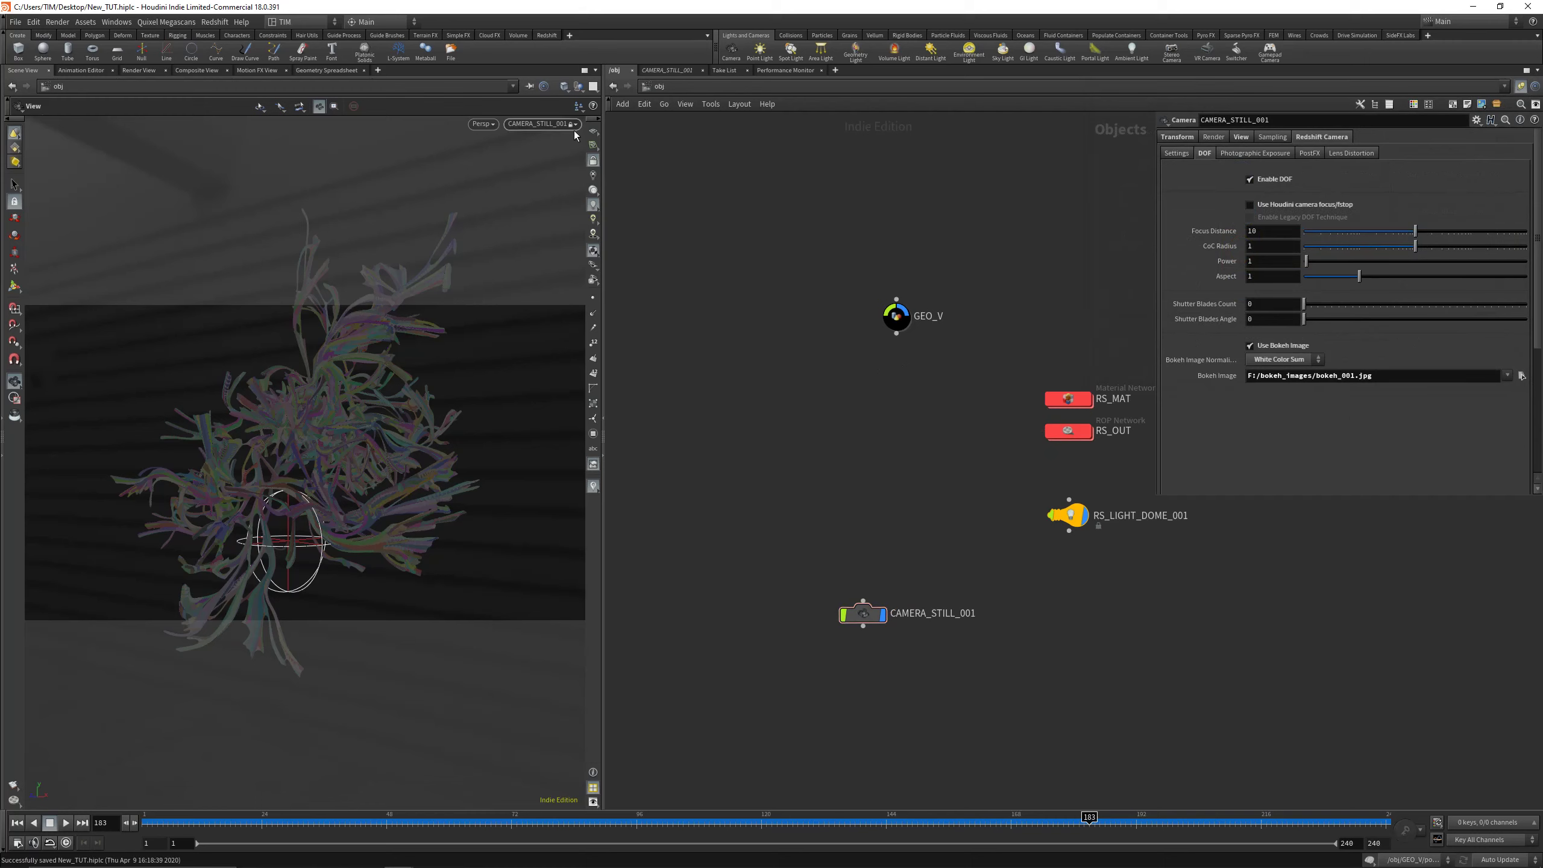
# Set CAMERA_STILL_001's focal length to 90 mm and resolution to HDTV 1080, and reframe it on the dense central branches
pyautogui.click(936, 614)
pyautogui.click(1240, 137)
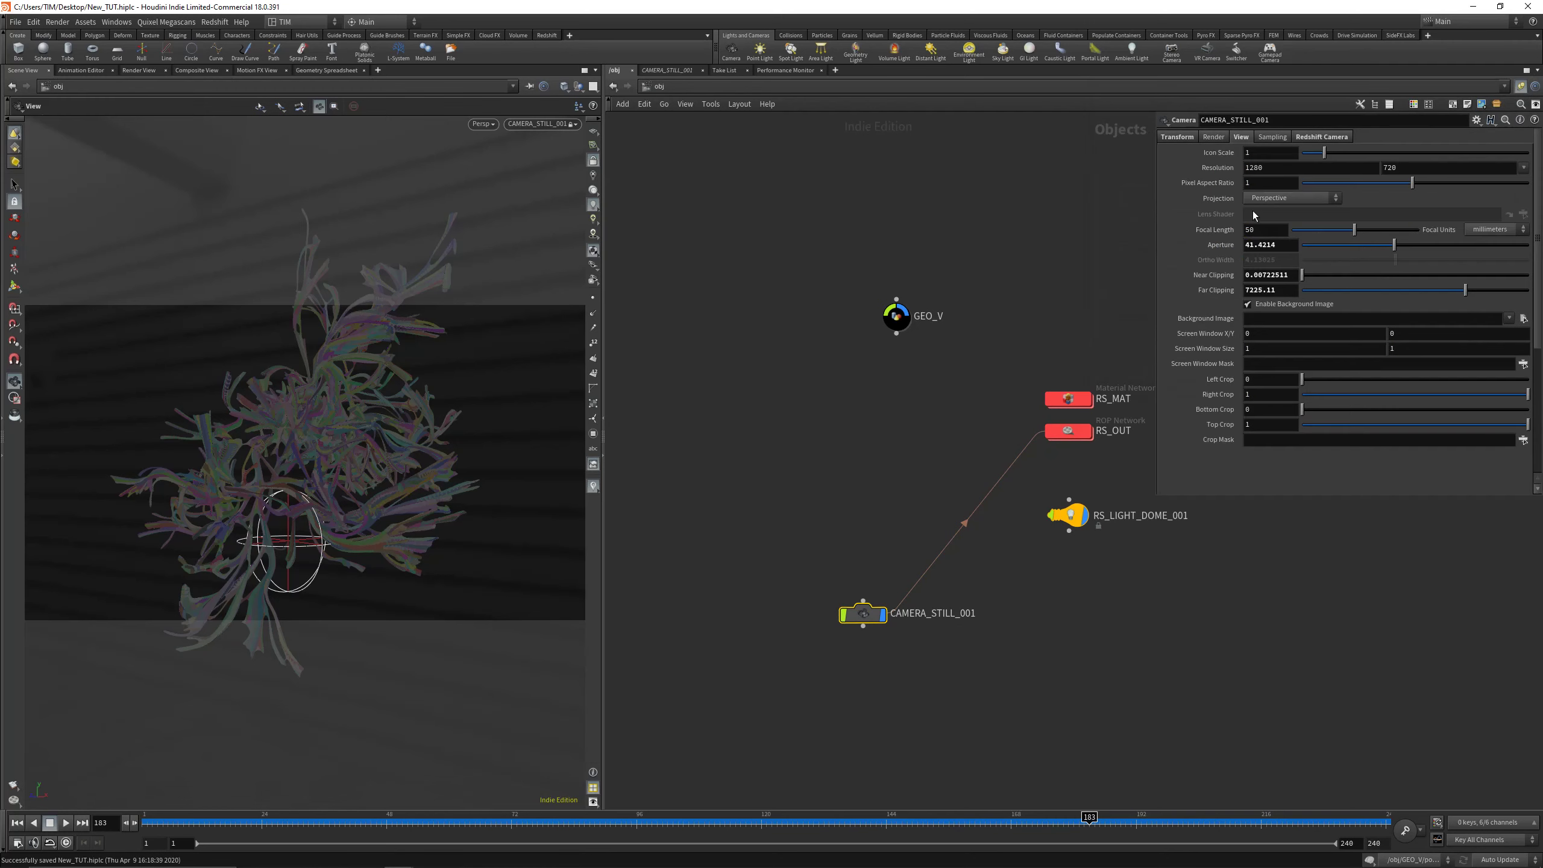
pyautogui.click(1262, 231)
pyautogui.write('90')
pyautogui.press('Return')
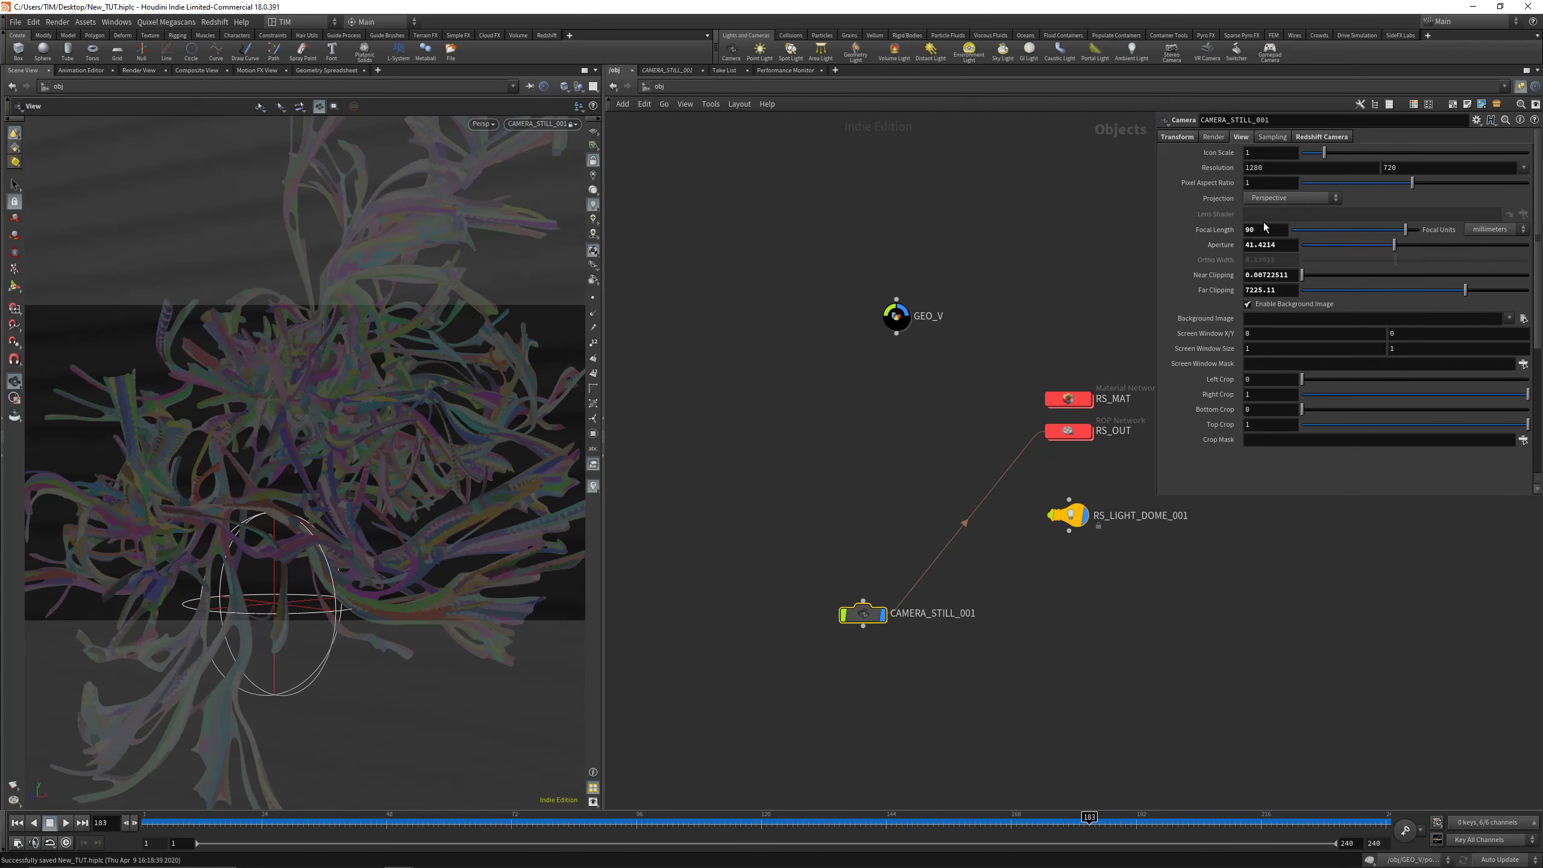
pyautogui.click(1523, 167)
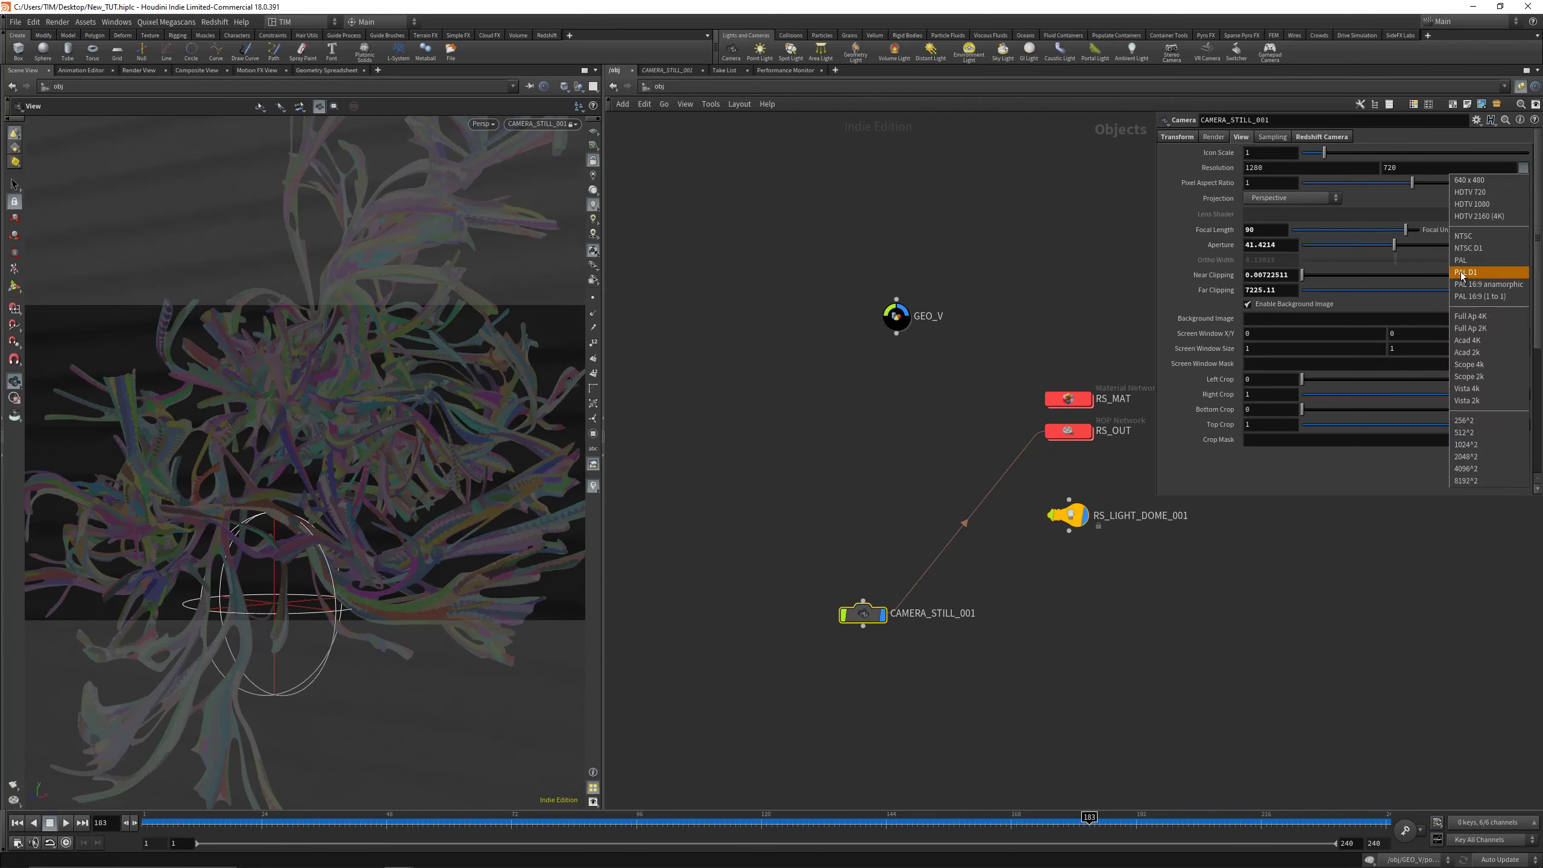
pyautogui.click(1483, 204)
pyautogui.moveTo(389, 401)
pyautogui.mouseDown()
pyautogui.moveTo(349, 418)
pyautogui.moveTo(379, 413)
pyautogui.mouseUp()
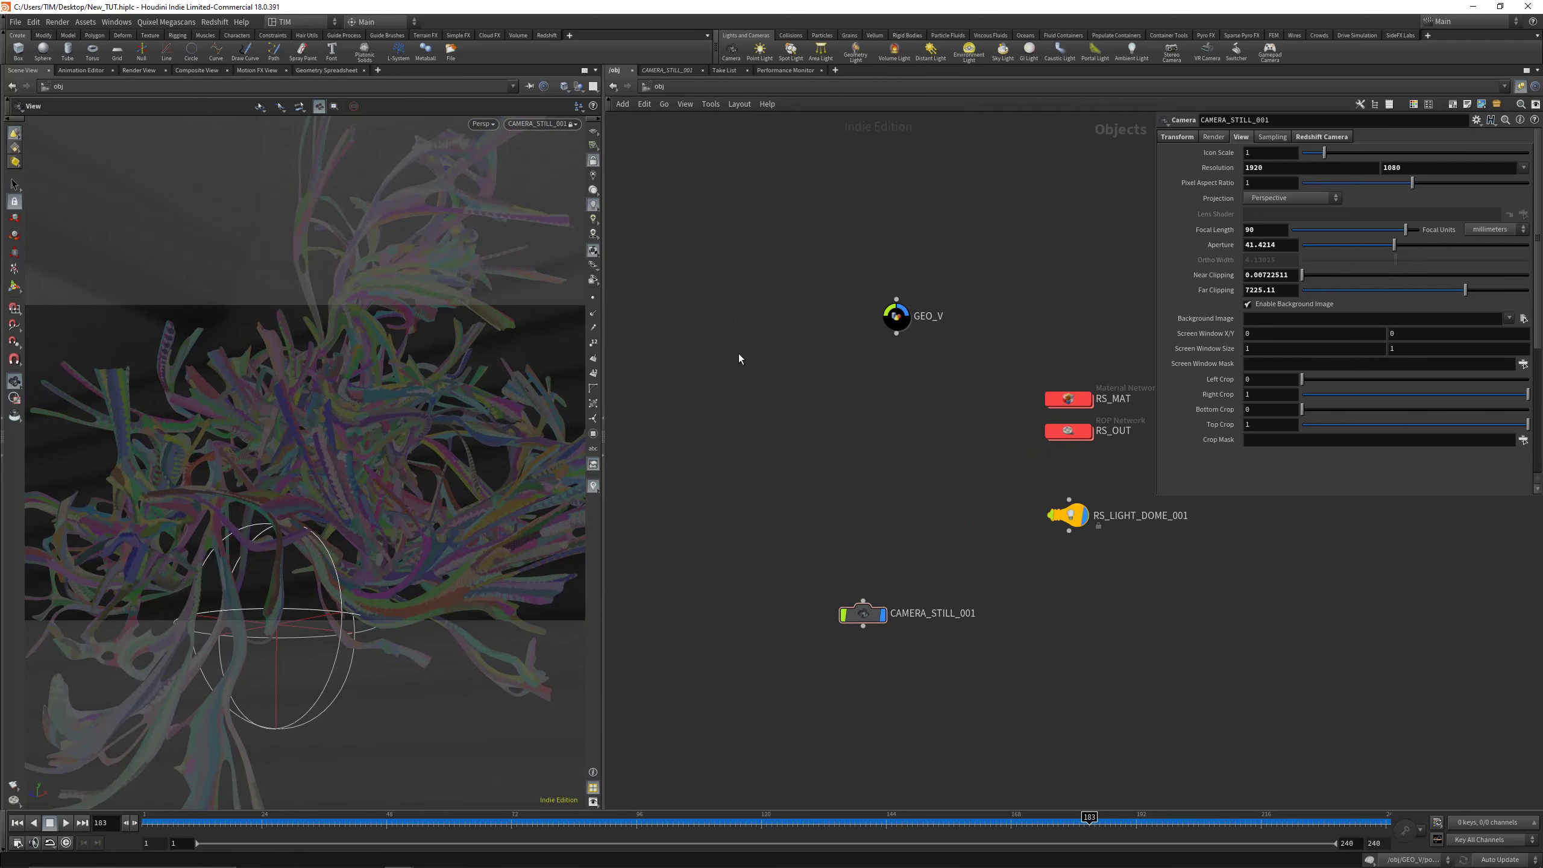
# Delete the attribtransfer1 and tim_min_max1 nodes inside GEO_V and return to the object level
pyautogui.doubleClick(896, 315)
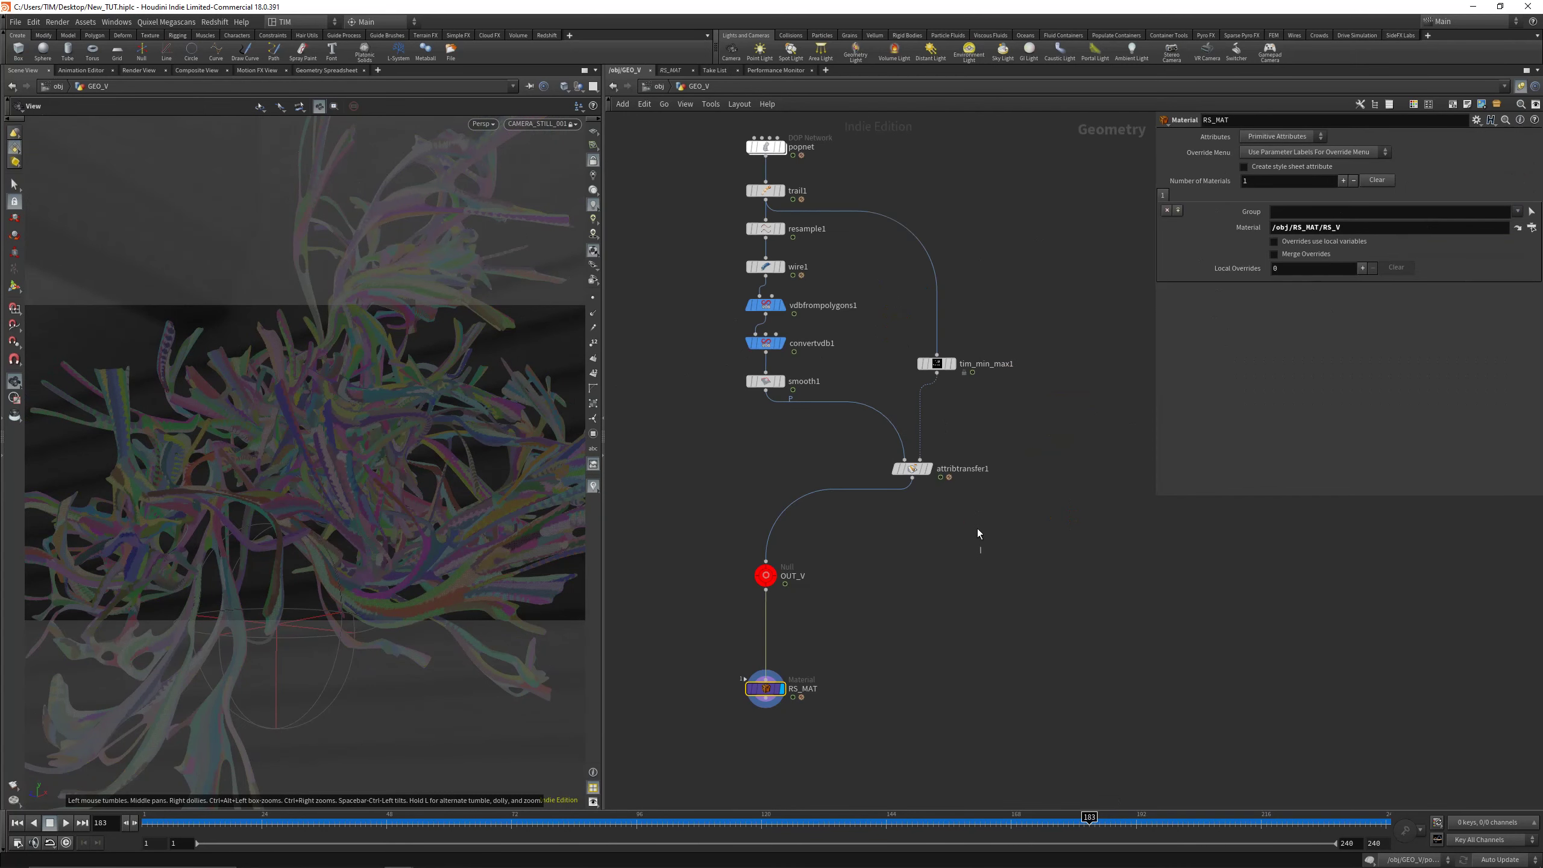
pyautogui.moveTo(979, 534); pyautogui.dragTo(924, 358)
pyautogui.press('Delete')
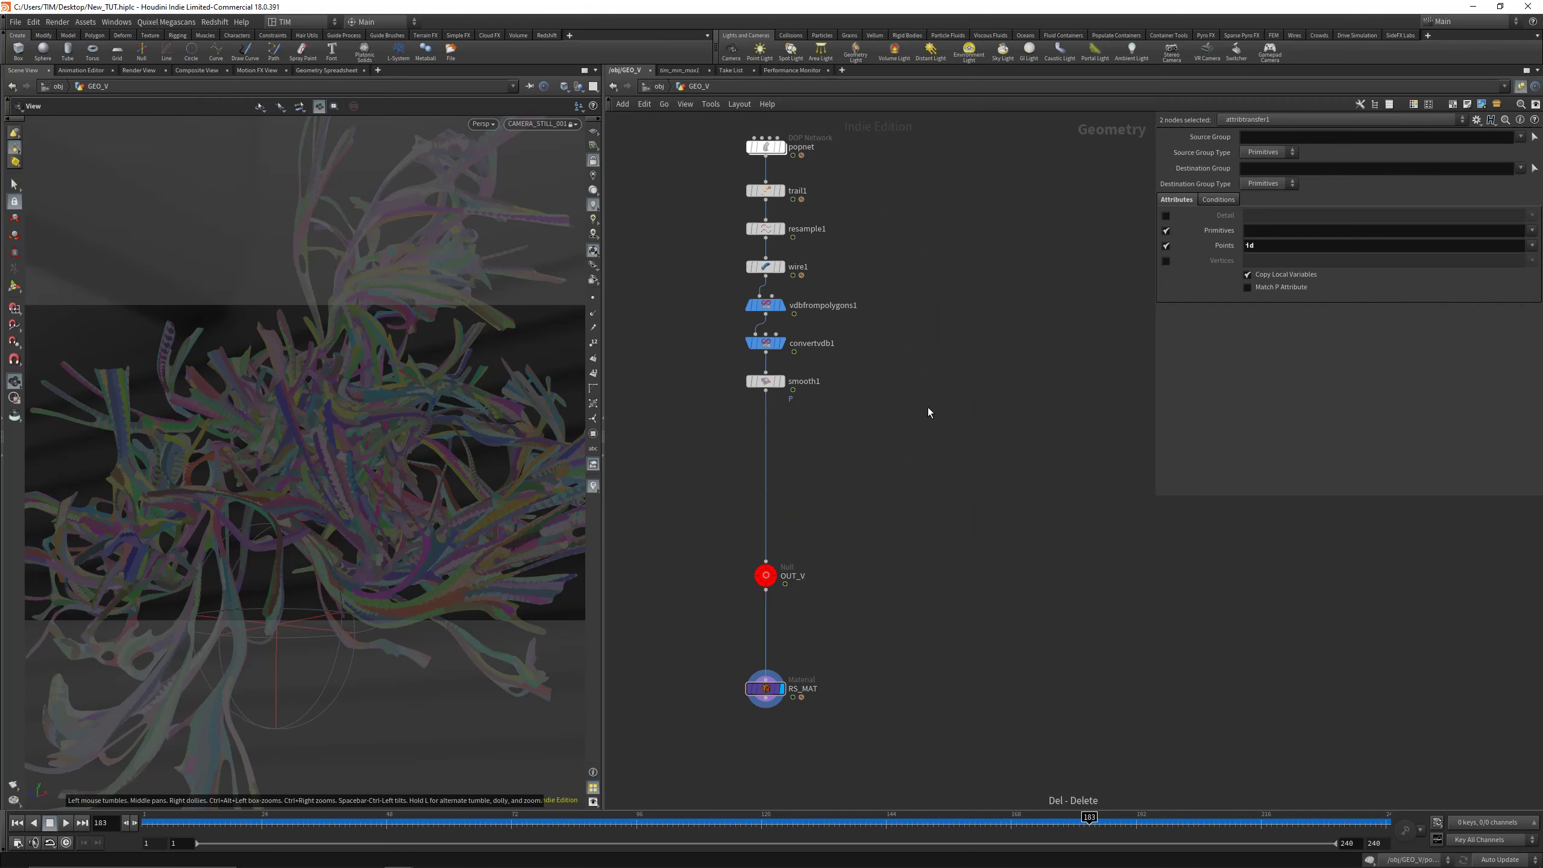
pyautogui.click(653, 87)
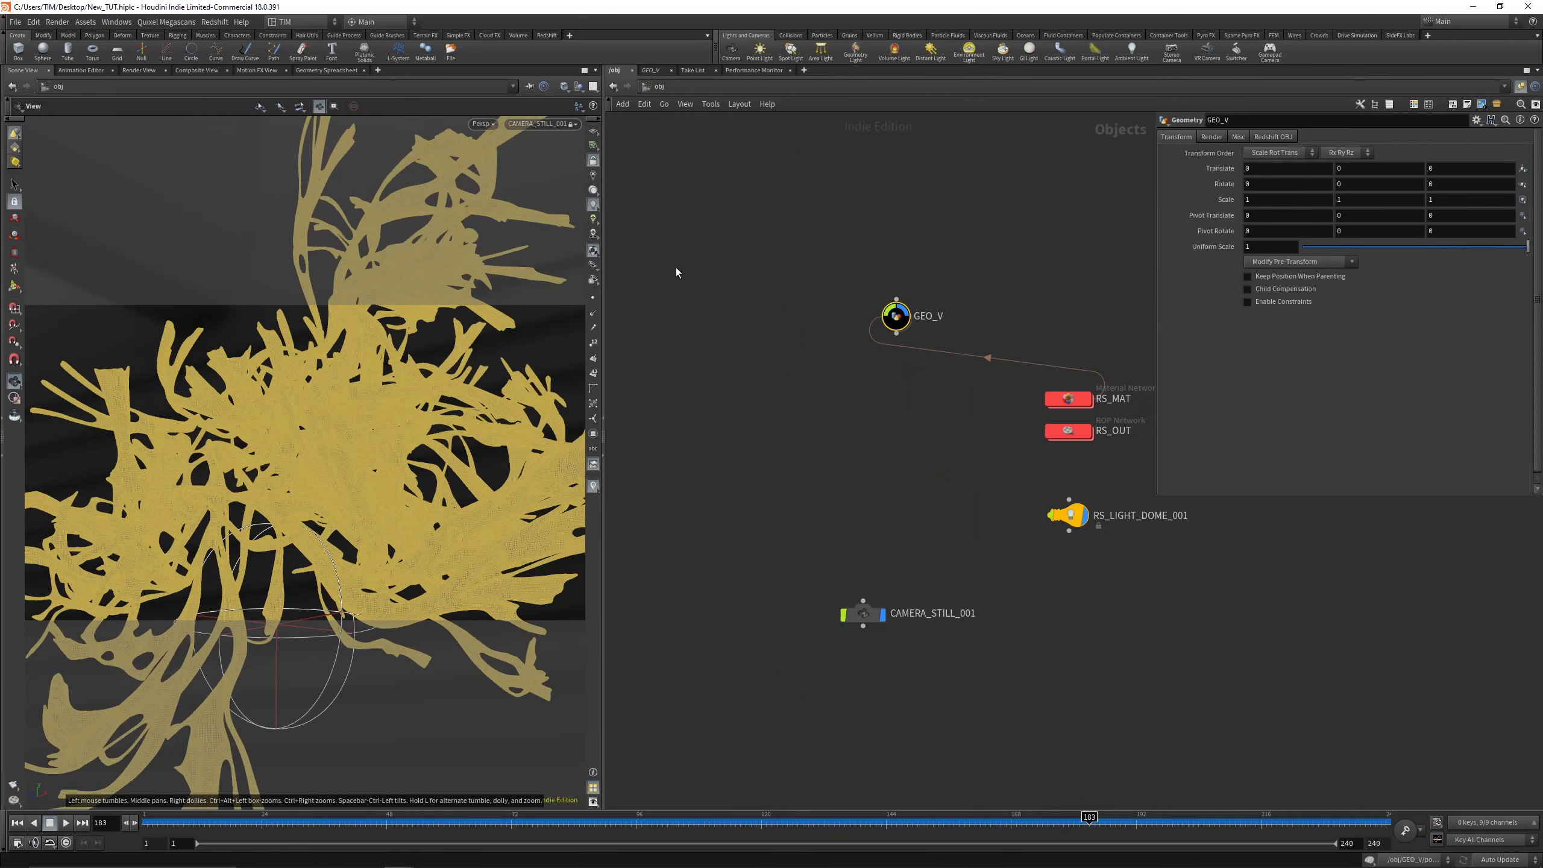
# Save the scene and render the camera's full frame in the Redshift Render View
pyautogui.hotkey('ctrl', 's')
pyautogui.hotkey('alt', 'r')
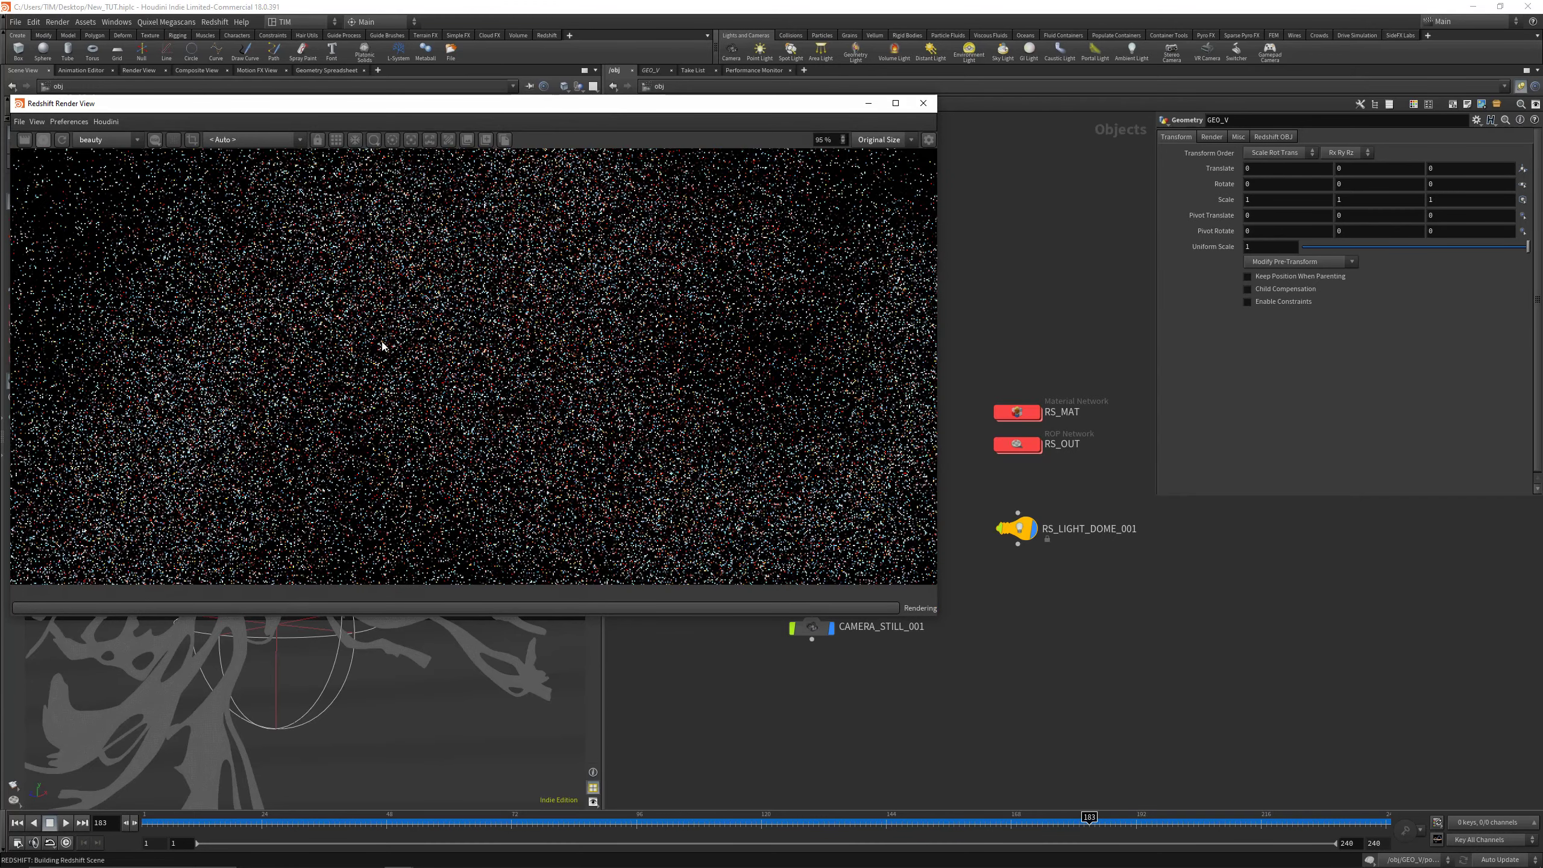
pyautogui.scroll(-2, 442, 333)
pyautogui.scroll(-1, 442, 334)
pyautogui.moveTo(451, 110); pyautogui.dragTo(530, 140)
pyautogui.scroll(-1, 536, 400)
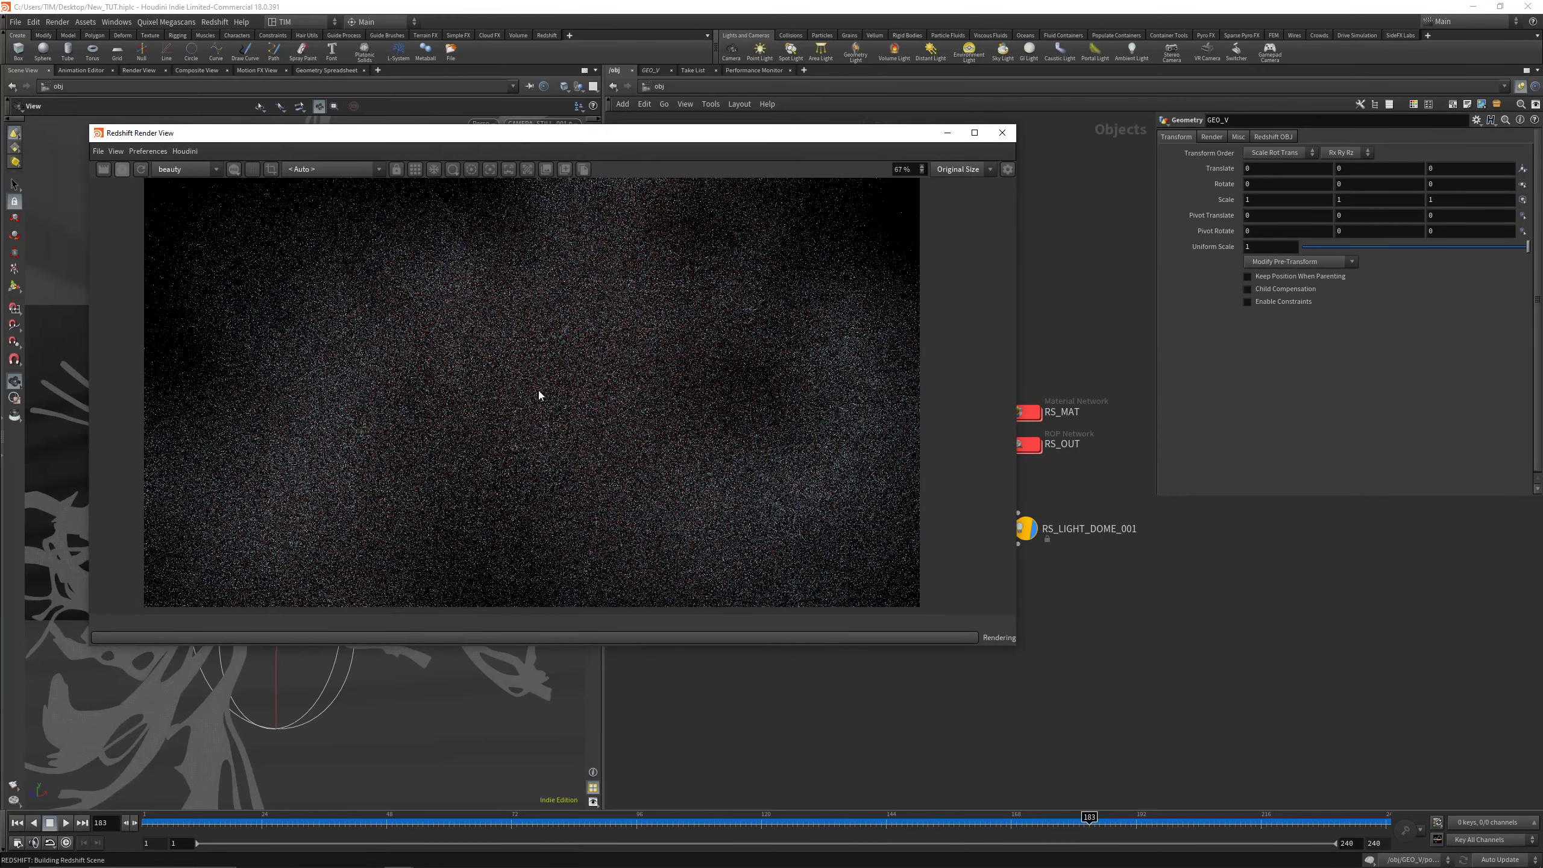
pyautogui.moveTo(556, 329); pyautogui.dragTo(543, 348, button='middle')
pyautogui.scroll(-1, 540, 348)
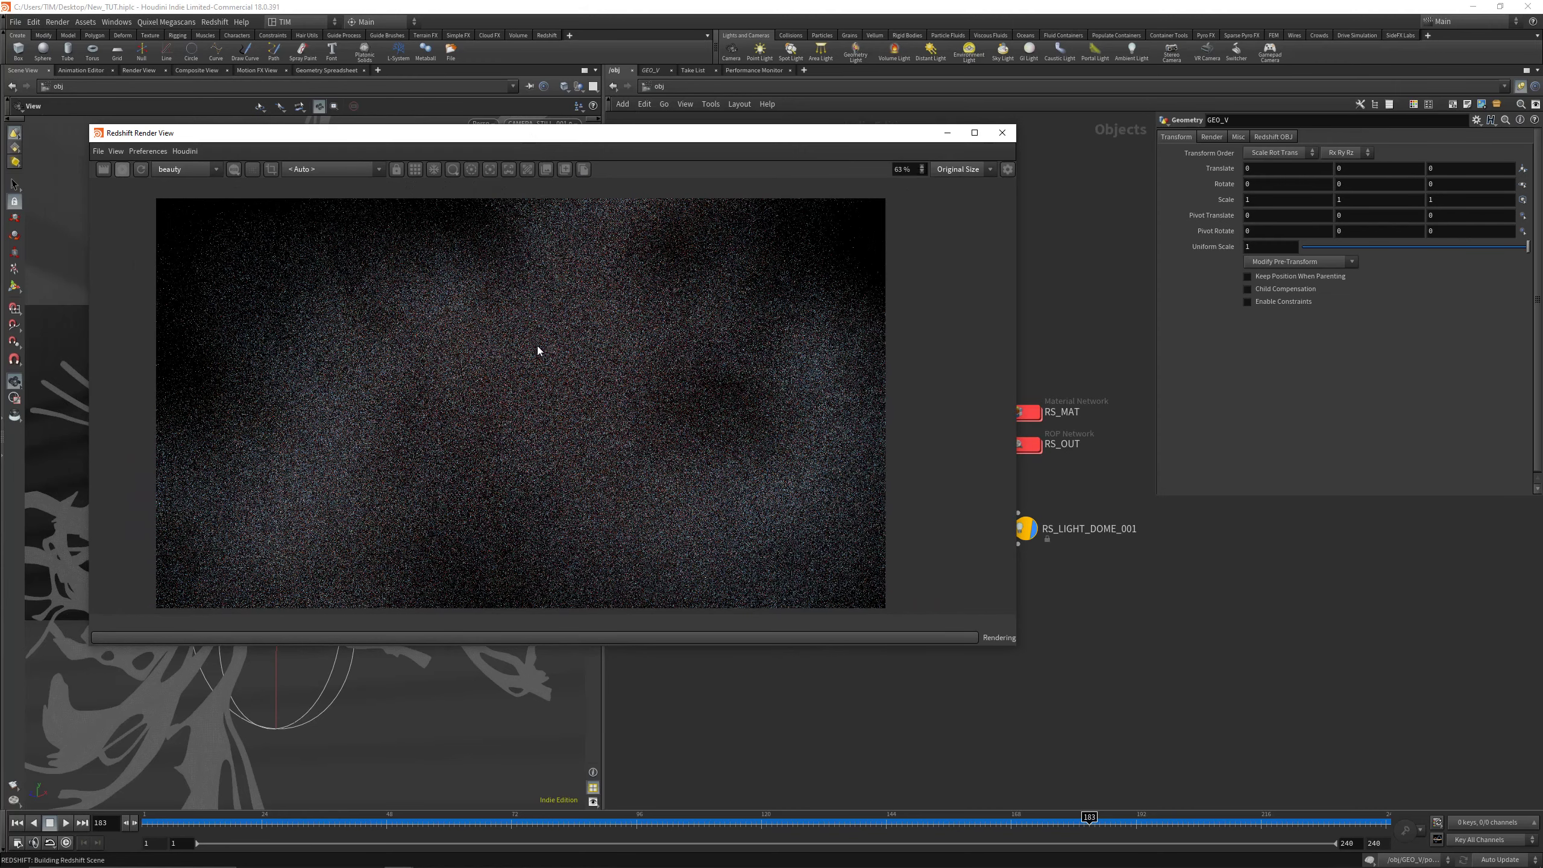
# Try several focus points on the rendered branches, ending with a focus distance of about 5.74
pyautogui.click(495, 170)
pyautogui.click(548, 401)
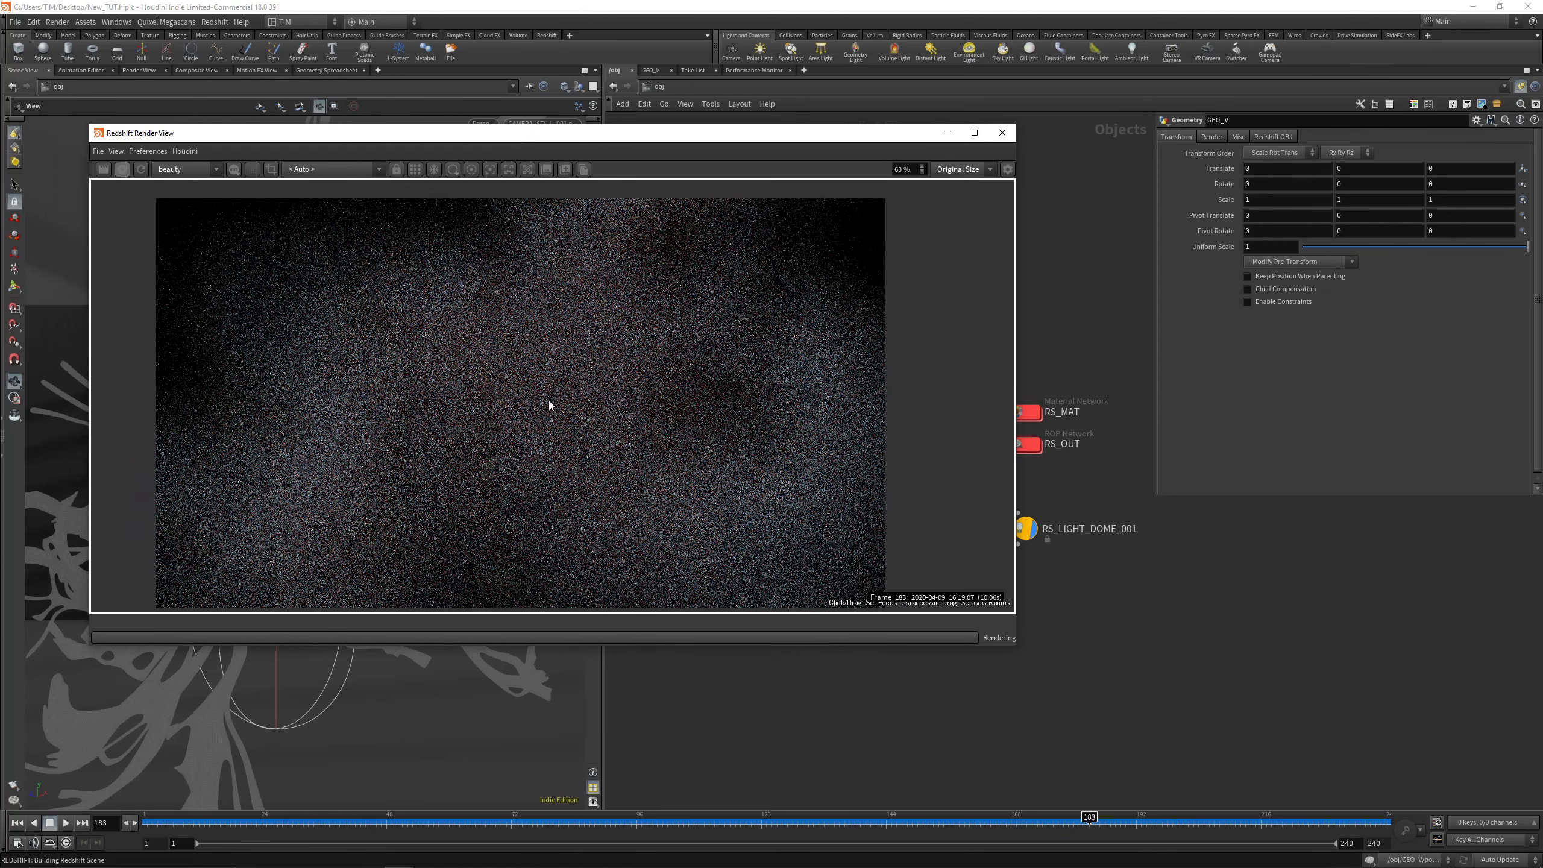
pyautogui.click(451, 455)
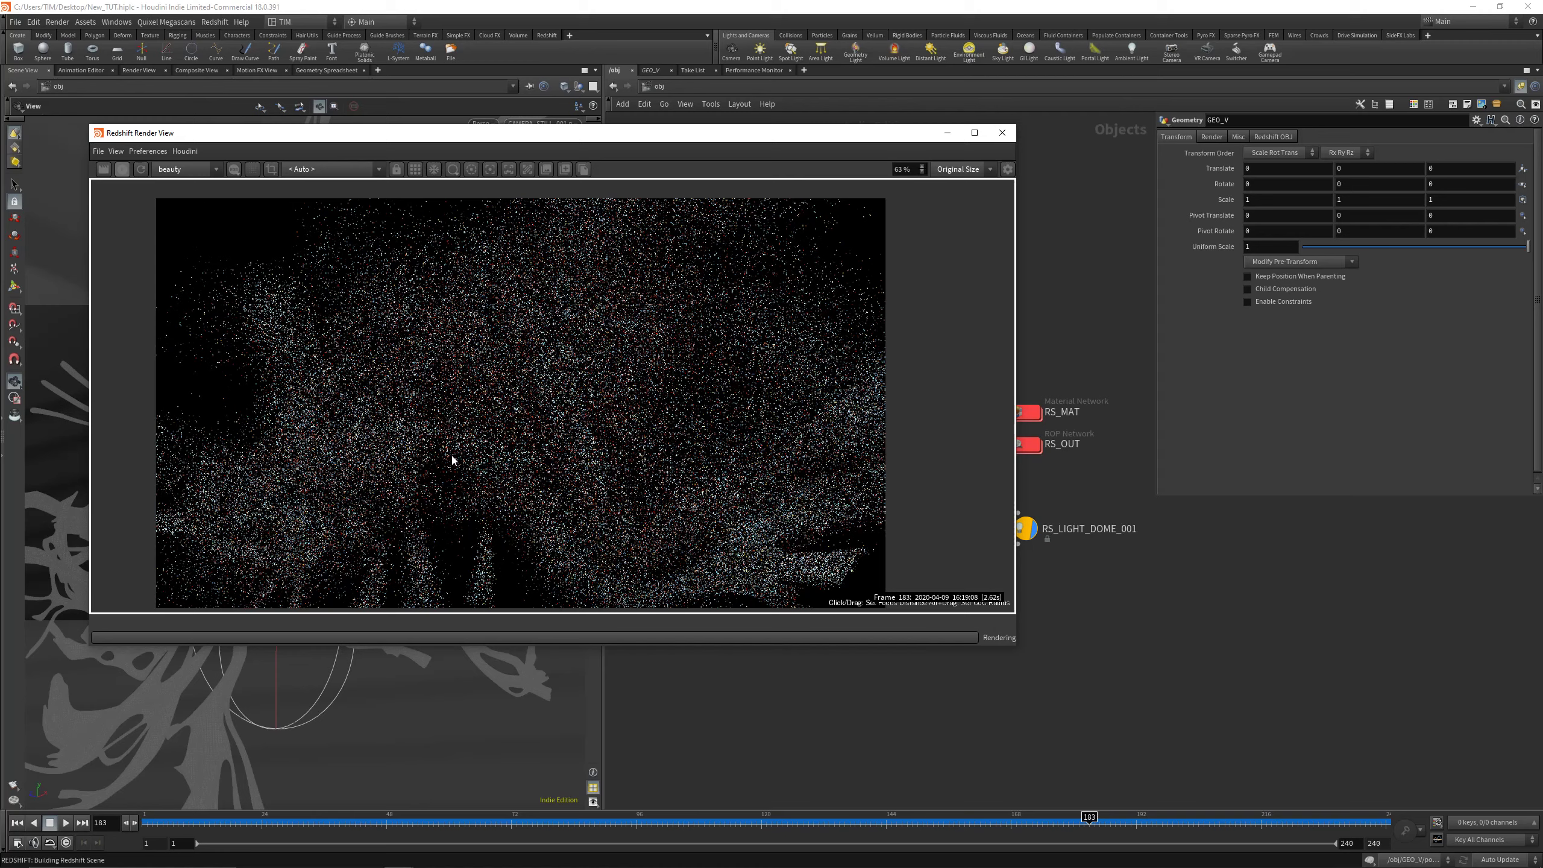
pyautogui.click(575, 351)
pyautogui.click(434, 378)
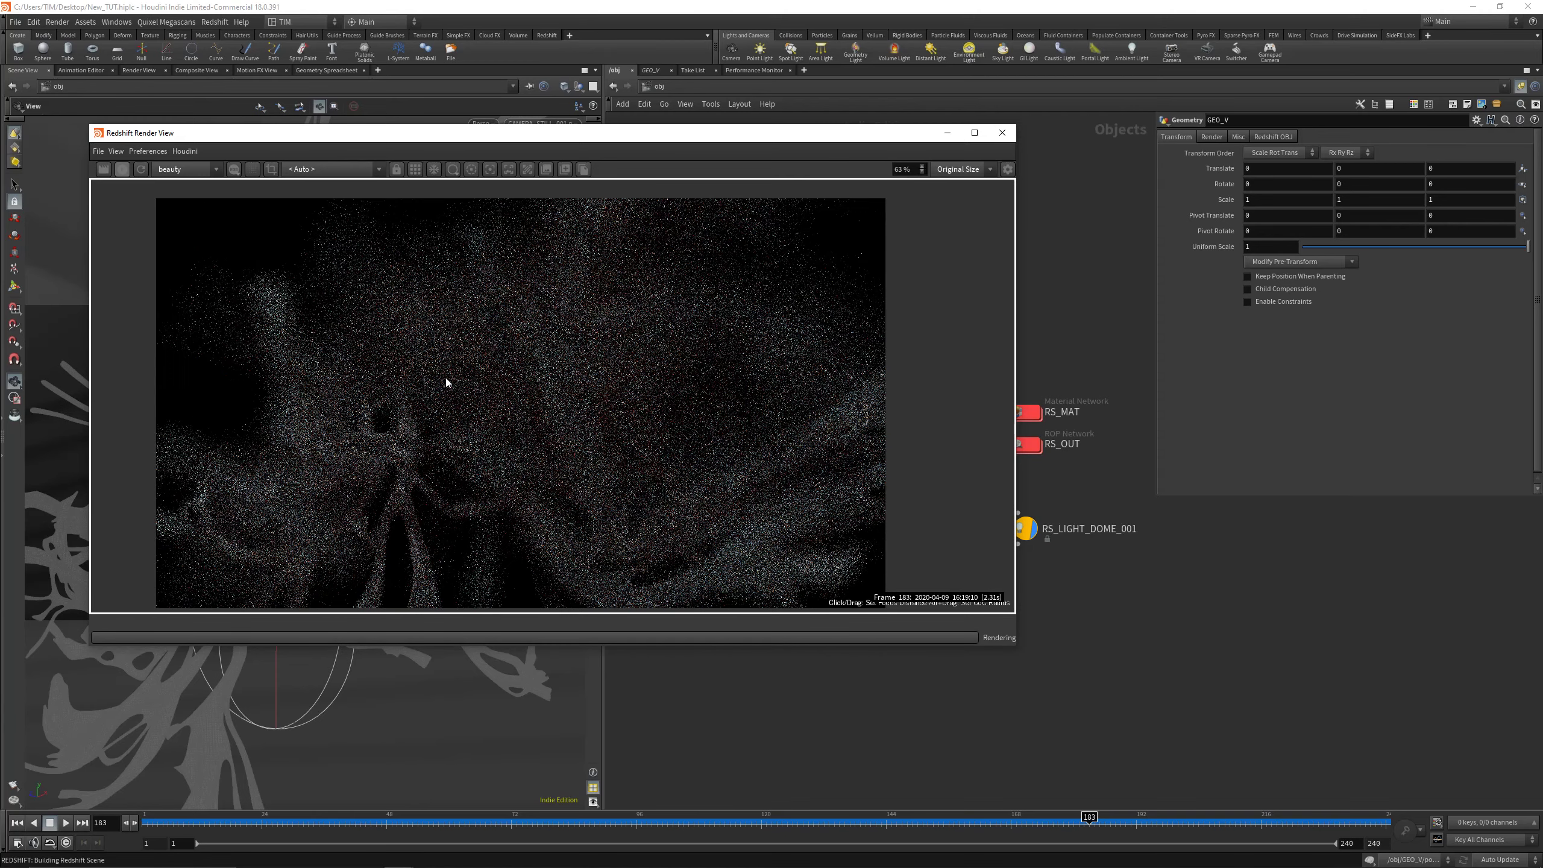
pyautogui.click(567, 338)
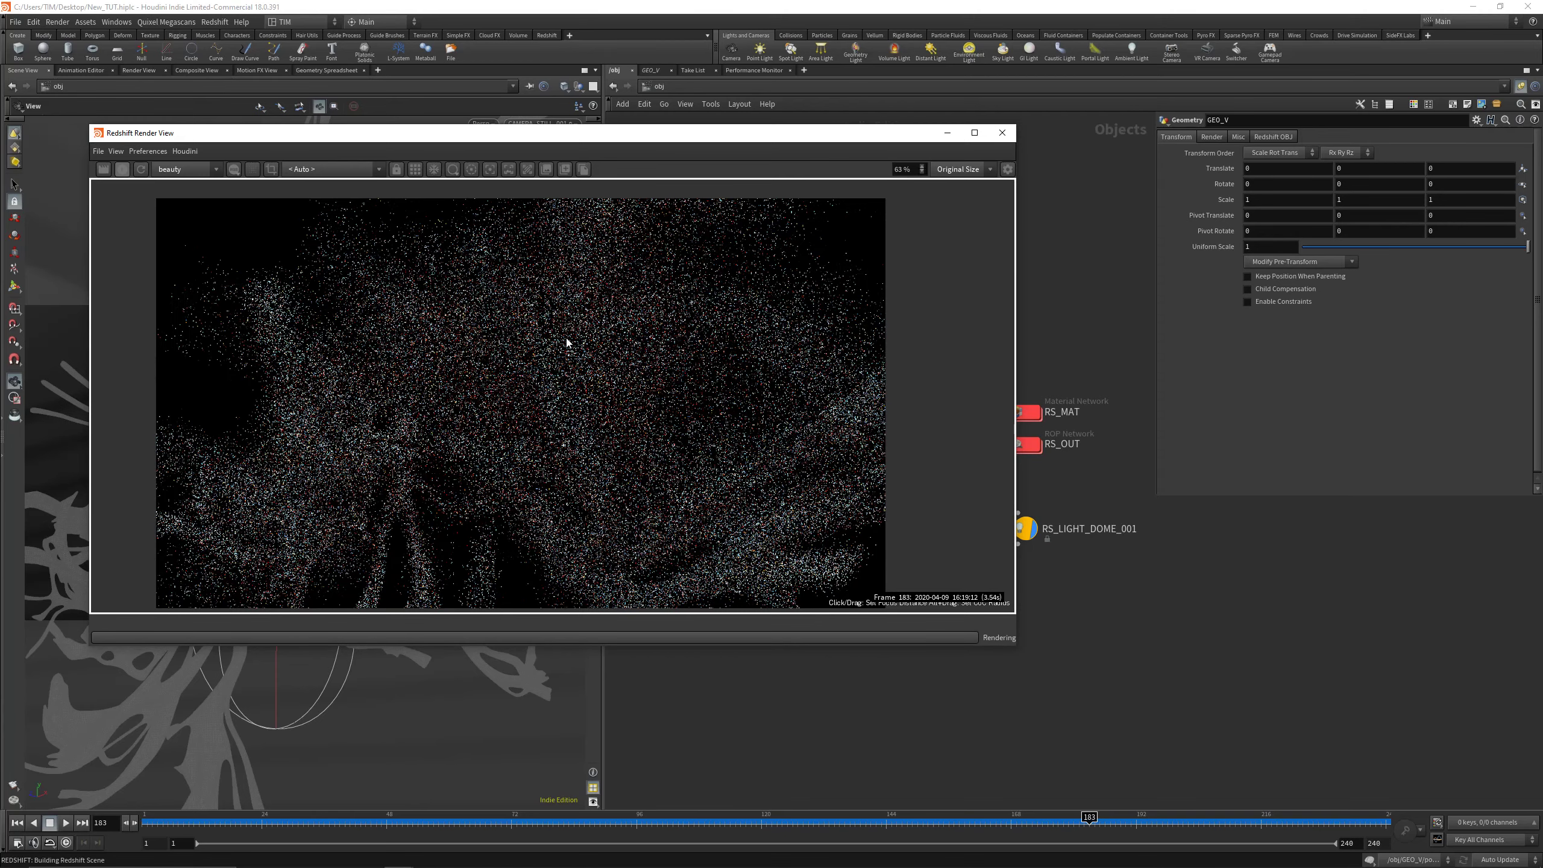
pyautogui.click(499, 313)
pyautogui.click(410, 415)
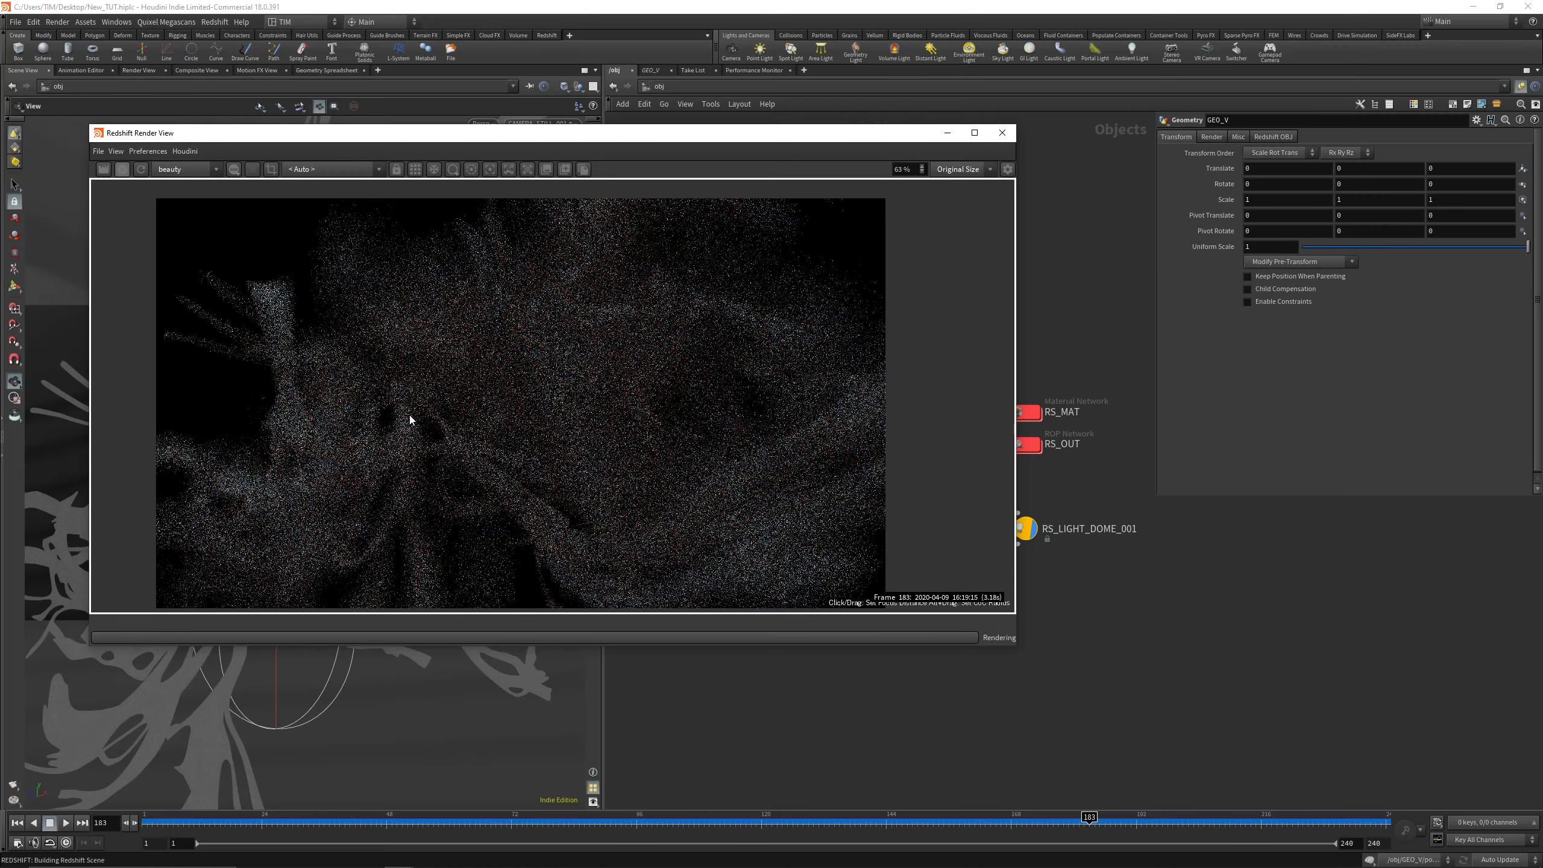
pyautogui.click(509, 171)
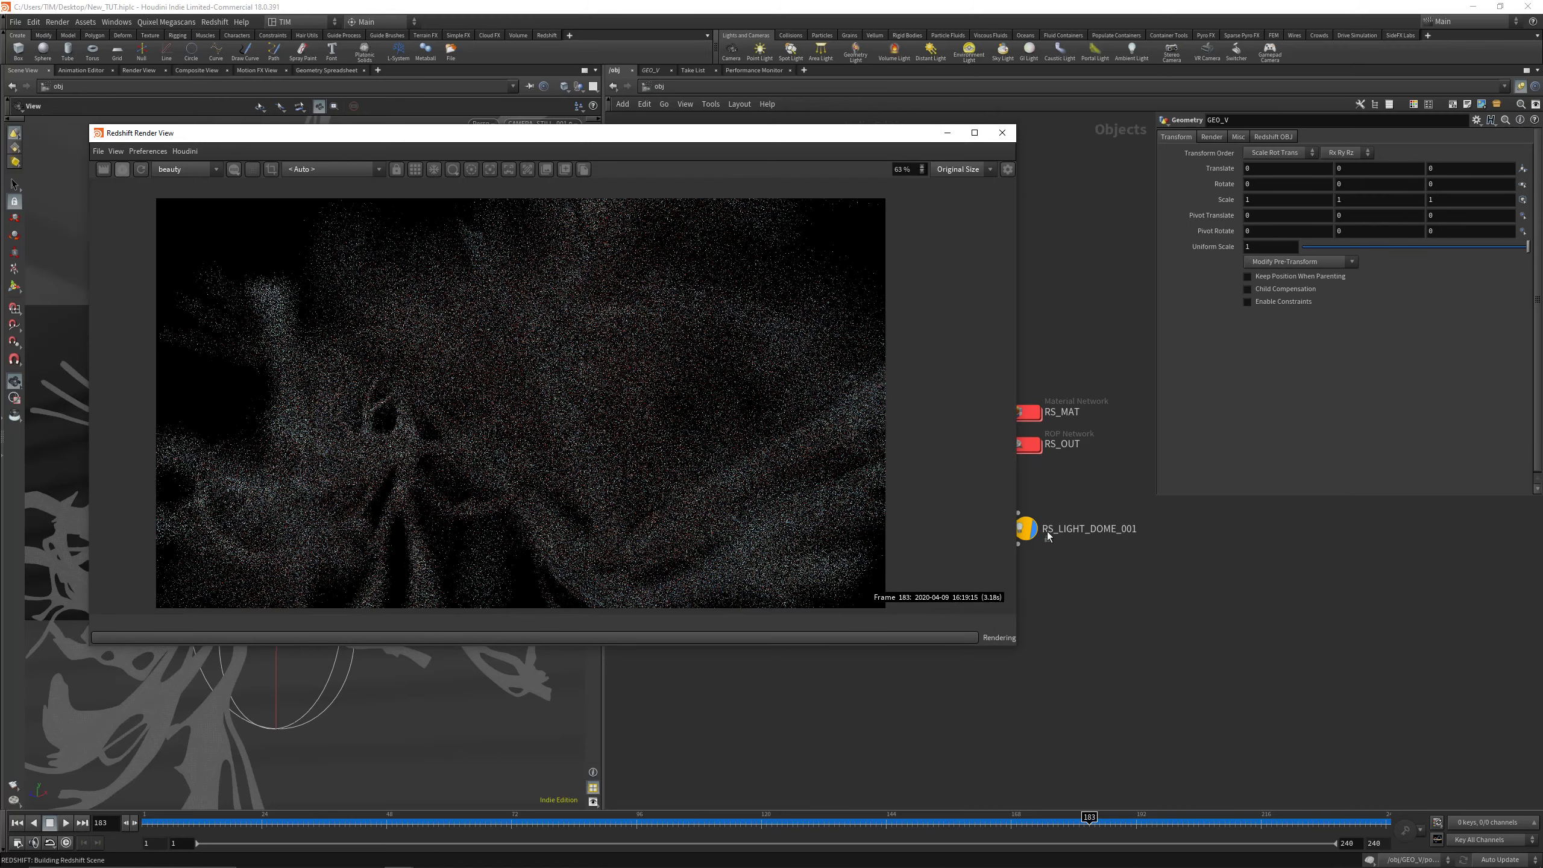
# Set CAMERA_STILL_001's depth-of-field CoC Radius to 0.1
pyautogui.moveTo(1046, 532); pyautogui.dragTo(1180, 517, button='middle')
pyautogui.click(1058, 616)
pyautogui.click(1323, 137)
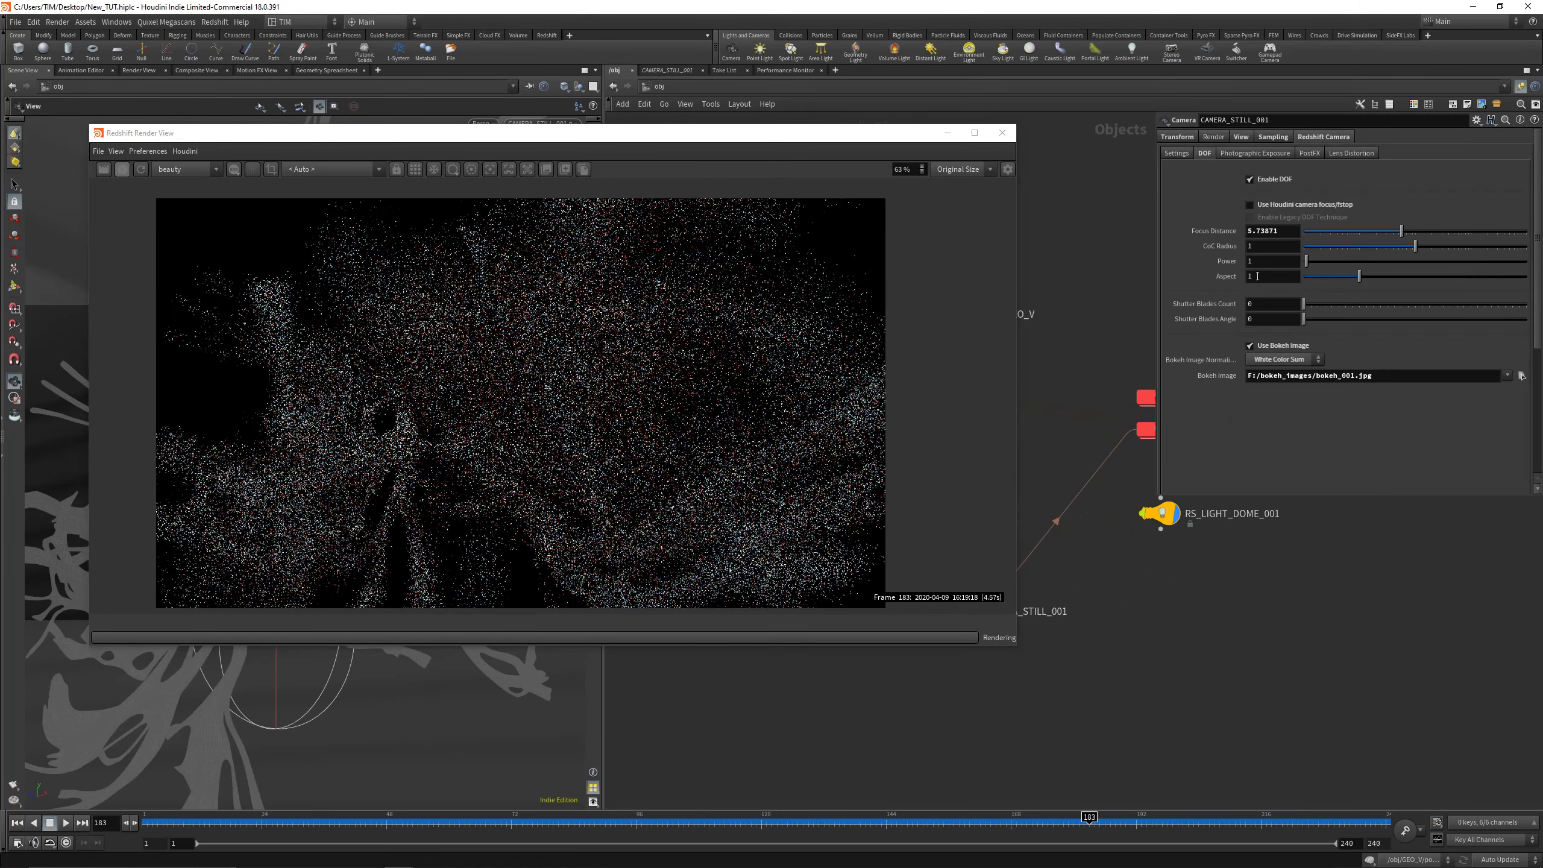
pyautogui.press('BackSpace')
pyautogui.write('0.1')
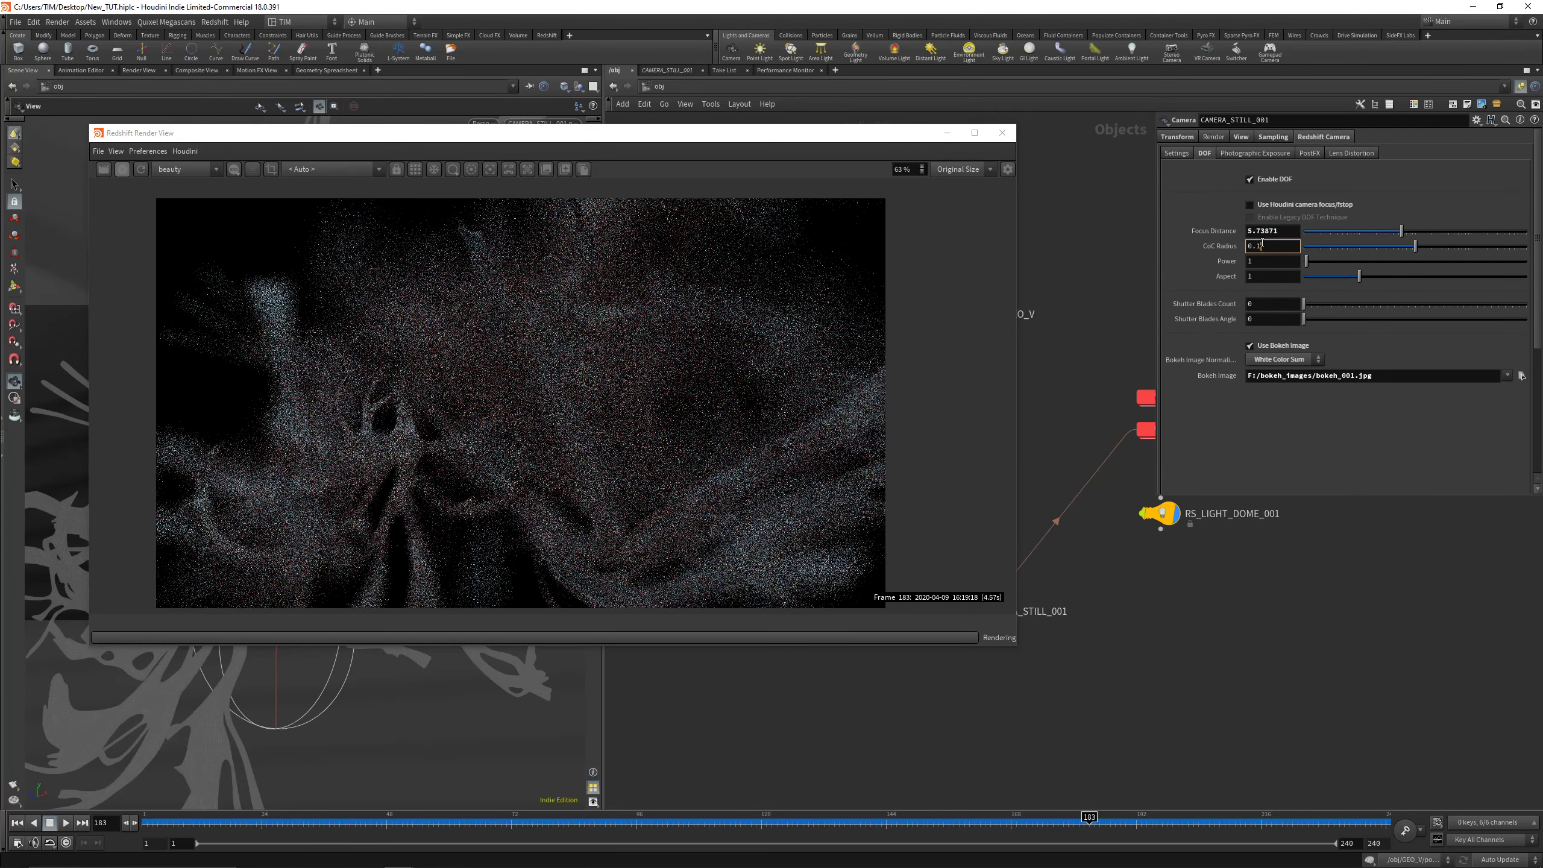
pyautogui.press('Return')
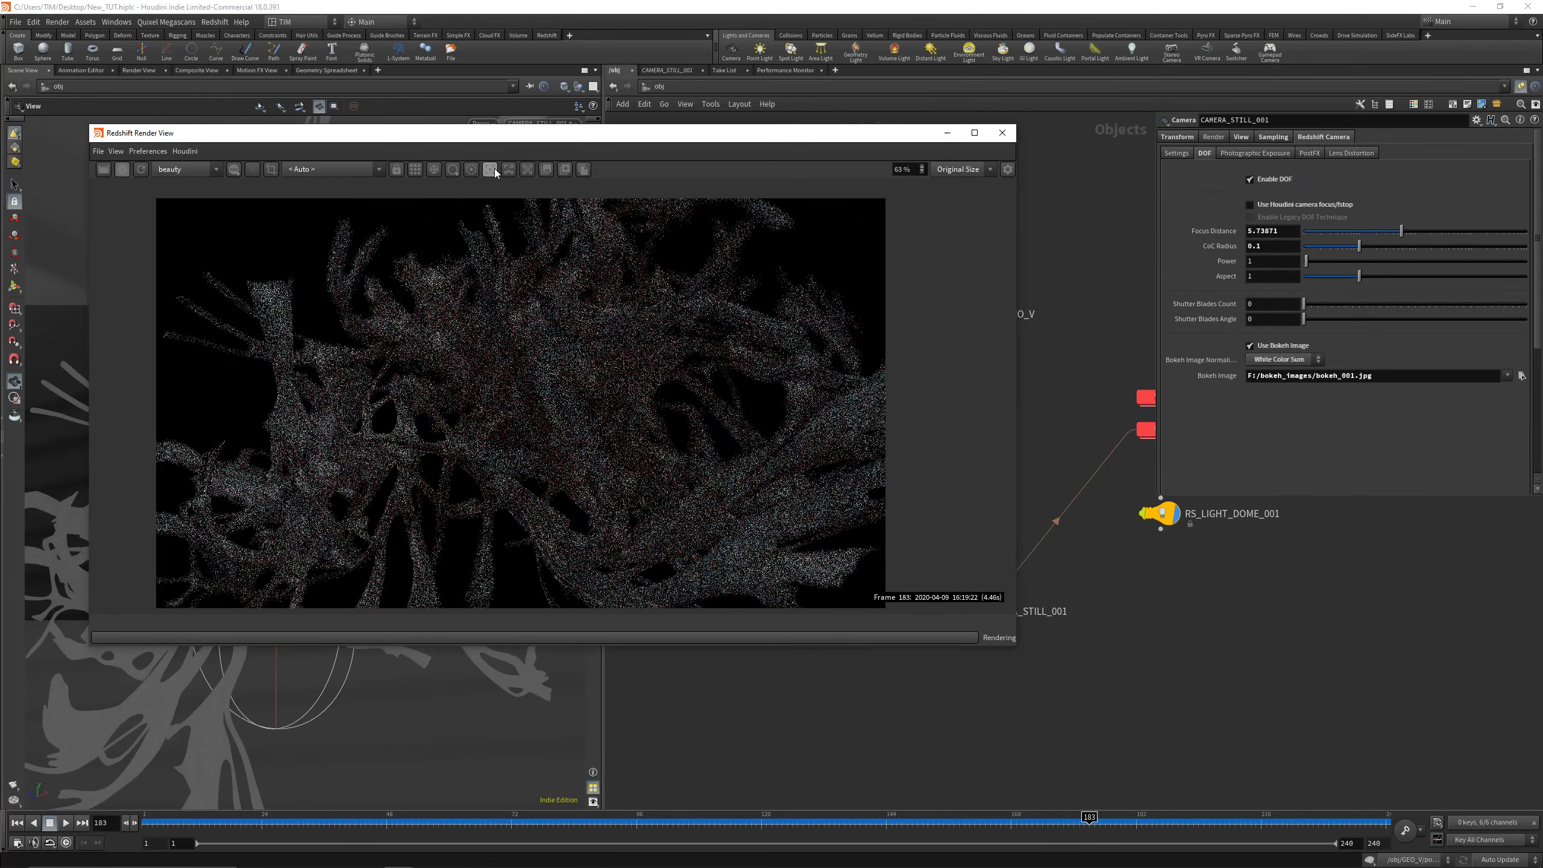
# Refocus the camera on the central branches in the render, at a focus distance of about 5.08
pyautogui.click(489, 169)
pyautogui.click(549, 387)
pyautogui.scroll(3, 552, 388)
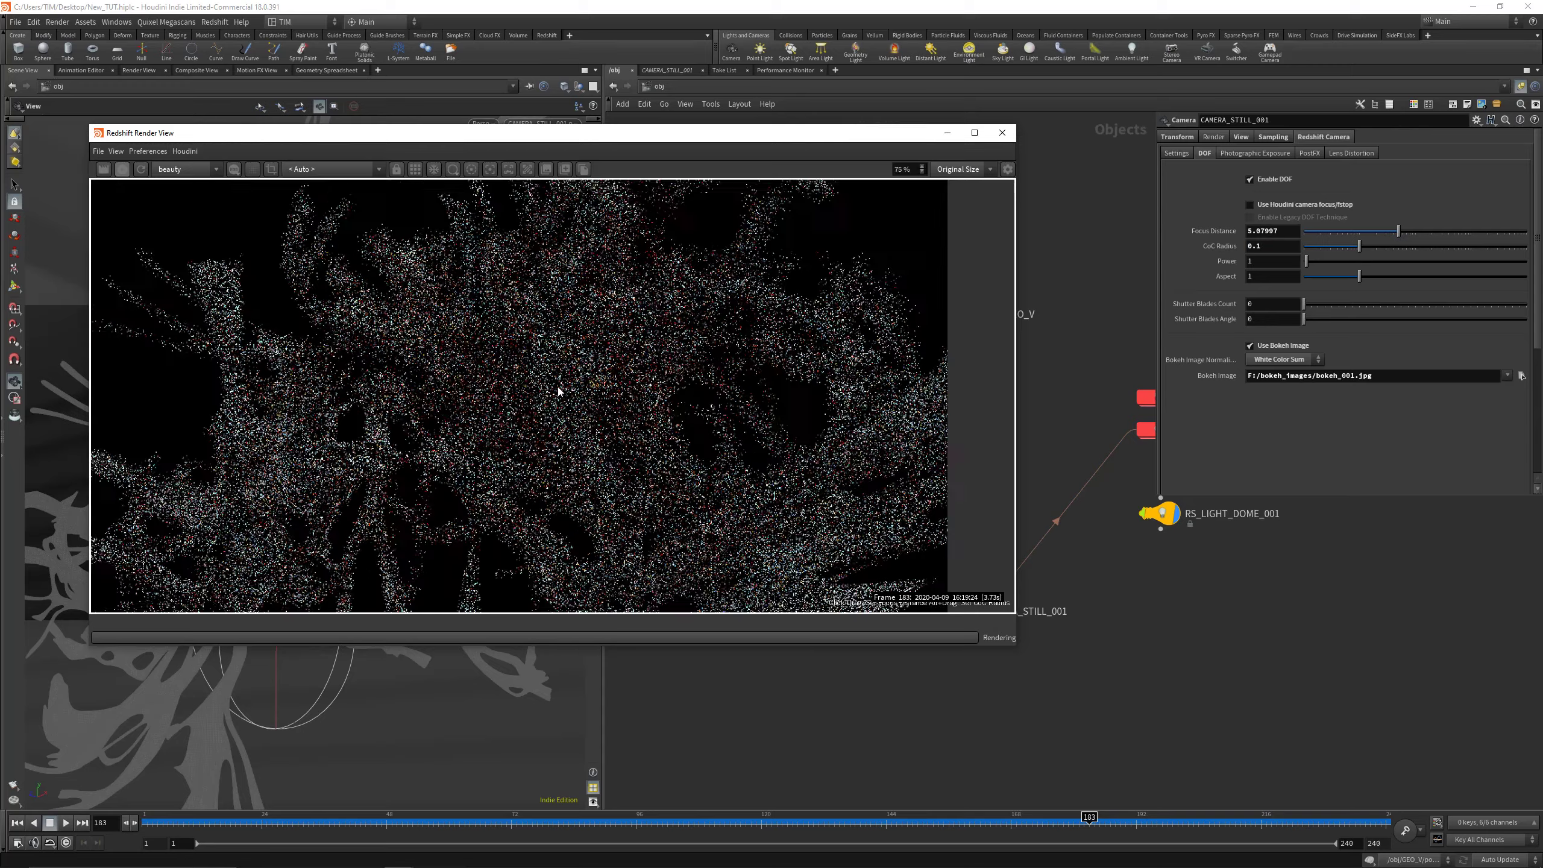
pyautogui.click(503, 169)
# Place a render region over the central branches and examine the focus there and across the whole frame
pyautogui.click(271, 170)
pyautogui.moveTo(449, 350)
pyautogui.mouseDown()
pyautogui.moveTo(509, 412)
pyautogui.moveTo(630, 456)
pyautogui.mouseUp()
pyautogui.scroll(4, 552, 391)
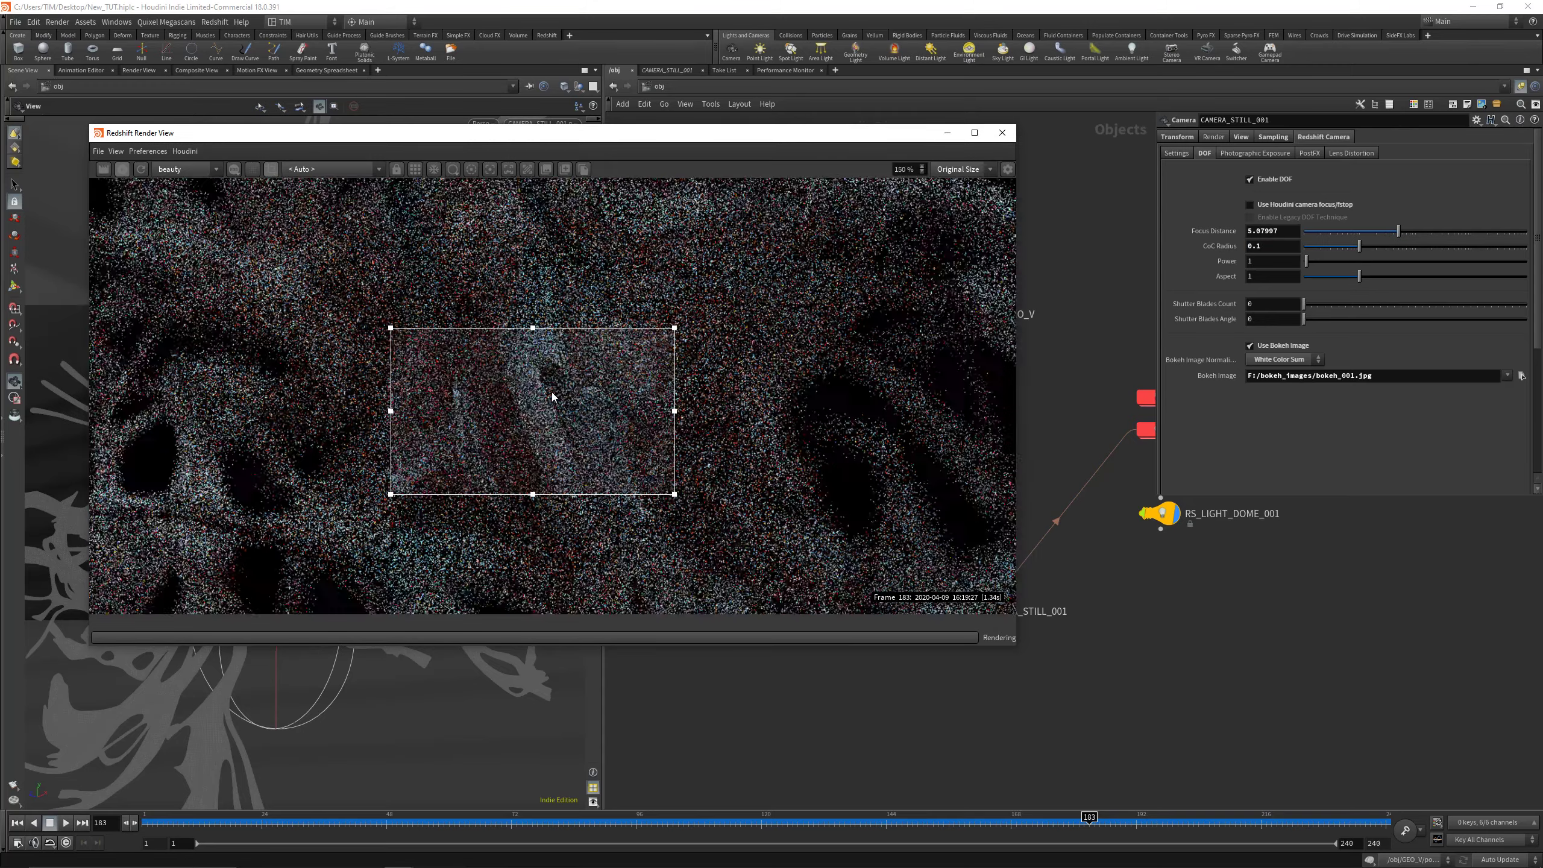
pyautogui.scroll(-4, 552, 392)
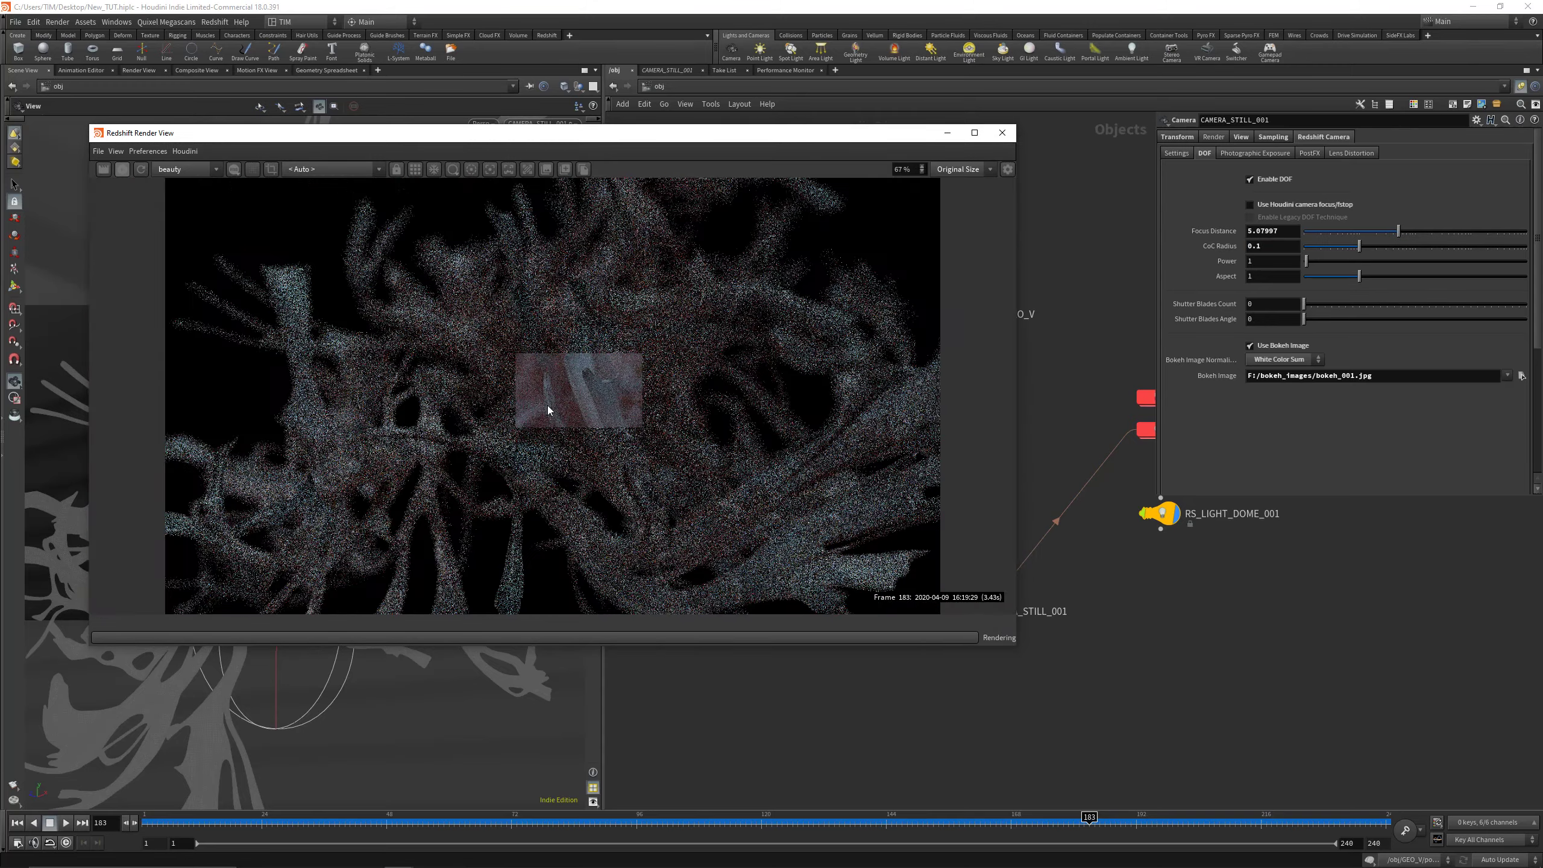
pyautogui.scroll(-3, 549, 406)
pyautogui.scroll(1, 566, 416)
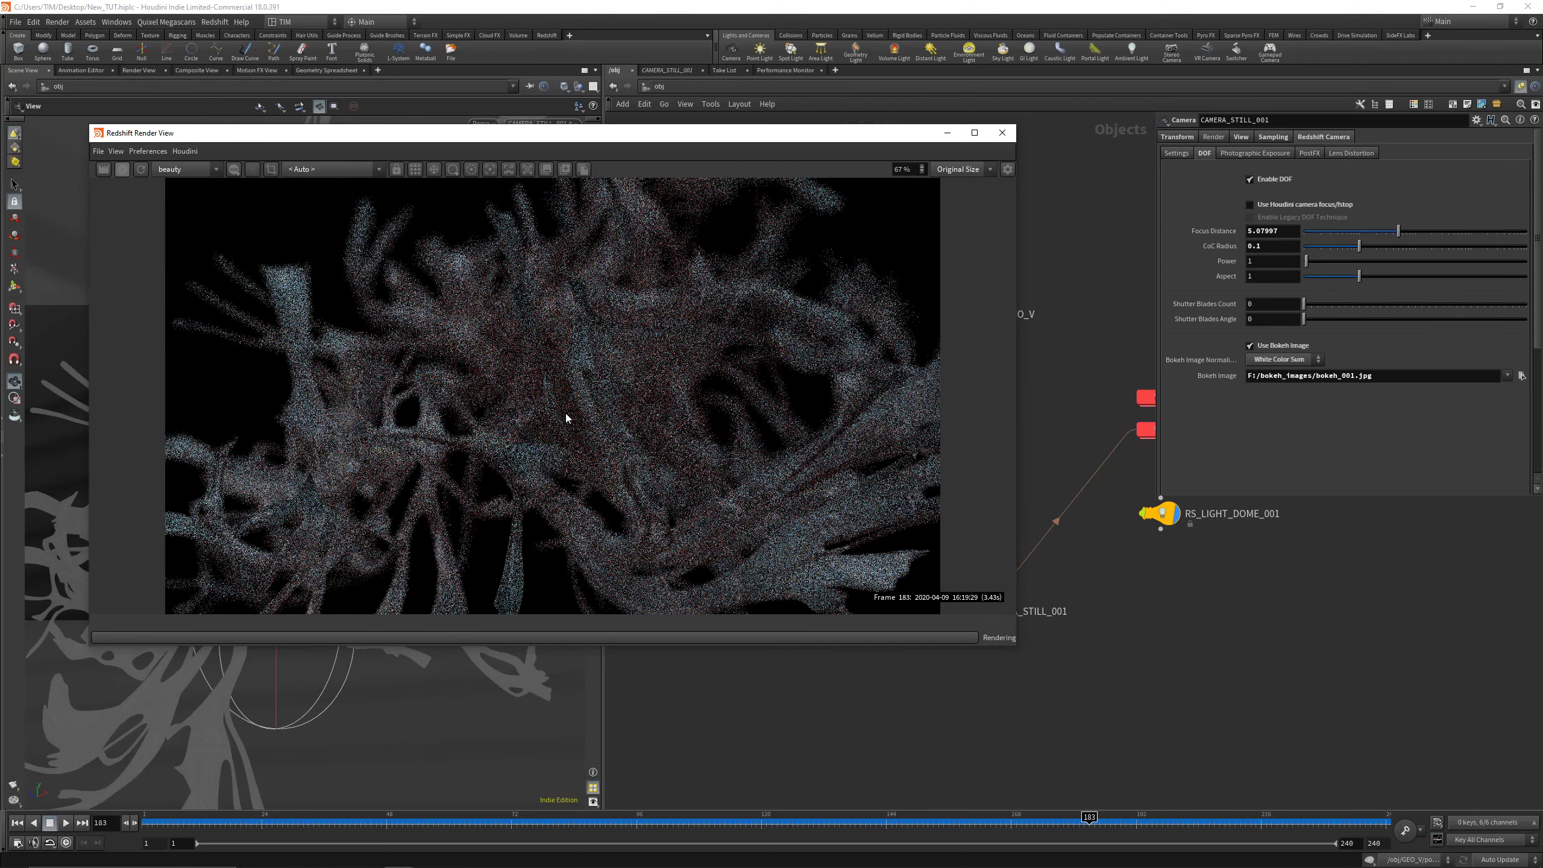
# Open the render view's display settings and show the whole frame at a fixed scaling of 50 %
pyautogui.scroll(-2, 565, 413)
pyautogui.click(951, 194)
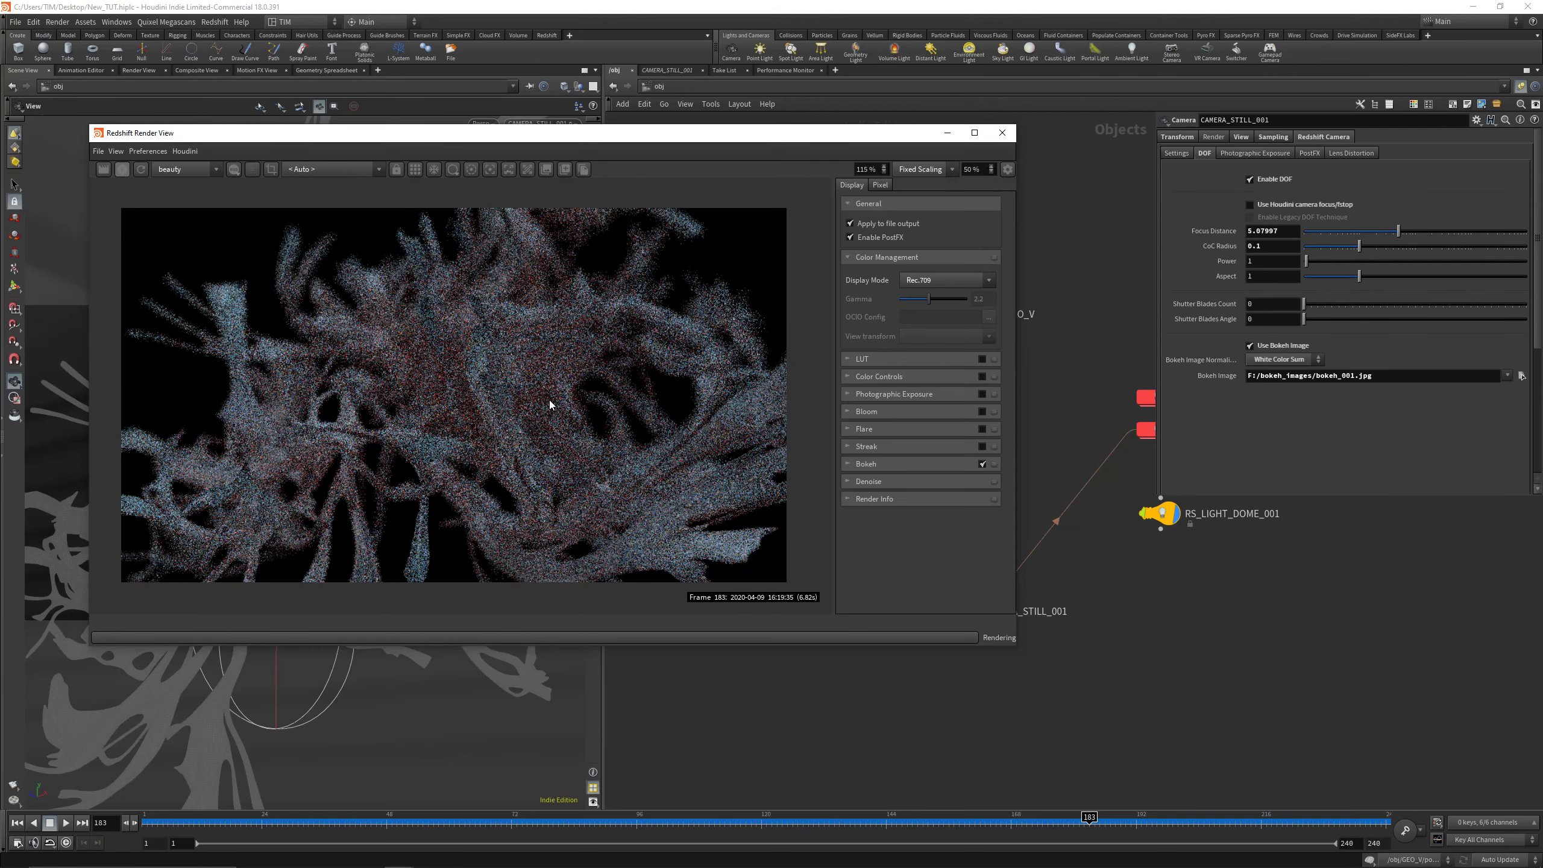
pyautogui.scroll(-1, 548, 400)
pyautogui.scroll(1, 508, 454)
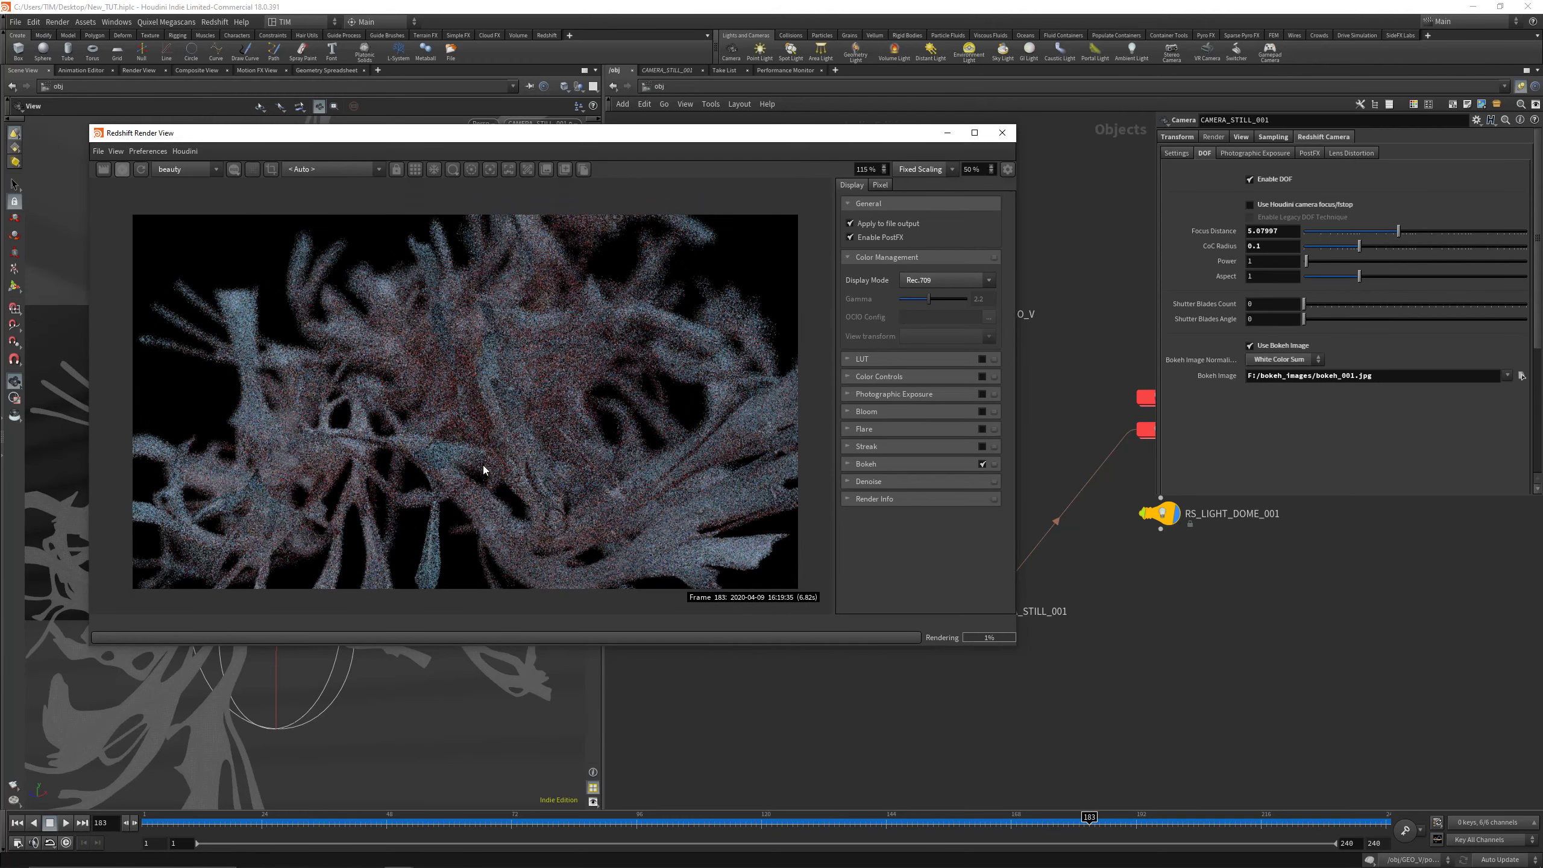
# Move the render window clear of the scene viewport and reframe CAMERA_STILL_001 farther back to show more of the branching structure
pyautogui.moveTo(452, 144); pyautogui.dragTo(925, 171)
pyautogui.scroll(5, 316, 441)
pyautogui.scroll(-5, 360, 448)
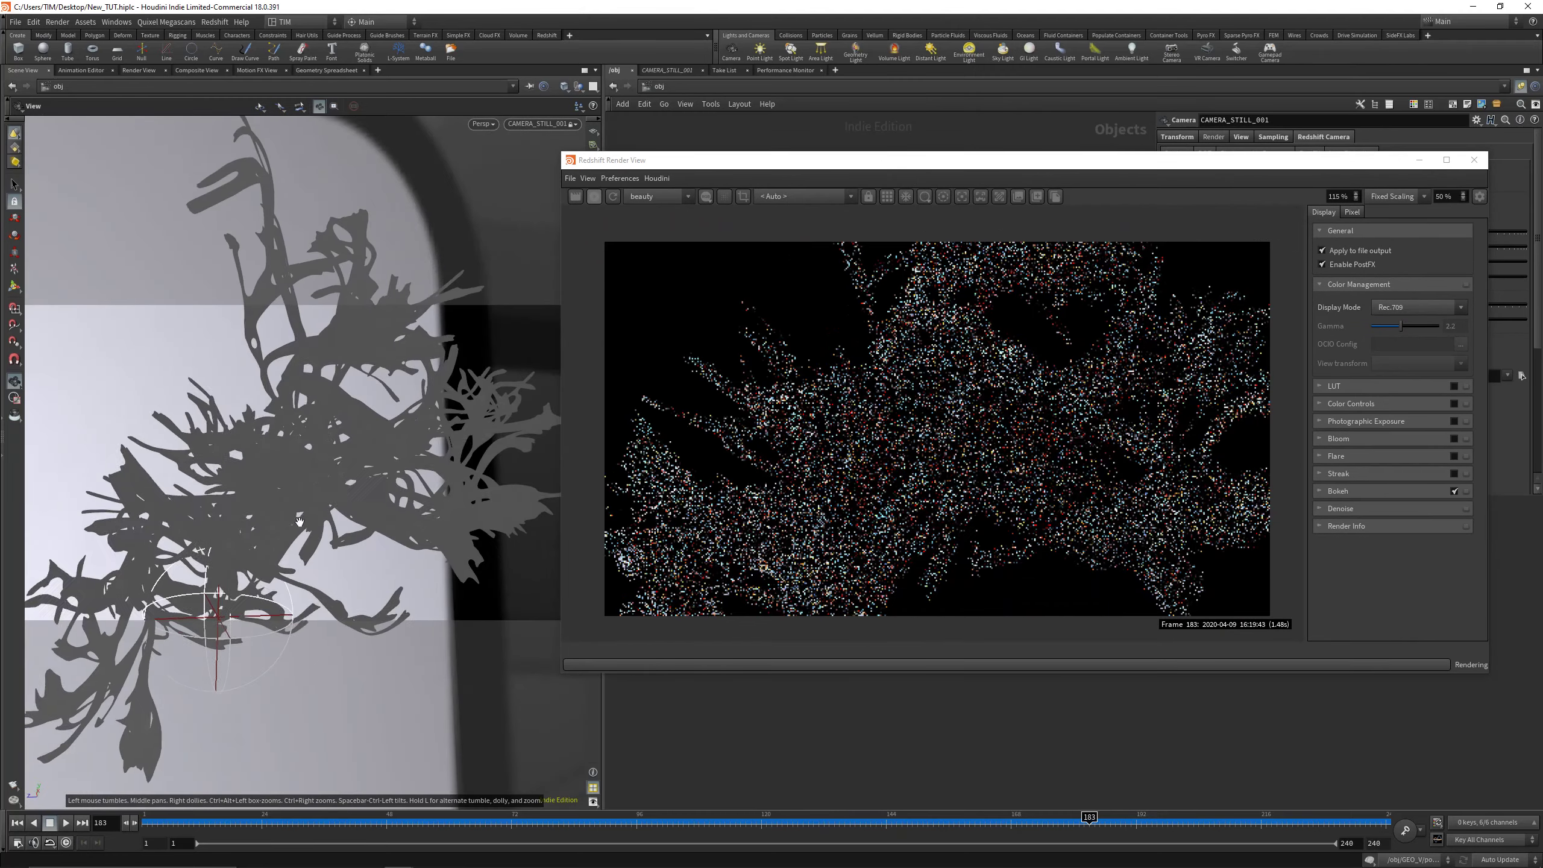
pyautogui.moveTo(345, 504); pyautogui.dragTo(393, 478)
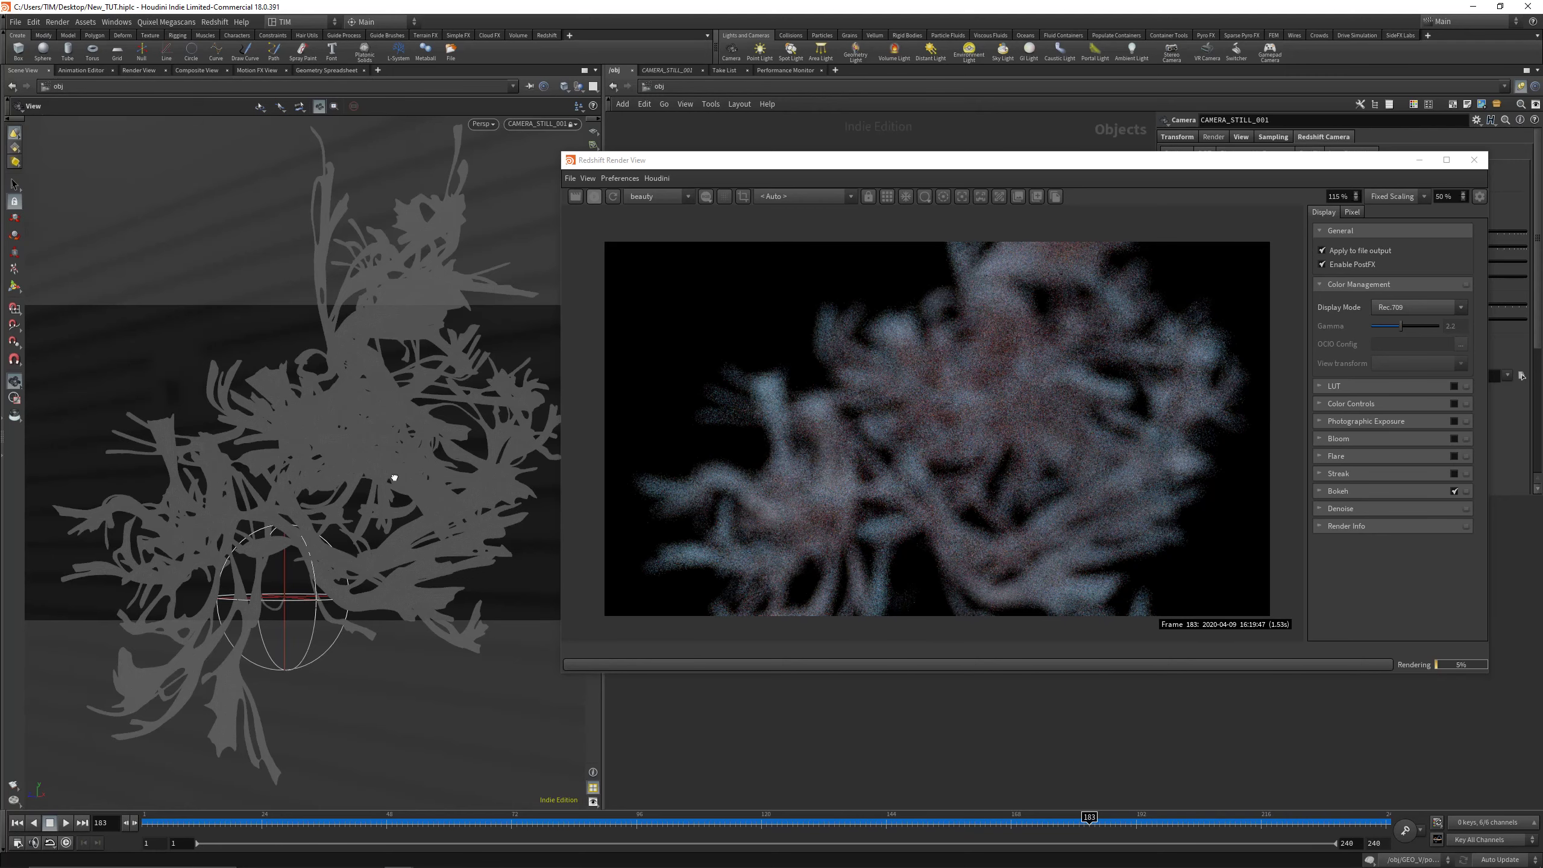
# Refocus the camera on the central branches of the reframed structure by picking a focus point in the render
pyautogui.click(969, 197)
pyautogui.click(967, 429)
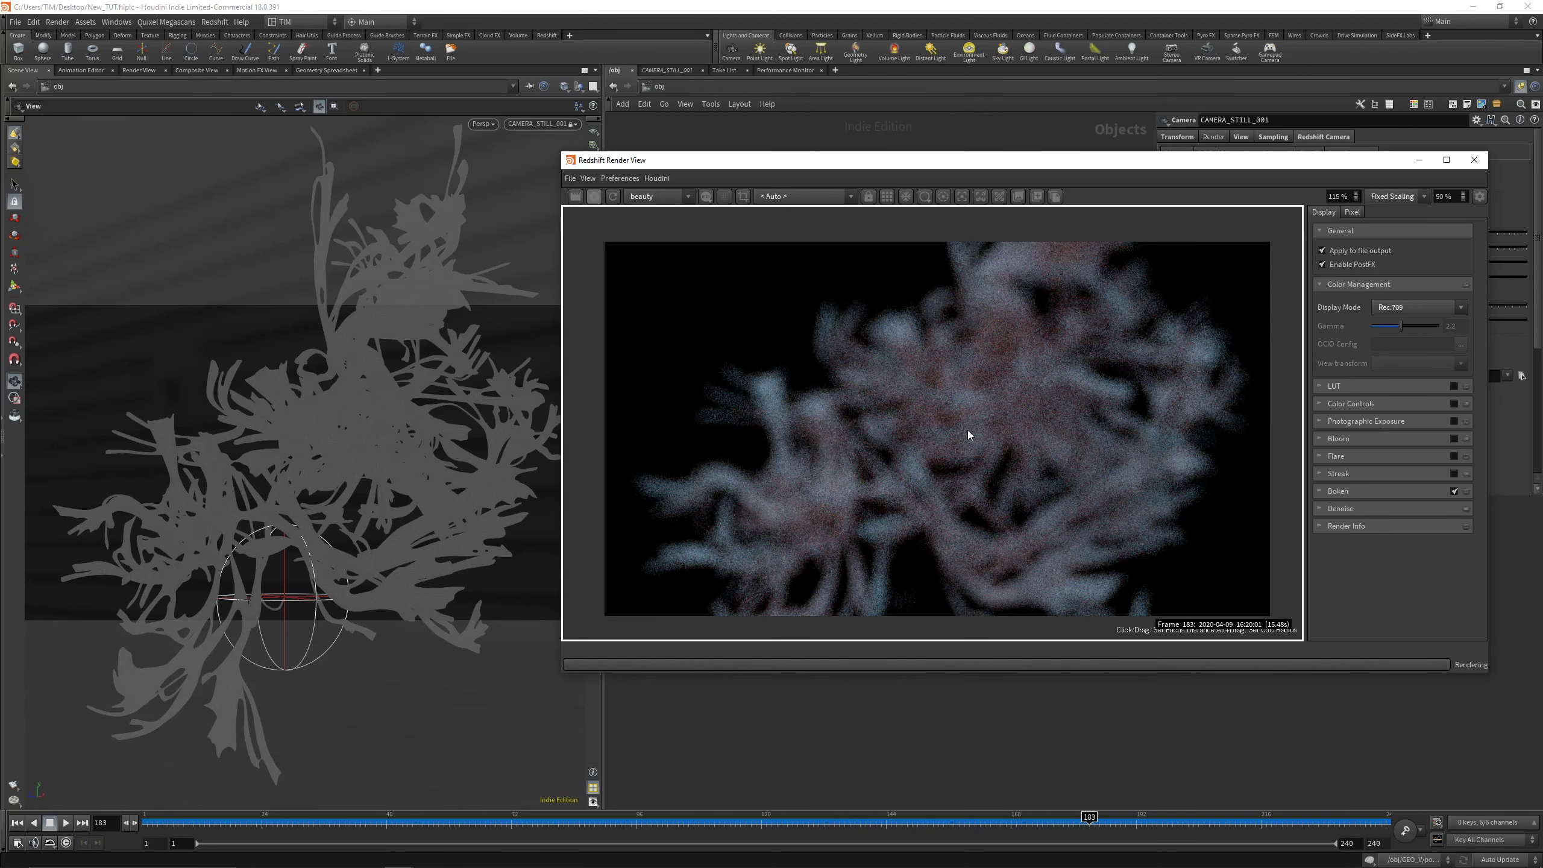
pyautogui.click(961, 198)
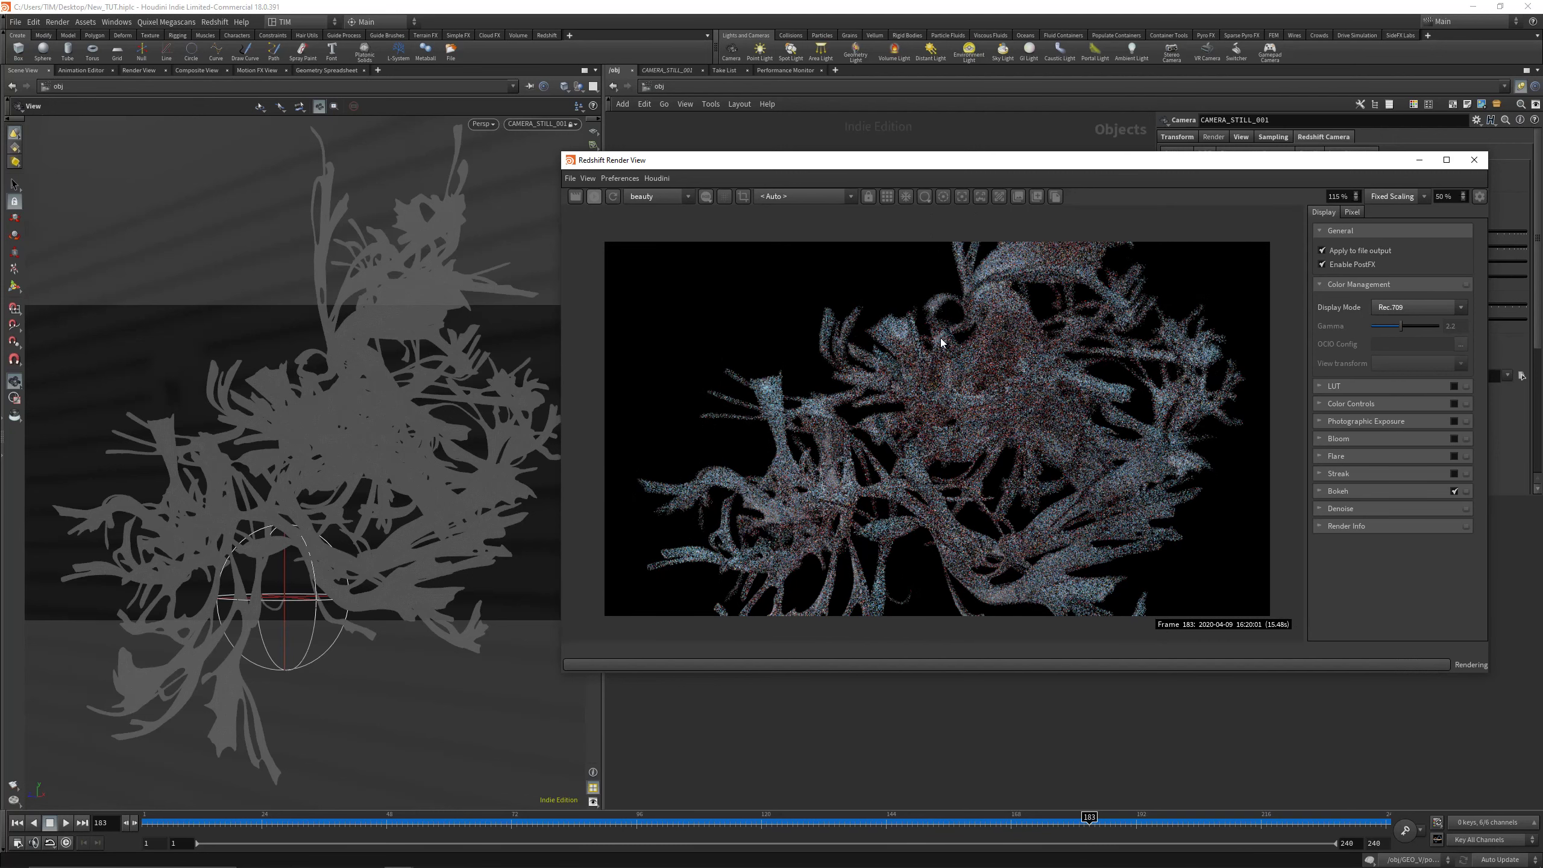